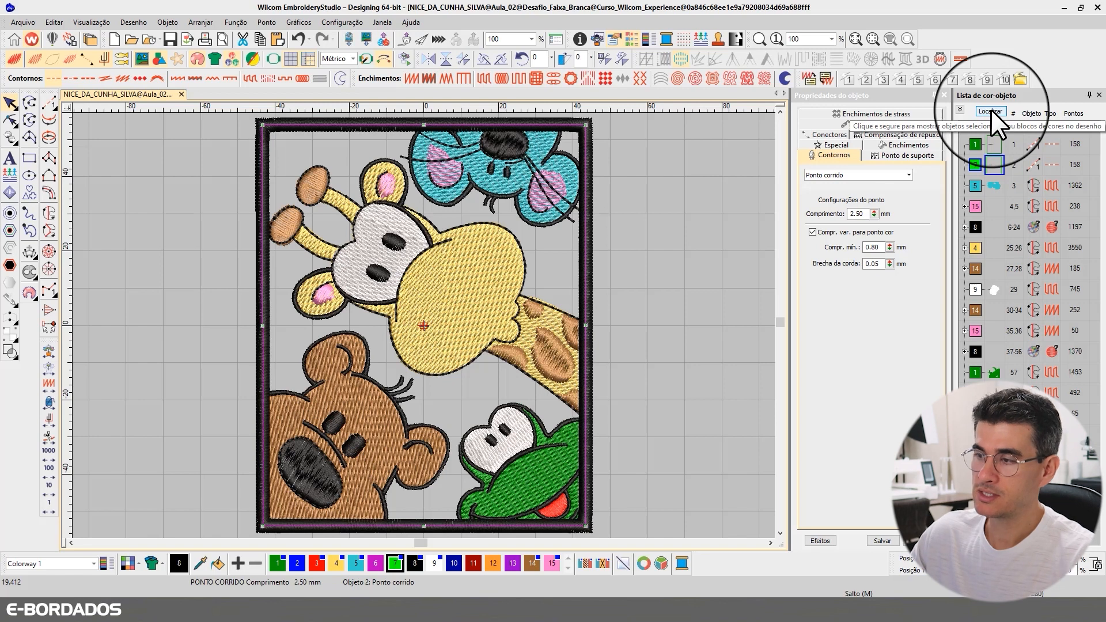
- Locate the second running-stitch frame outline in the design and convert a copy of it to a vector shape
{"action": "left_click", "coordinate": [990, 109]}
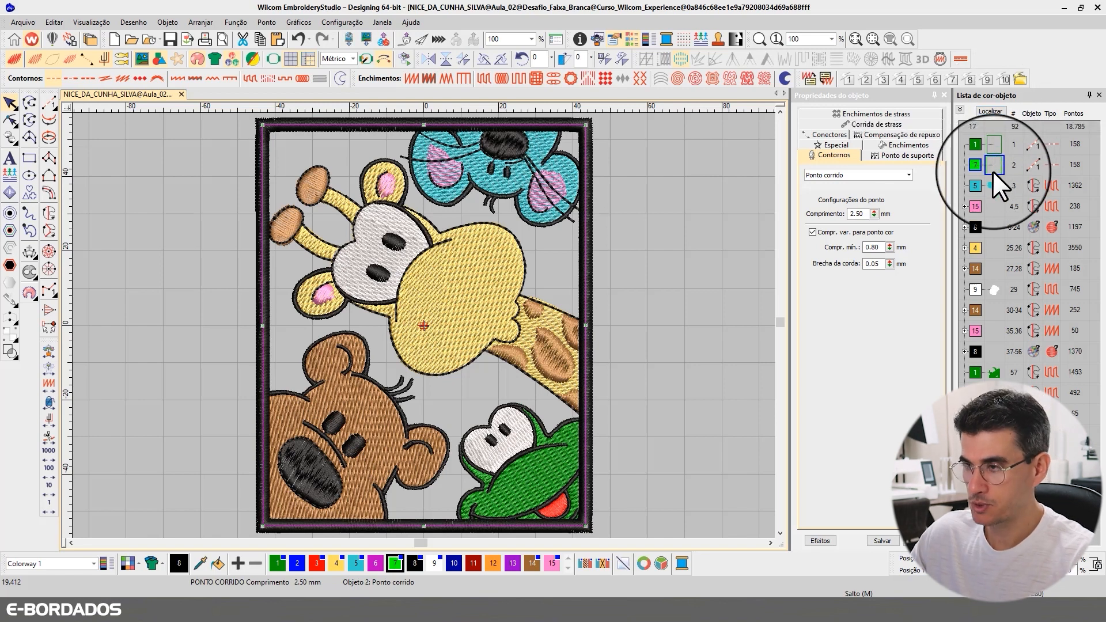
{"action": "right_click", "coordinate": [547, 267]}
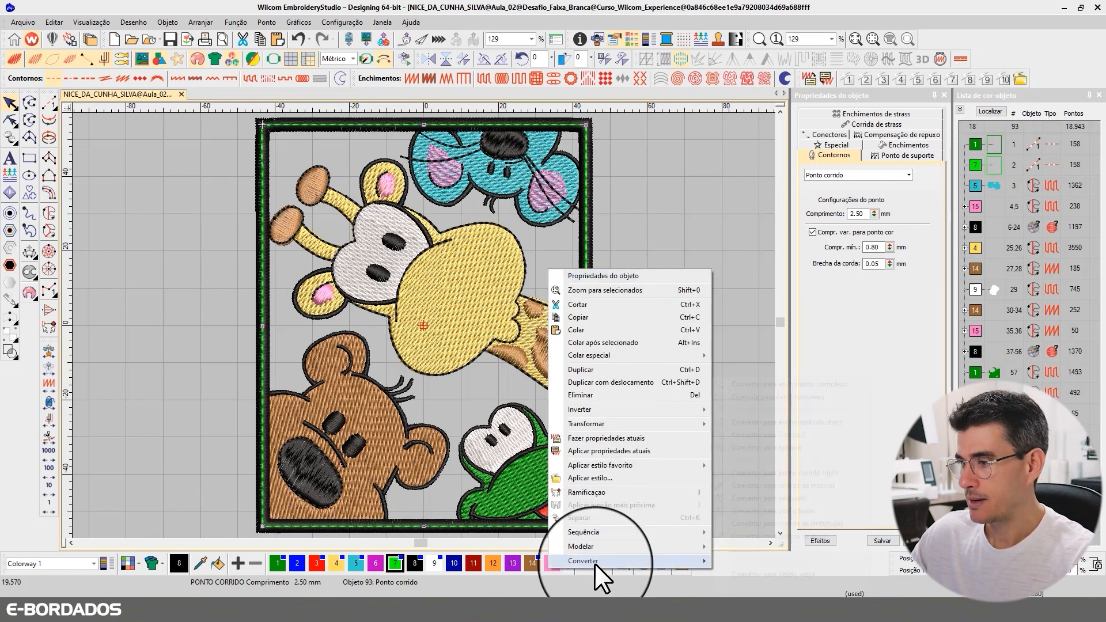
{"action": "mouse_move", "coordinate": [595, 563]}
{"action": "left_click", "coordinate": [755, 575]}
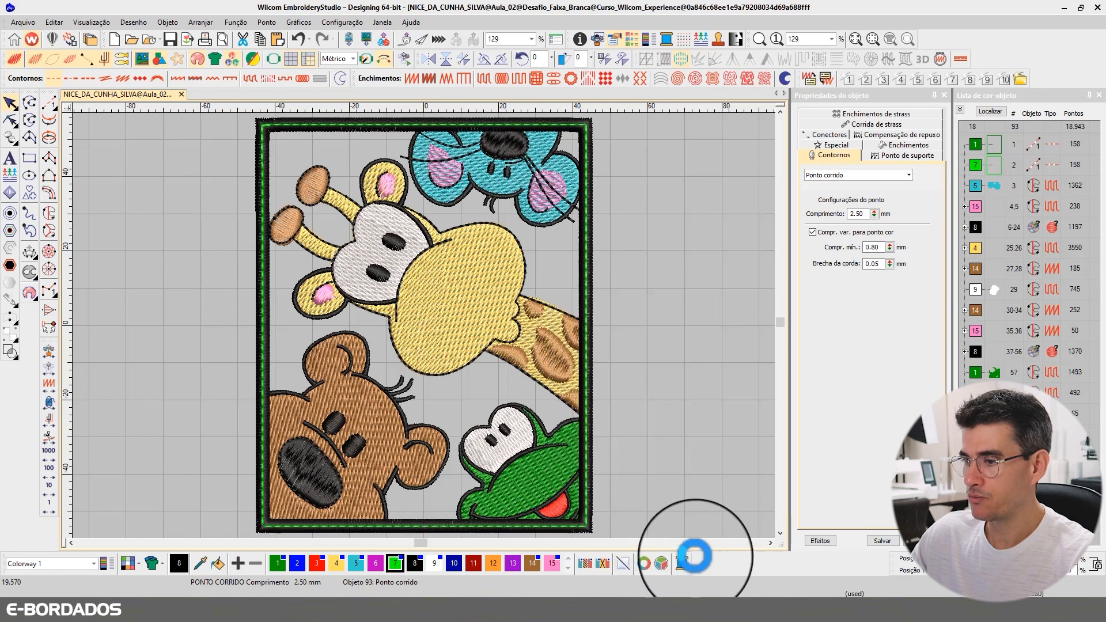
- Try palette colours such as orange, brown, magenta, yellow, red, white and pink on the background polygon, and delete it
{"action": "left_click", "coordinate": [494, 562]}
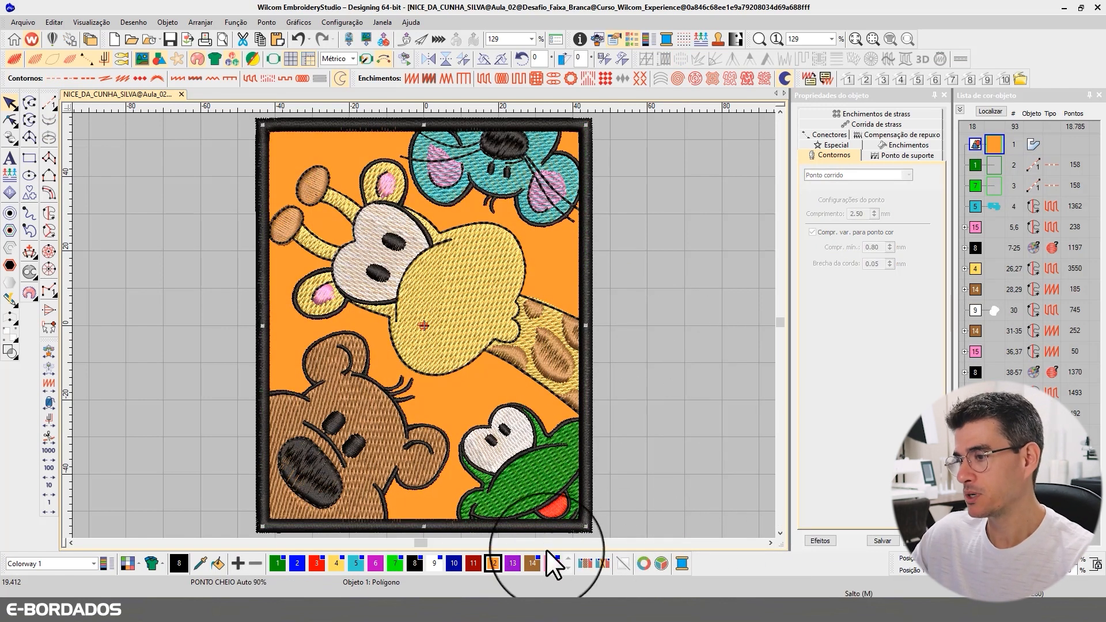
{"action": "left_click", "coordinate": [533, 564]}
{"action": "left_click", "coordinate": [548, 565]}
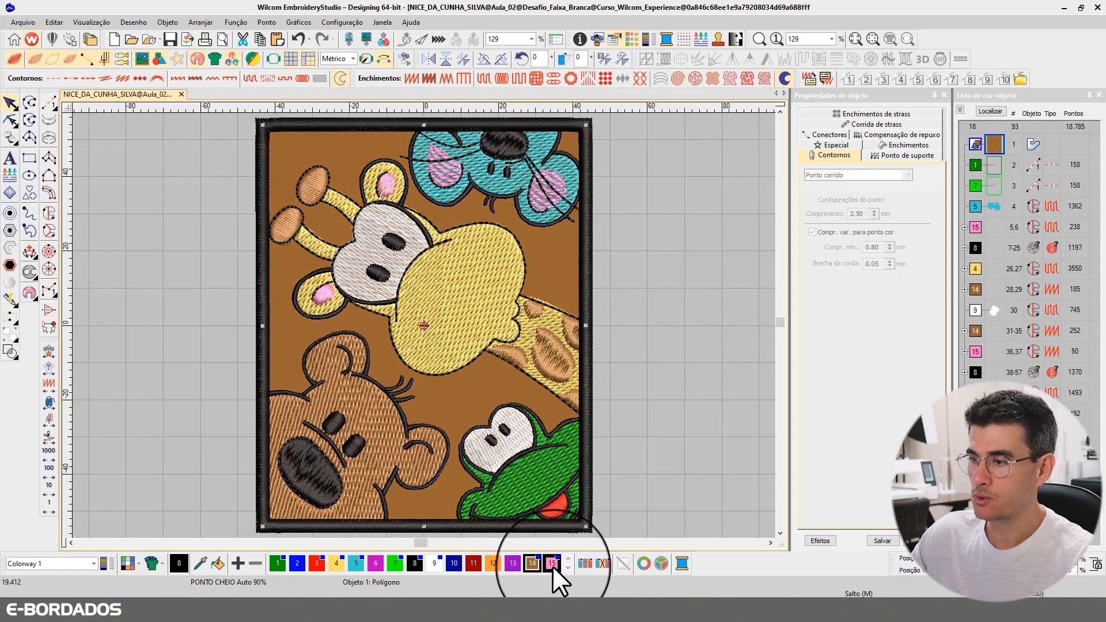
{"action": "left_click", "coordinate": [493, 565]}
{"action": "left_click", "coordinate": [473, 564]}
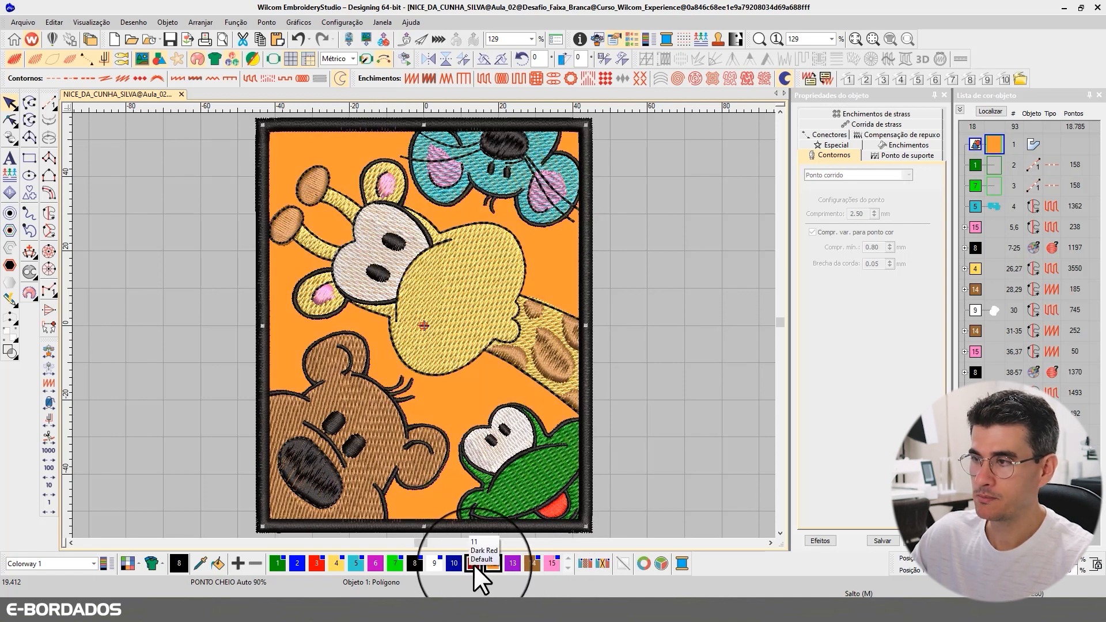
{"action": "left_click", "coordinate": [375, 563]}
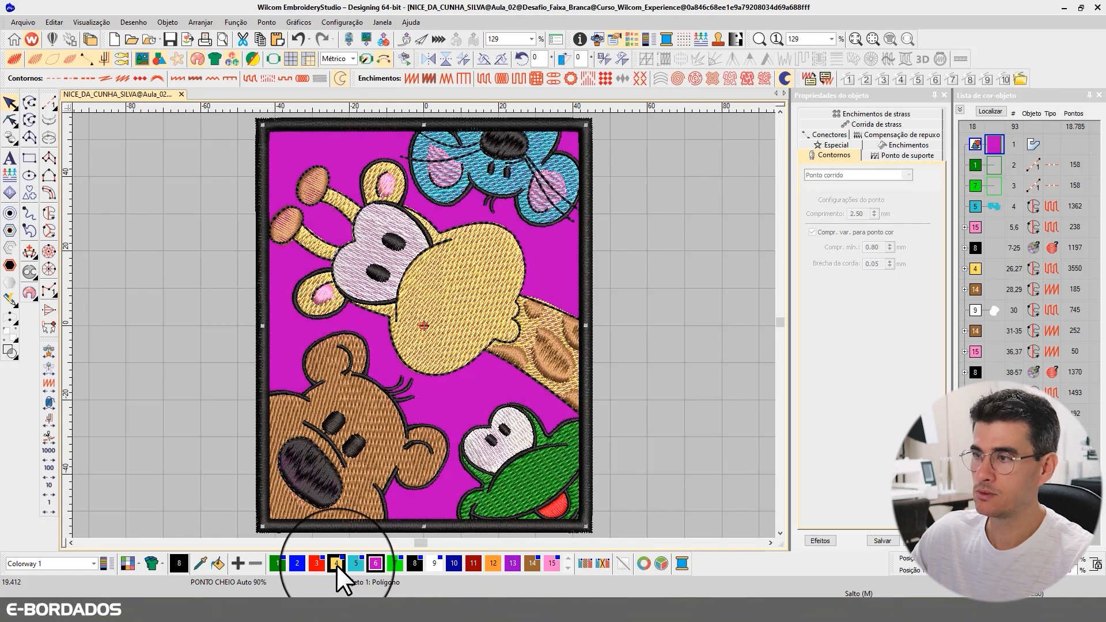
{"action": "left_click", "coordinate": [337, 563]}
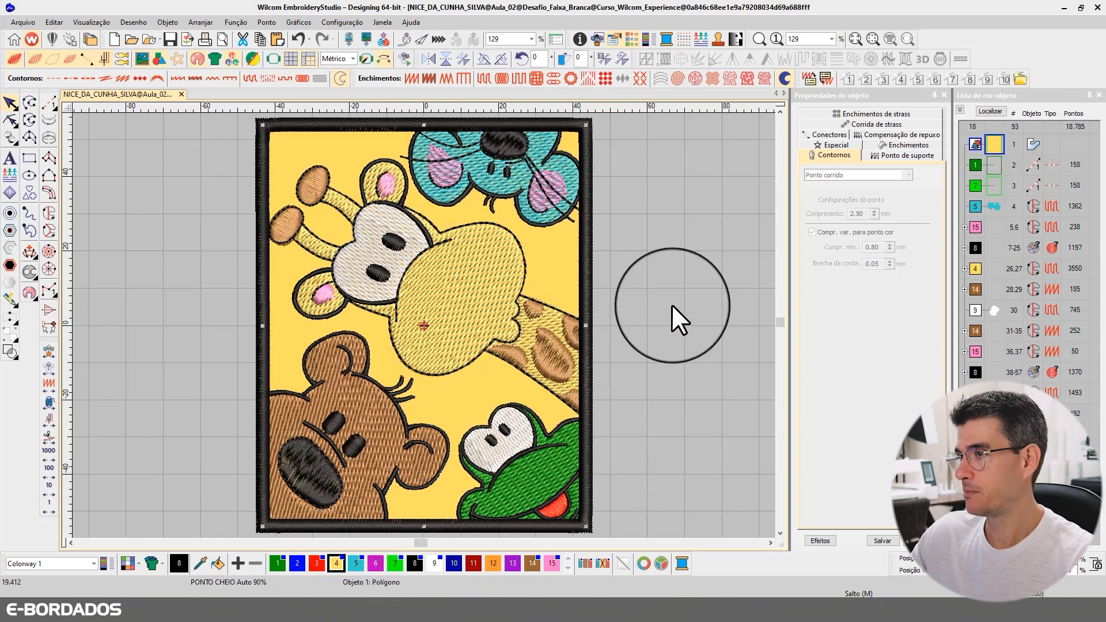
{"action": "left_click", "coordinate": [313, 563]}
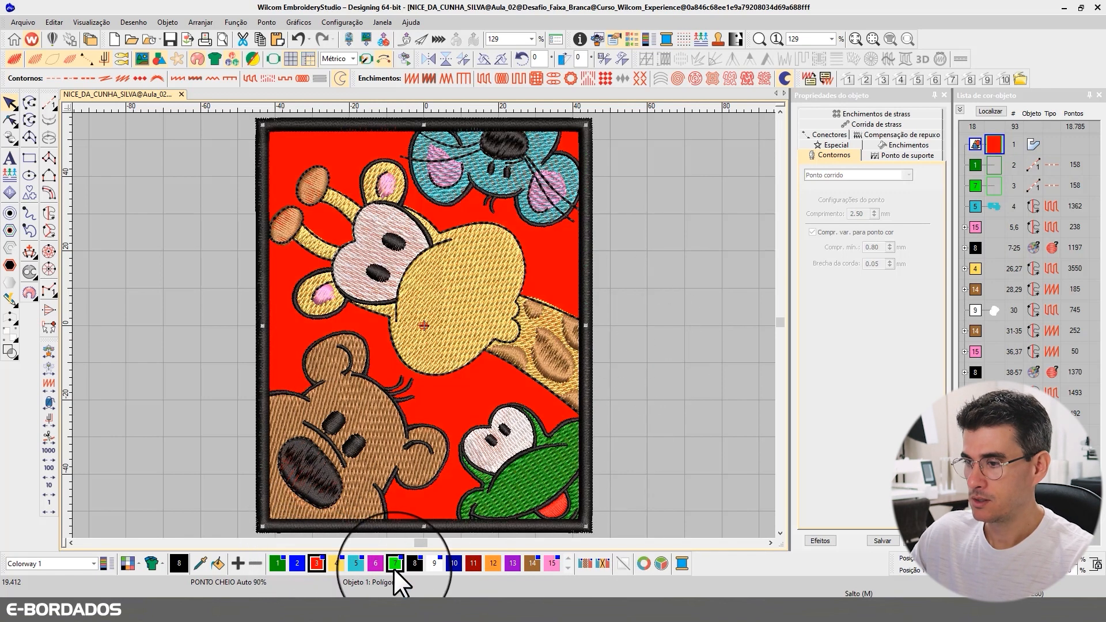
{"action": "left_click", "coordinate": [394, 564]}
{"action": "left_click", "coordinate": [490, 563]}
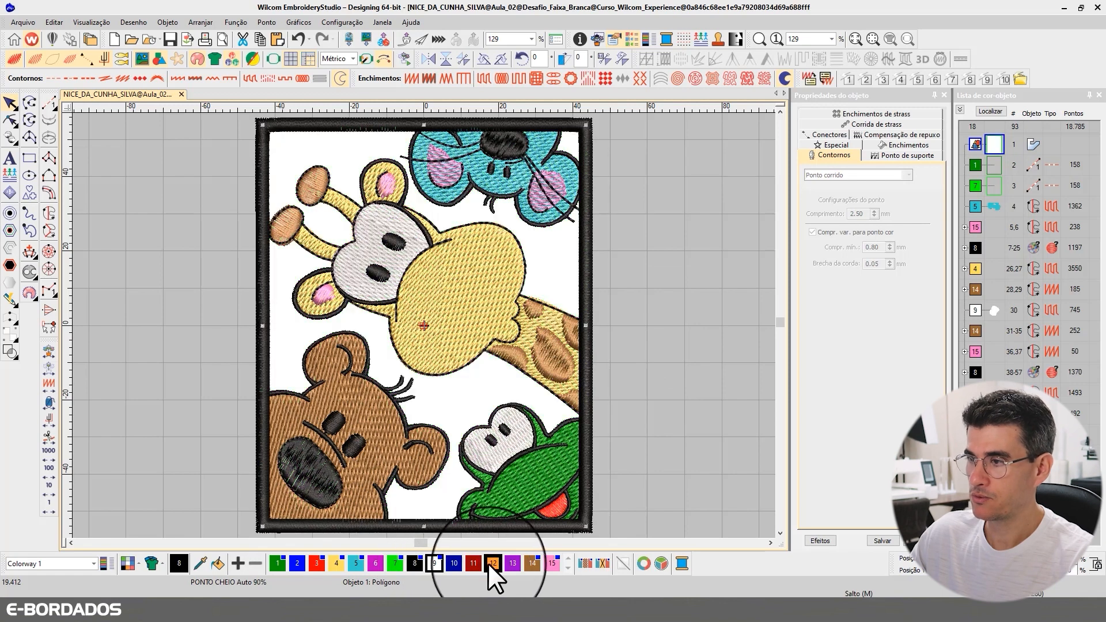
{"action": "left_click", "coordinate": [546, 562]}
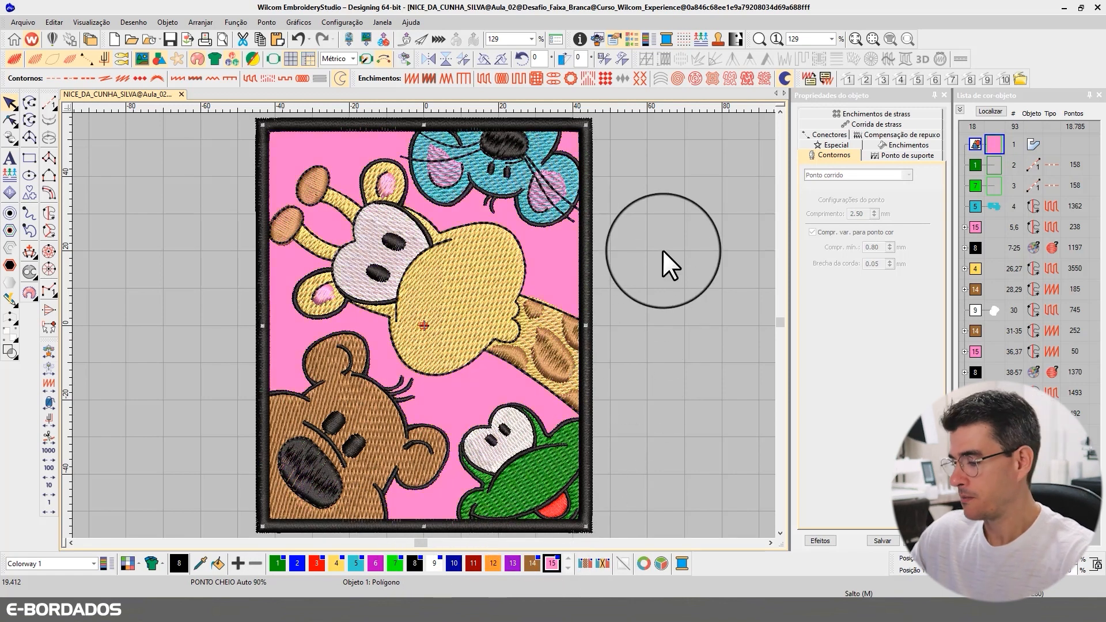
{"action": "key", "text": "Delete"}
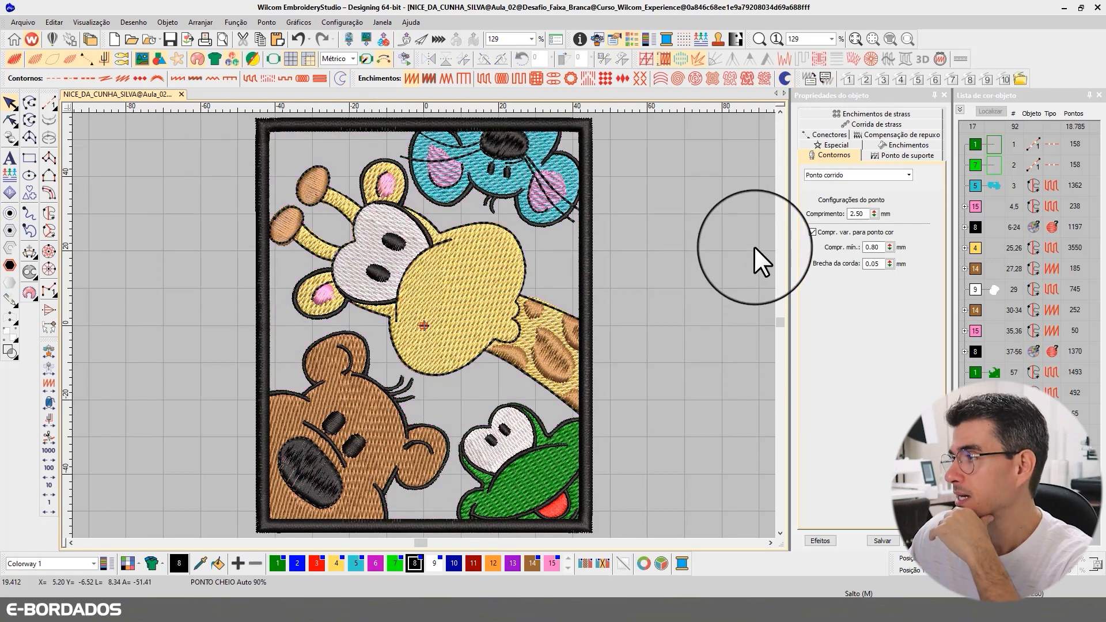
- Select all objects to view their outlines, clear the selection and collapse the colour-object list into colour blocks
{"action": "key", "text": "ctrl+a"}
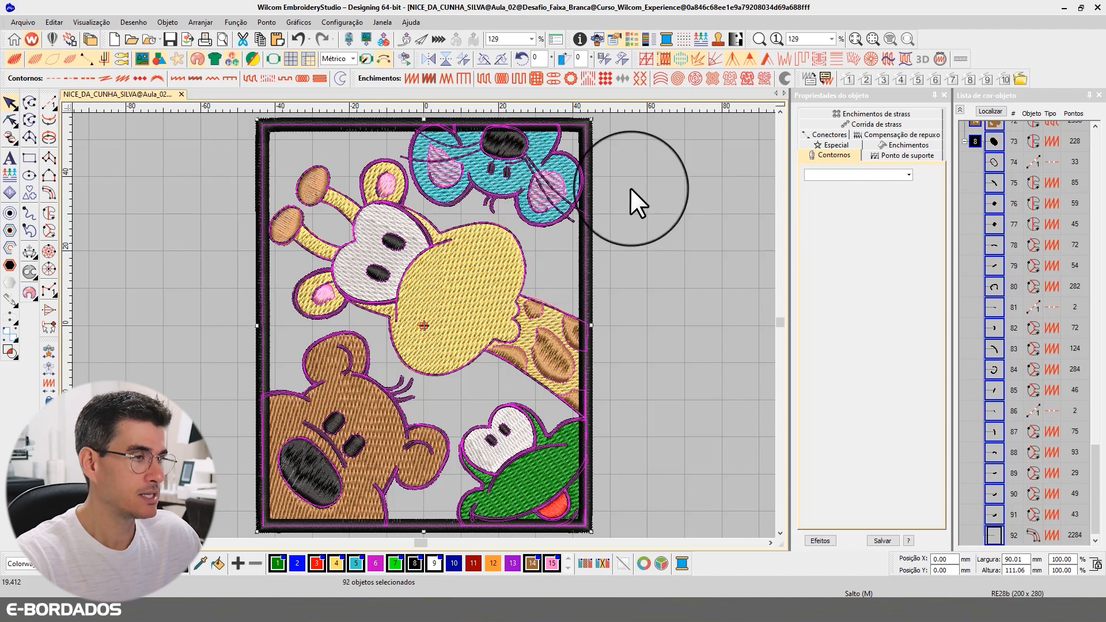
{"action": "left_click", "coordinate": [653, 185]}
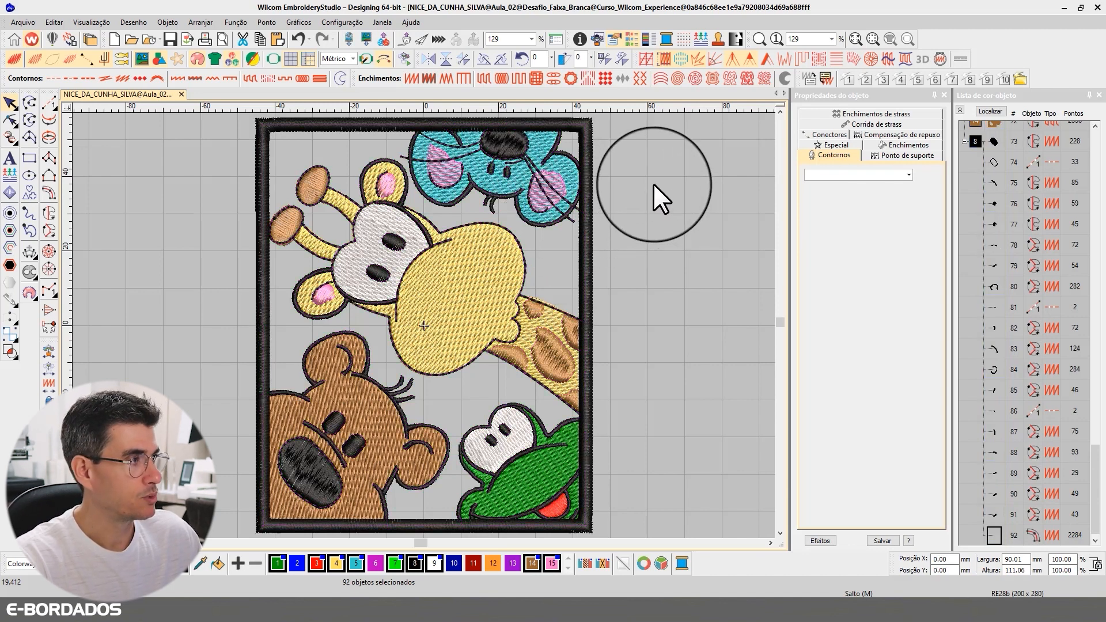
{"action": "left_click", "coordinate": [960, 110]}
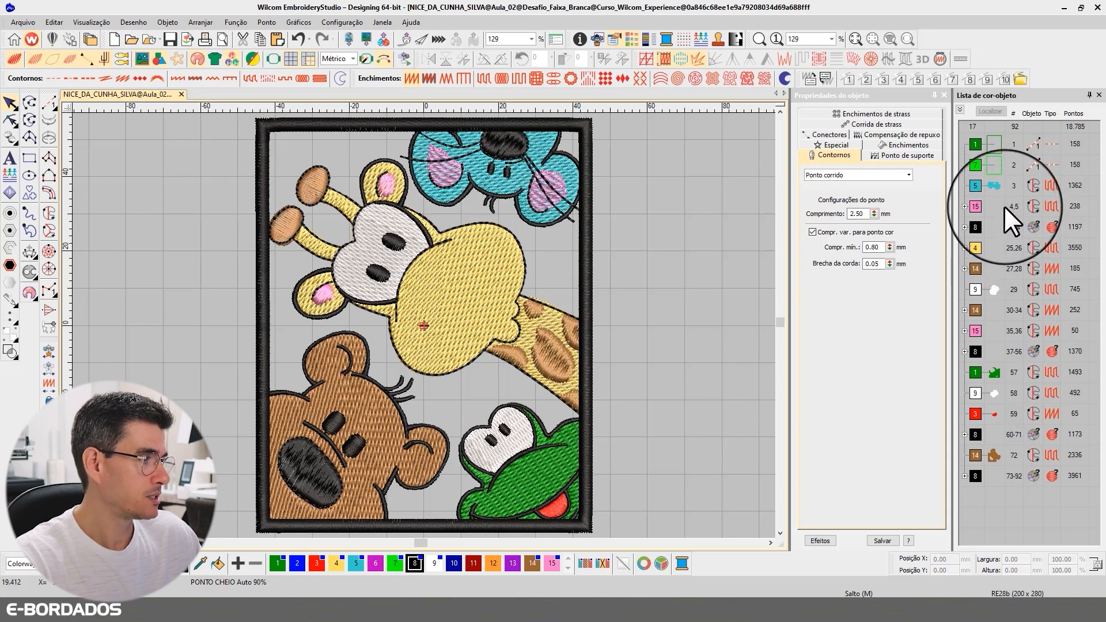
- Select the bear's brown fill with brown blocks 30-34 and 27-28, locate them in the design, and clear the selection
{"action": "left_click", "coordinate": [997, 451]}
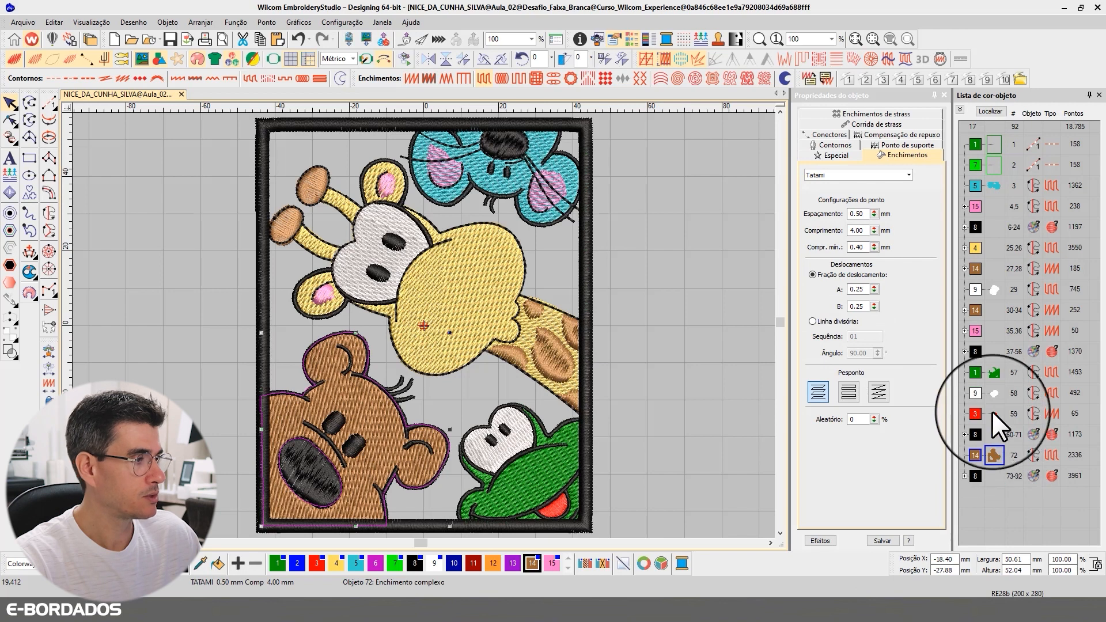
{"action": "left_click", "coordinate": [977, 309], "text": "ctrl"}
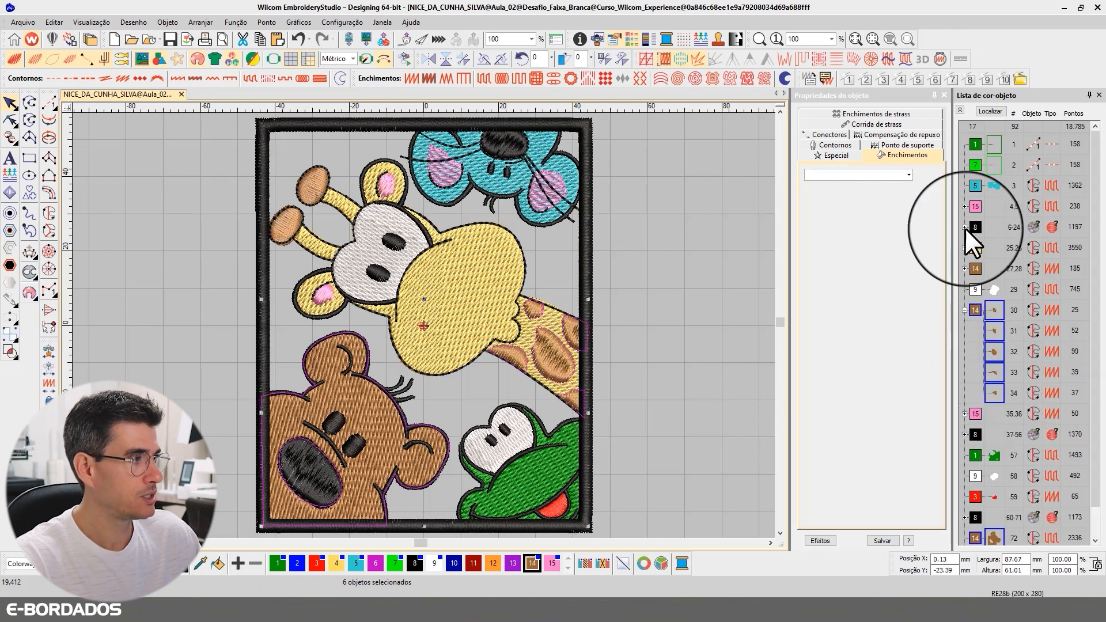
{"action": "left_click", "coordinate": [973, 266], "text": "ctrl"}
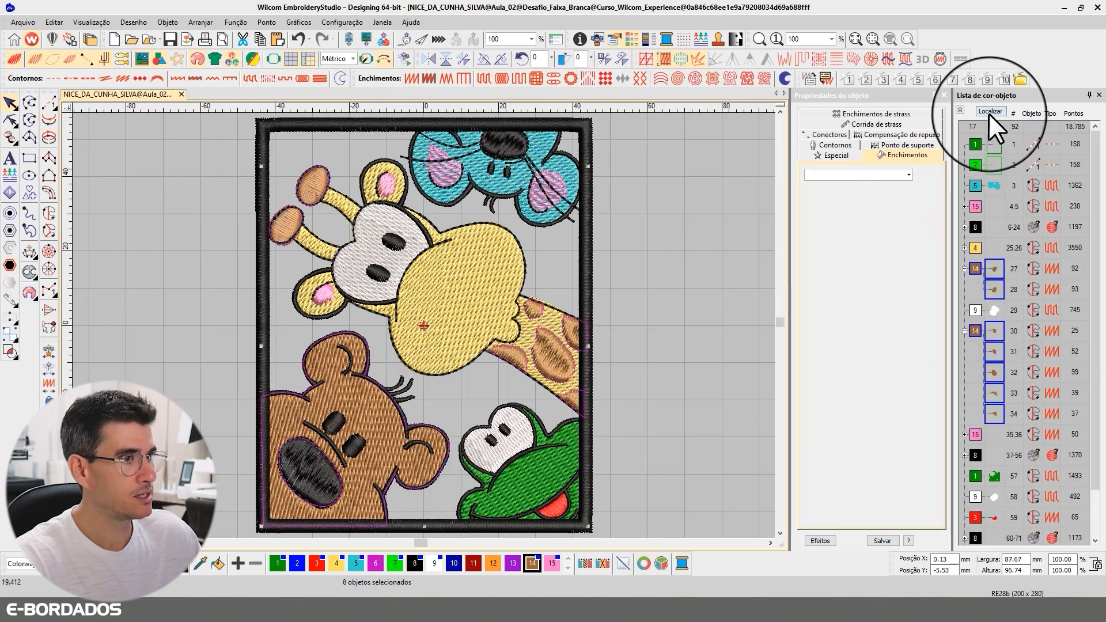
{"action": "left_click", "coordinate": [988, 113]}
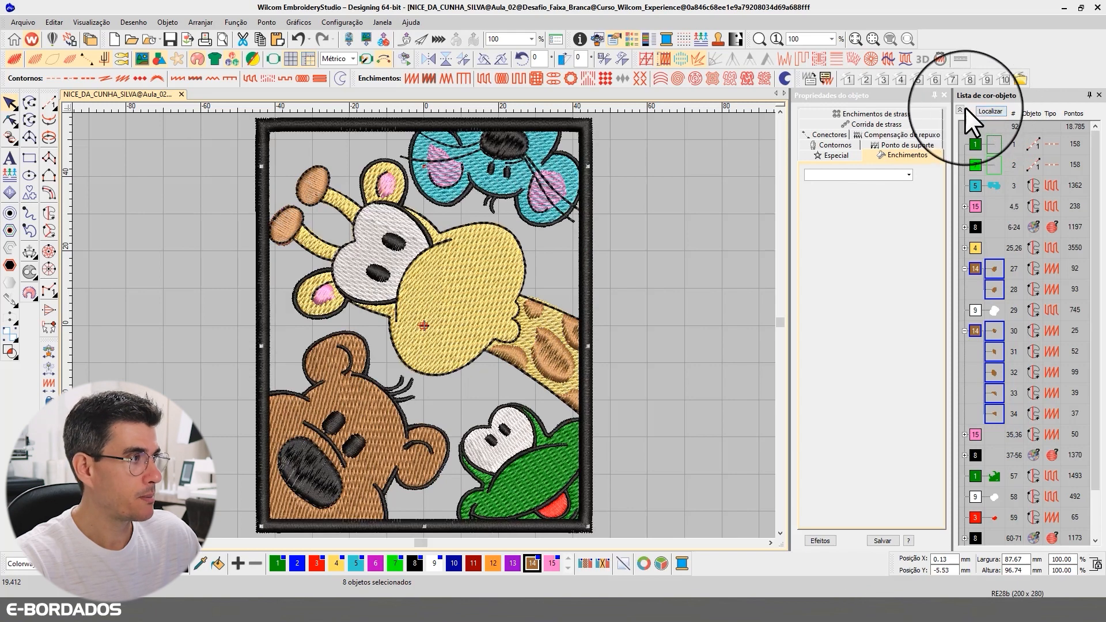
{"action": "left_click", "coordinate": [962, 109]}
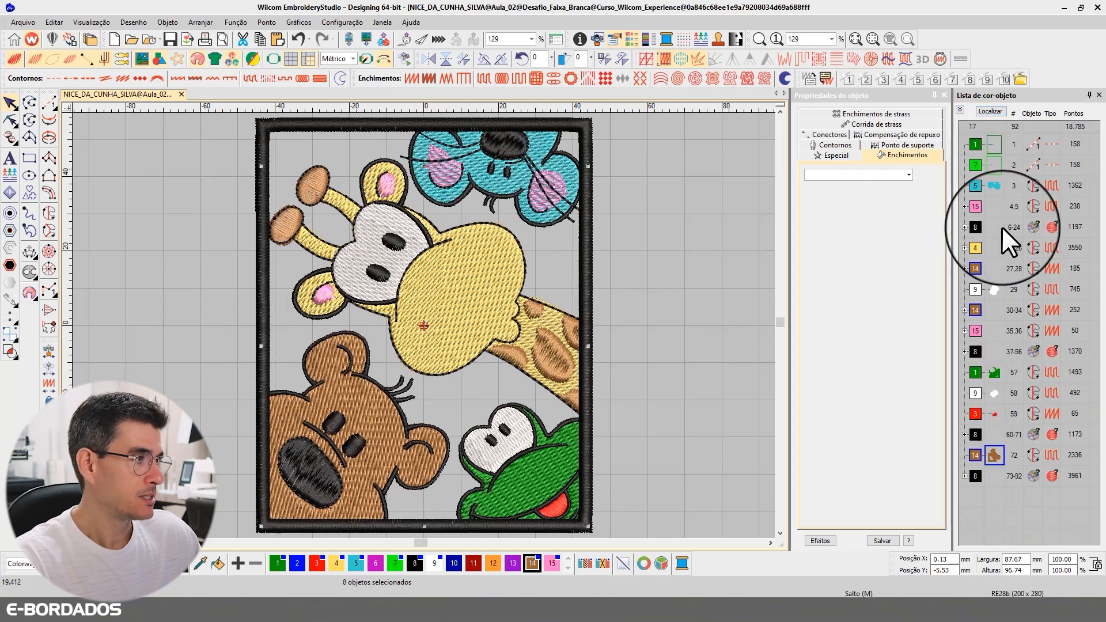
{"action": "left_click", "coordinate": [1031, 406]}
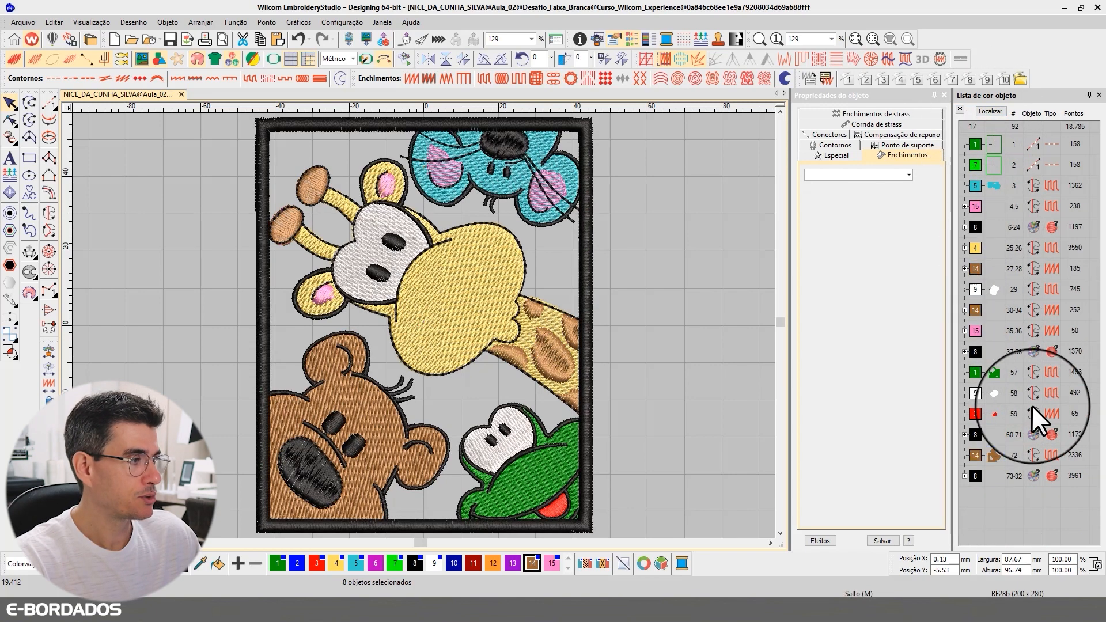
- Select the bear's brown fill, switch to the giraffe's black block 37-56 and locate that block in the design
{"action": "left_click", "coordinate": [992, 452]}
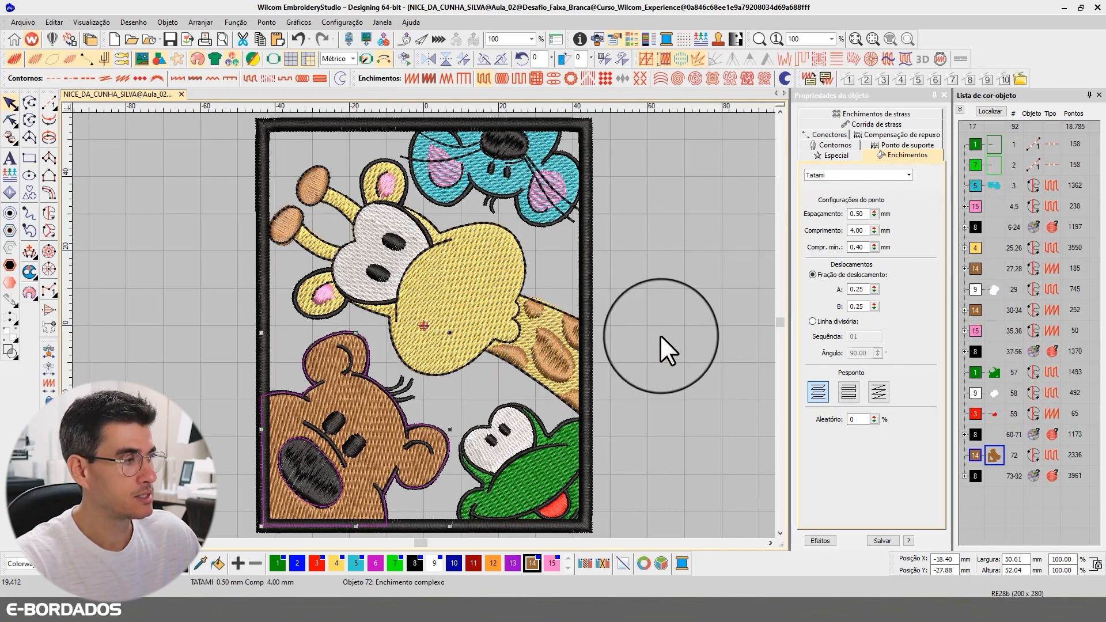
{"action": "left_click", "coordinate": [986, 354]}
{"action": "left_click", "coordinate": [992, 111]}
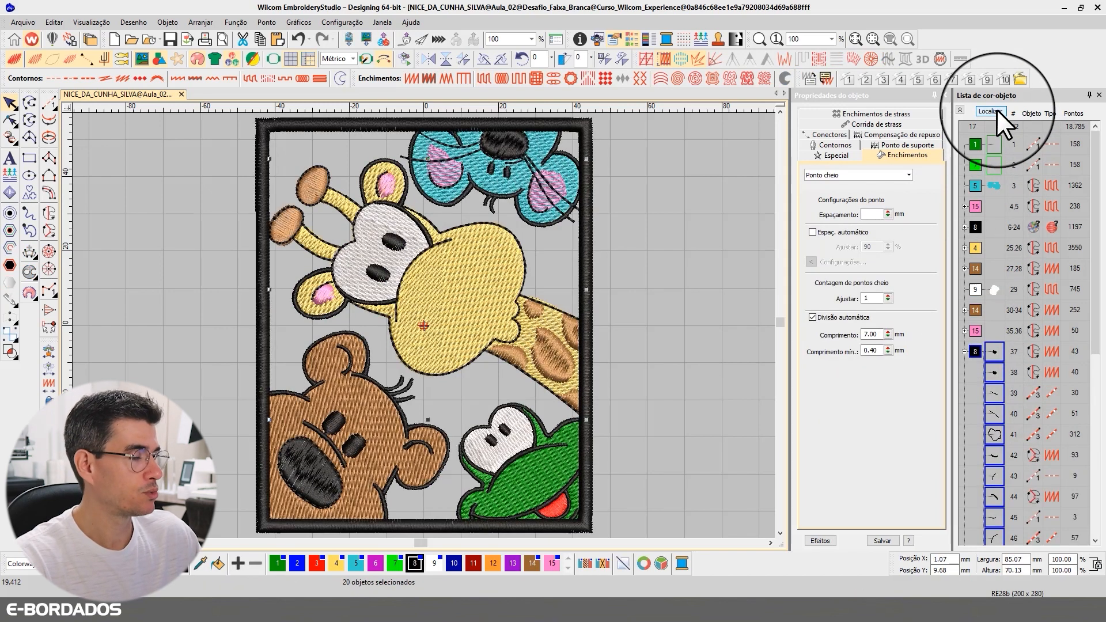
{"action": "left_click", "coordinate": [996, 112]}
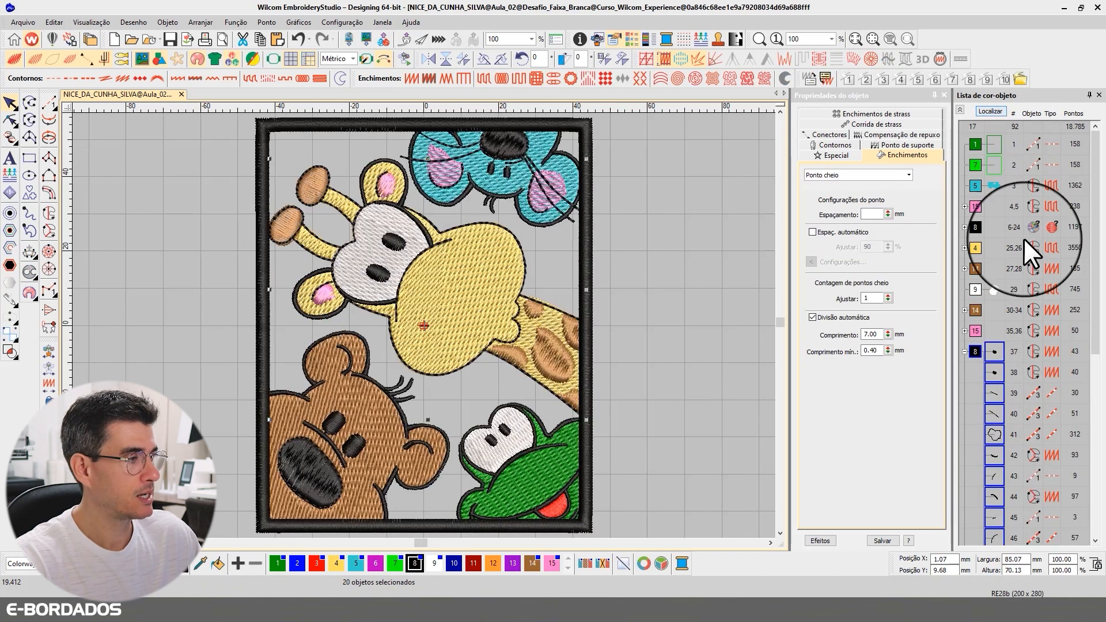
{"action": "left_click", "coordinate": [964, 351]}
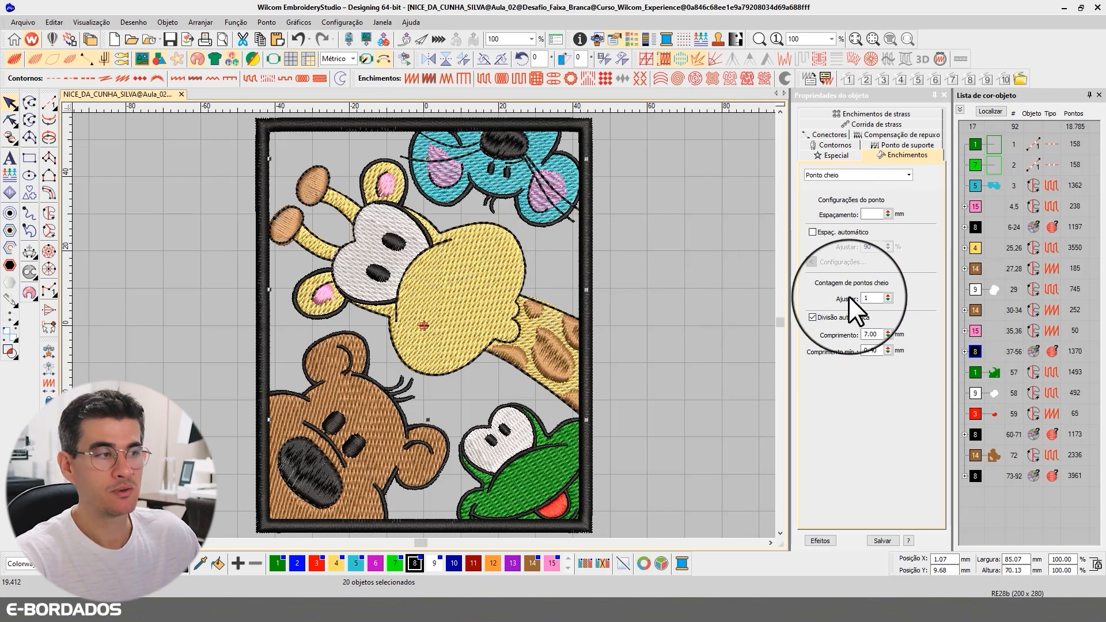
{"action": "left_click", "coordinate": [990, 109]}
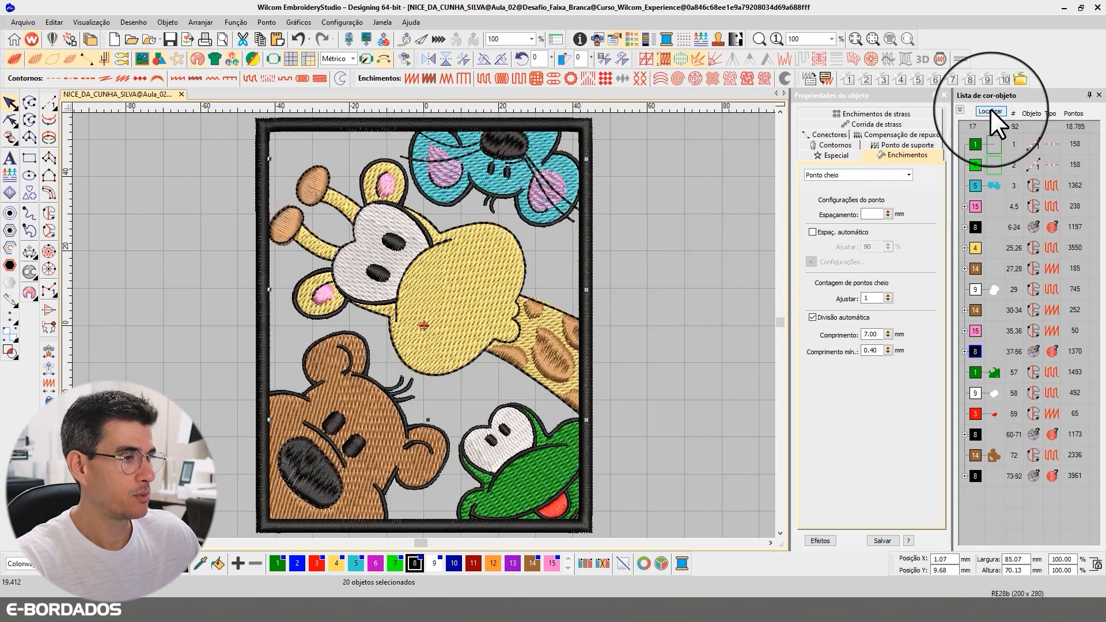
- Select the frog's black outline block 60-71 to view it in the design, collapse the list and clear the selection
{"action": "left_click", "coordinate": [979, 436]}
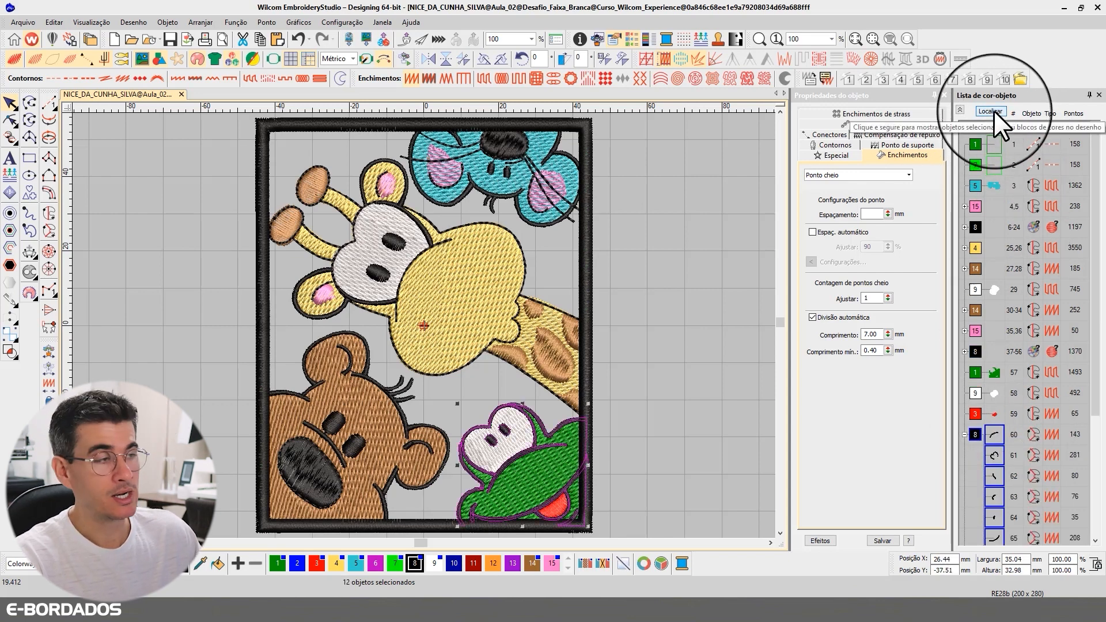
{"action": "left_click", "coordinate": [959, 109]}
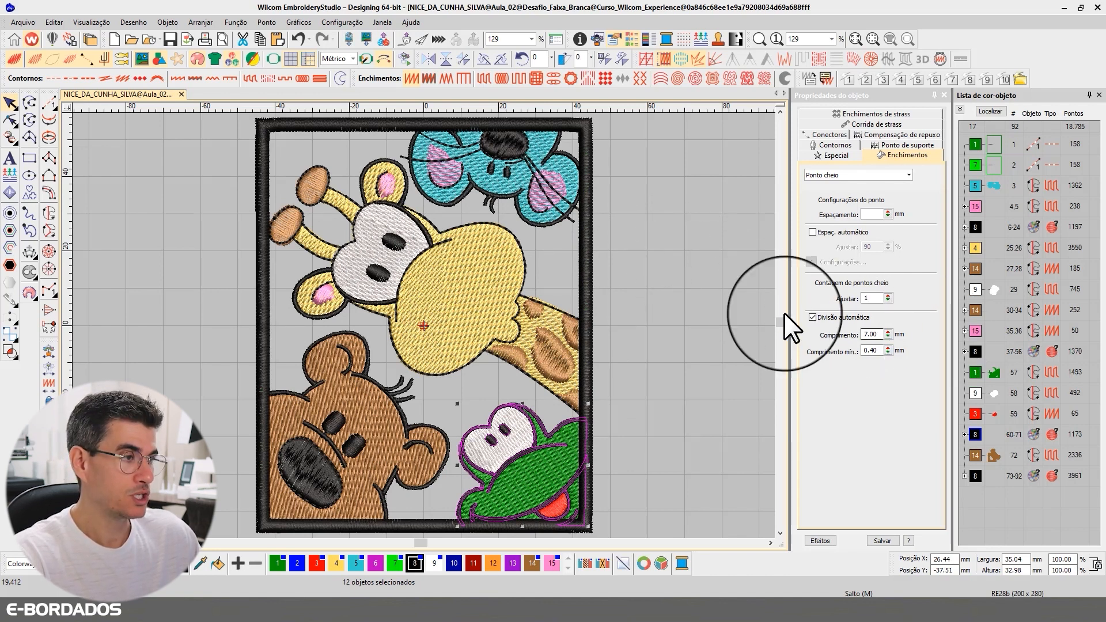
{"action": "left_click", "coordinate": [718, 285]}
- Inspect all objects together, then black block 73-92 with the bear outlines and frame, collapsing the list and clearing the selection
{"action": "key", "text": "ctrl+a"}
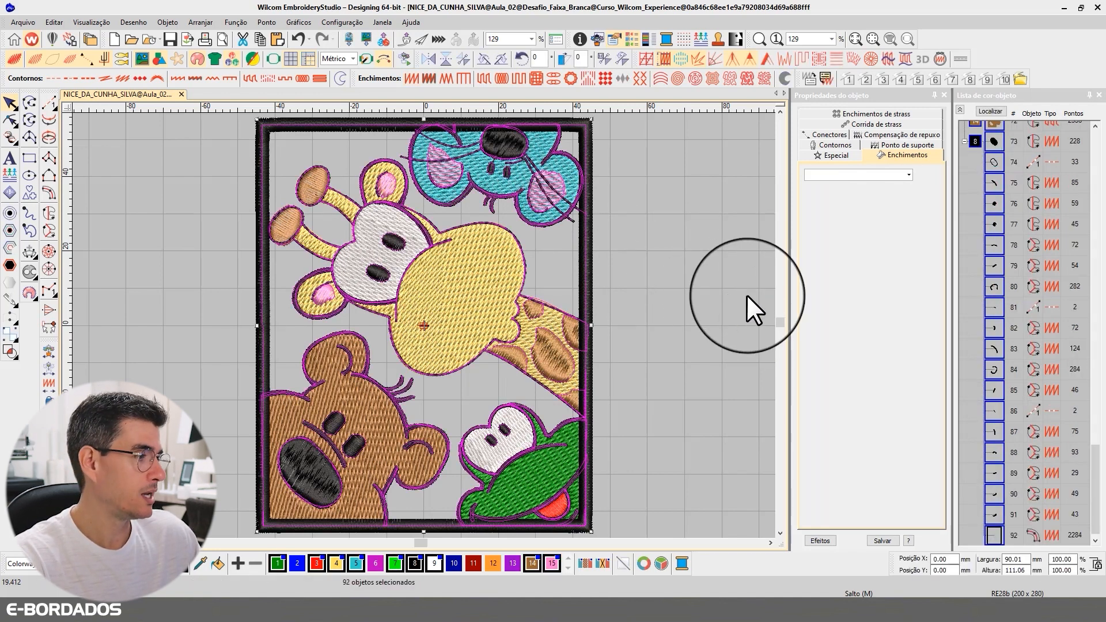
{"action": "left_click", "coordinate": [727, 267]}
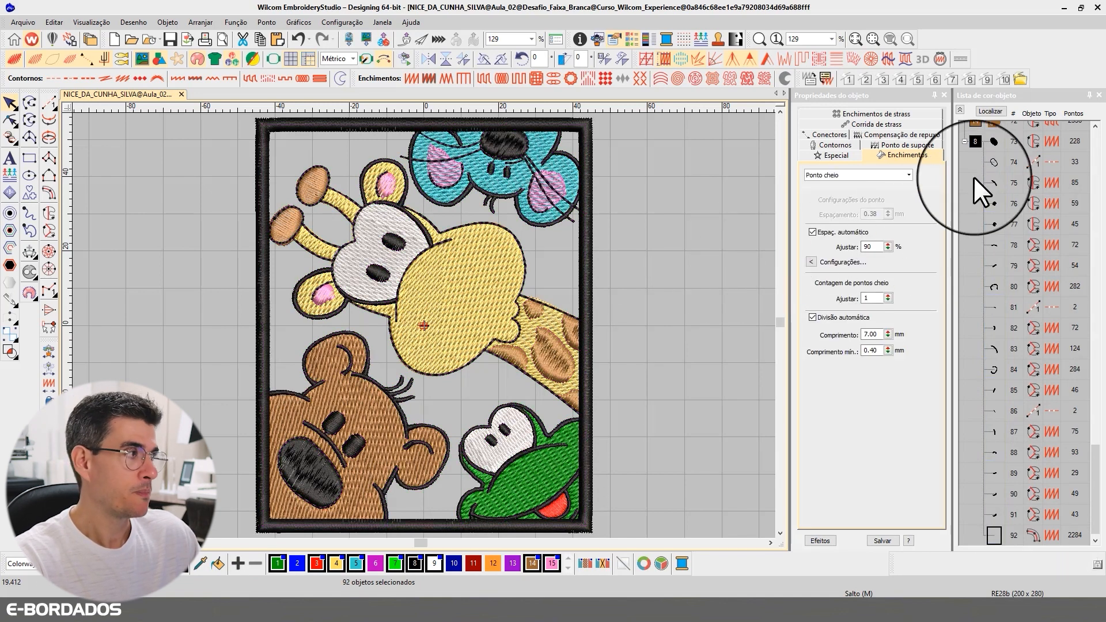
{"action": "left_click", "coordinate": [960, 110]}
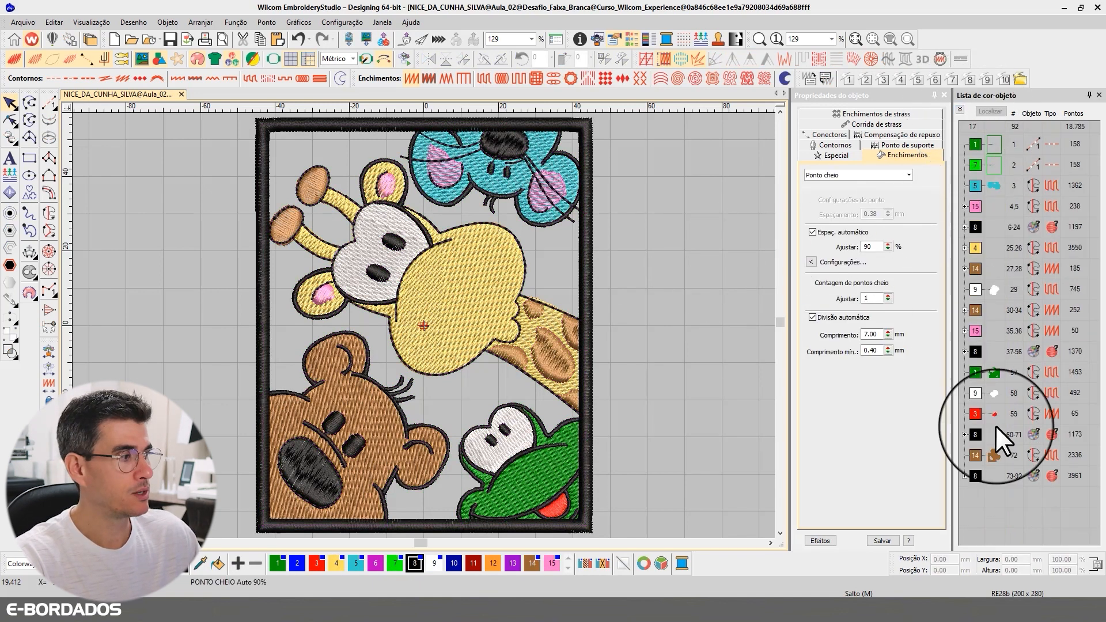
{"action": "double_click", "coordinate": [976, 474]}
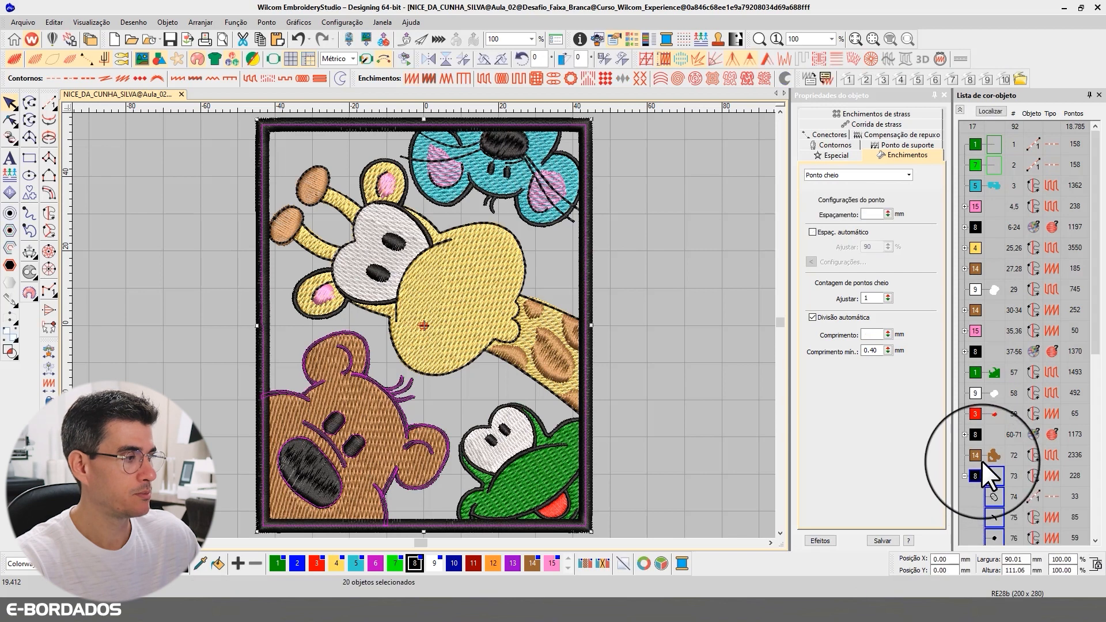
{"action": "left_click", "coordinate": [964, 475]}
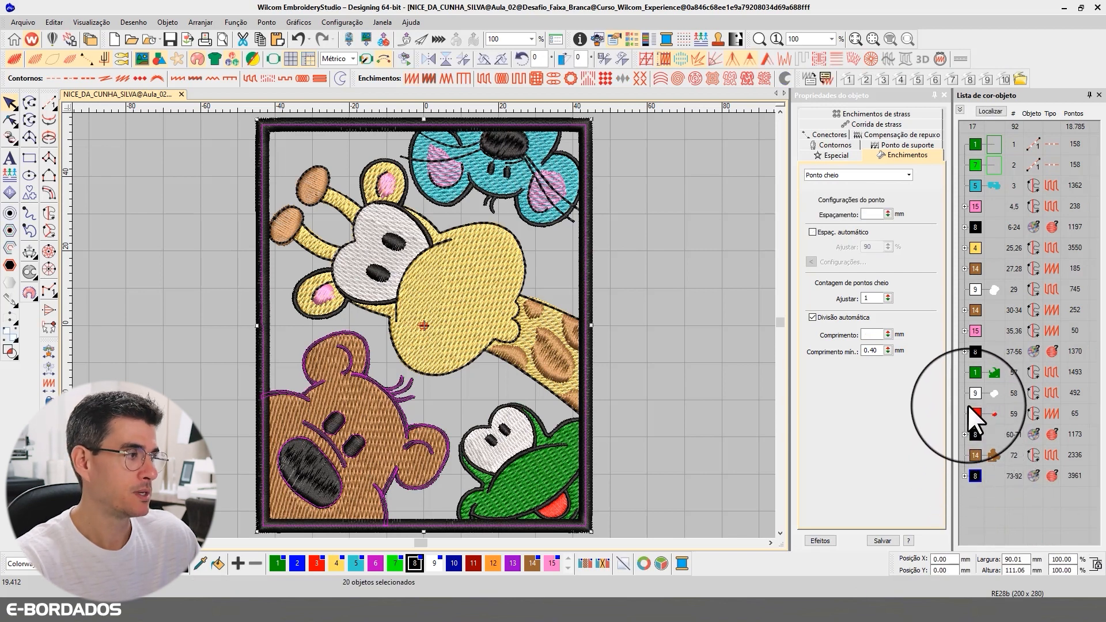
{"action": "left_click", "coordinate": [691, 306]}
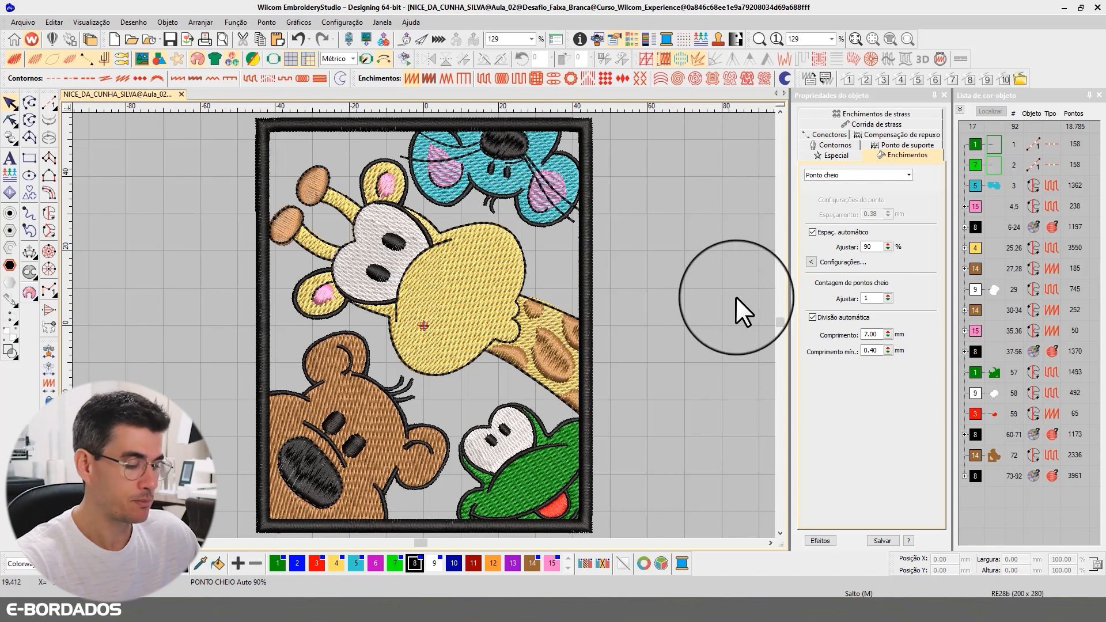
- Play the complete stitch-out simulation of the design at 19080 s/m, view the whole result and leave the simulation
{"action": "key", "text": "shift+r"}
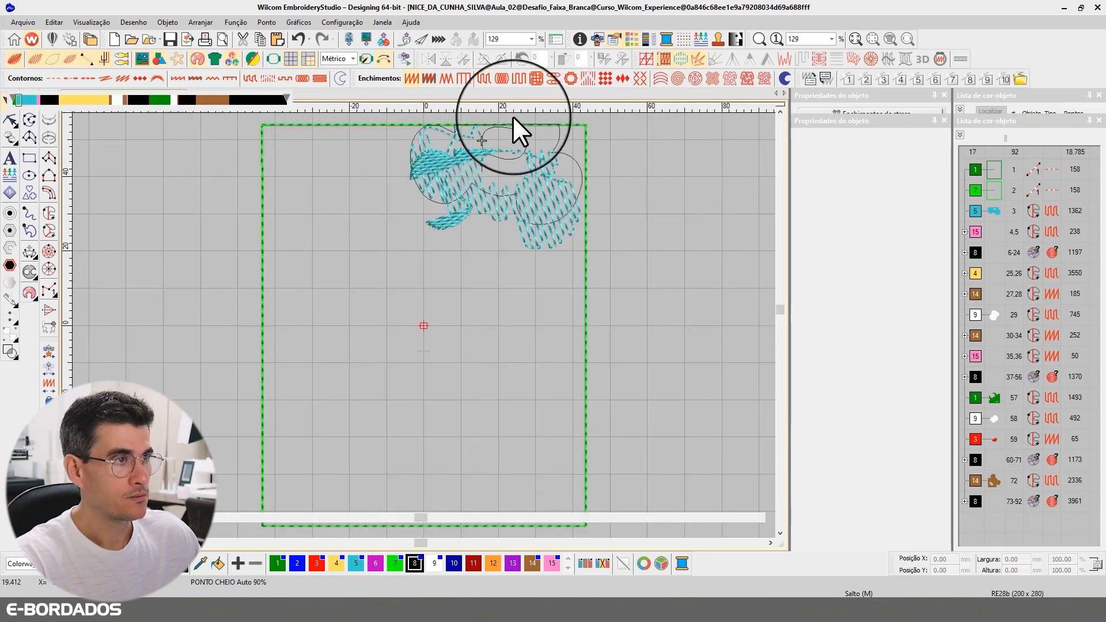
{"action": "left_click_drag", "start_coordinate": [508, 100], "coordinate": [502, 100]}
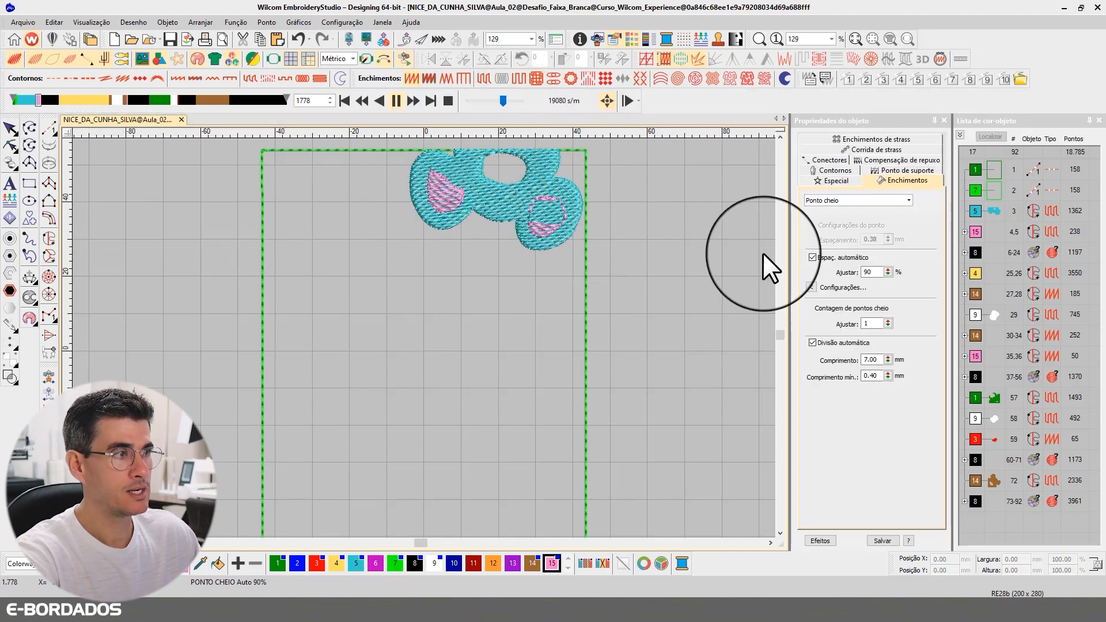
{"action": "key", "text": "0"}
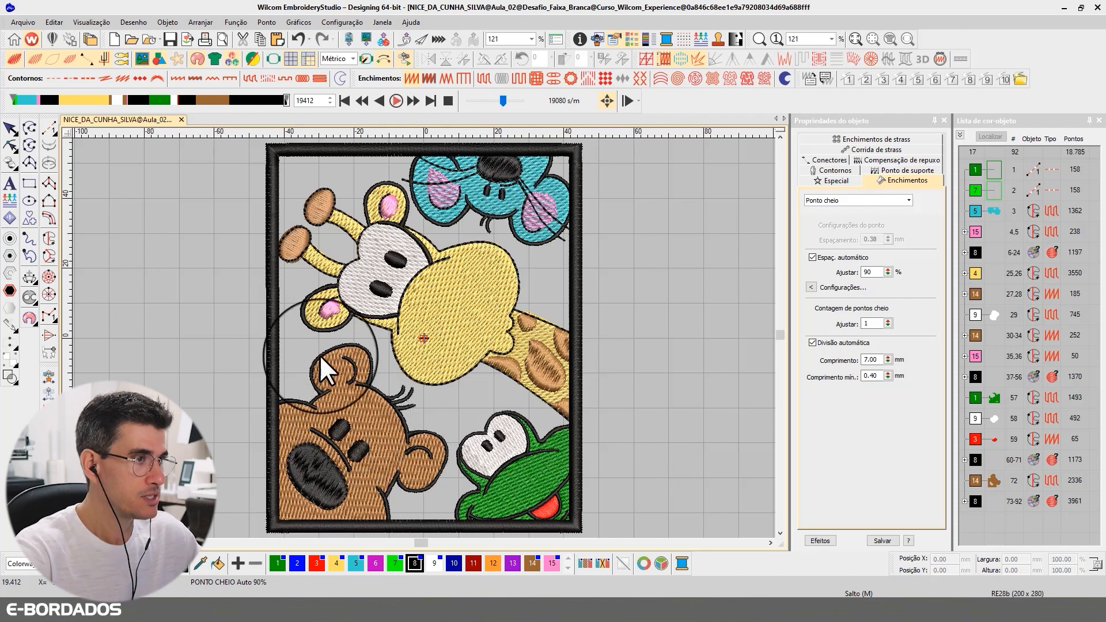
{"action": "left_click", "coordinate": [10, 128]}
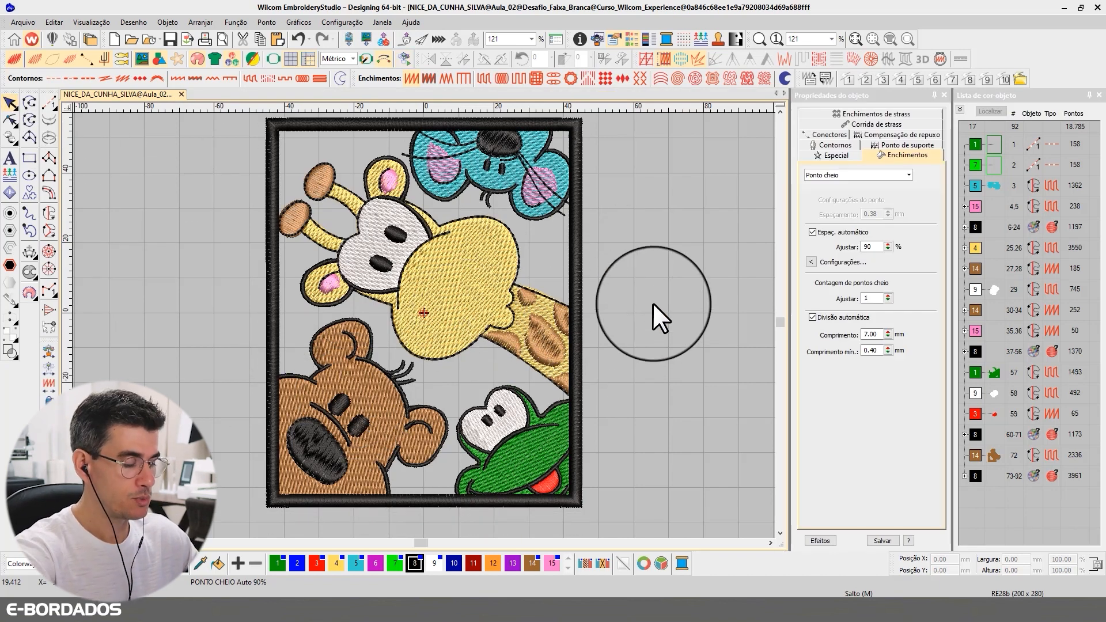
- Reshape the upper edge of the giraffe's yellow neck fill so its stitches stay within the black outline beside the frame
{"action": "key", "text": "0"}
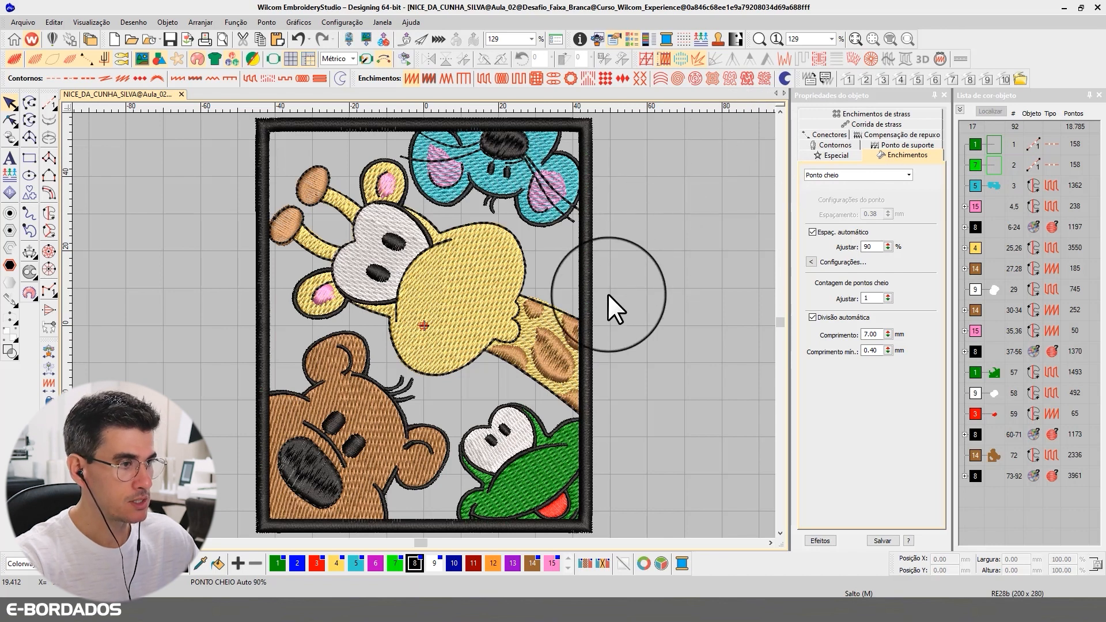
{"action": "key", "text": "b"}
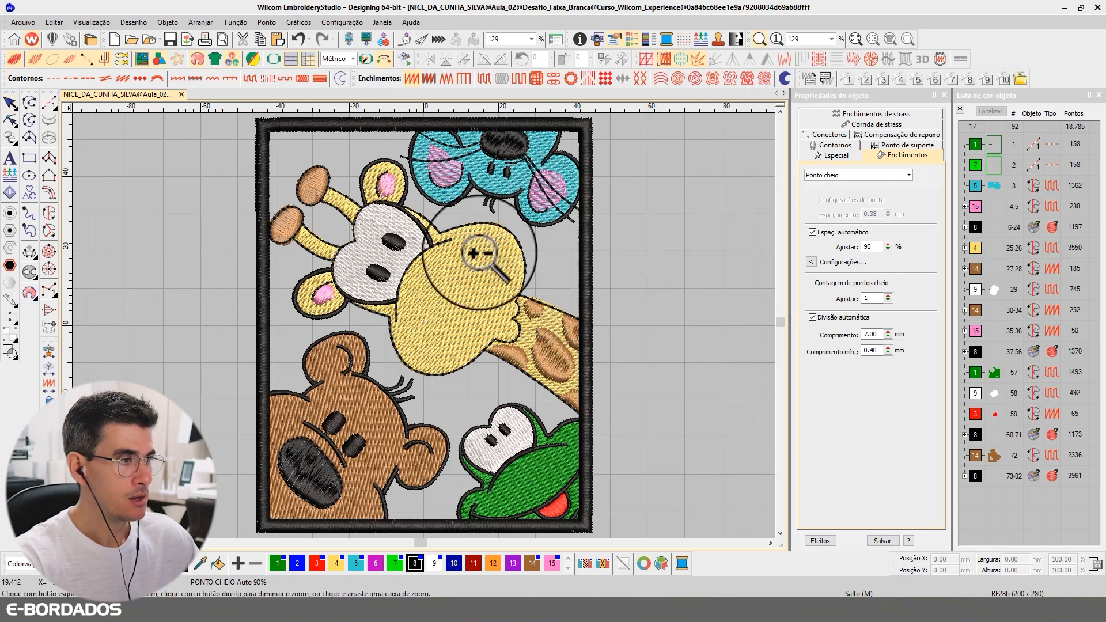
{"action": "left_click_drag", "start_coordinate": [480, 252], "coordinate": [611, 359]}
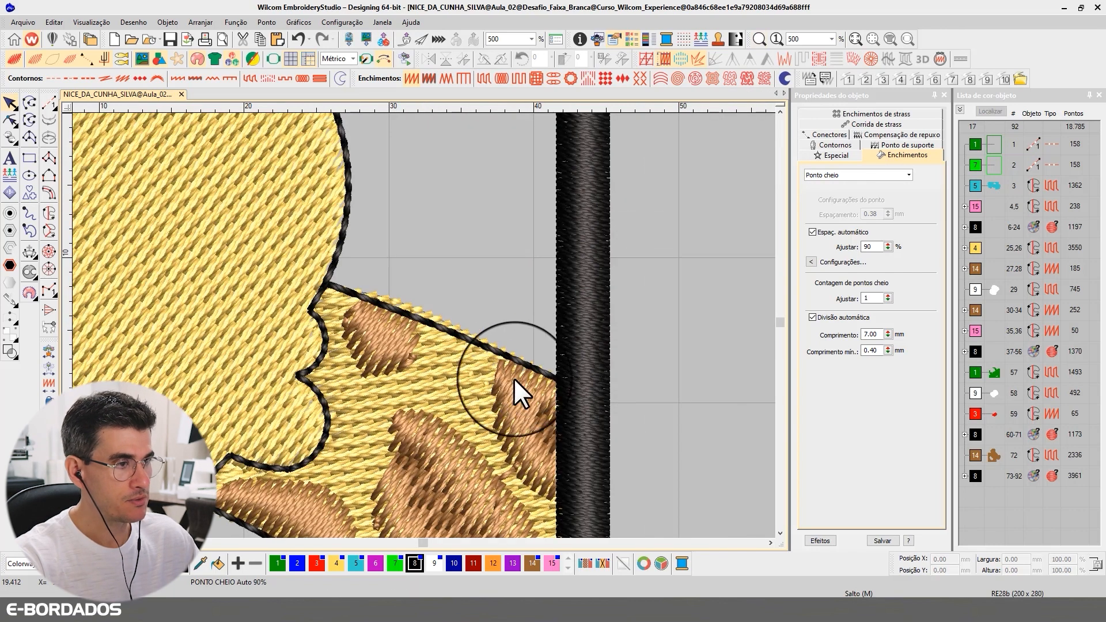
{"action": "left_click", "coordinate": [425, 352]}
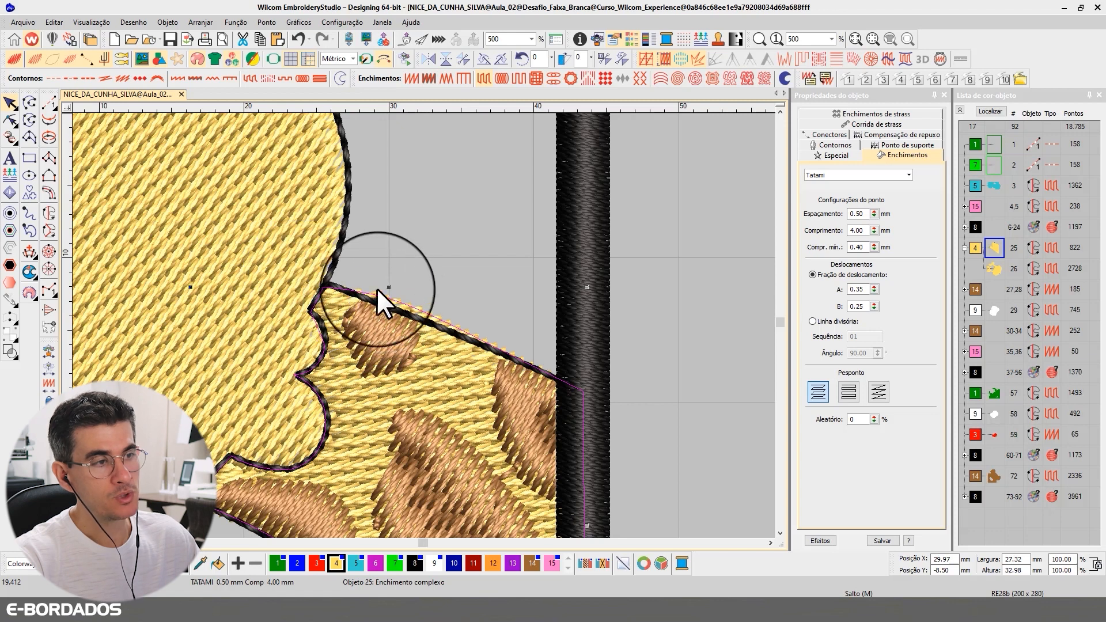
{"action": "left_click", "coordinate": [9, 120]}
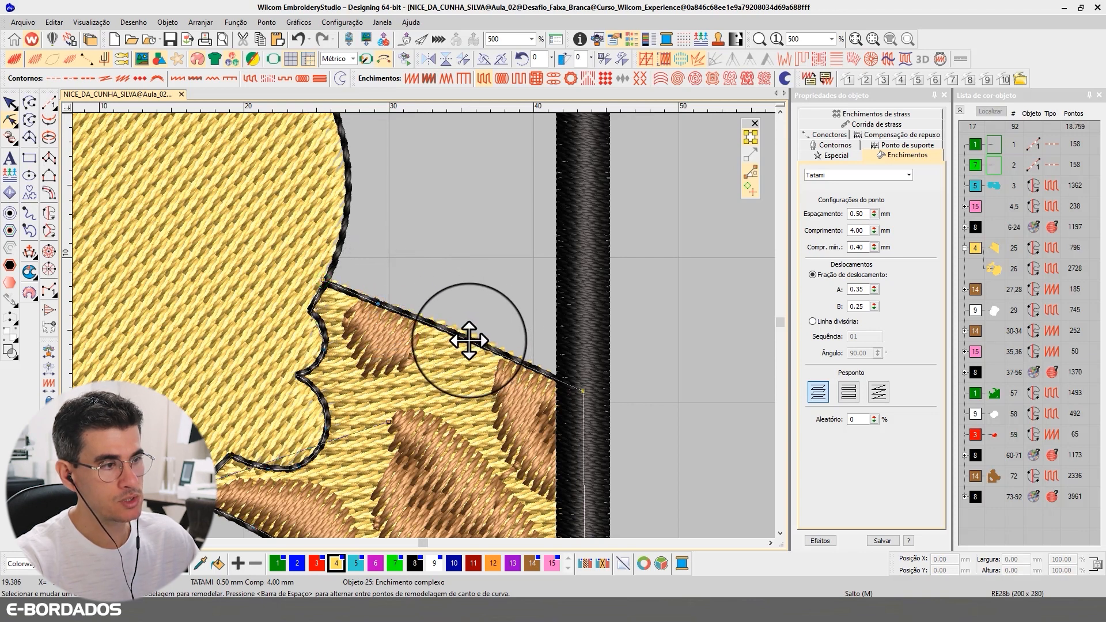
{"action": "left_click", "coordinate": [10, 103]}
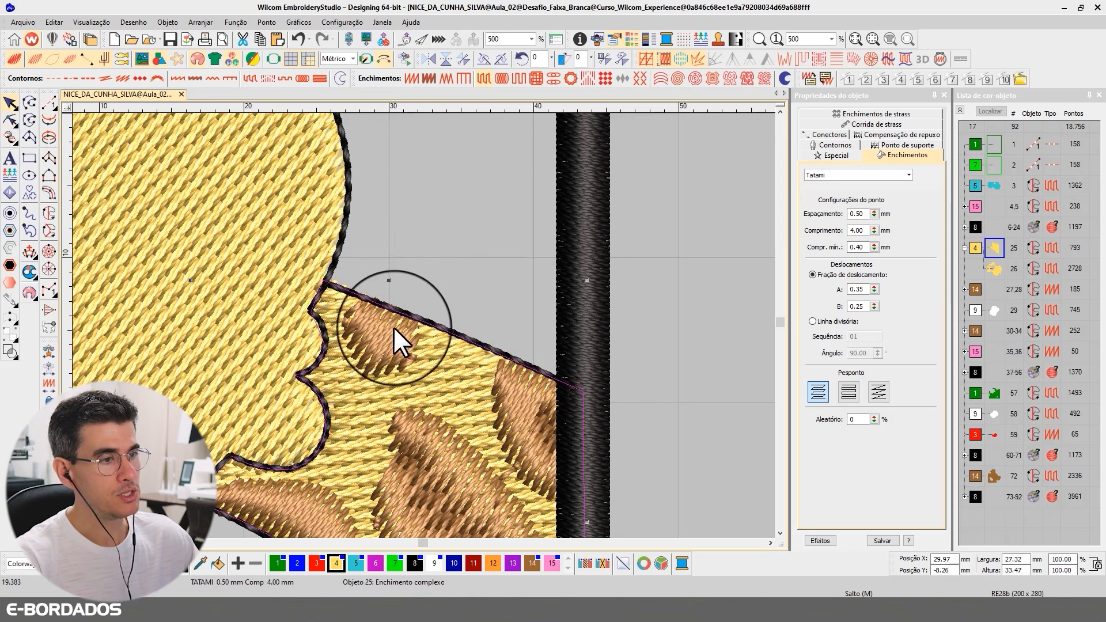
- Check the pull compensation setting of the giraffe's yellow head fill and clear the selection
{"action": "scroll", "coordinate": [423, 325], "scroll_direction": "down", "scroll_amount": 2}
{"action": "left_click", "coordinate": [321, 274]}
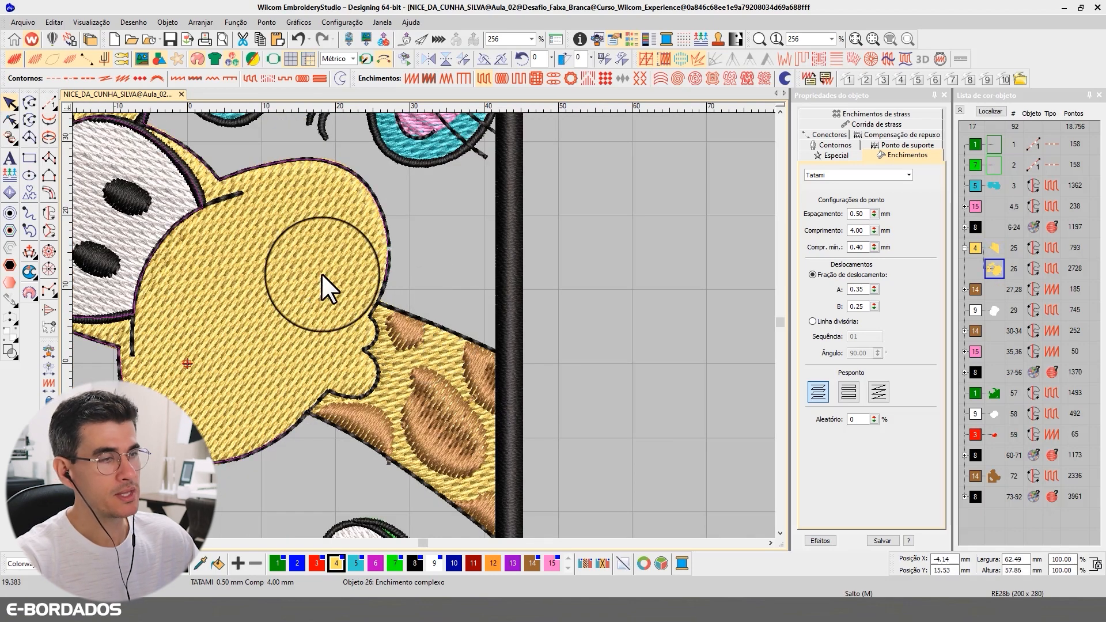
{"action": "left_click", "coordinate": [893, 136]}
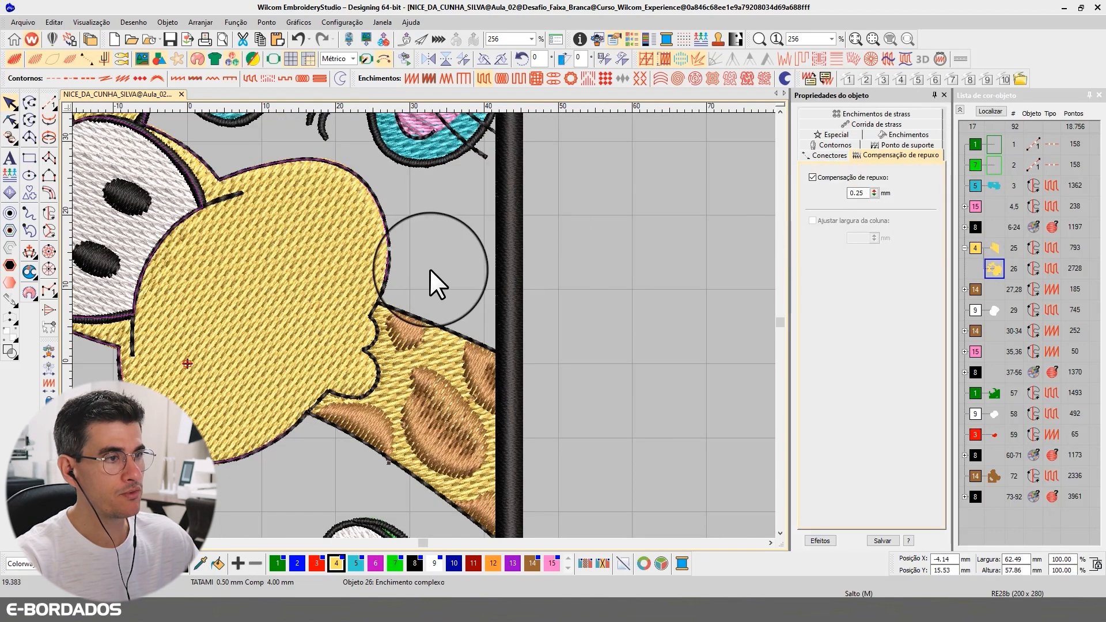
{"action": "double_click", "coordinate": [859, 193]}
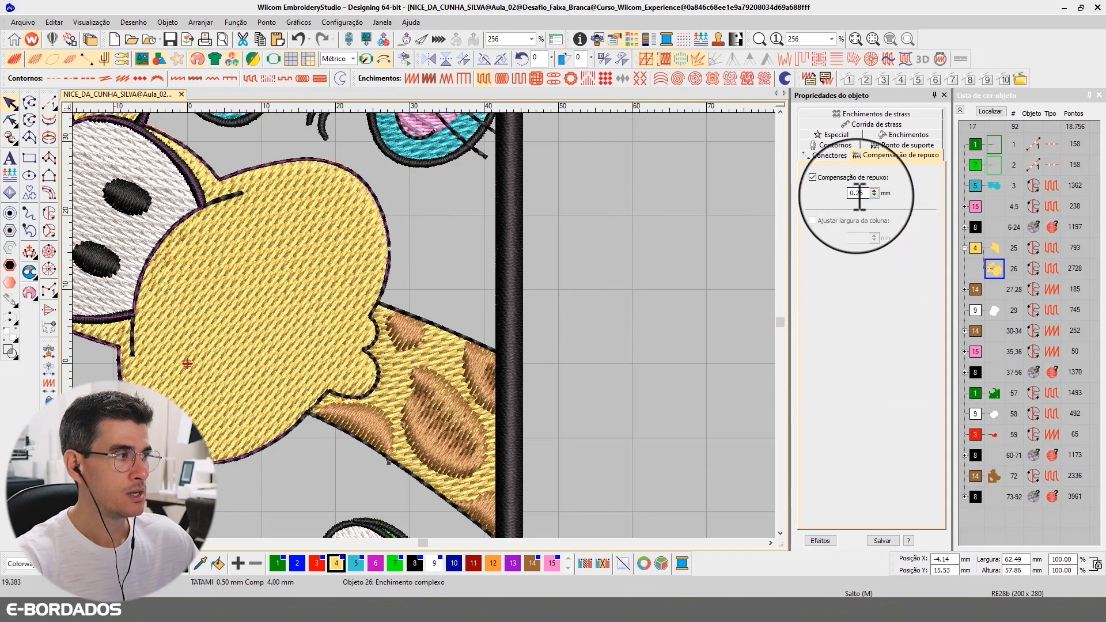
{"action": "scroll", "coordinate": [424, 325], "scroll_direction": "down", "scroll_amount": 2}
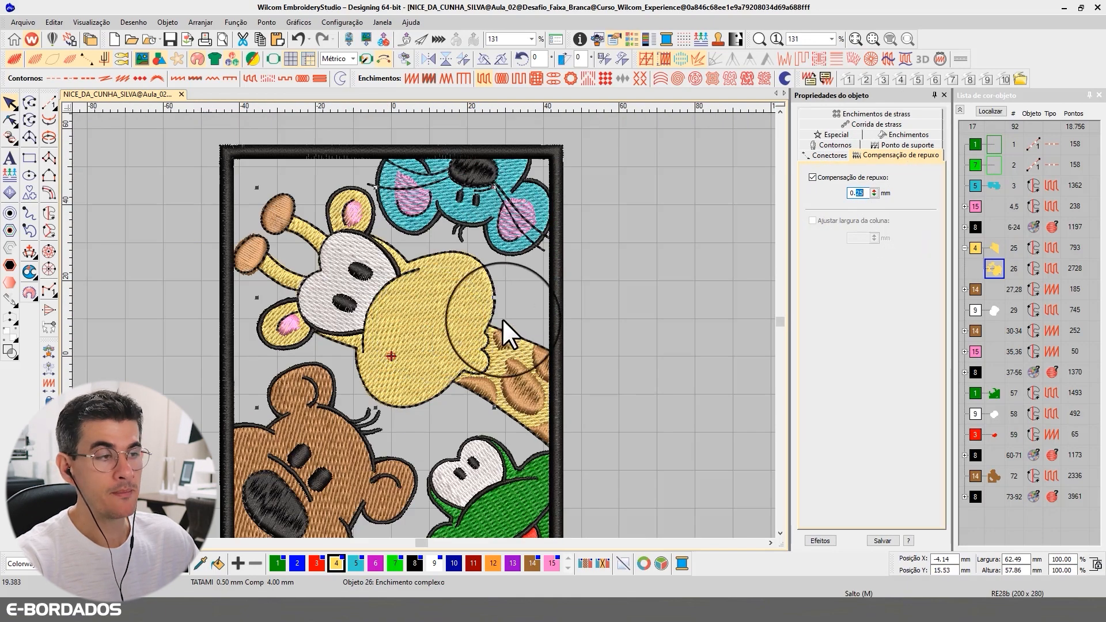
{"action": "left_click", "coordinate": [623, 216]}
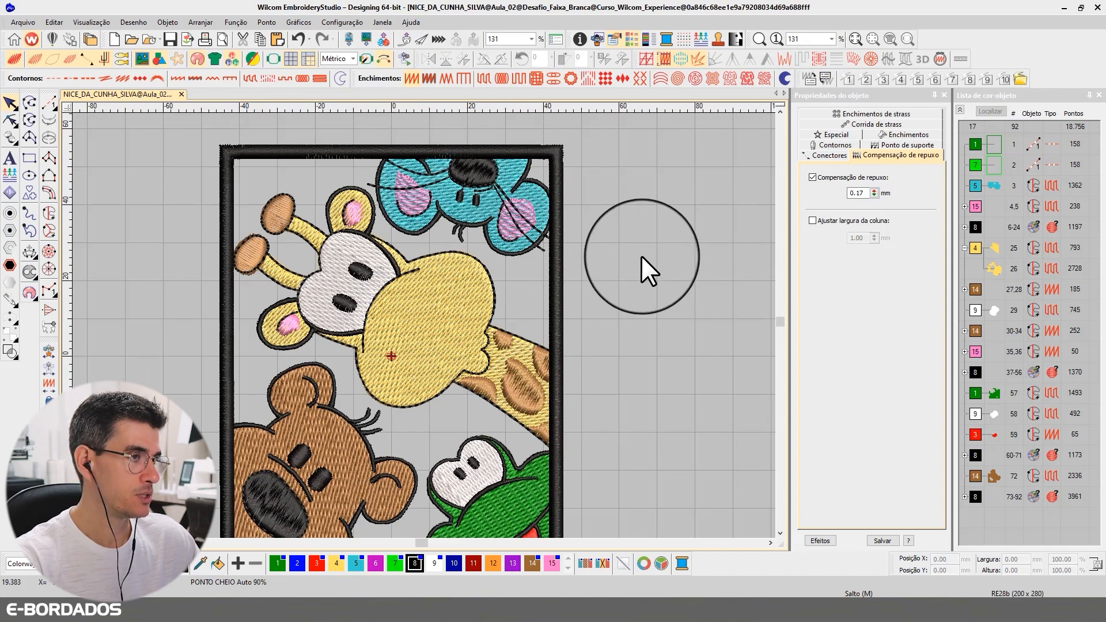
{"action": "left_click", "coordinate": [461, 292]}
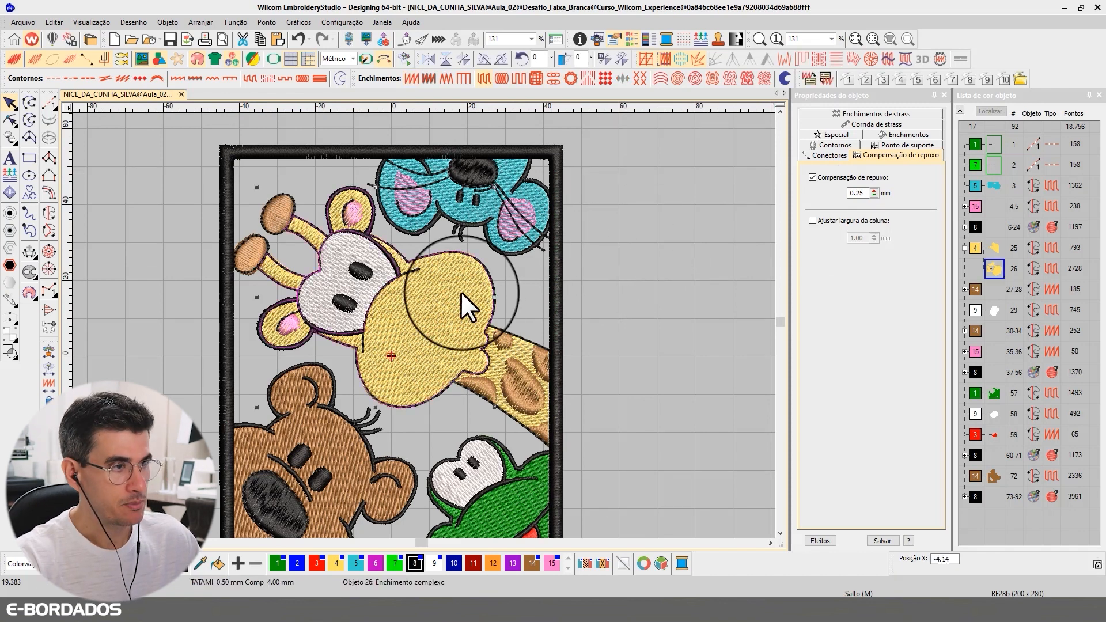
{"action": "left_click", "coordinate": [648, 252]}
- Digitize a red complex-curve (Curva complexa) shape over the narrow yellow strip between the giraffe's upper white eye area and its outer outline
{"action": "key", "text": "b"}
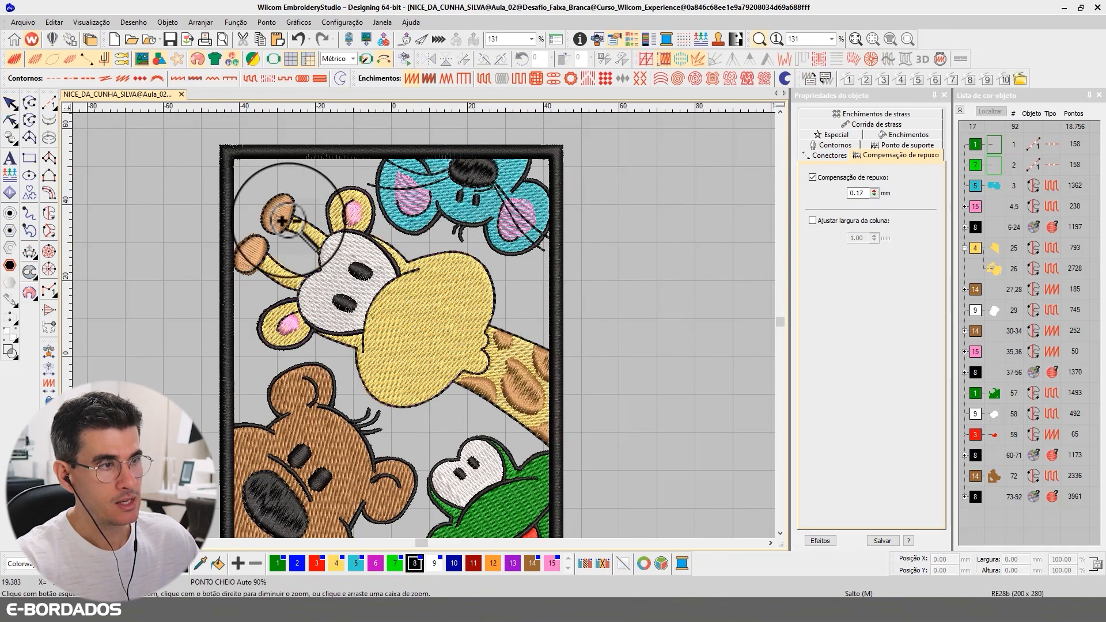
{"action": "left_click_drag", "start_coordinate": [295, 213], "coordinate": [476, 371]}
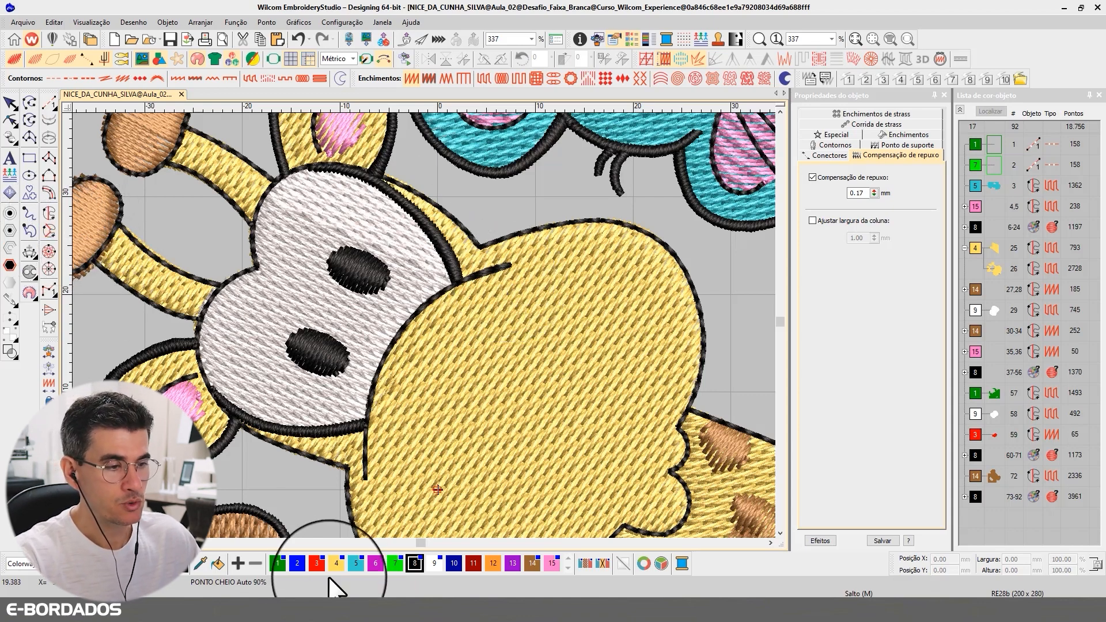
{"action": "left_click", "coordinate": [317, 563]}
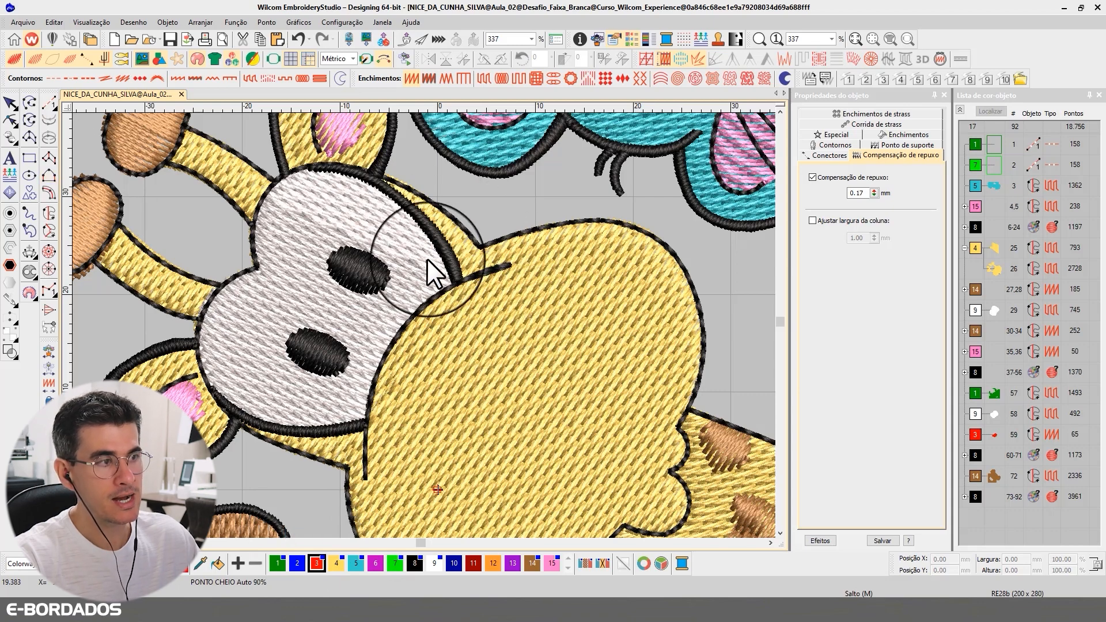
{"action": "left_click", "coordinate": [48, 231]}
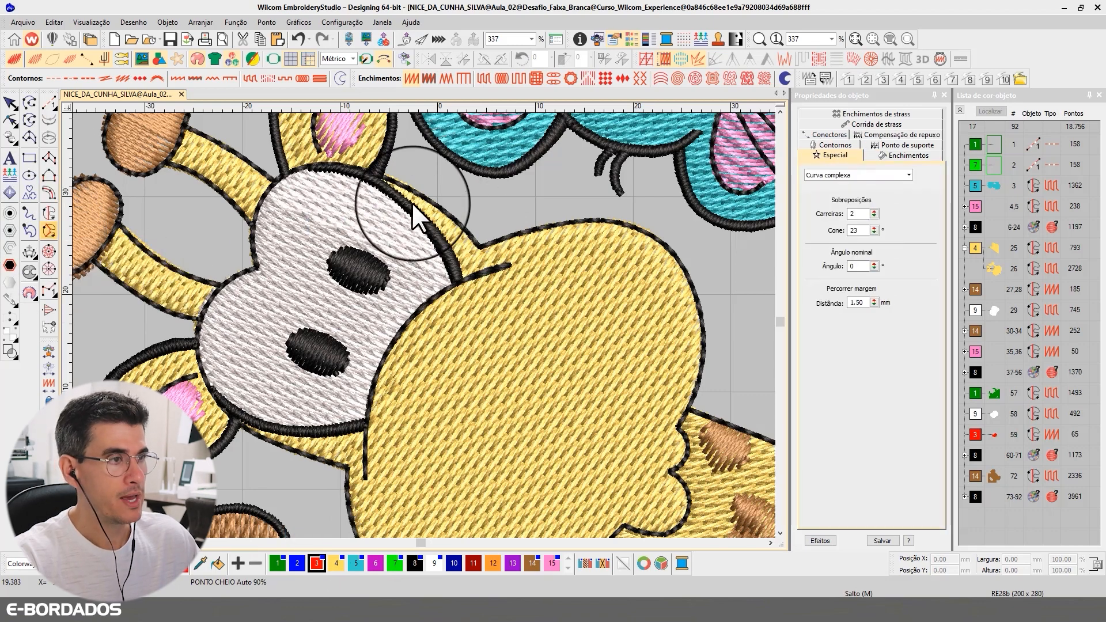
{"action": "left_click", "coordinate": [373, 179]}
{"action": "left_click", "coordinate": [425, 221]}
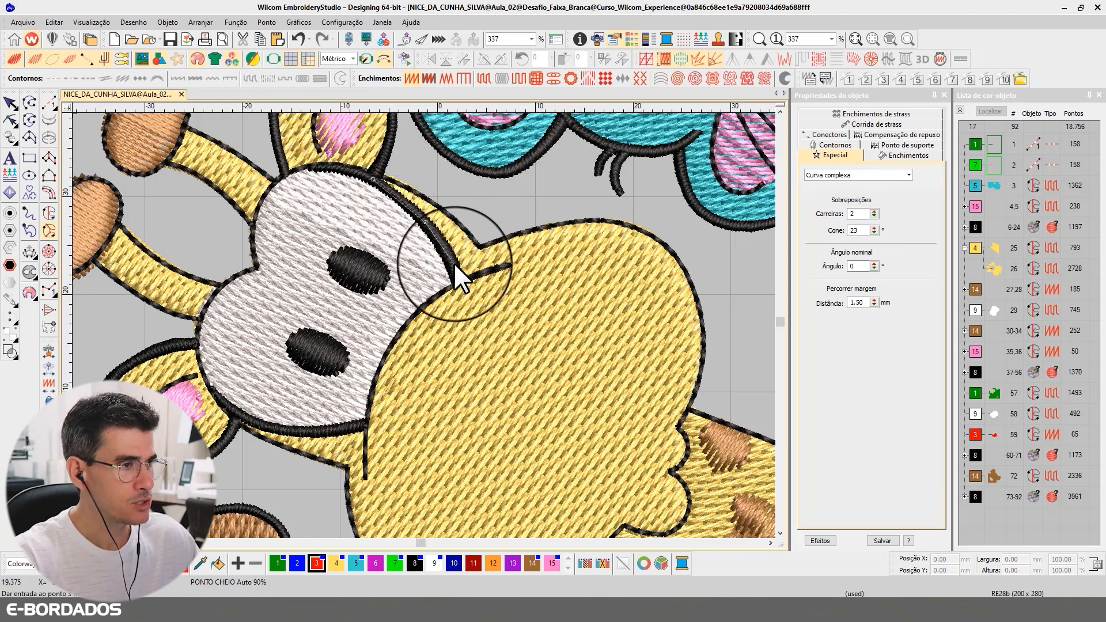
{"action": "left_click", "coordinate": [458, 282]}
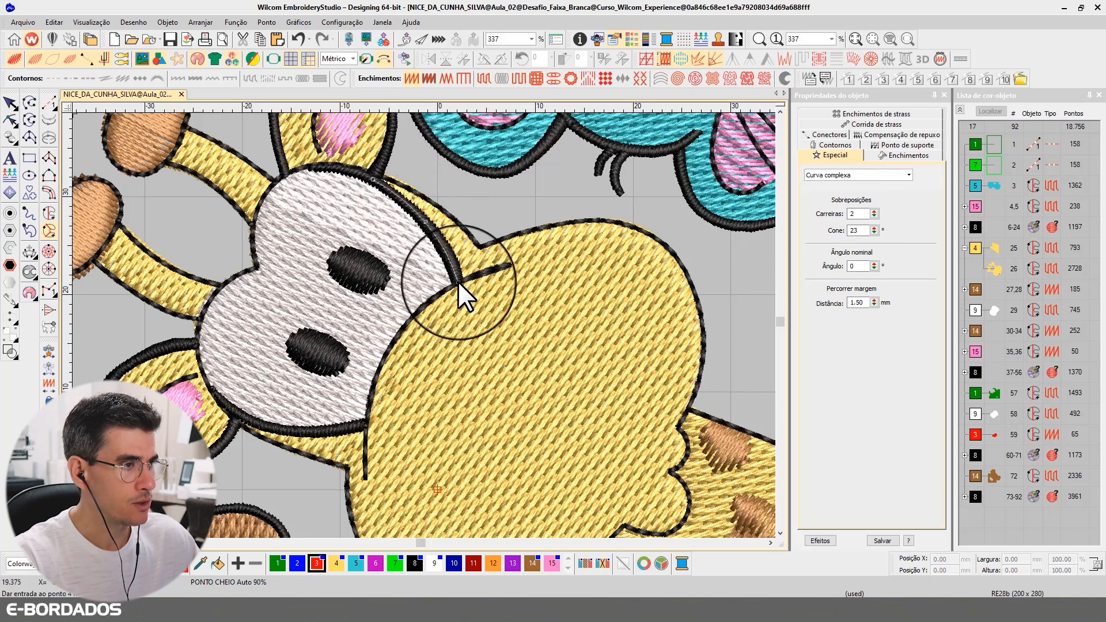
{"action": "left_click", "coordinate": [495, 268]}
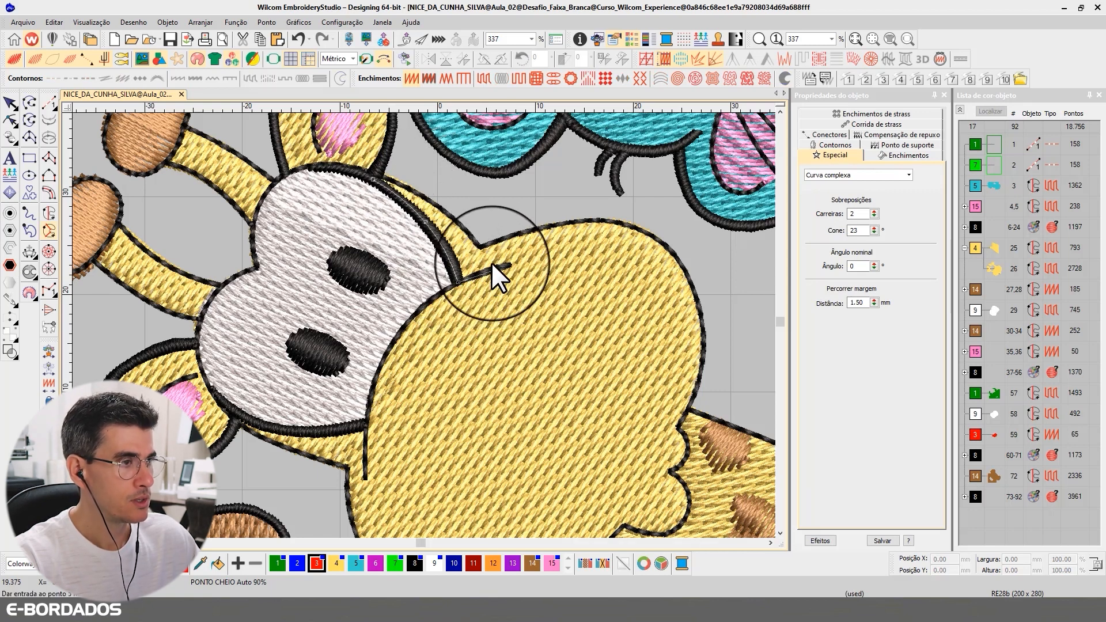
{"action": "left_click", "coordinate": [467, 230]}
{"action": "left_click", "coordinate": [420, 195]}
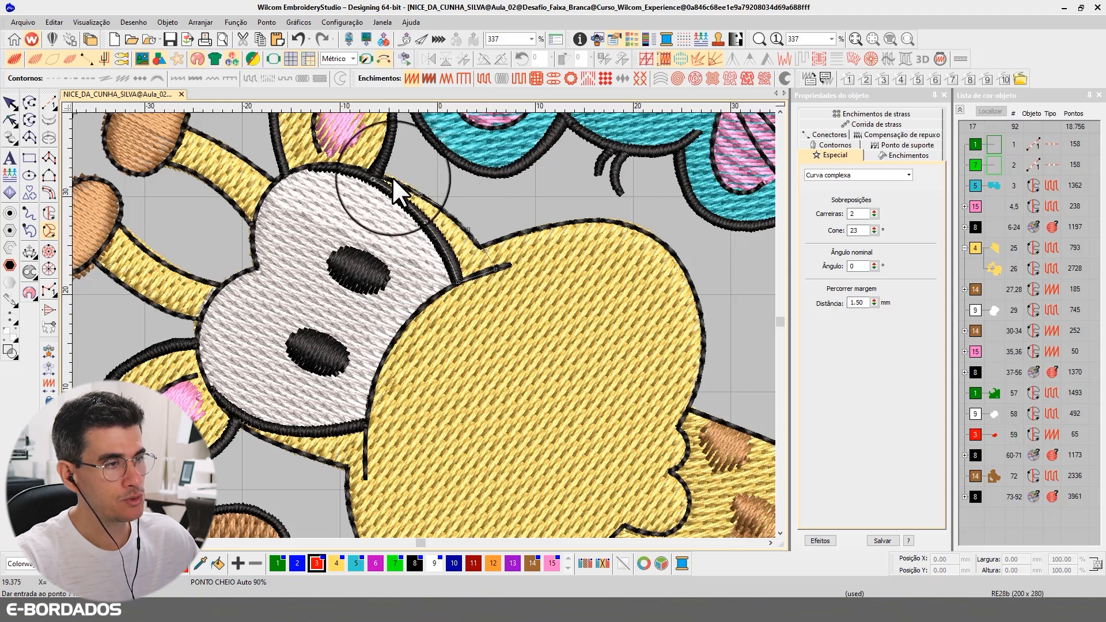
{"action": "left_click", "coordinate": [377, 172]}
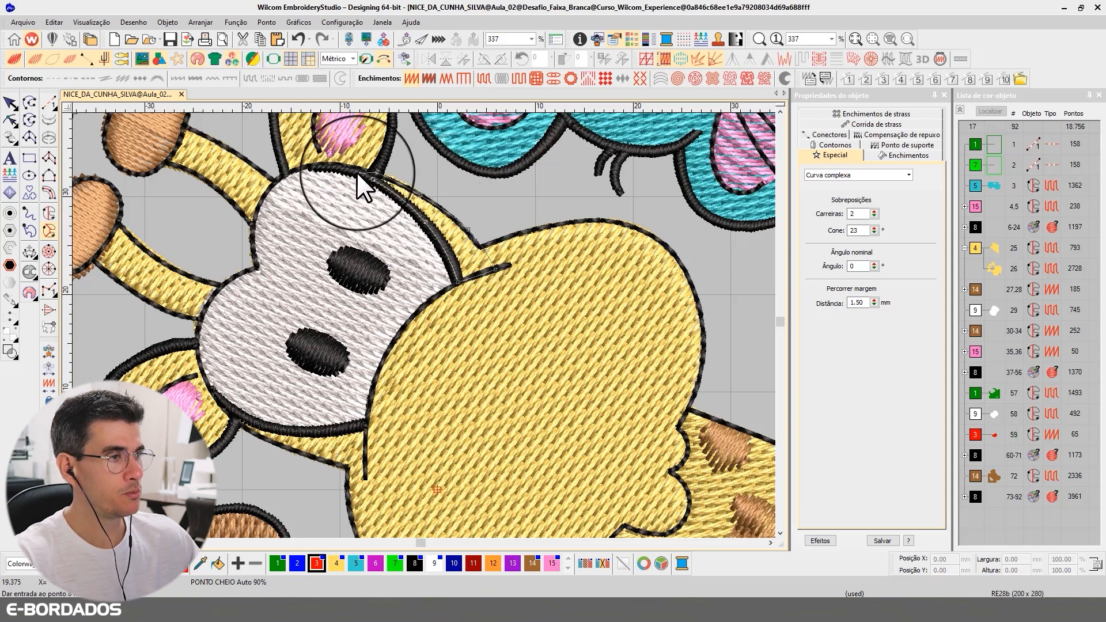
{"action": "key", "text": "Return"}
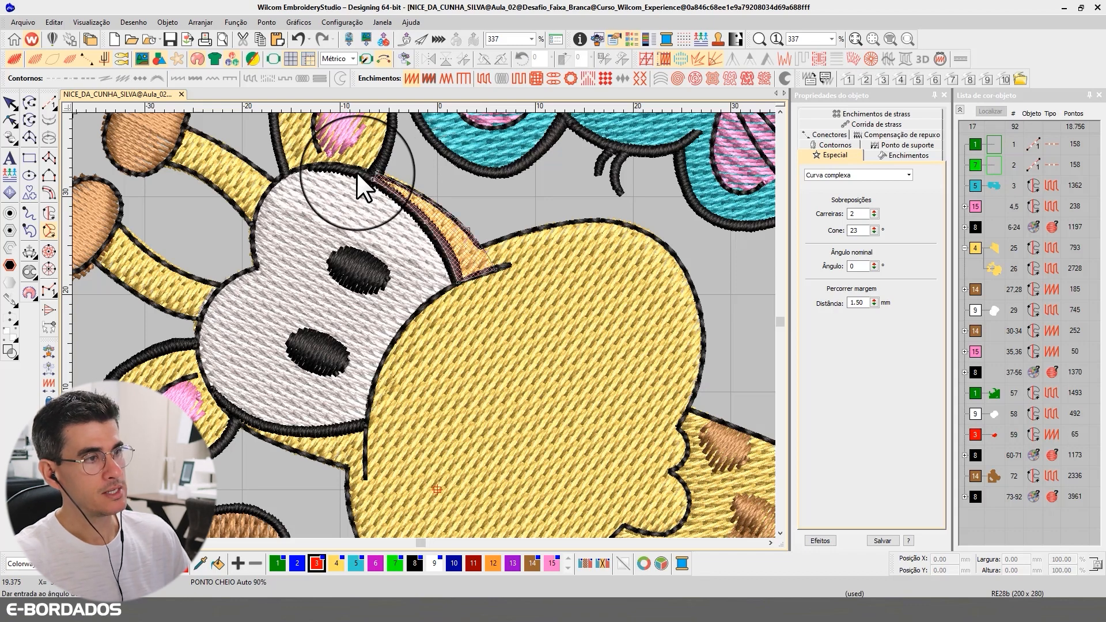
{"action": "key", "text": "Return"}
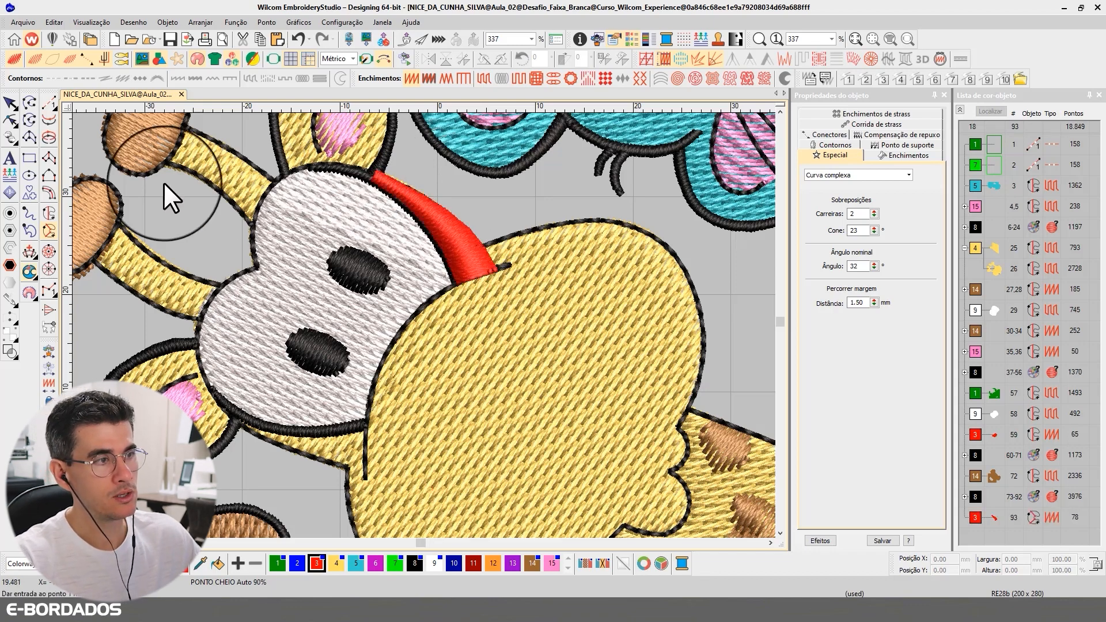
- View the red strip's reshape nodes and stitch angles, and compare them with the giraffe's yellow head fill properties
{"action": "left_click", "coordinate": [10, 119]}
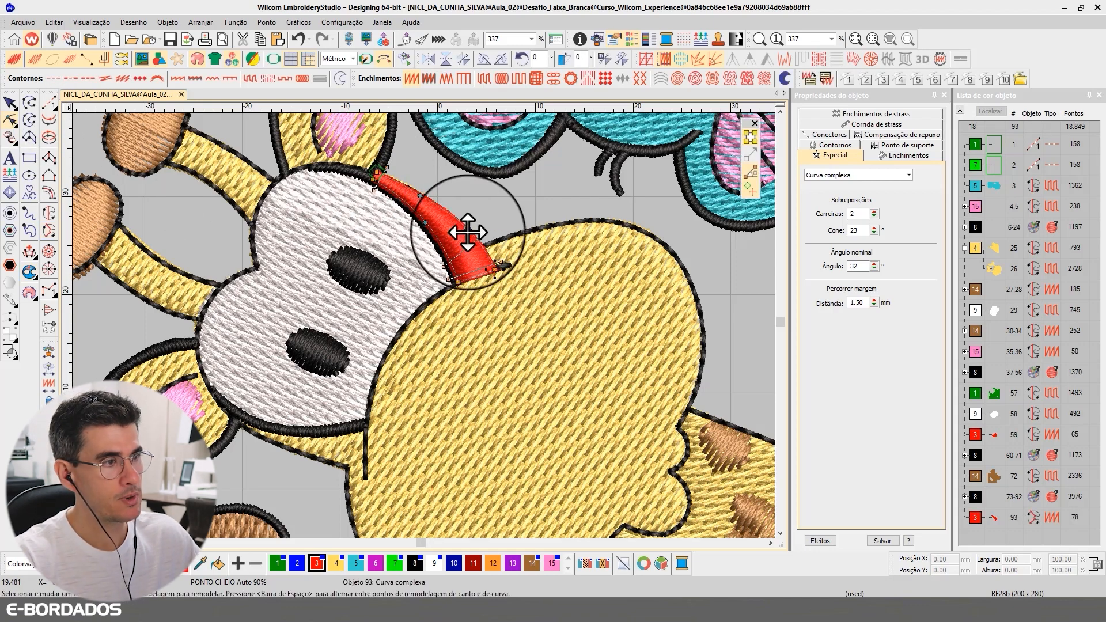
{"action": "left_click", "coordinate": [9, 104]}
{"action": "left_click", "coordinate": [516, 337]}
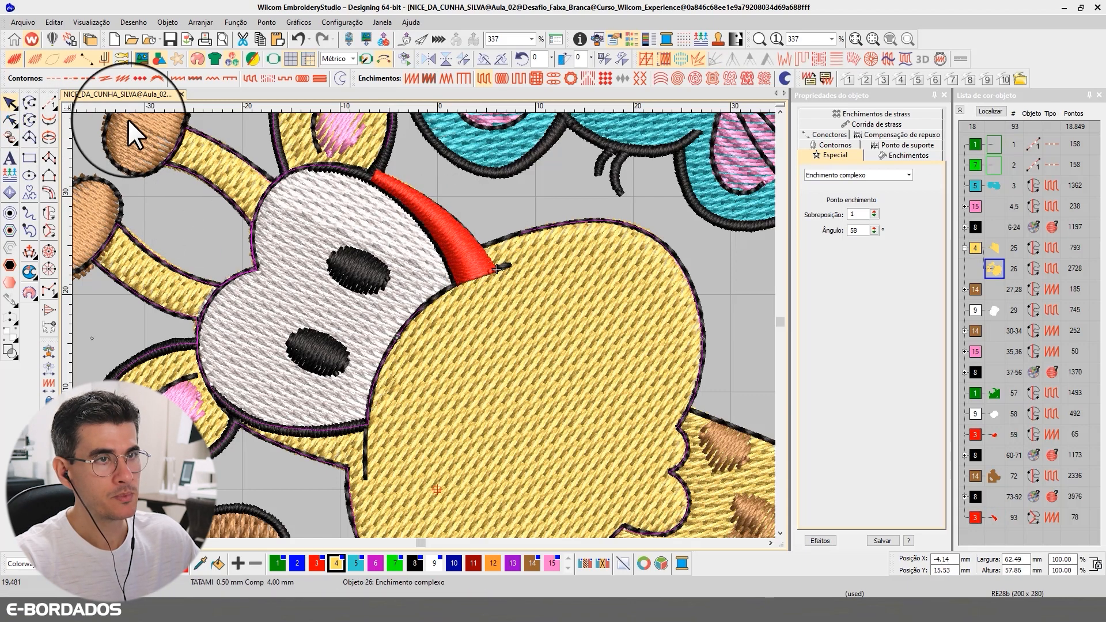
- Digitize a second red complex-curve (Curva complexa) shape over the narrow yellow strip between the giraffe's white face and lower ear-side outline
{"action": "left_click", "coordinate": [49, 213]}
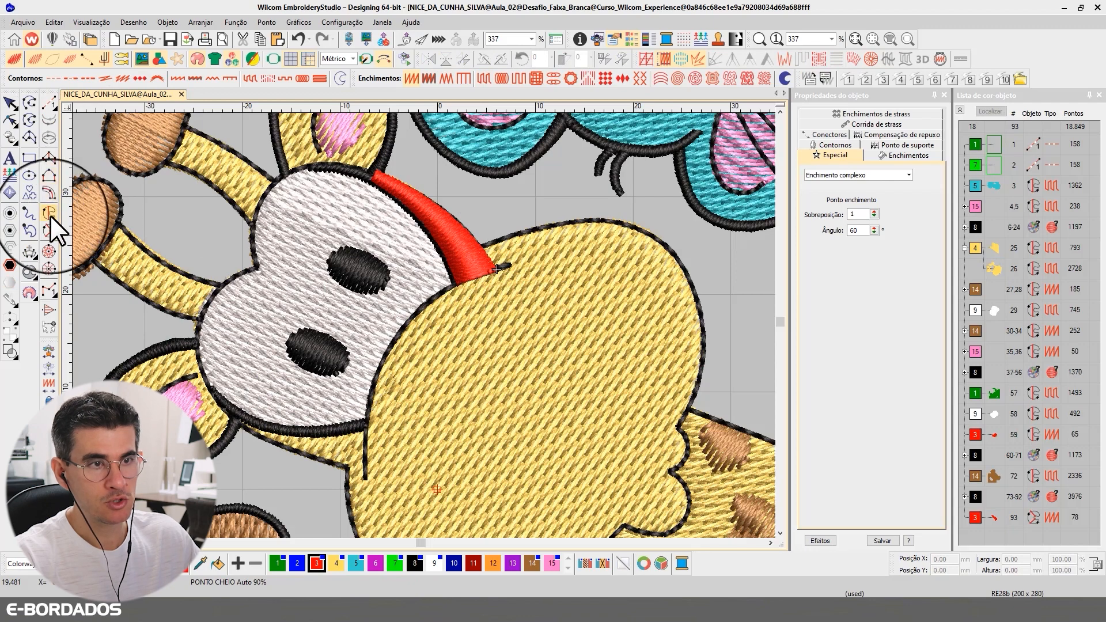
{"action": "left_click", "coordinate": [48, 230]}
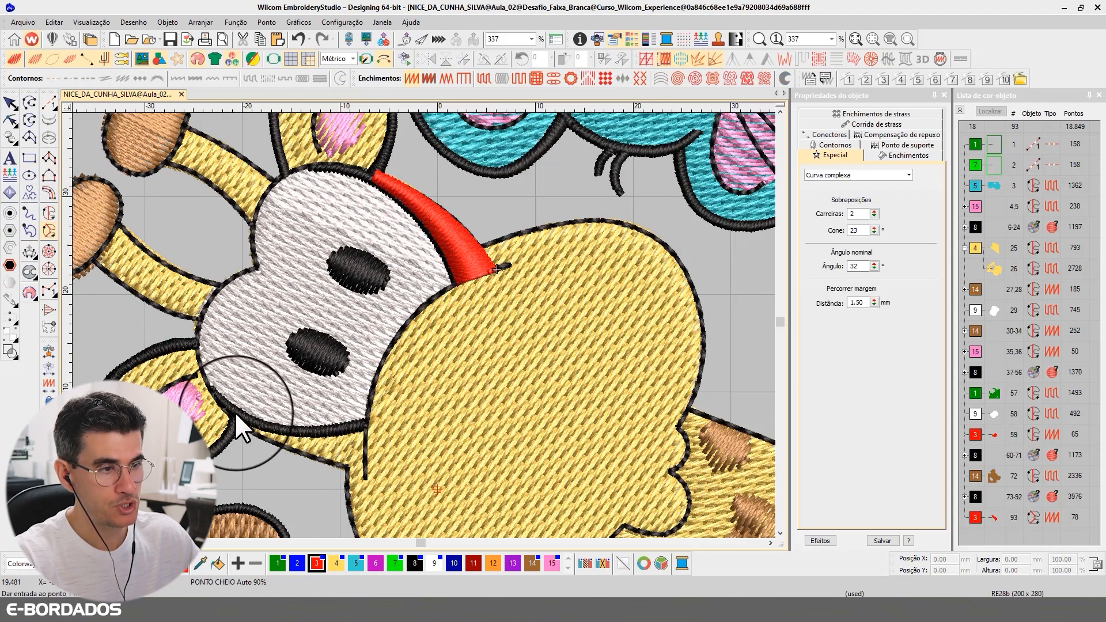
{"action": "left_click", "coordinate": [234, 409]}
{"action": "left_click", "coordinate": [277, 428]}
{"action": "left_click", "coordinate": [324, 429]}
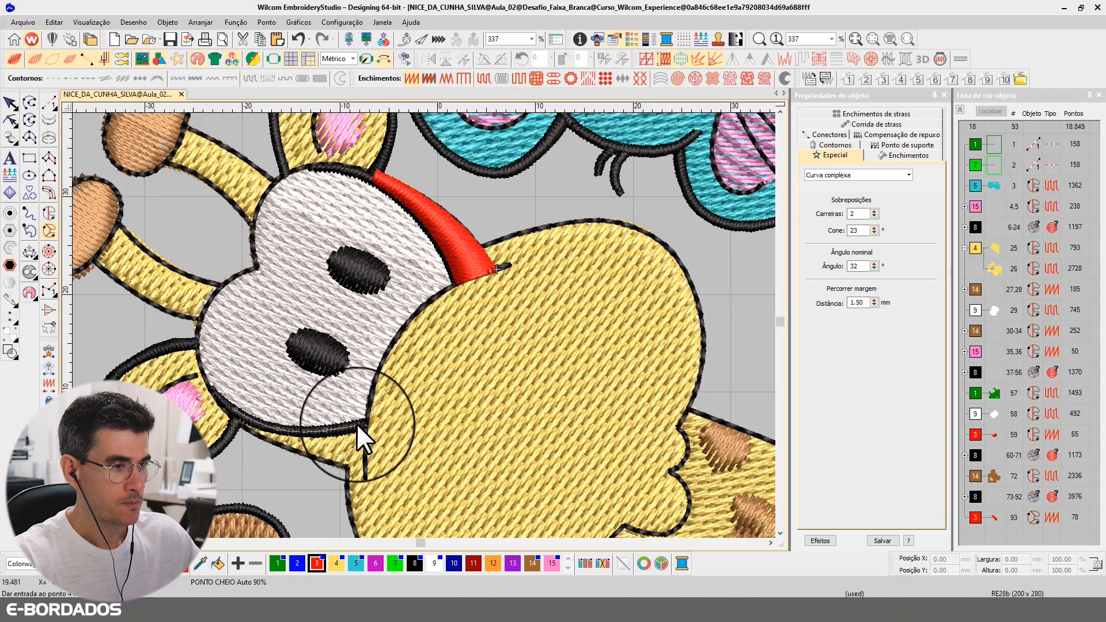
{"action": "left_click", "coordinate": [364, 422]}
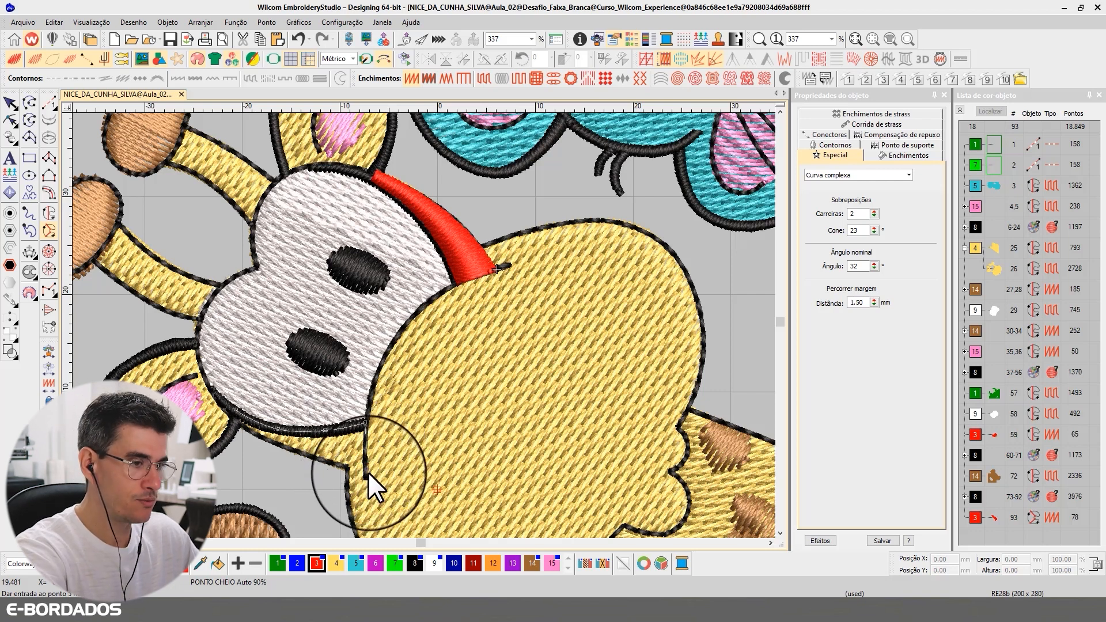
{"action": "left_click", "coordinate": [365, 473]}
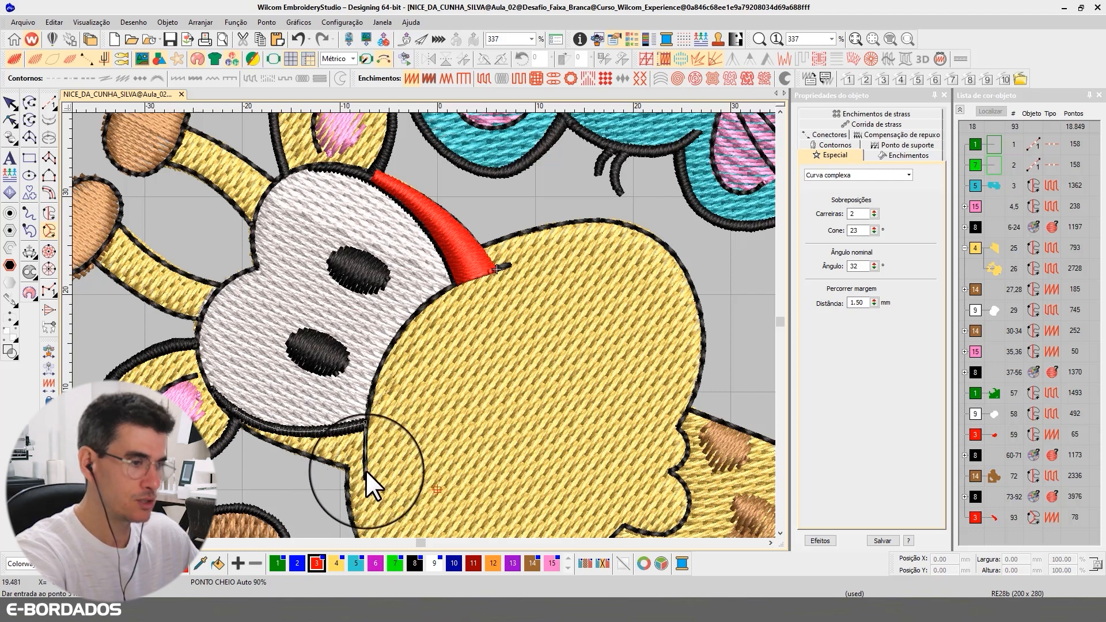
{"action": "left_click", "coordinate": [335, 464]}
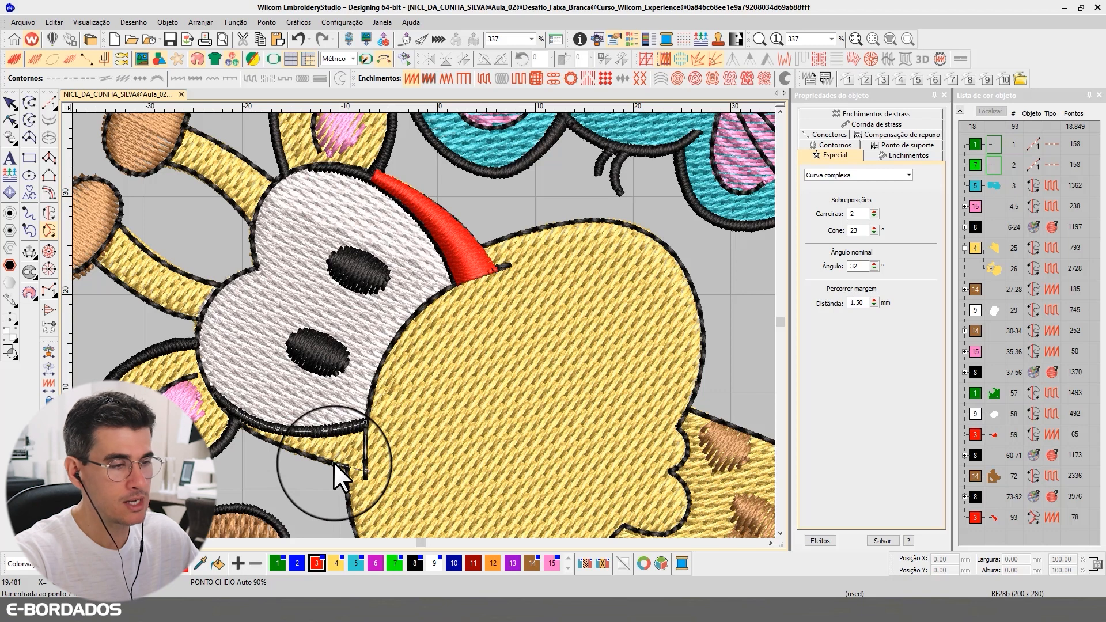
{"action": "left_click", "coordinate": [250, 430]}
{"action": "left_click", "coordinate": [229, 414]}
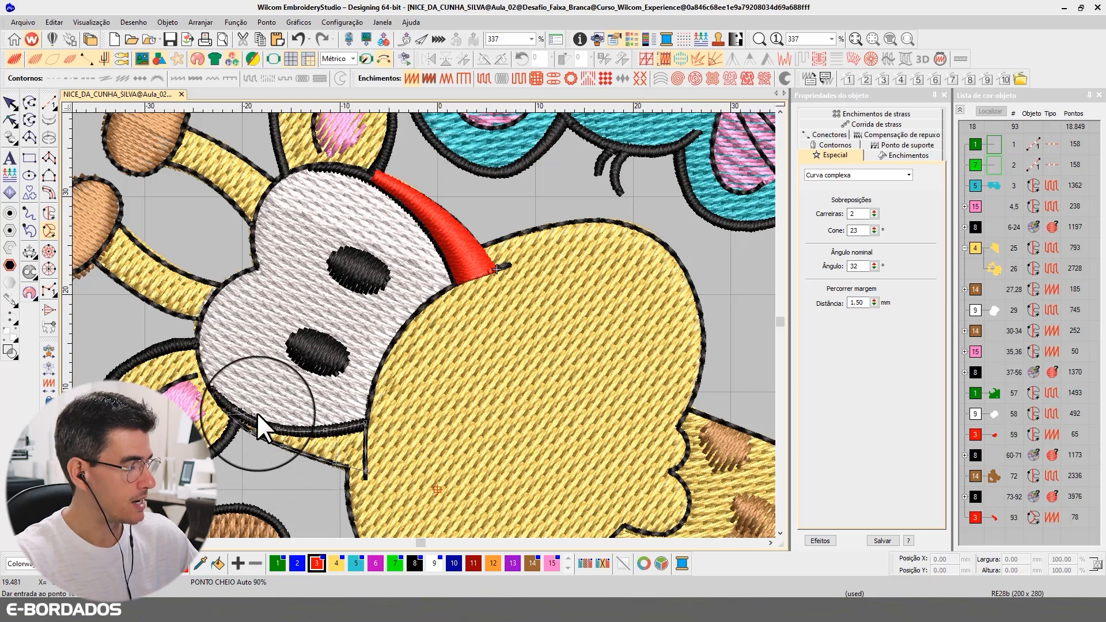
{"action": "key", "text": "Return"}
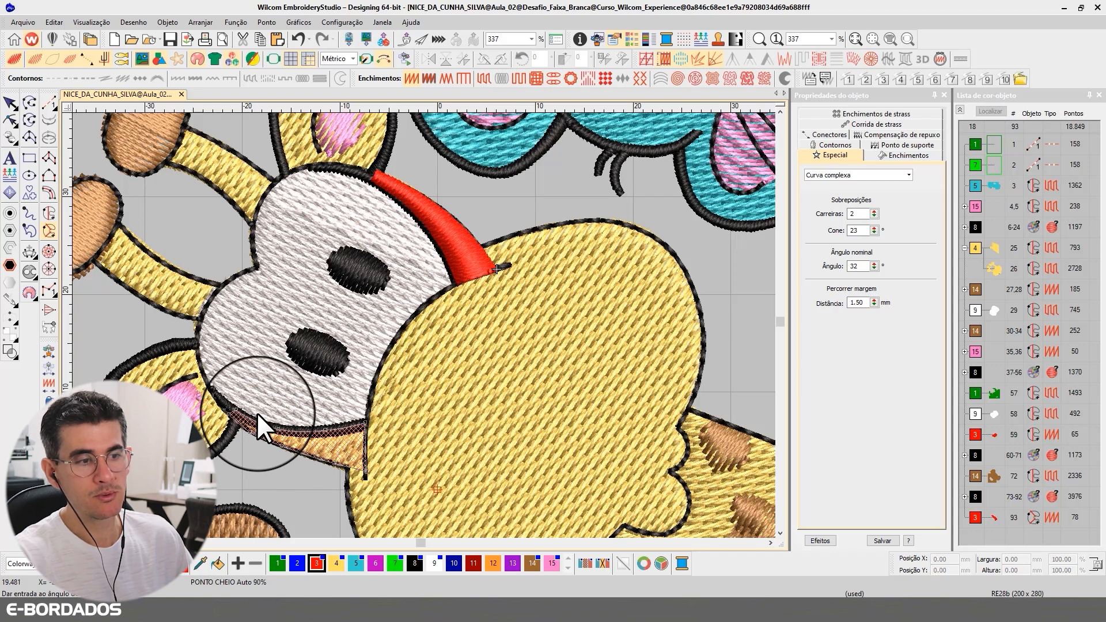
{"action": "key", "text": "Return"}
{"action": "key", "text": "Return"}
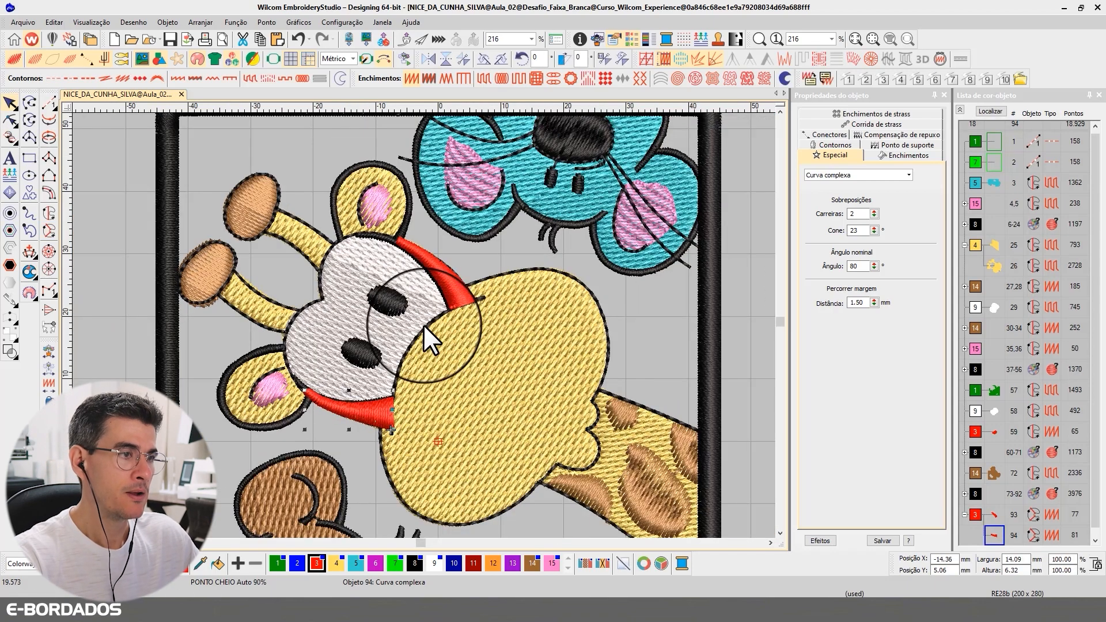
- Measure the upper red strip between the giraffe's white face area and its outer outline
{"action": "scroll", "coordinate": [424, 325], "scroll_direction": "down", "scroll_amount": 2}
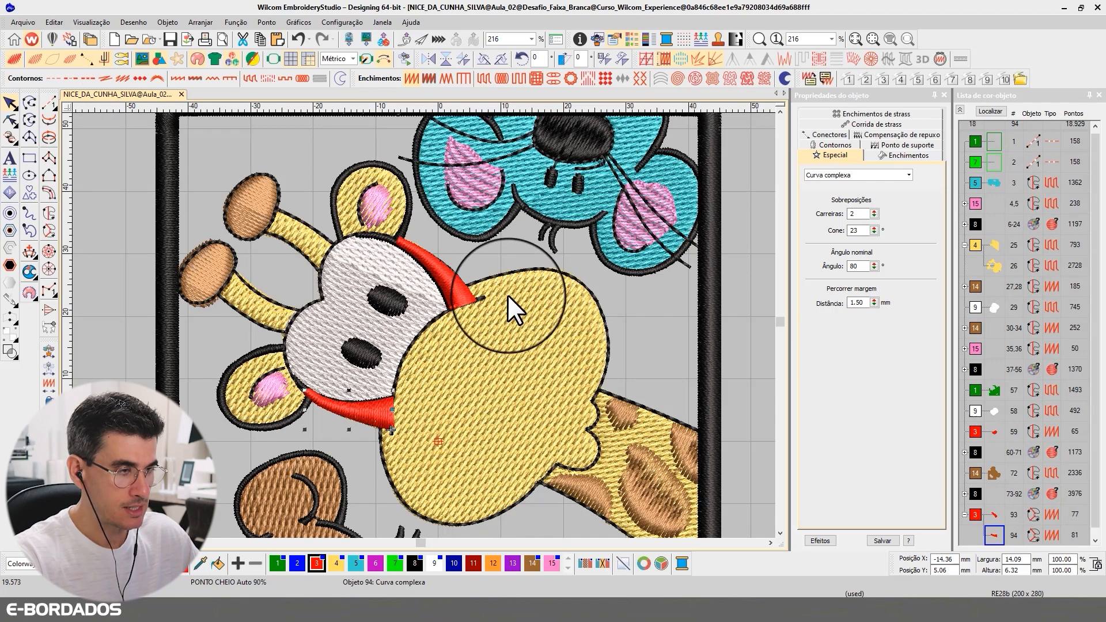
{"action": "key", "text": "z"}
{"action": "left_click_drag", "start_coordinate": [503, 311], "coordinate": [568, 388]}
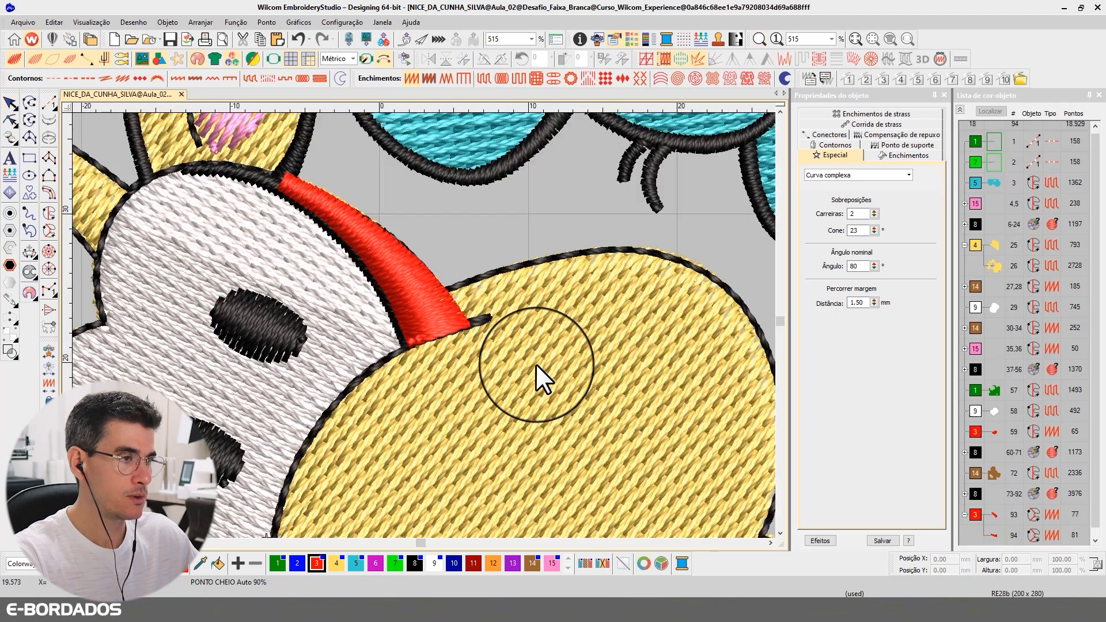
{"action": "key", "text": "m"}
{"action": "left_click", "coordinate": [383, 288]}
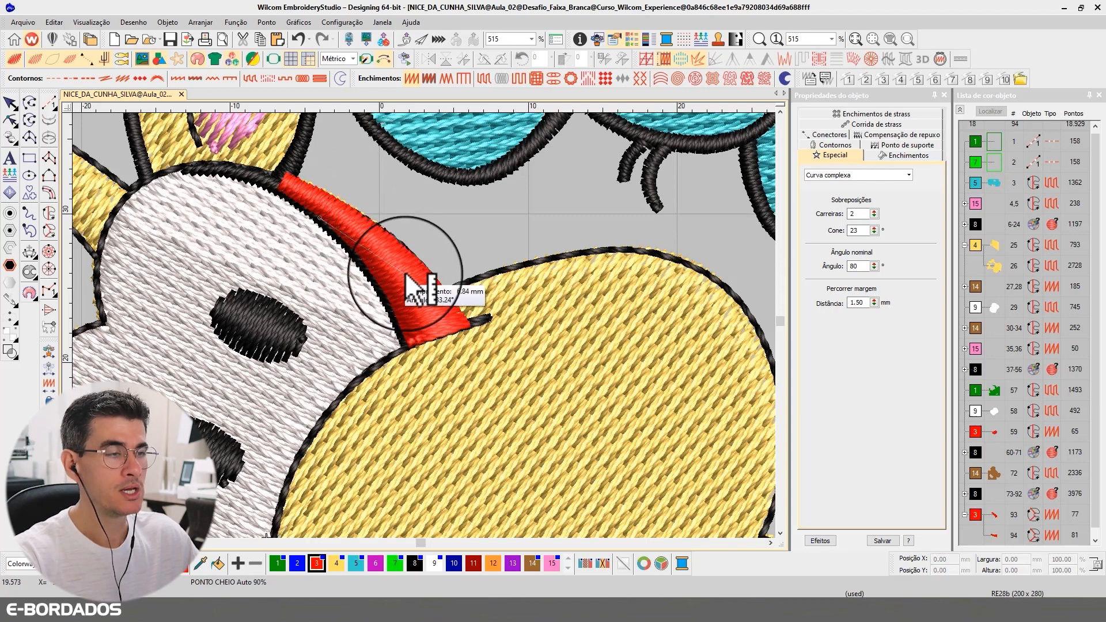
{"action": "left_click", "coordinate": [322, 231]}
{"action": "left_click", "coordinate": [10, 103]}
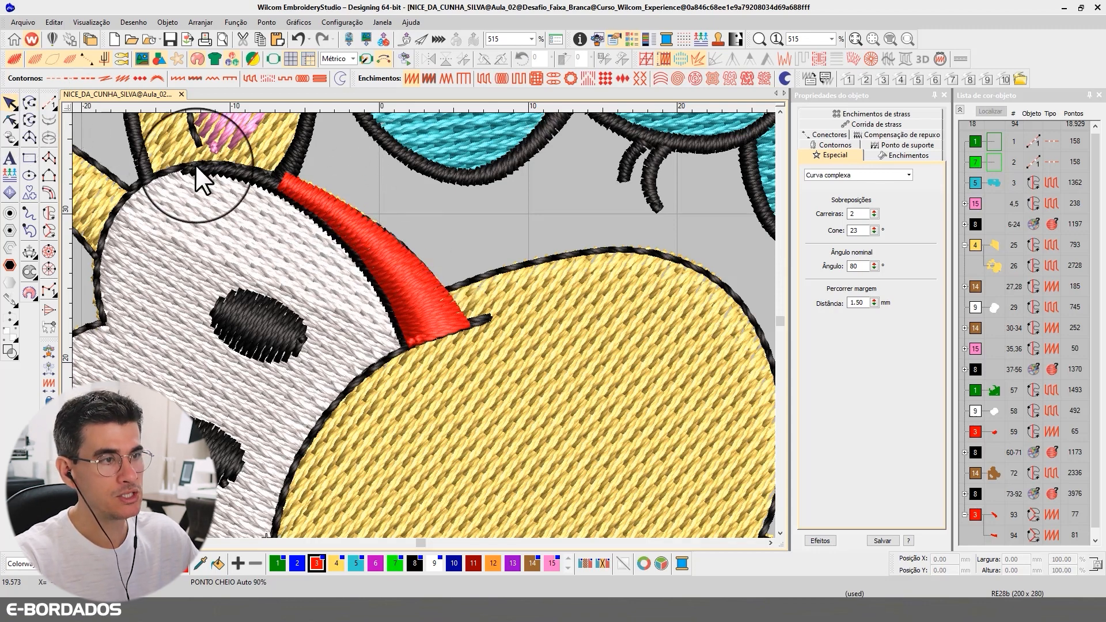
{"action": "scroll", "coordinate": [423, 326], "scroll_direction": "down", "scroll_amount": 4}
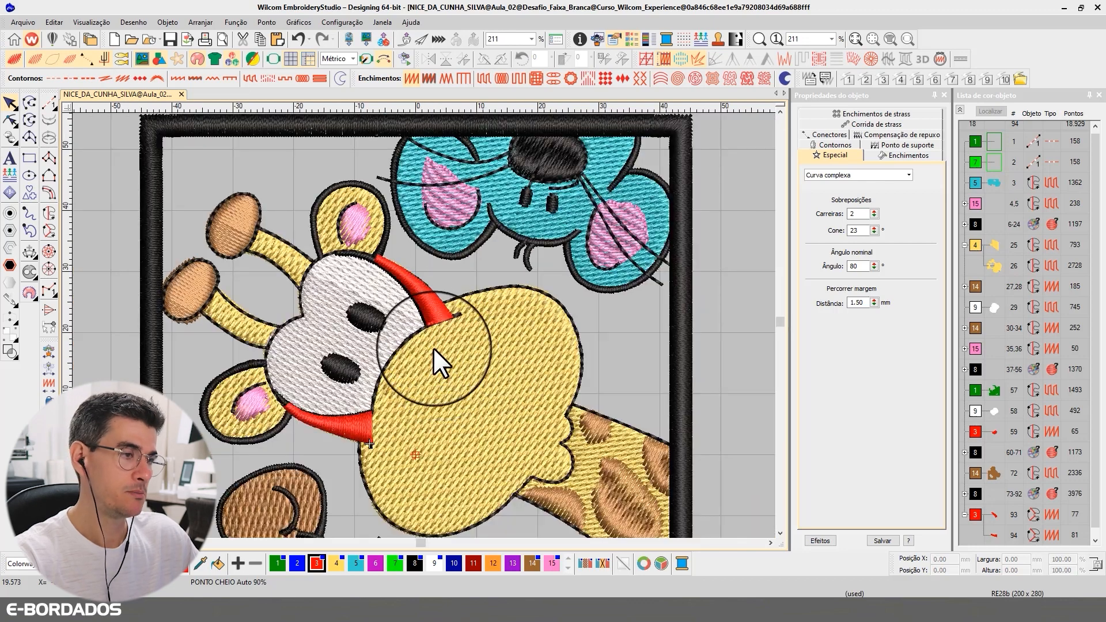
{"action": "scroll", "coordinate": [333, 372], "scroll_direction": "down", "scroll_amount": 2}
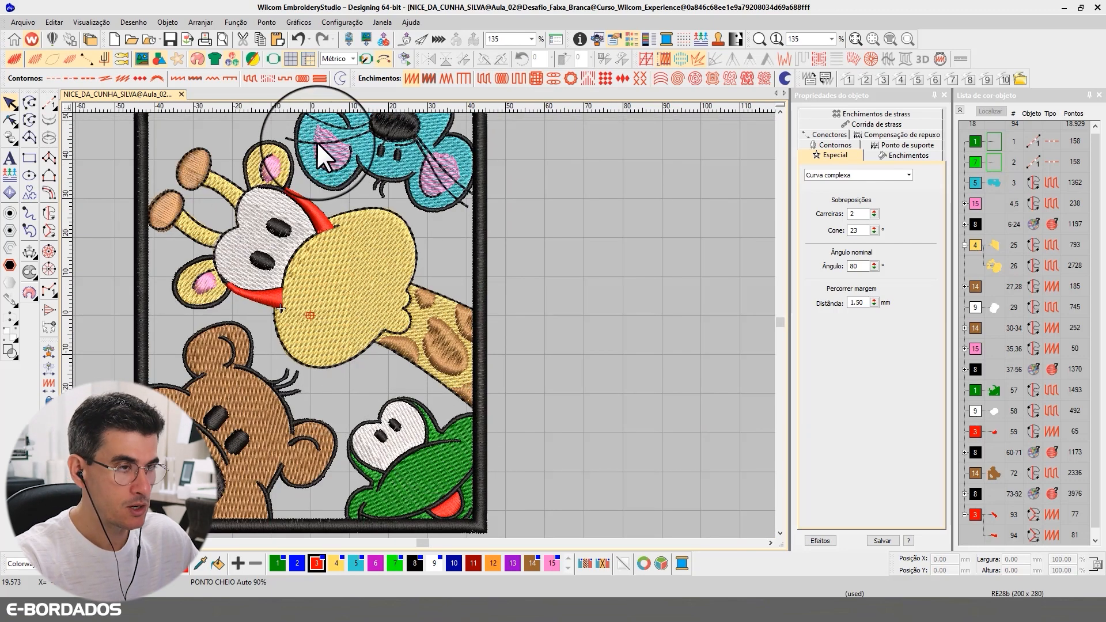
- Isolate the giraffe's yellow neck fill and yellow head fill one at a time to examine the area each covers
{"action": "key", "text": "z"}
{"action": "left_click_drag", "start_coordinate": [199, 164], "coordinate": [482, 407]}
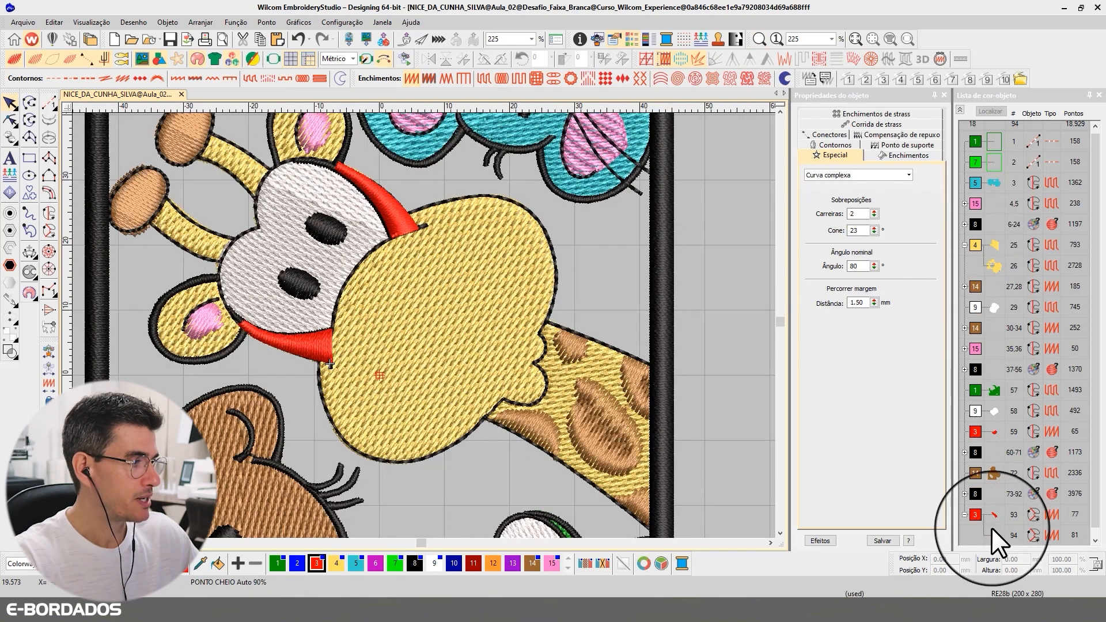
{"action": "left_click", "coordinate": [978, 516]}
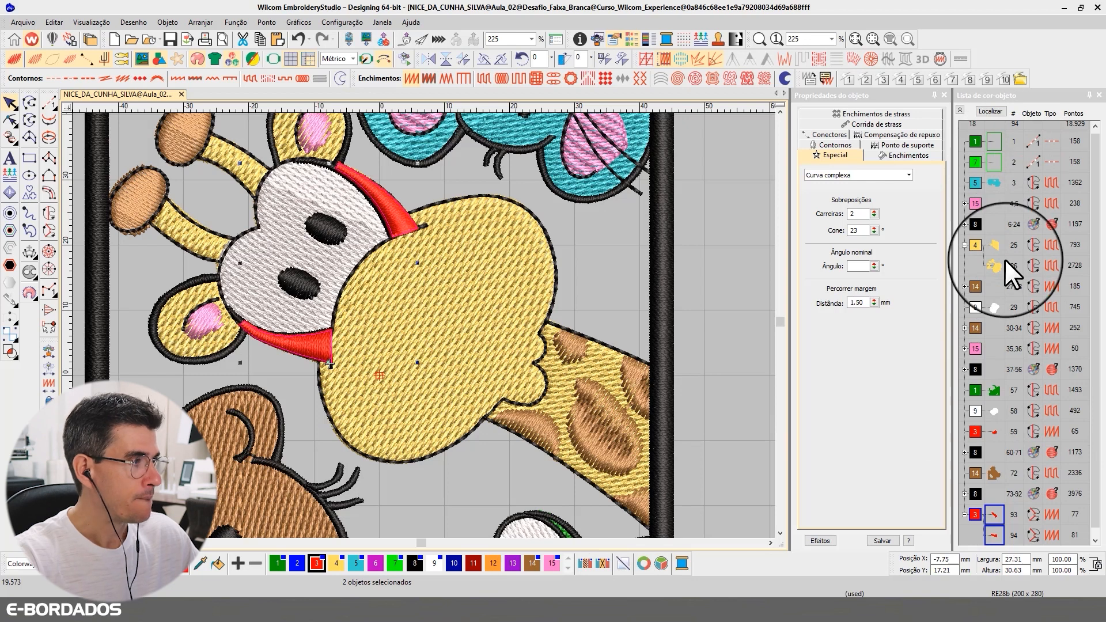
{"action": "left_click", "coordinate": [997, 244]}
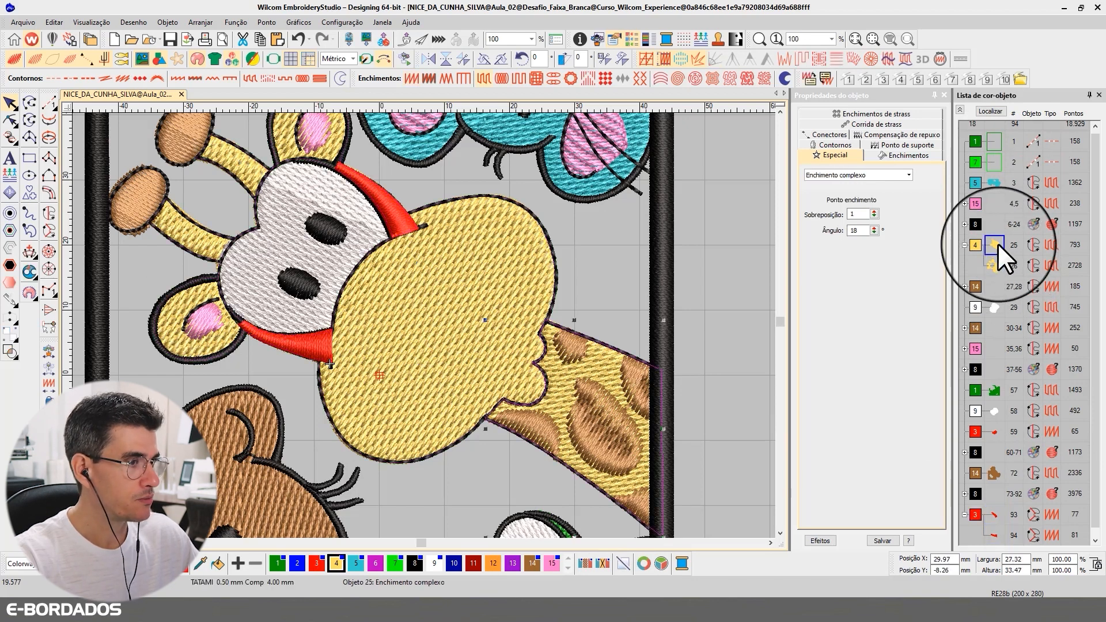
{"action": "left_click", "coordinate": [997, 262]}
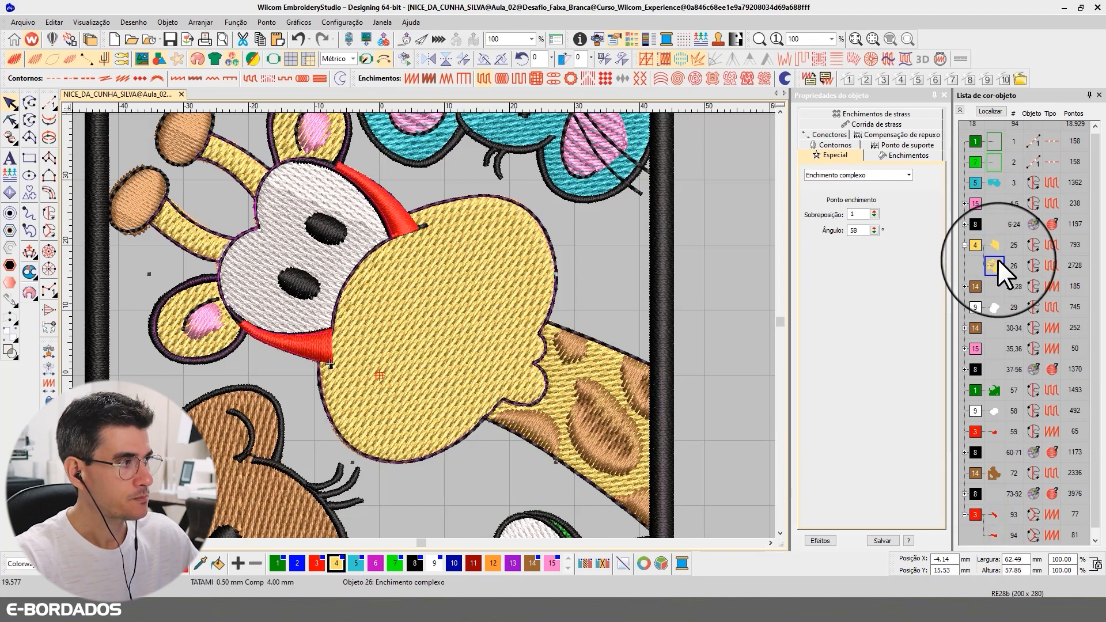
{"action": "left_click", "coordinate": [994, 245]}
{"action": "left_click", "coordinate": [989, 110]}
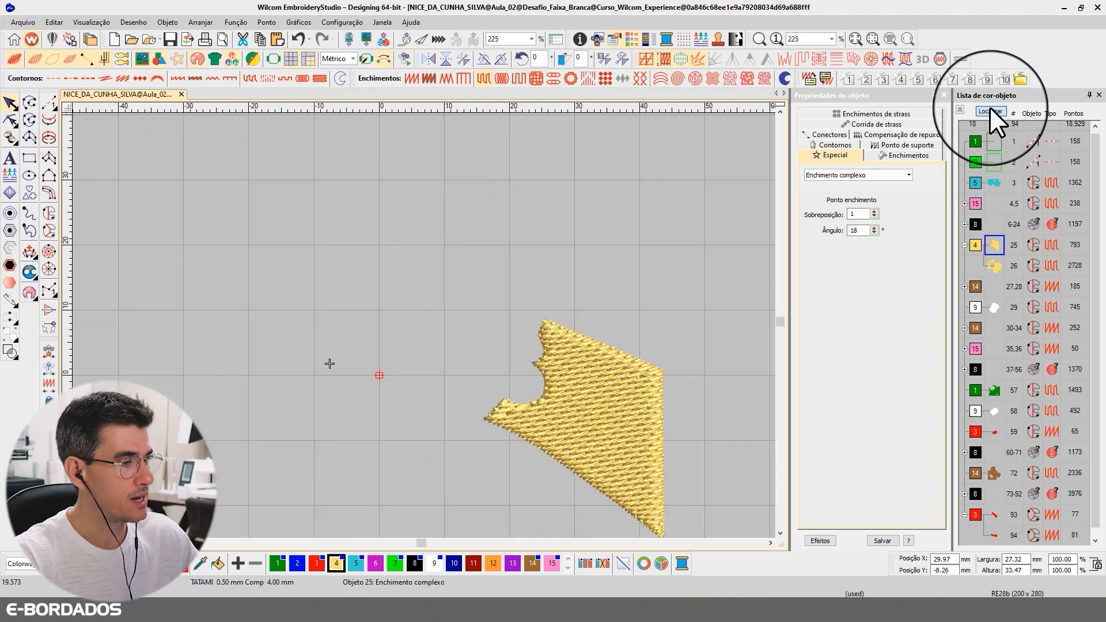
{"action": "left_click", "coordinate": [989, 108]}
{"action": "left_click", "coordinate": [994, 267]}
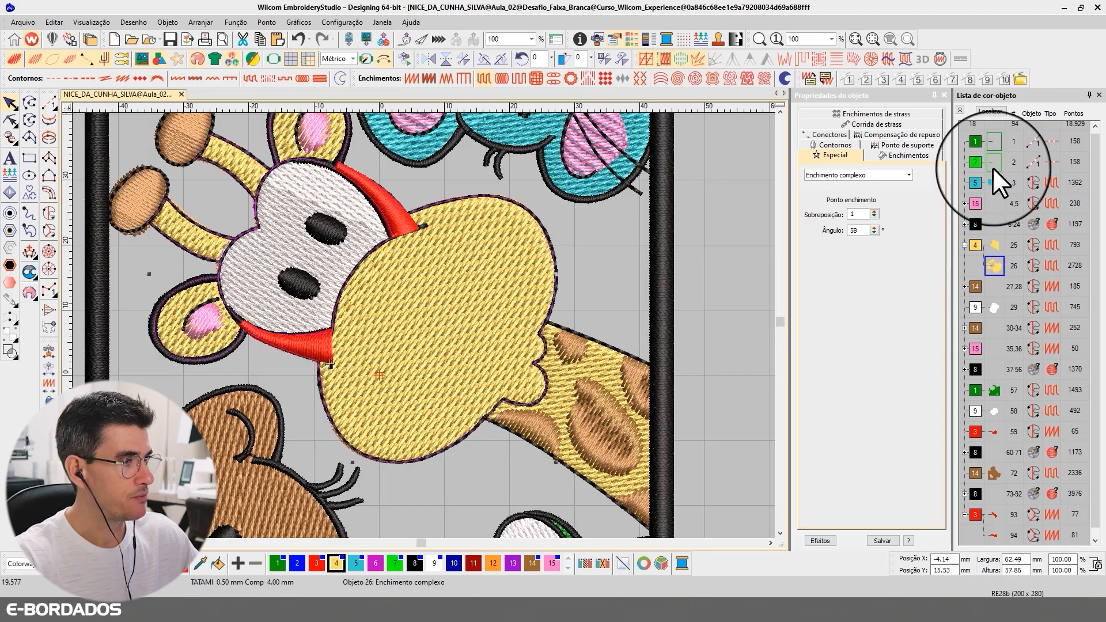
{"action": "left_click", "coordinate": [988, 111]}
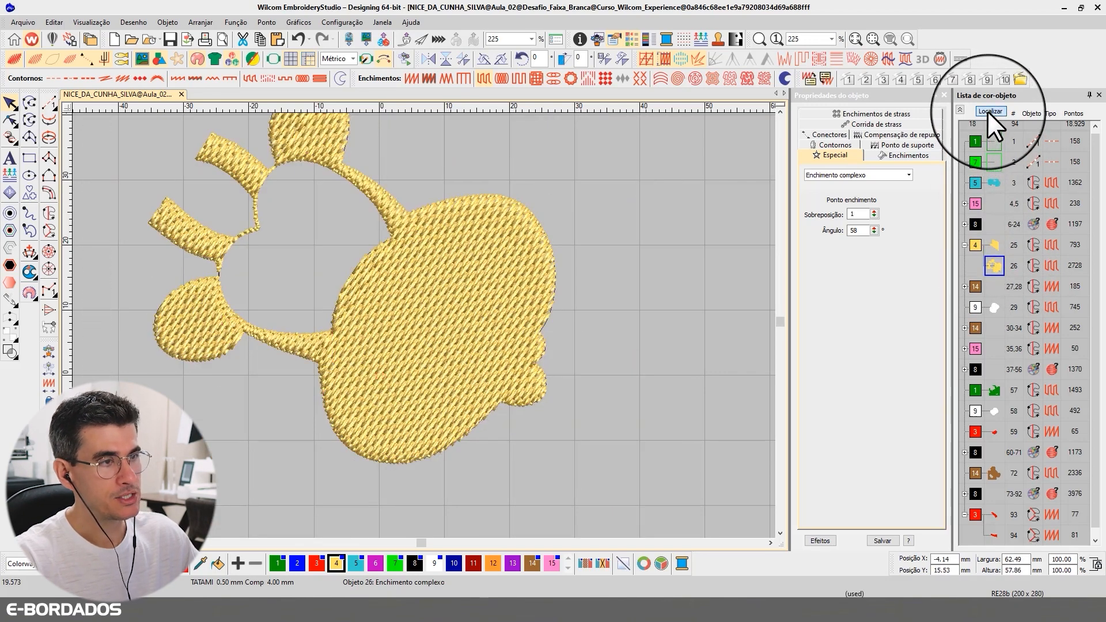
{"action": "left_click", "coordinate": [987, 112]}
{"action": "left_click", "coordinate": [987, 112]}
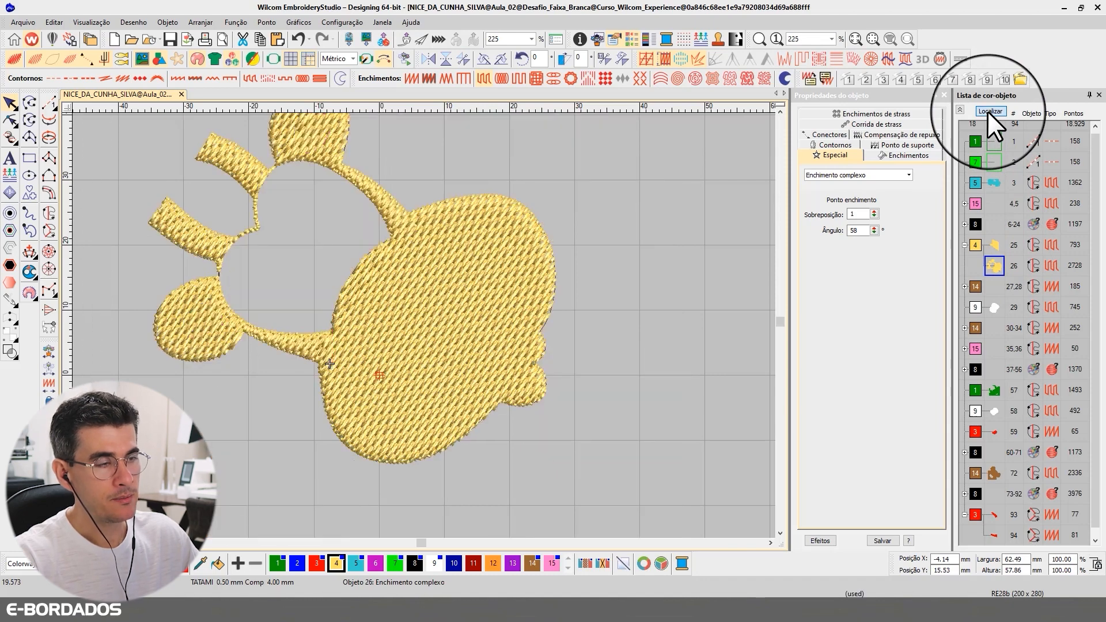
{"action": "left_click", "coordinate": [987, 111]}
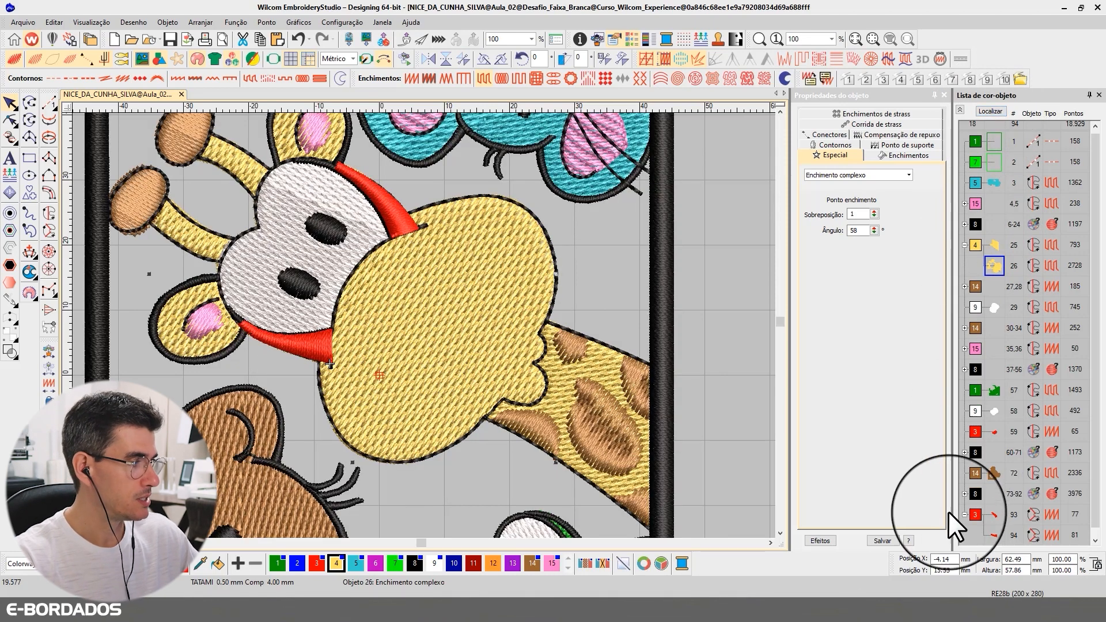
- Move both red strips directly after the giraffe's yellow fills in the stitch sequence, and show only the yellow and red objects
{"action": "left_click", "coordinate": [974, 514]}
{"action": "left_click_drag", "start_coordinate": [994, 301], "coordinate": [993, 281]}
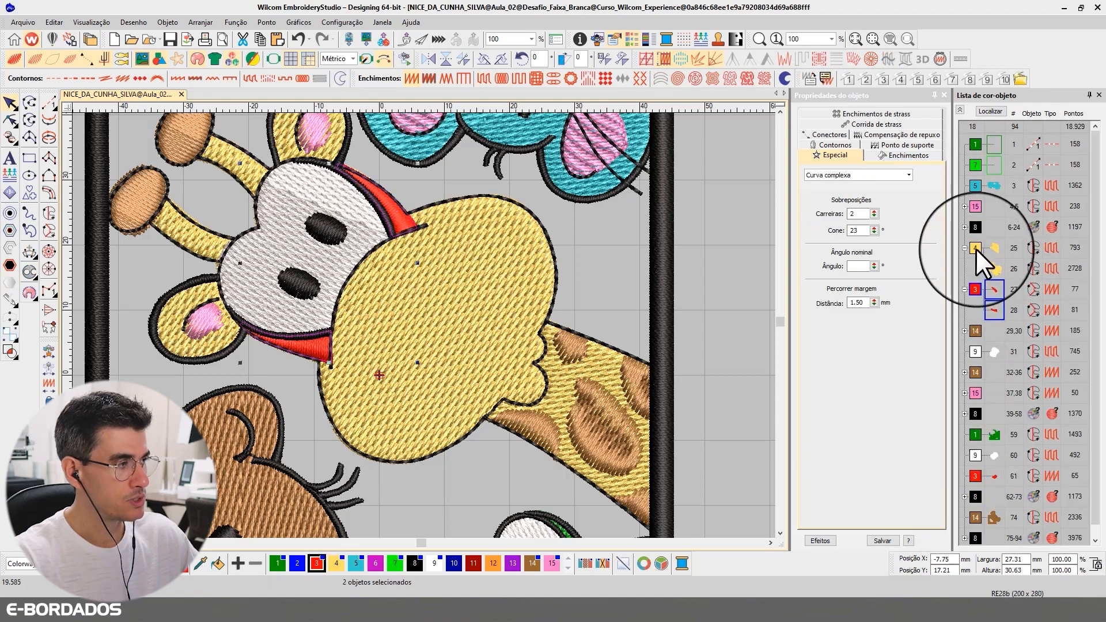
{"action": "key", "text": "ctrl+a"}
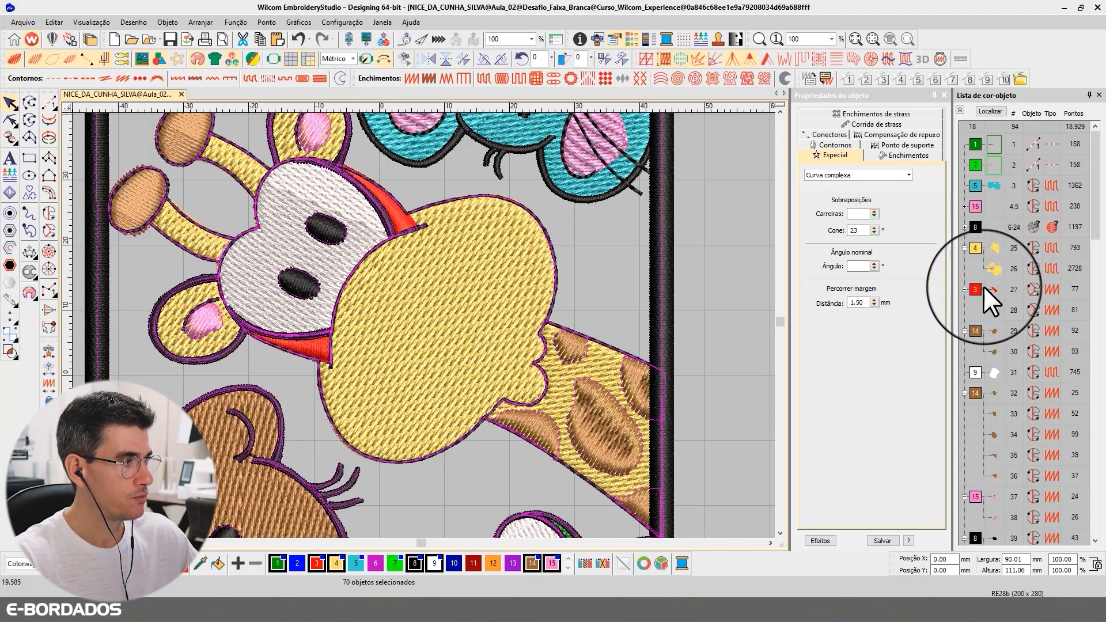
{"action": "left_click", "coordinate": [972, 248], "text": "ctrl"}
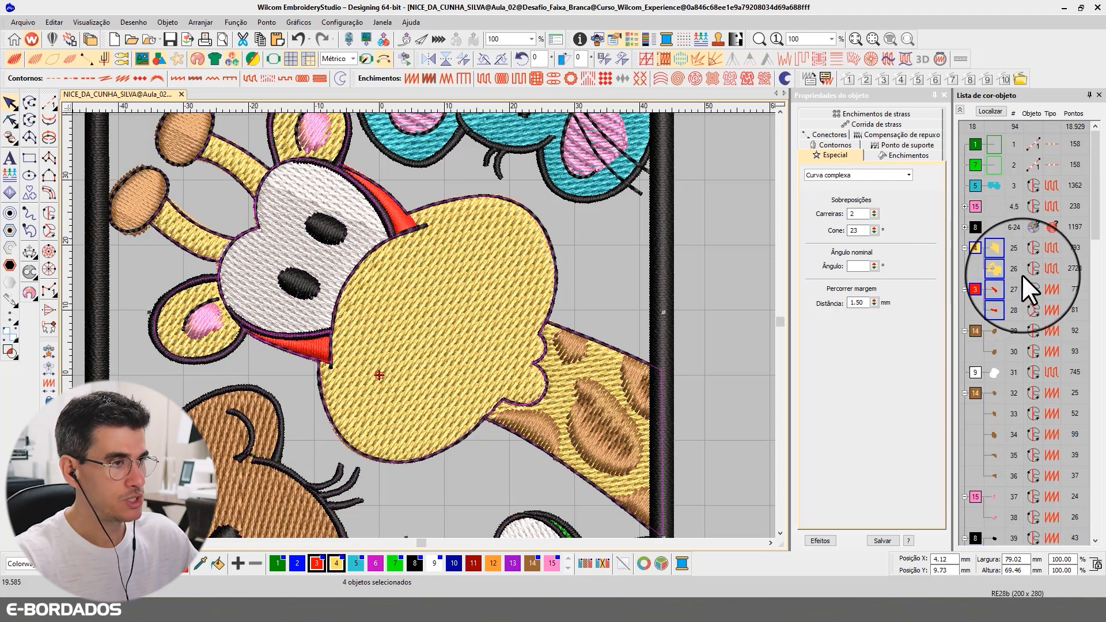
{"action": "key", "text": "shift+s"}
{"action": "key", "text": "Escape"}
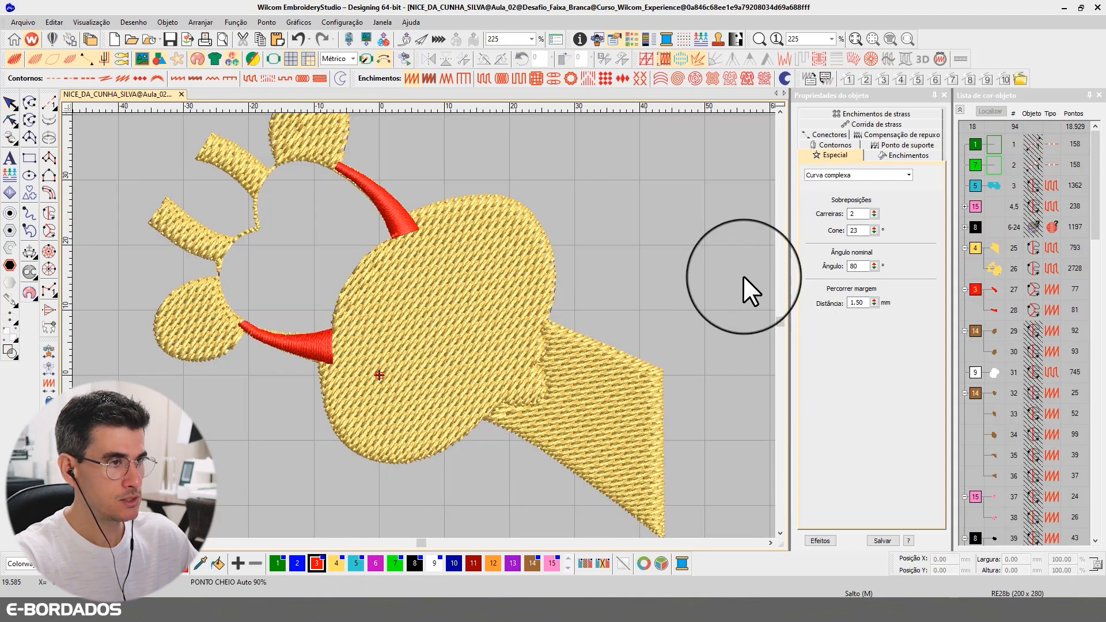
- Inspect the yellow head fill's individual stitches and its overlap with the red strips outside the realistic stitch view
{"action": "key", "text": "t"}
{"action": "left_click", "coordinate": [471, 282]}
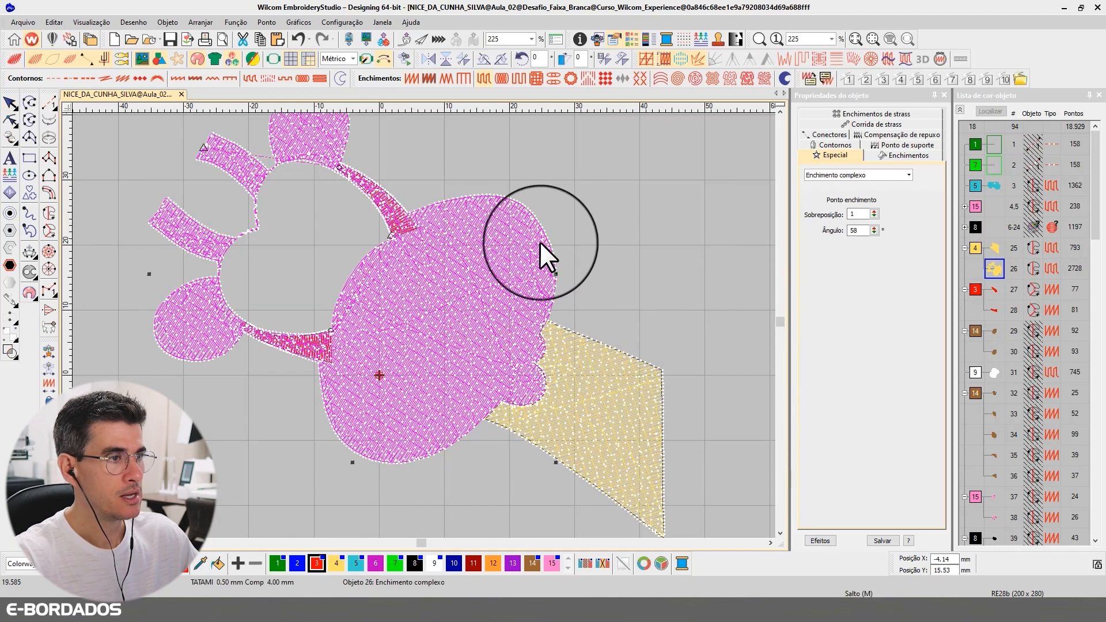
{"action": "key", "text": "t"}
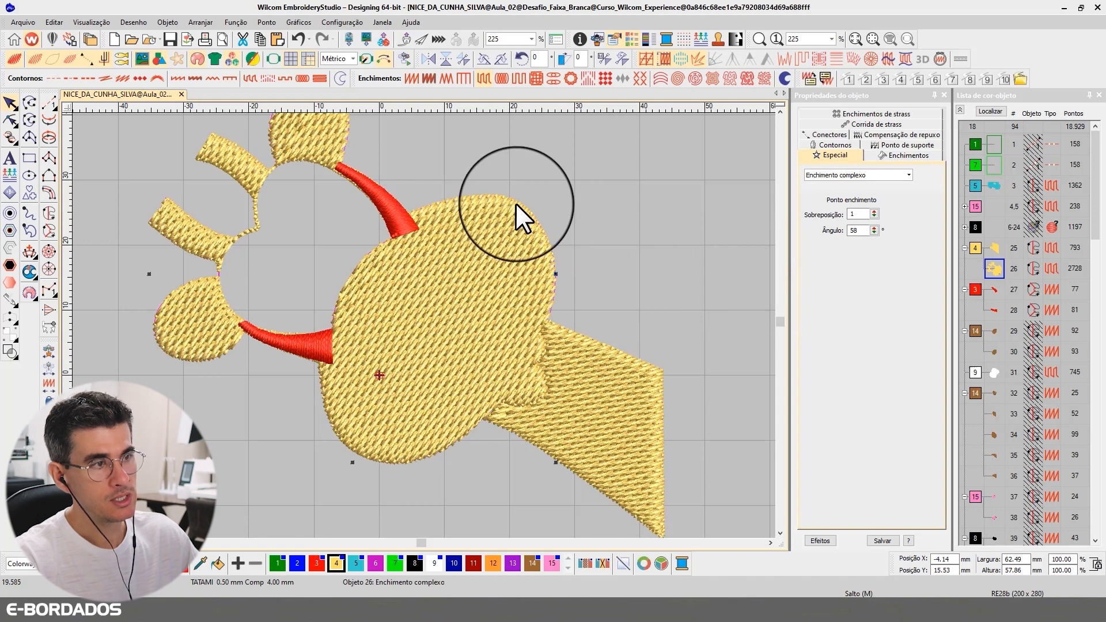
{"action": "left_click", "coordinate": [780, 111]}
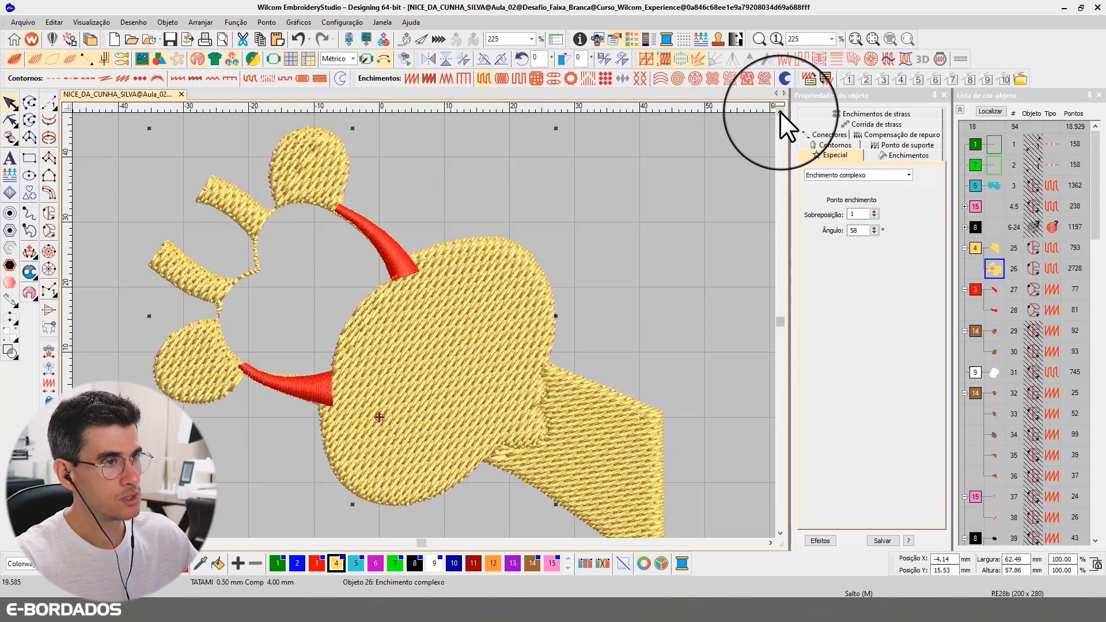
- Select the yellow head fill to examine its thin connection between the antennae around the face opening, and clear the selection
{"action": "left_click", "coordinate": [992, 262]}
{"action": "left_click", "coordinate": [988, 111]}
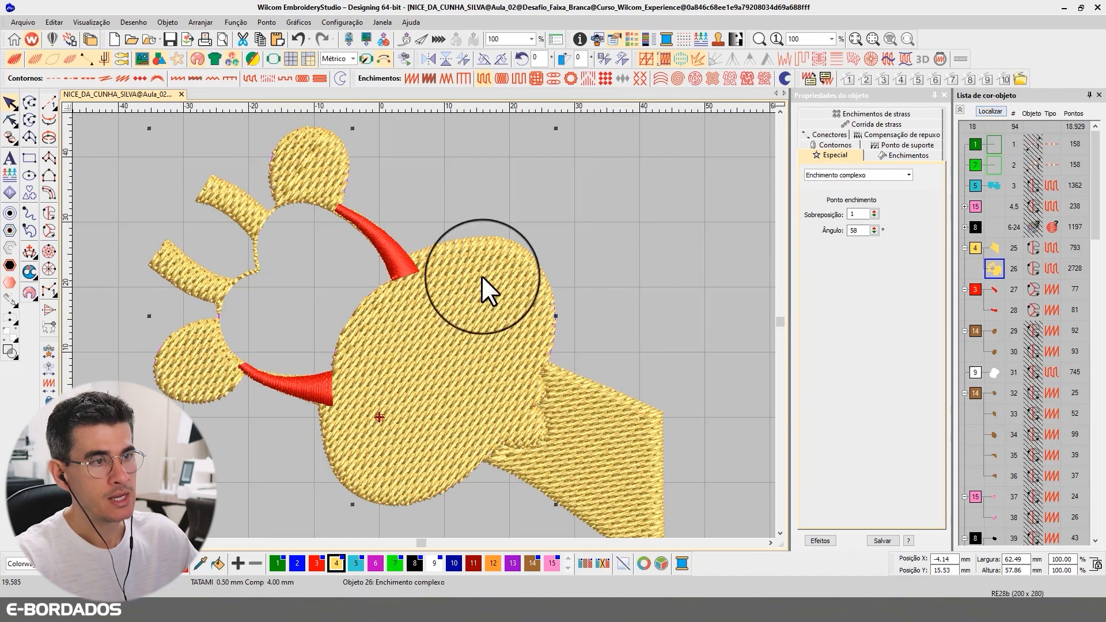
{"action": "left_click", "coordinate": [982, 113]}
{"action": "left_click", "coordinate": [257, 261]}
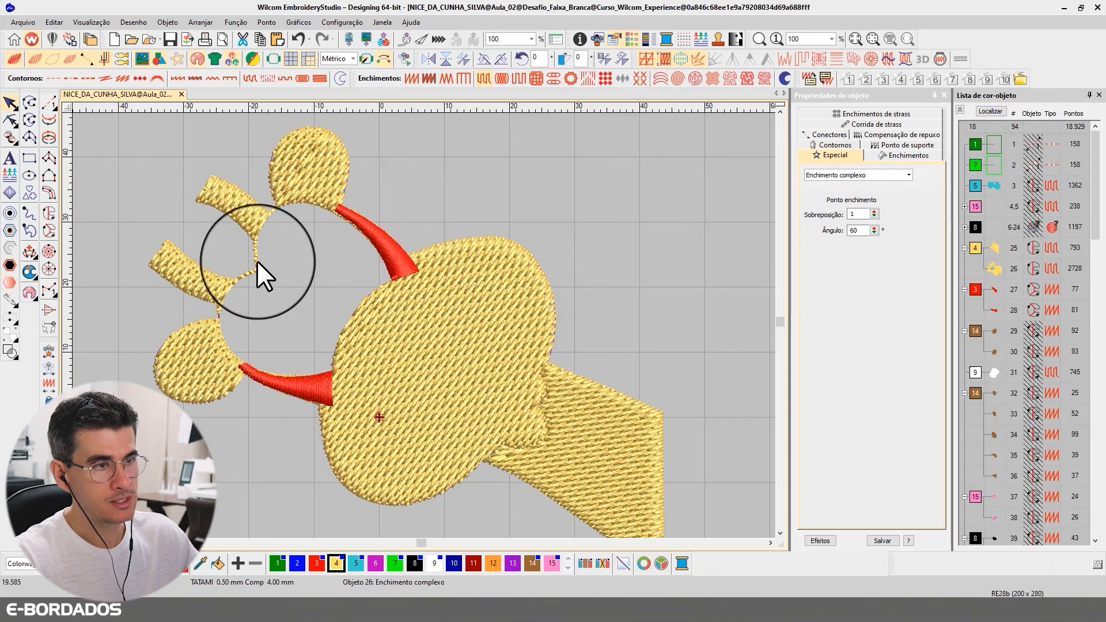
{"action": "left_click", "coordinate": [257, 261]}
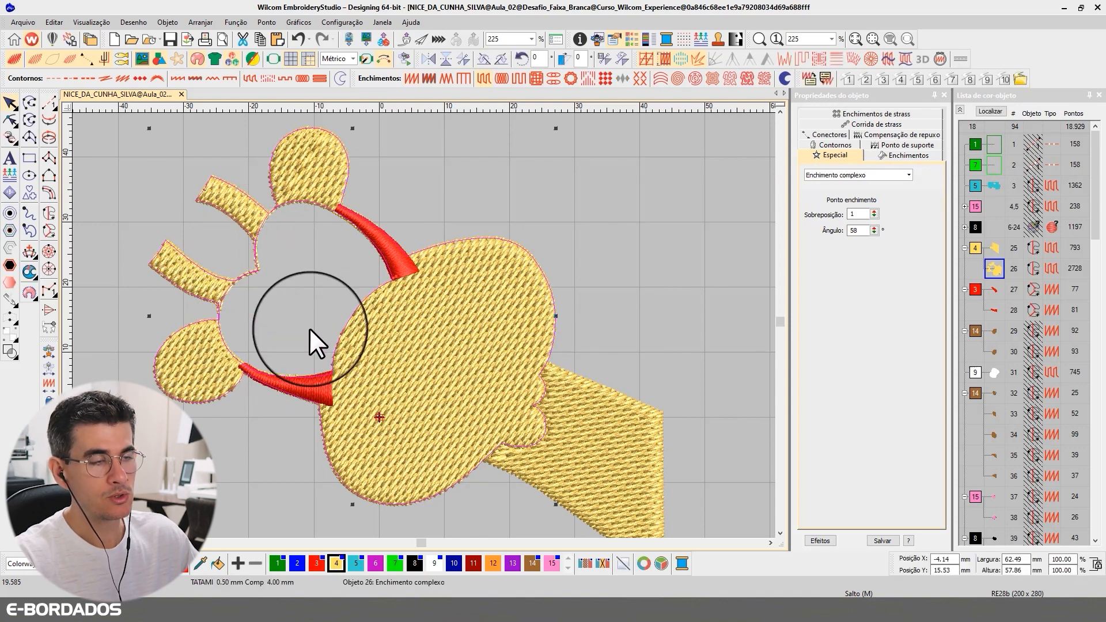
{"action": "left_click", "coordinate": [285, 247]}
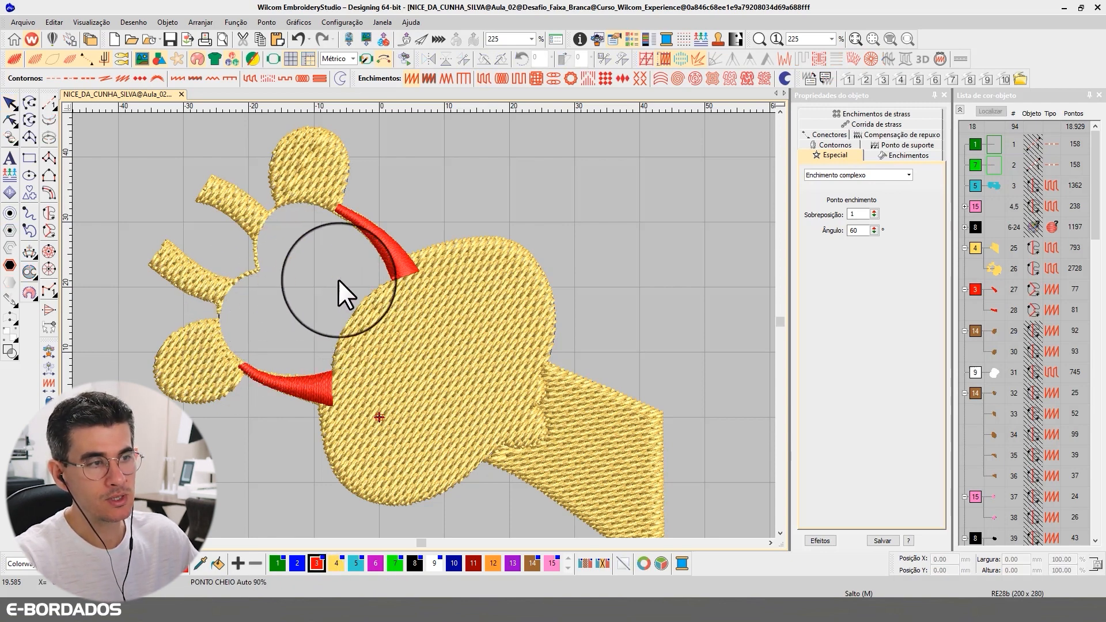
- Cut the yellow head fill with the Knife tool around the area beneath the upper red strip
{"action": "left_click", "coordinate": [362, 309]}
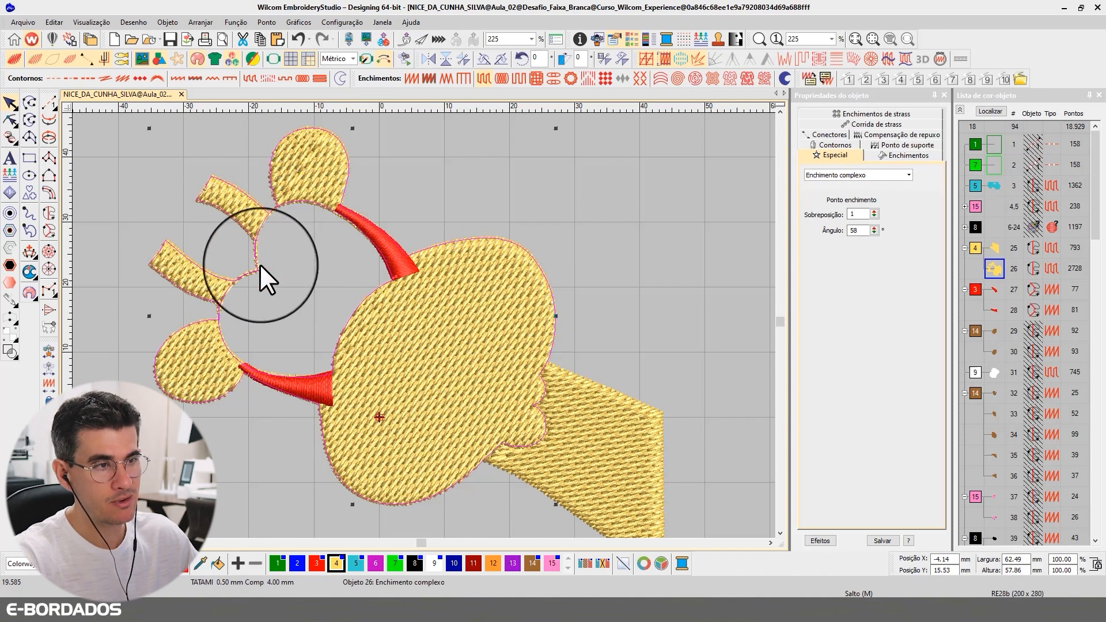
{"action": "key", "text": "t"}
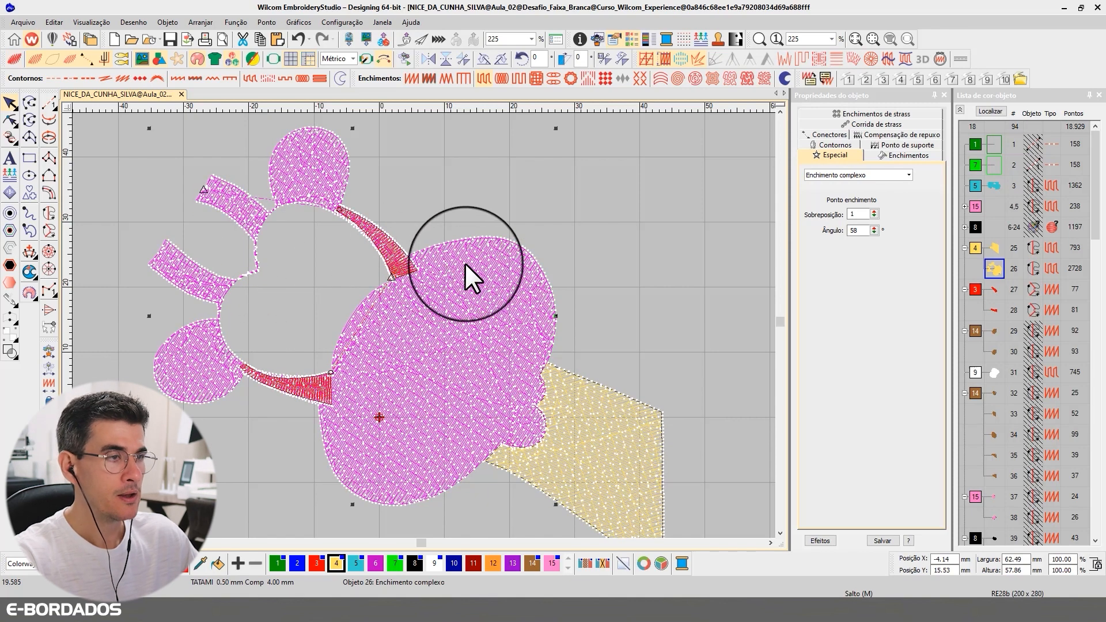
{"action": "key", "text": "period"}
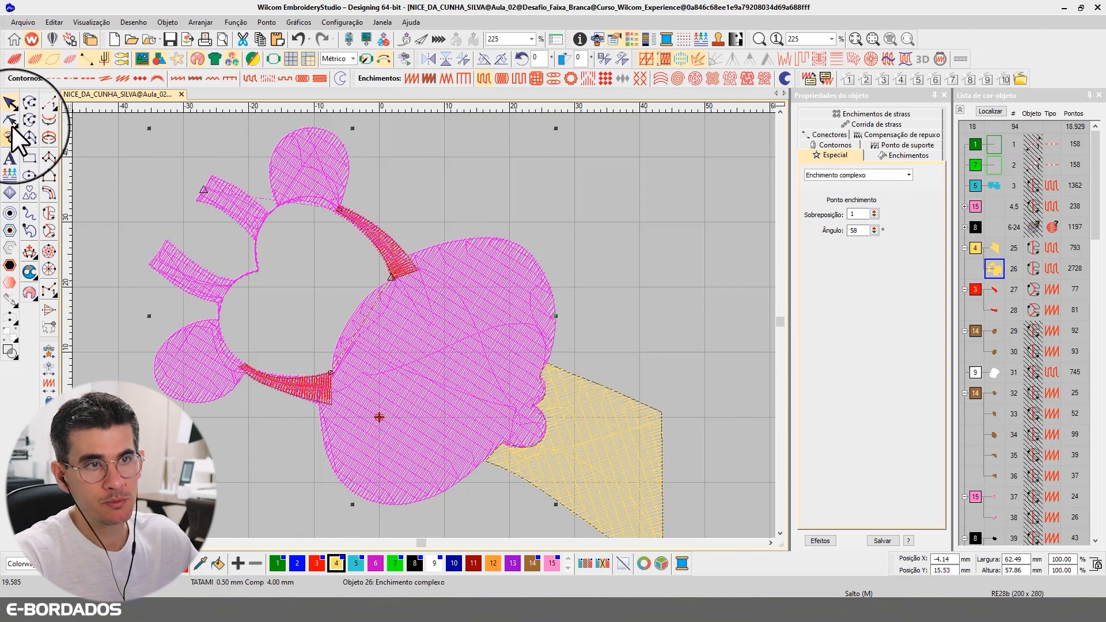
{"action": "mouse_move", "coordinate": [16, 145]}
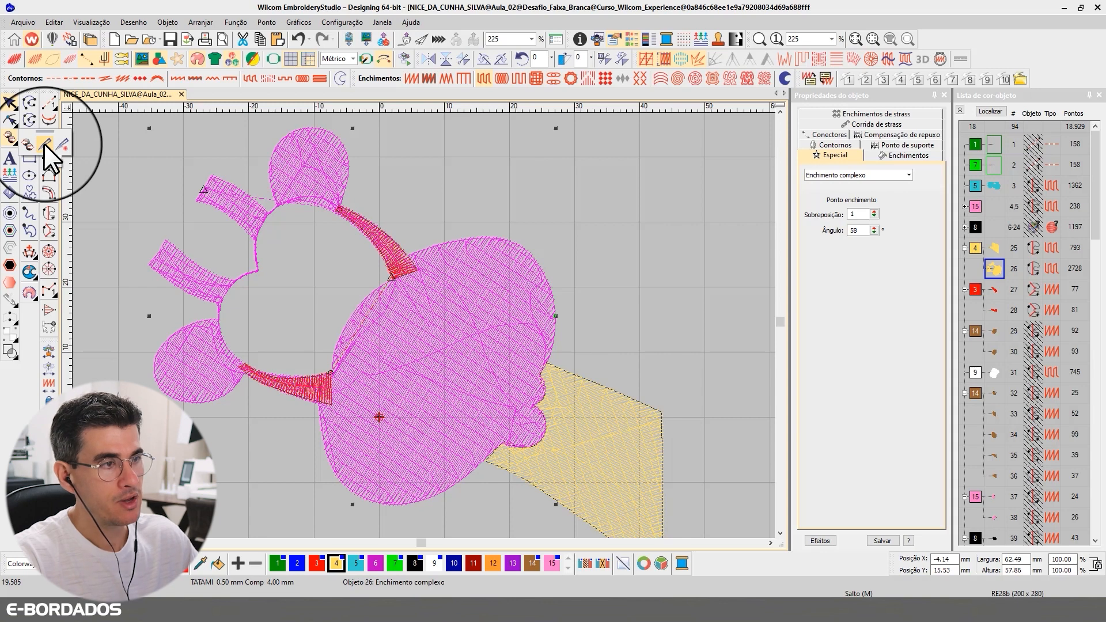
{"action": "left_click", "coordinate": [44, 143]}
{"action": "left_click", "coordinate": [329, 217]}
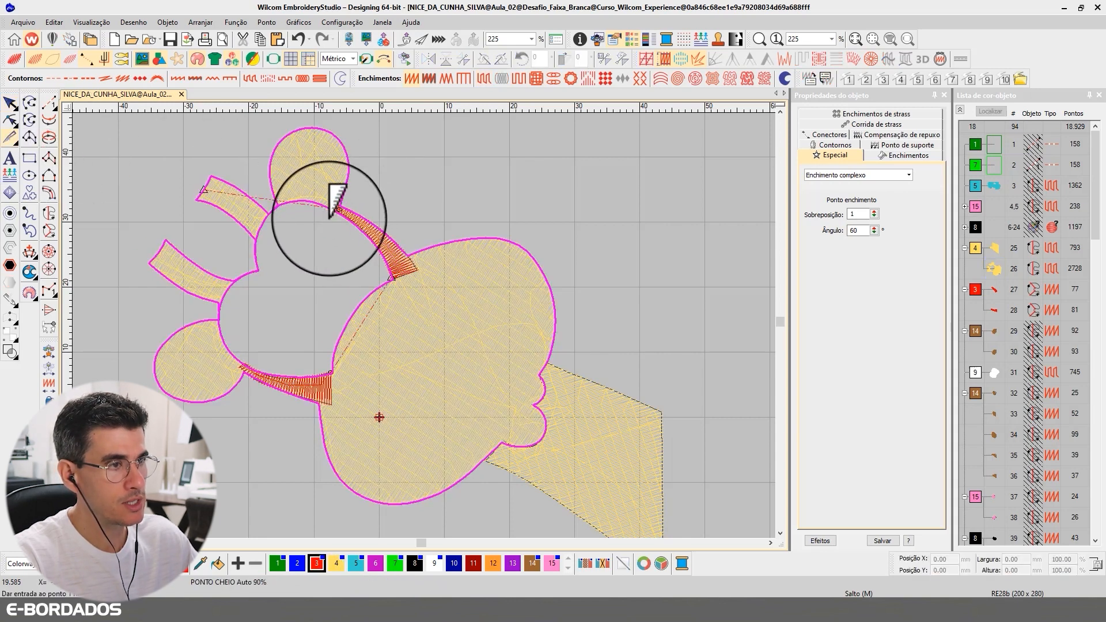
{"action": "left_click", "coordinate": [353, 193]}
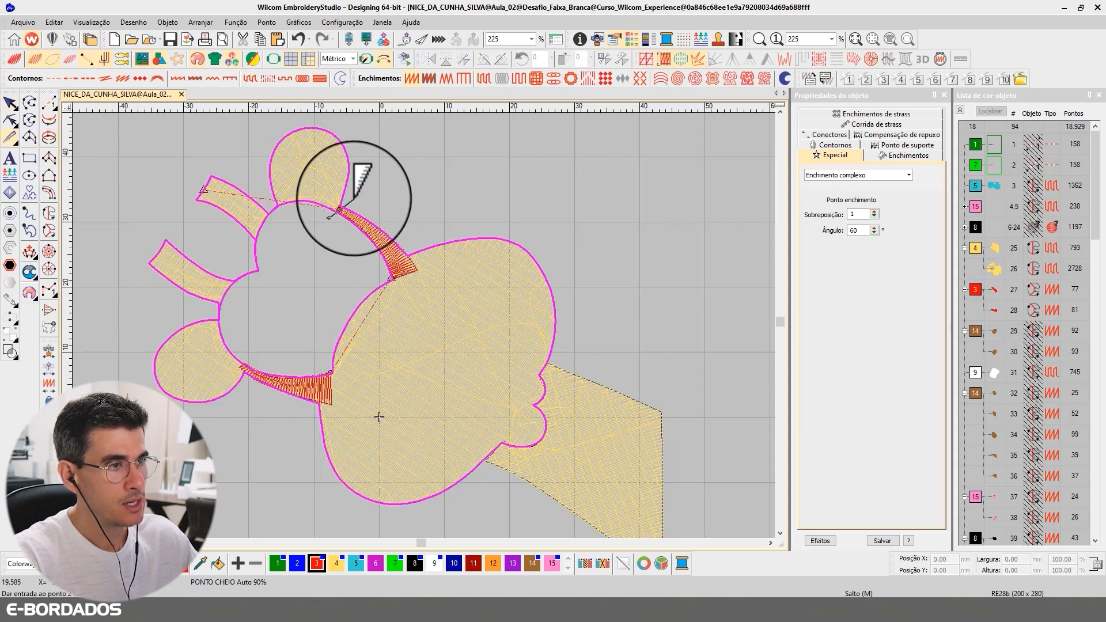
{"action": "left_click", "coordinate": [416, 250]}
{"action": "left_click", "coordinate": [373, 269]}
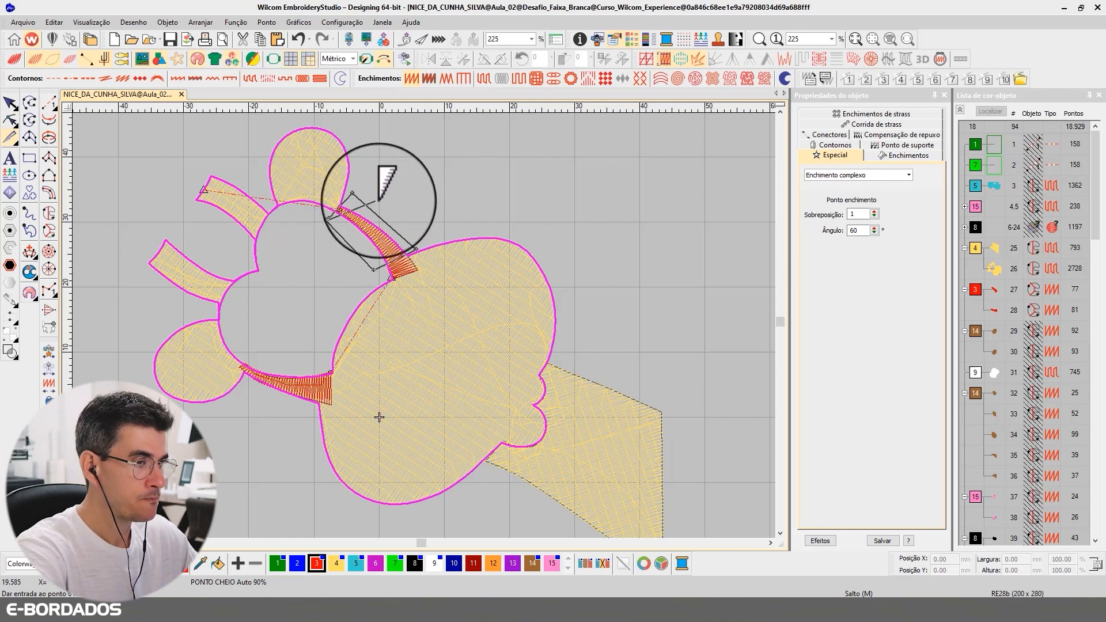
{"action": "key", "text": "Return"}
{"action": "left_click", "coordinate": [10, 102]}
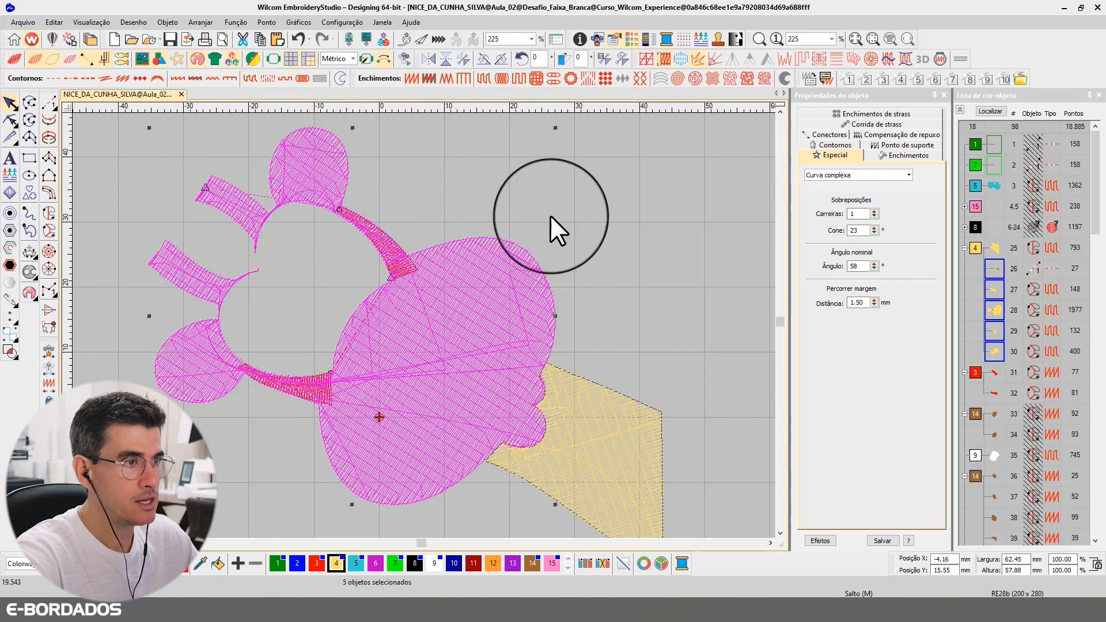
- Delete the cut yellow piece that lies beneath the upper red strip
{"action": "left_click", "coordinate": [435, 257]}
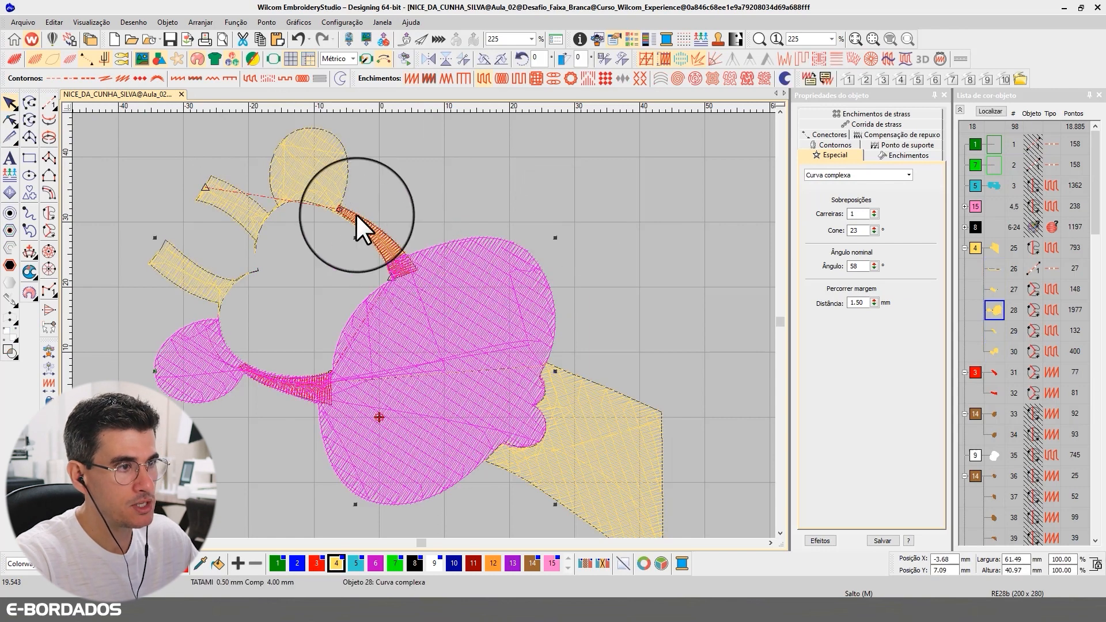
{"action": "left_click", "coordinate": [334, 197]}
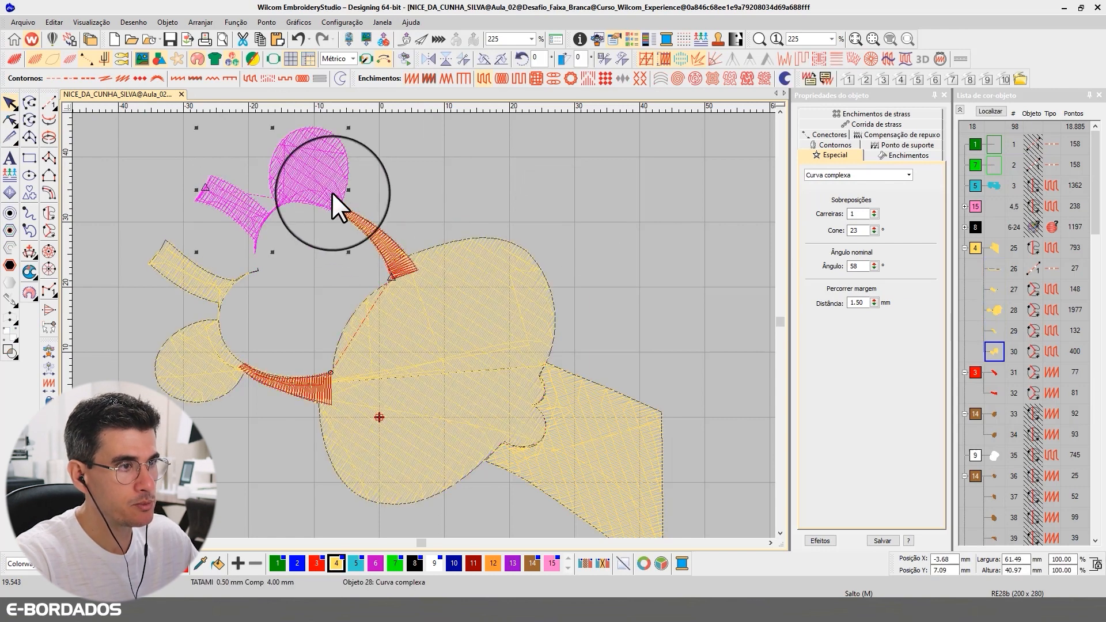
{"action": "left_click", "coordinate": [989, 331]}
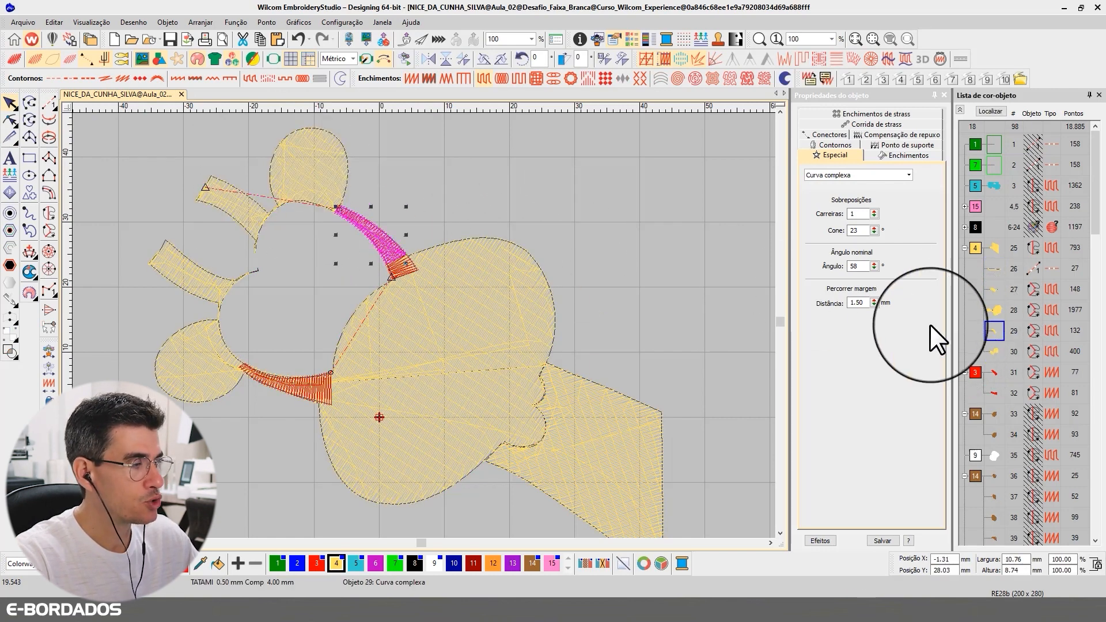
{"action": "left_click", "coordinate": [996, 113]}
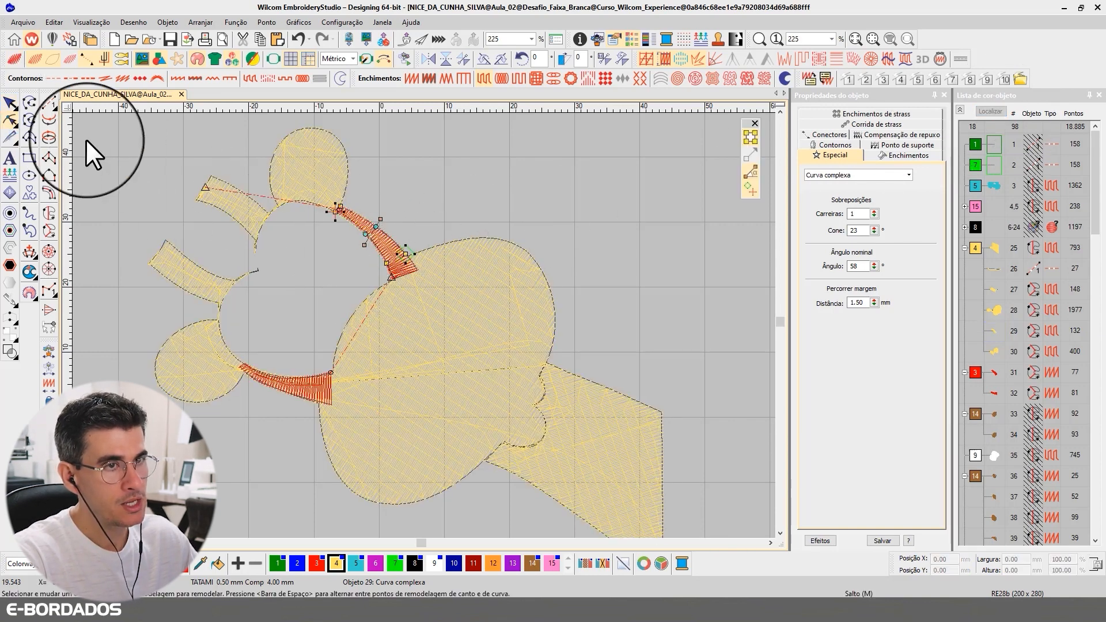
{"action": "key", "text": "Delete"}
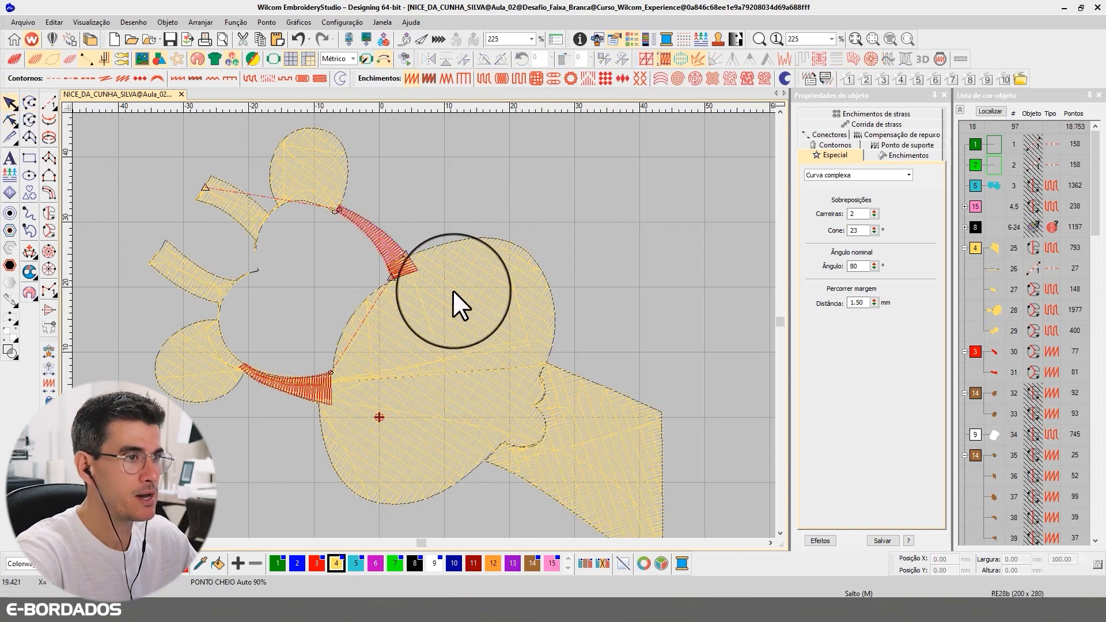
- Check the remaining head pieces in the realistic view and delete the leftover yellow running-stitch object sequenced after the neck fill
{"action": "left_click", "coordinate": [334, 195]}
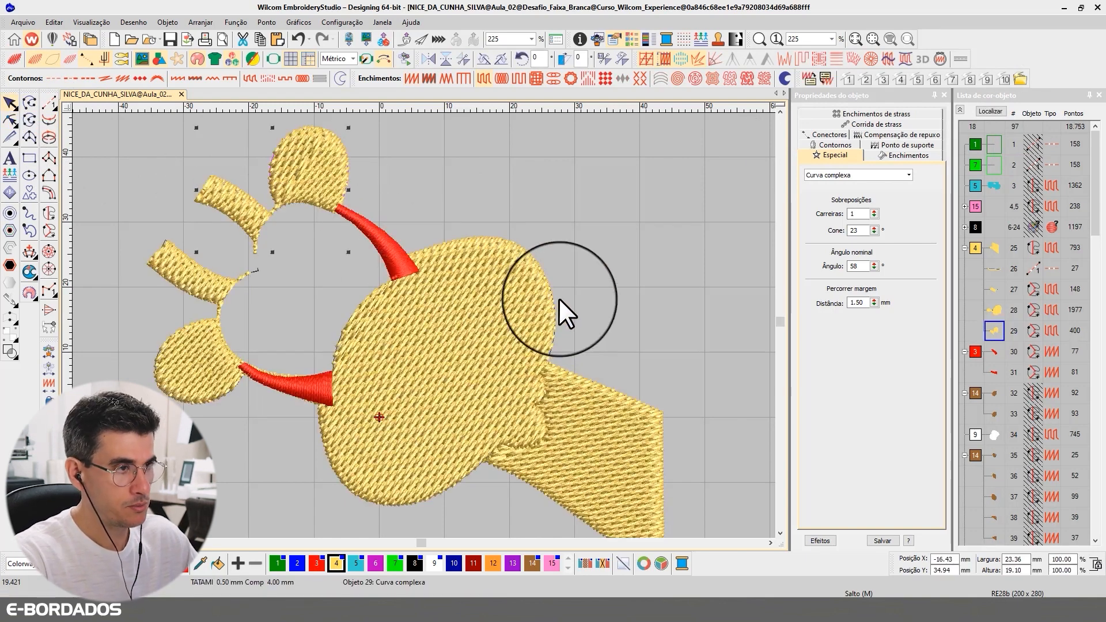
{"action": "left_click", "coordinate": [471, 257]}
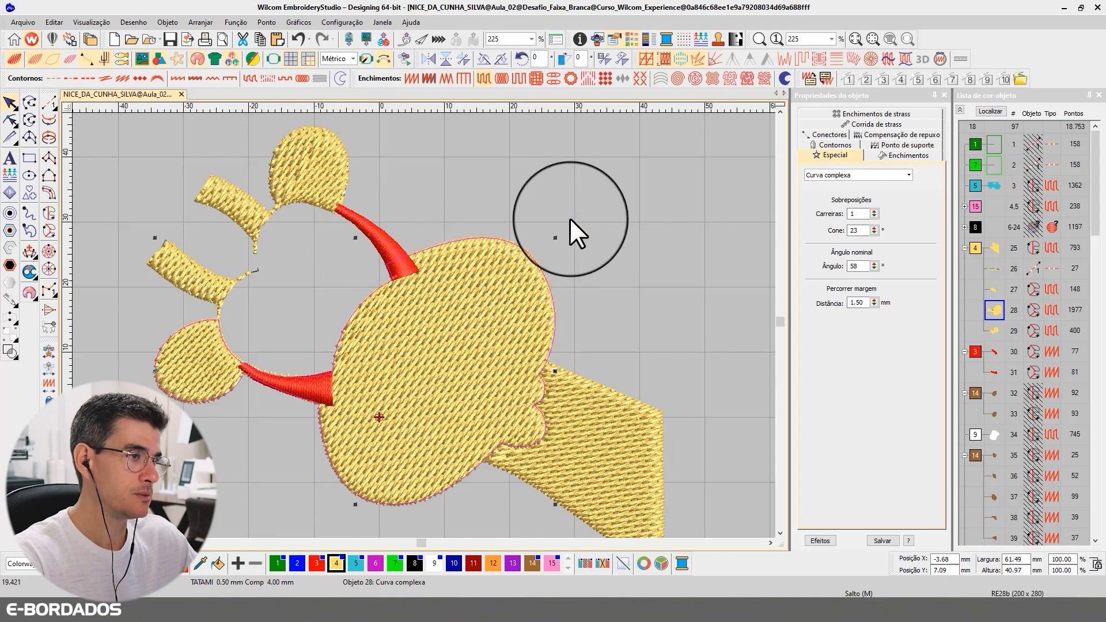
{"action": "left_click", "coordinate": [425, 262]}
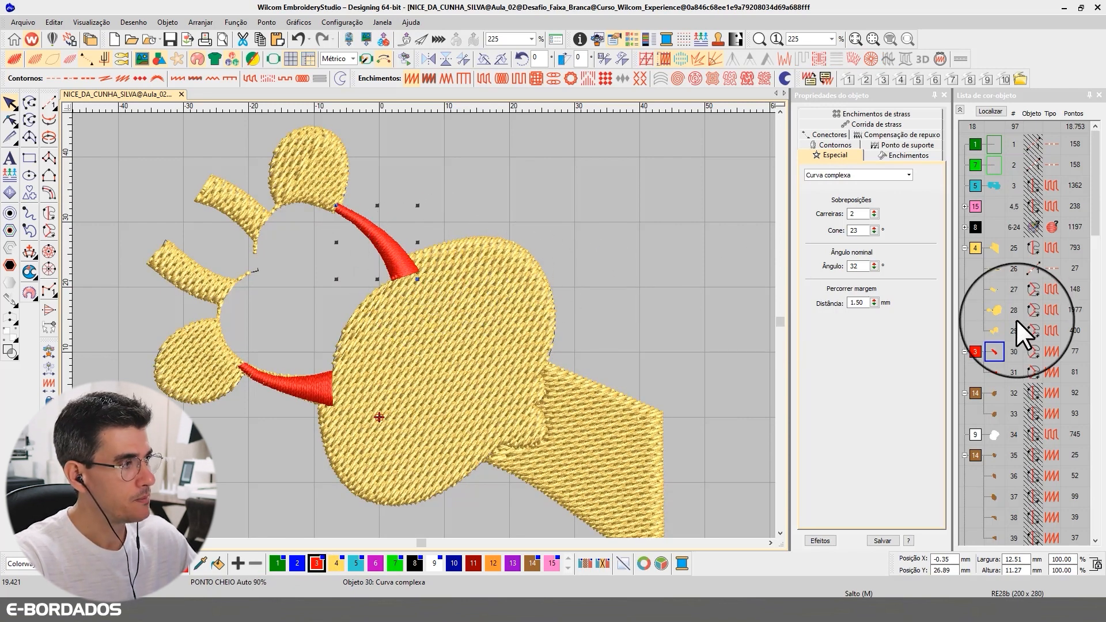
{"action": "left_click", "coordinate": [1000, 245]}
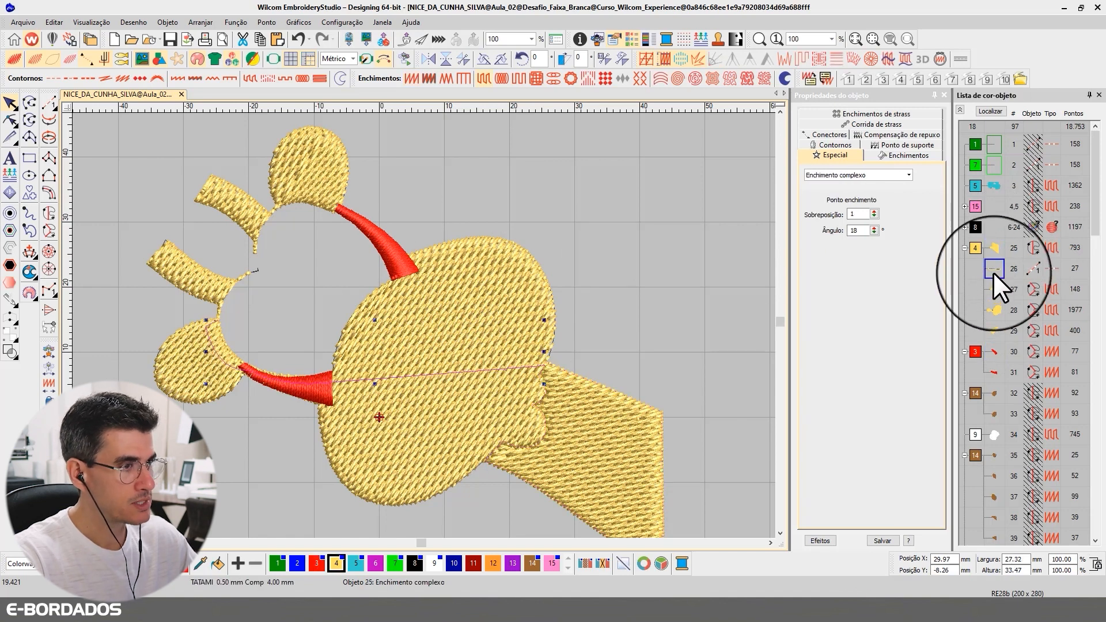
{"action": "left_click", "coordinate": [993, 272]}
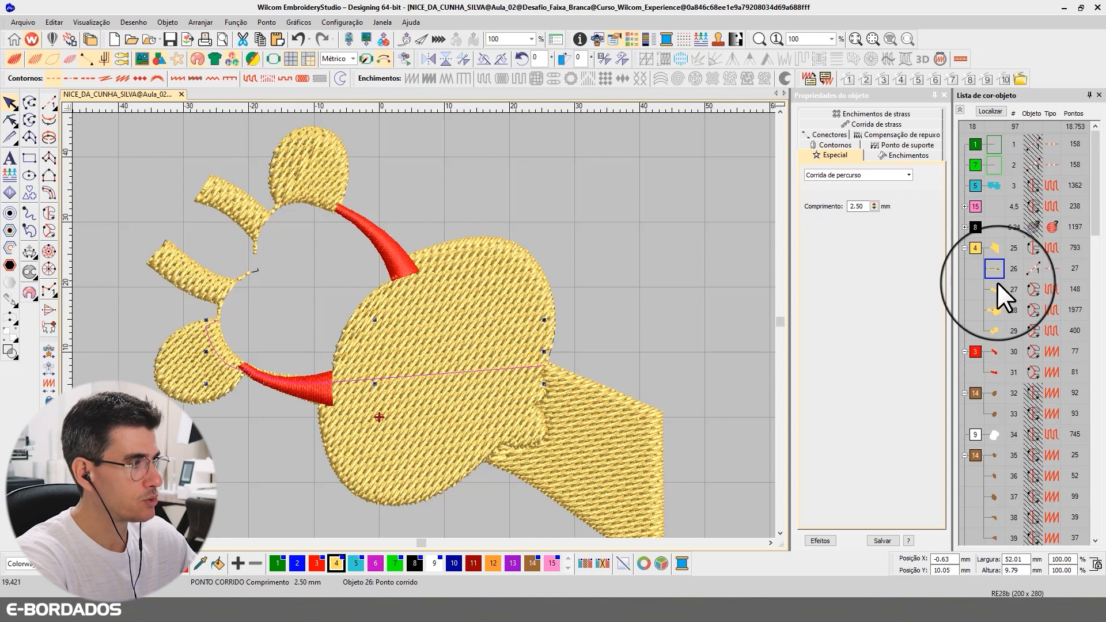
{"action": "key", "text": "Delete"}
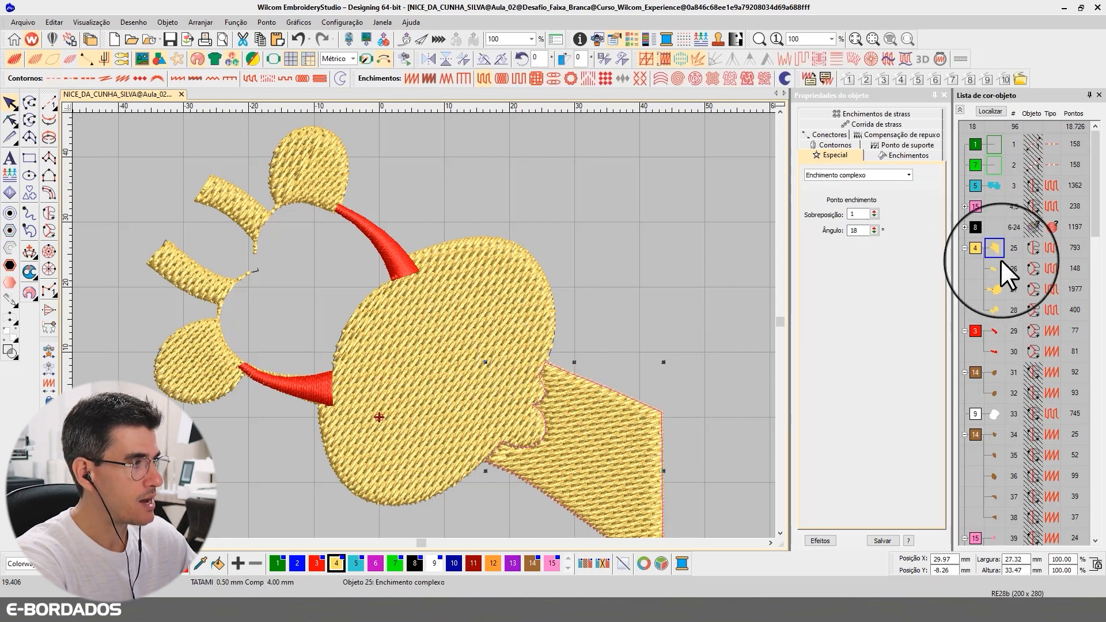
- Check the neck fill in isolation and move the large head fill directly after it in the stitch sequence
{"action": "left_click", "coordinate": [992, 110]}
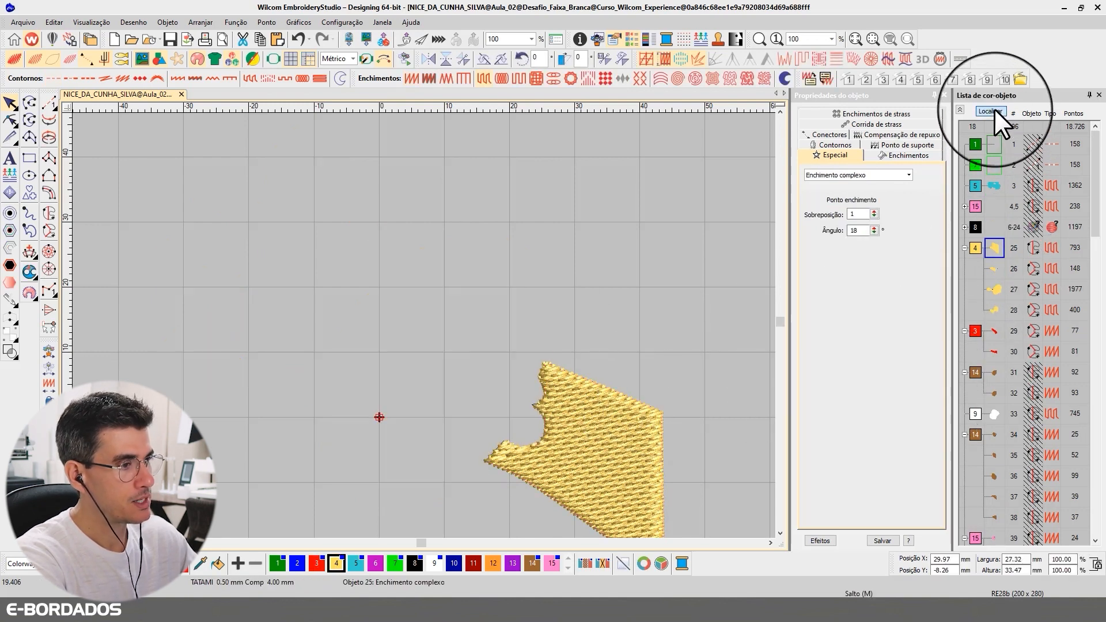
{"action": "left_click", "coordinate": [994, 110]}
{"action": "left_click", "coordinate": [993, 266]}
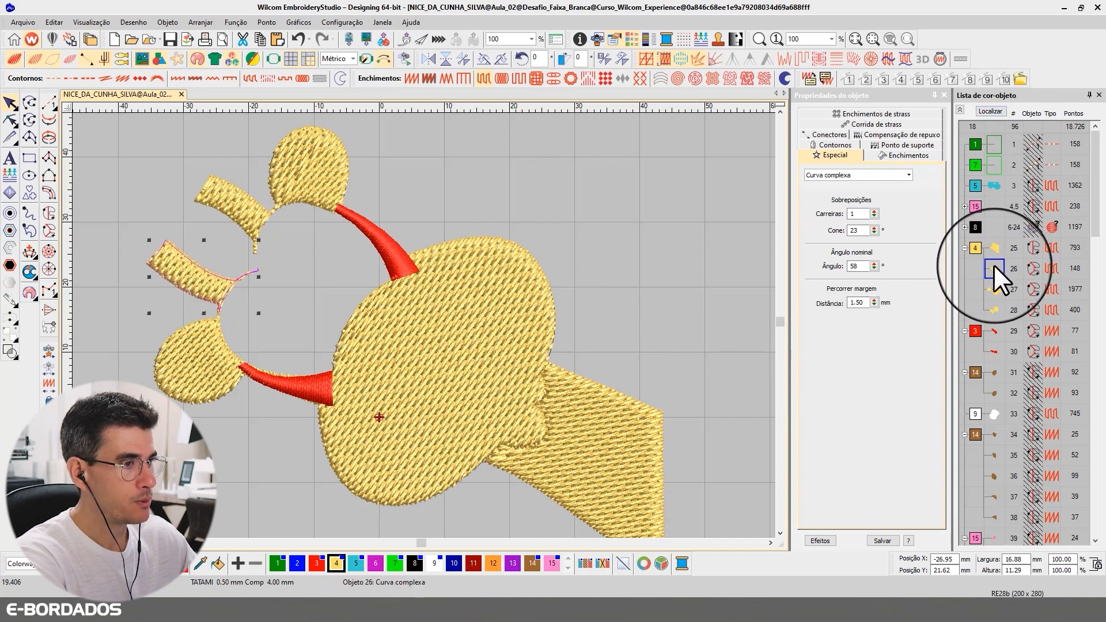
{"action": "left_click_drag", "start_coordinate": [993, 289], "coordinate": [995, 258]}
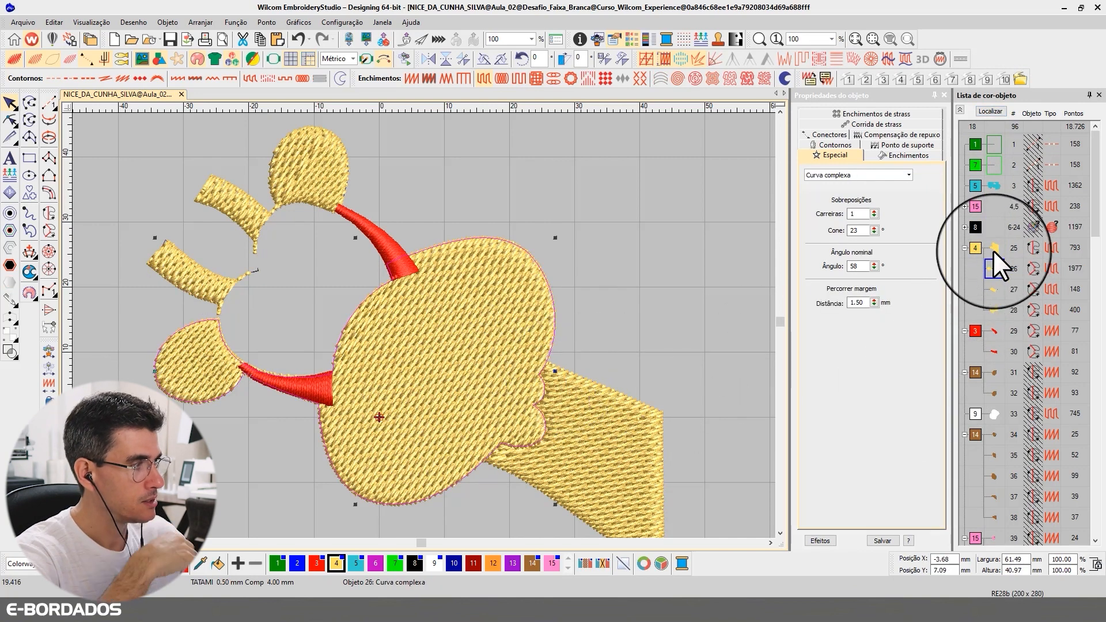
- Cut the large yellow head fill with the Knife tool around the area beneath the lower red strip
{"action": "left_click", "coordinate": [994, 249]}
{"action": "key", "text": "t"}
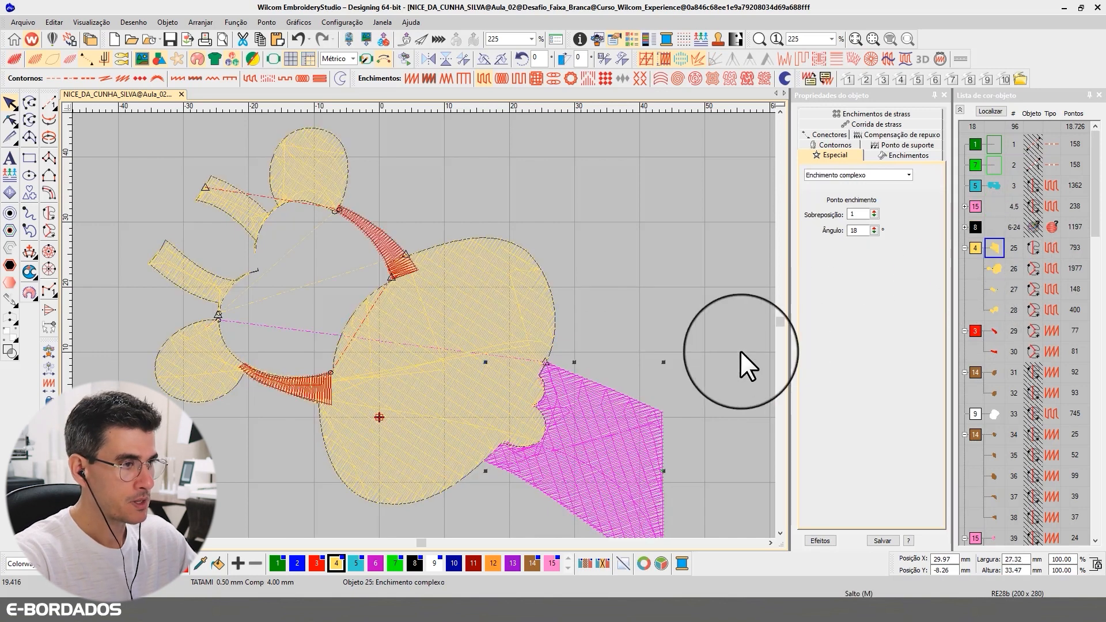
{"action": "left_click", "coordinate": [461, 367]}
{"action": "left_click", "coordinate": [10, 121]}
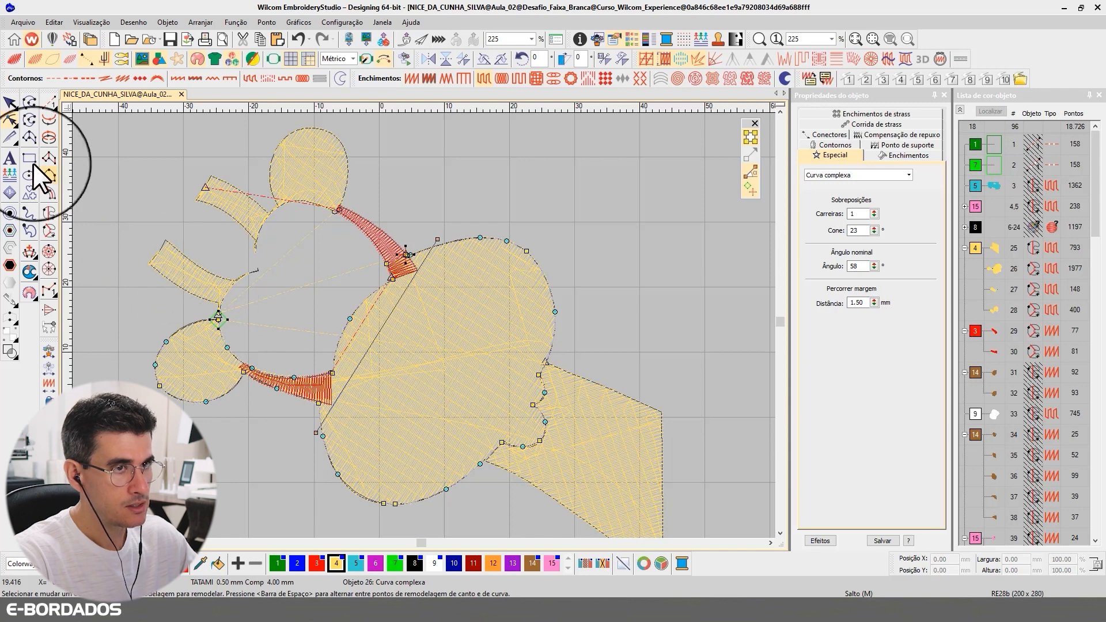
{"action": "left_click", "coordinate": [10, 105]}
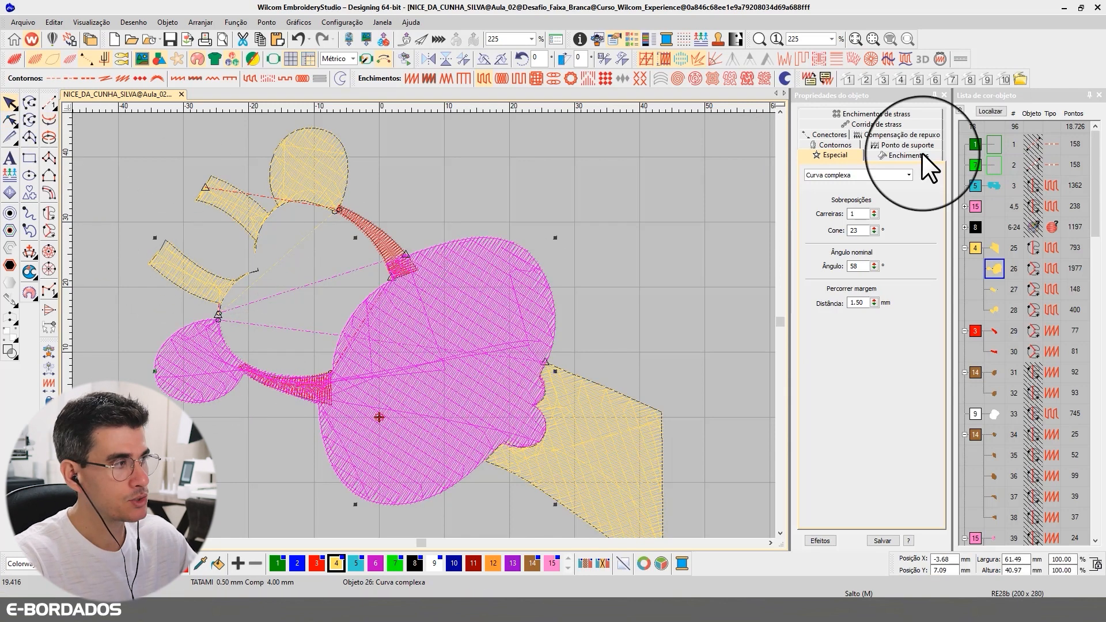
{"action": "left_click", "coordinate": [11, 136]}
{"action": "left_click", "coordinate": [248, 356]}
{"action": "left_click", "coordinate": [241, 388]}
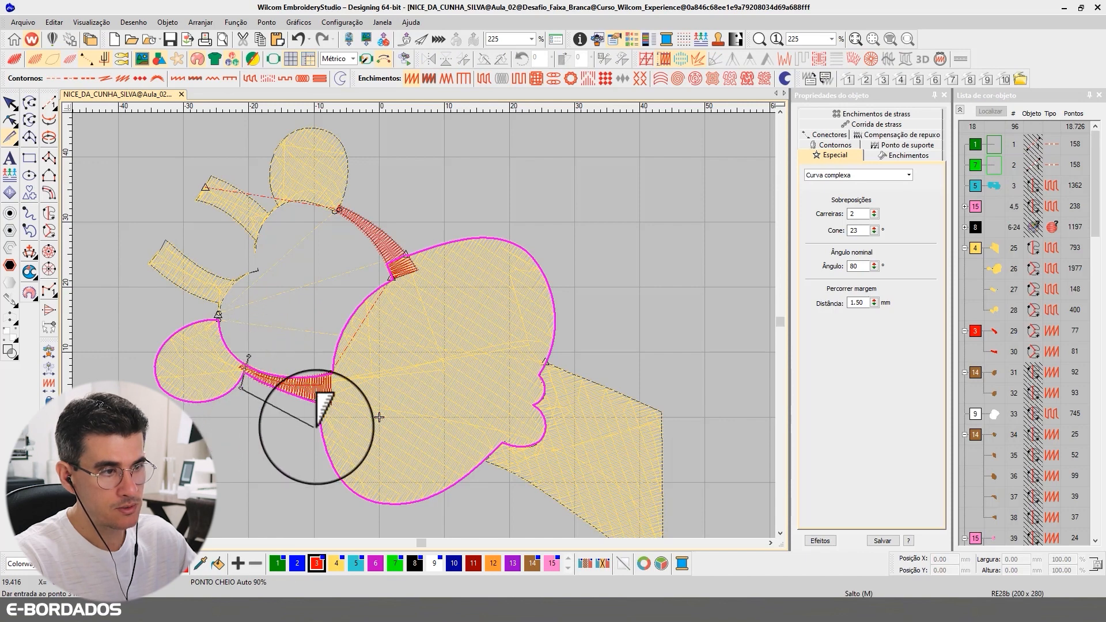
{"action": "left_click", "coordinate": [317, 409]}
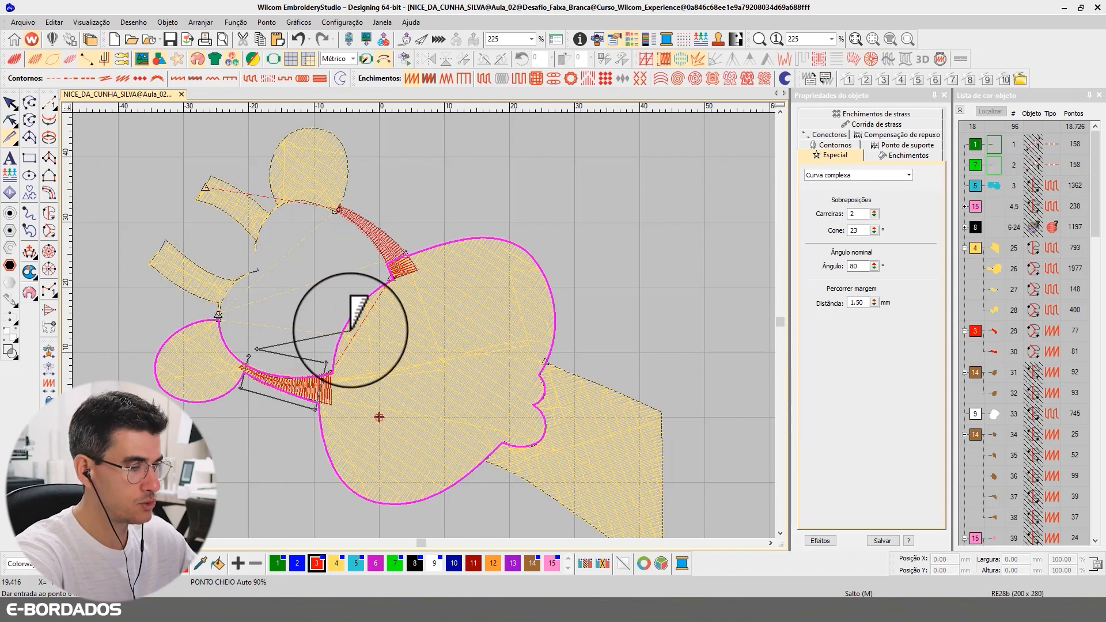
{"action": "key", "text": "Return"}
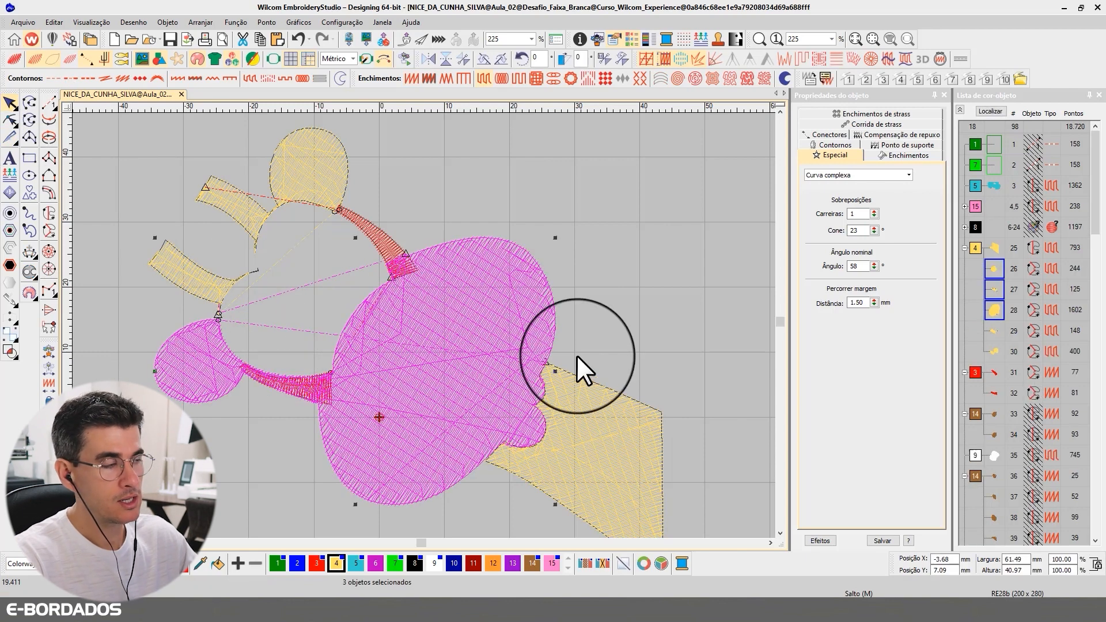
- Delete the narrow yellow piece beneath the lower red strip
{"action": "left_click", "coordinate": [993, 289]}
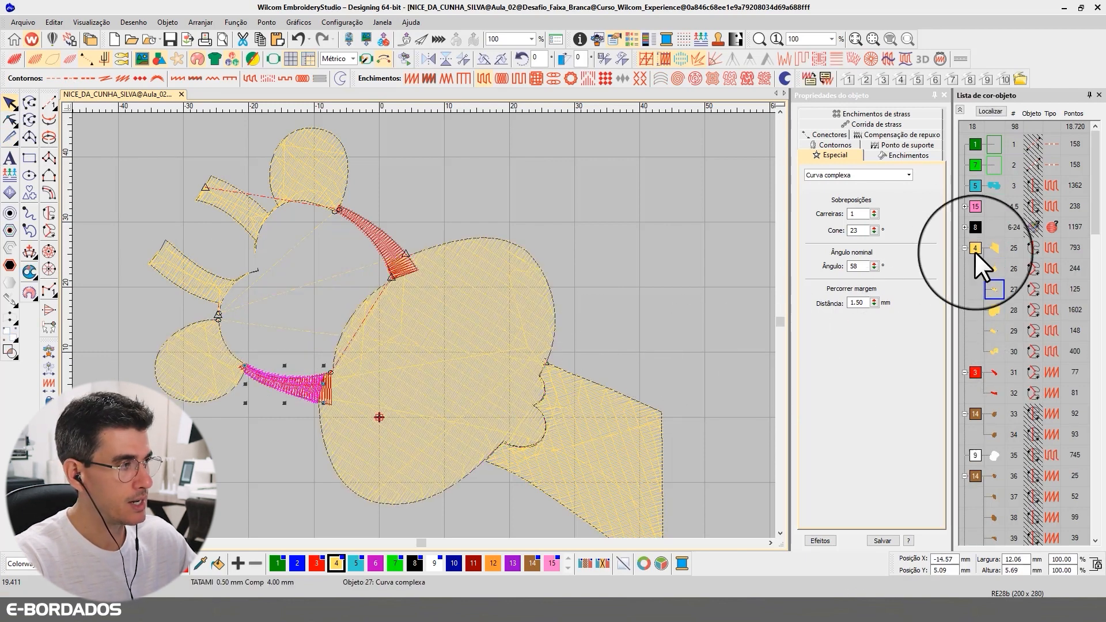
{"action": "left_click", "coordinate": [983, 112]}
{"action": "key", "text": "Delete"}
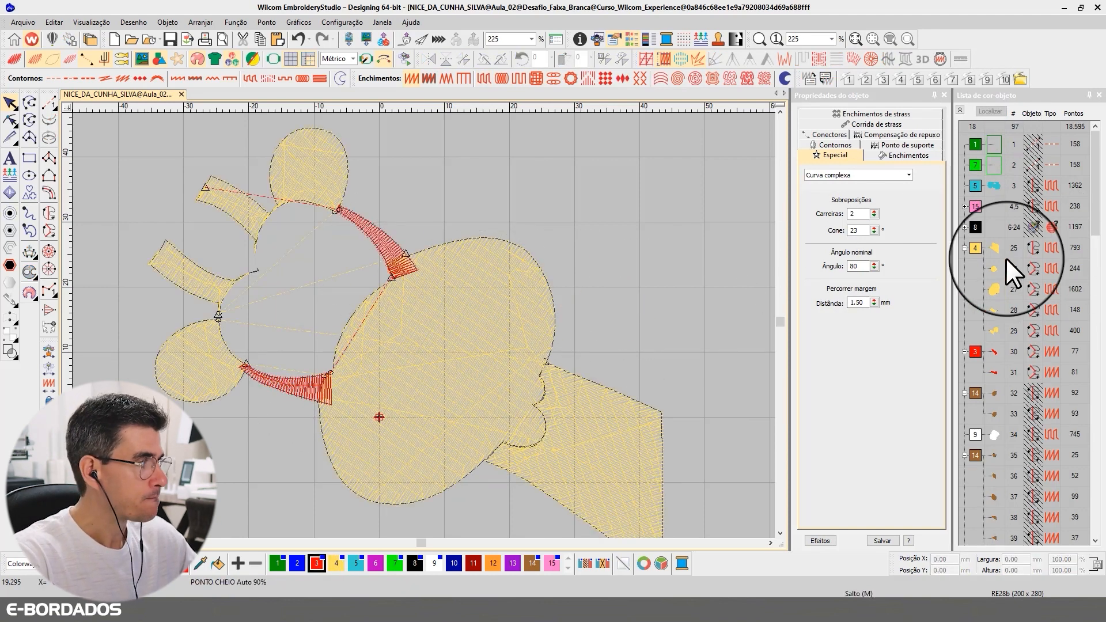
- Reshape the yellow neck fill by moving its stitch entry point just beyond the neck's lower tip, away from the head
{"action": "left_click", "coordinate": [992, 249]}
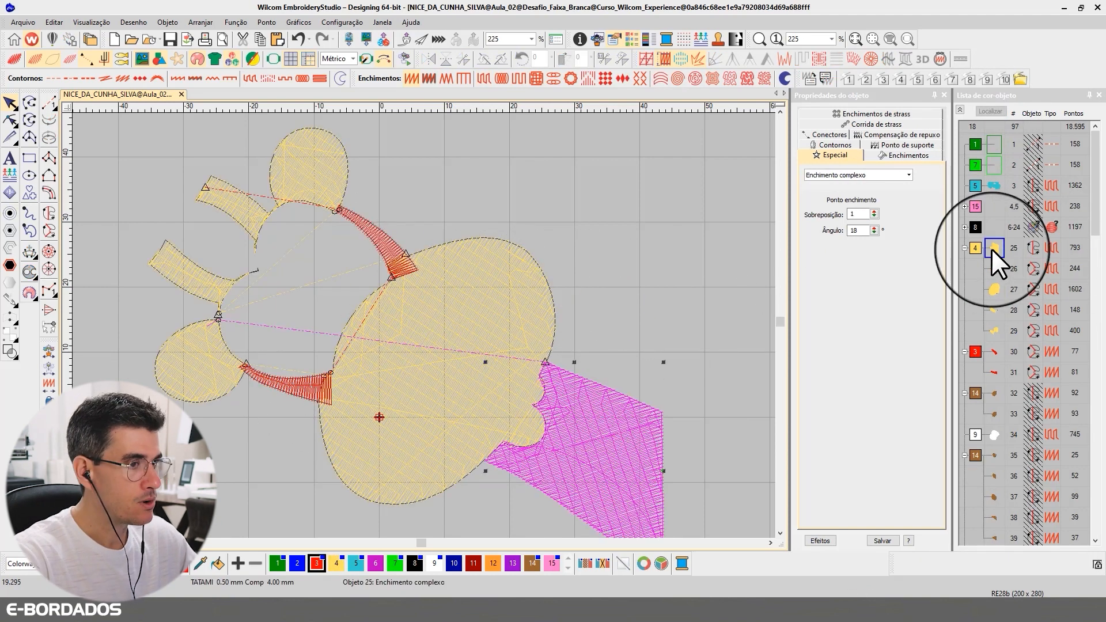
{"action": "left_click", "coordinate": [9, 120]}
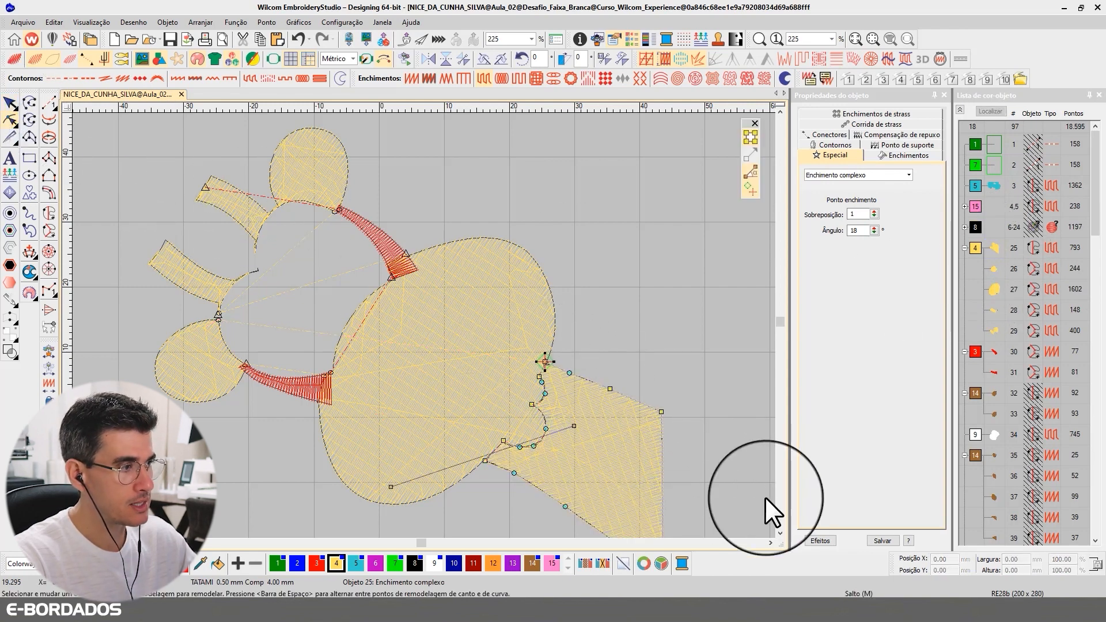
{"action": "scroll", "coordinate": [770, 518], "scroll_direction": "down", "scroll_amount": 1}
{"action": "scroll", "coordinate": [136, 207], "scroll_direction": "up", "scroll_amount": 2}
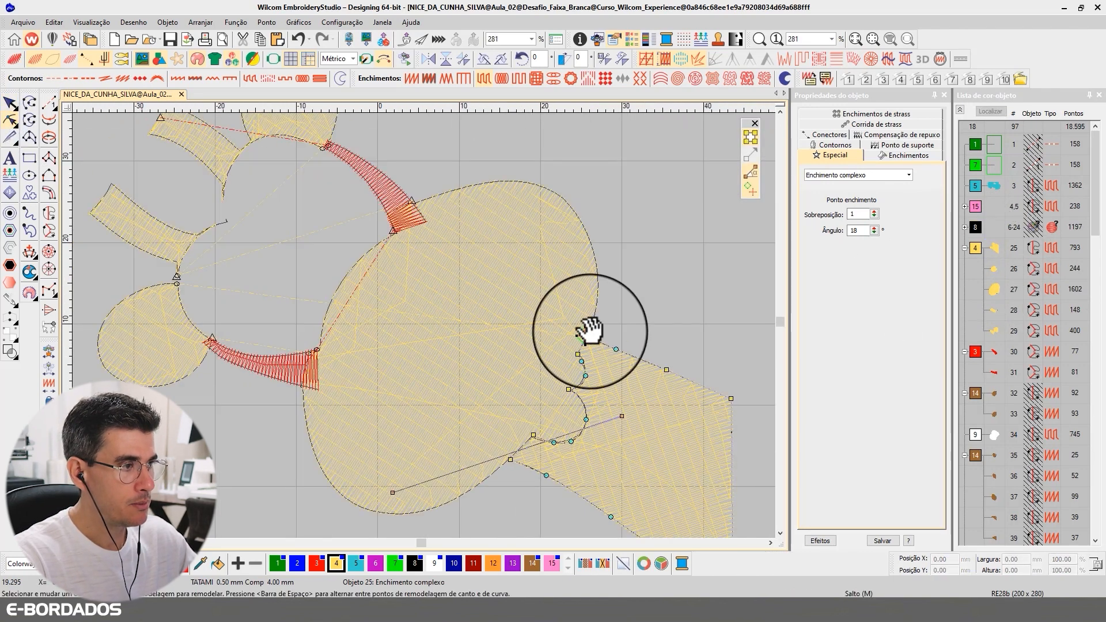
{"action": "left_click_drag", "start_coordinate": [641, 433], "coordinate": [505, 339]}
{"action": "left_click_drag", "start_coordinate": [600, 528], "coordinate": [516, 427]}
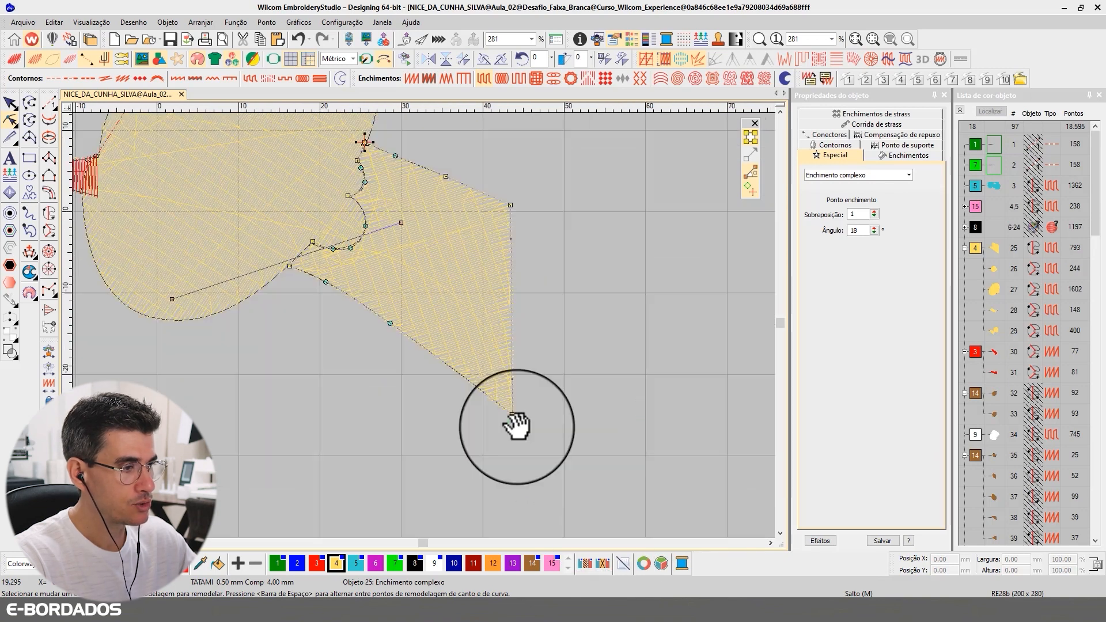
{"action": "left_click", "coordinate": [778, 112]}
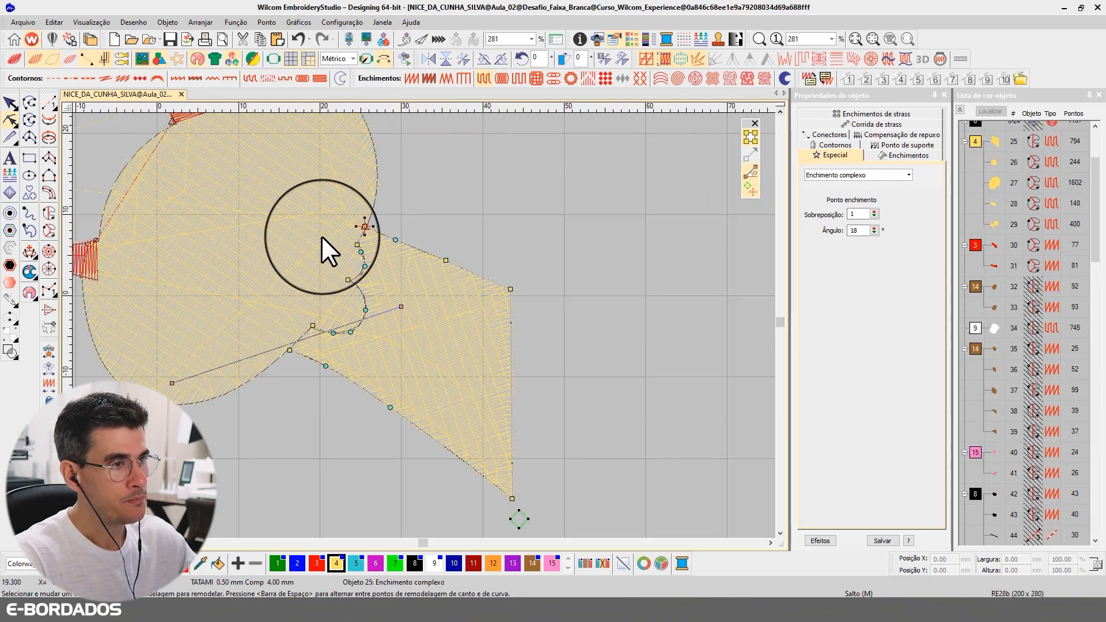
- Reshape the large yellow head fill, moving its entry point to the upper neck junction and its exit point to the upper red strip's base
{"action": "left_click", "coordinate": [10, 104]}
{"action": "left_click", "coordinate": [778, 111]}
{"action": "left_click", "coordinate": [331, 267]}
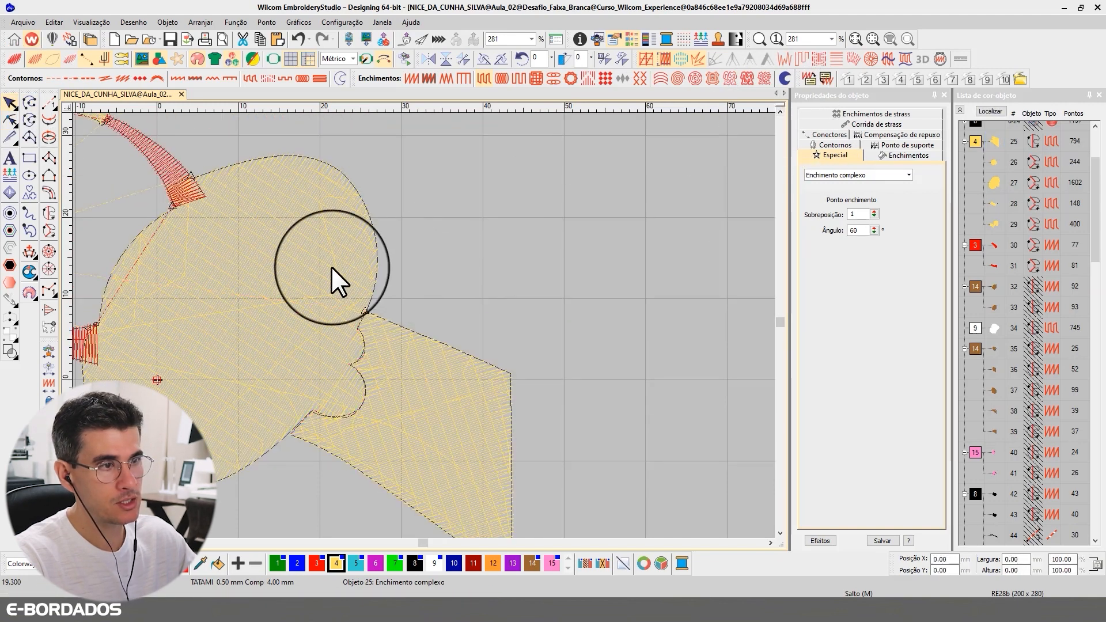
{"action": "left_click", "coordinate": [11, 120]}
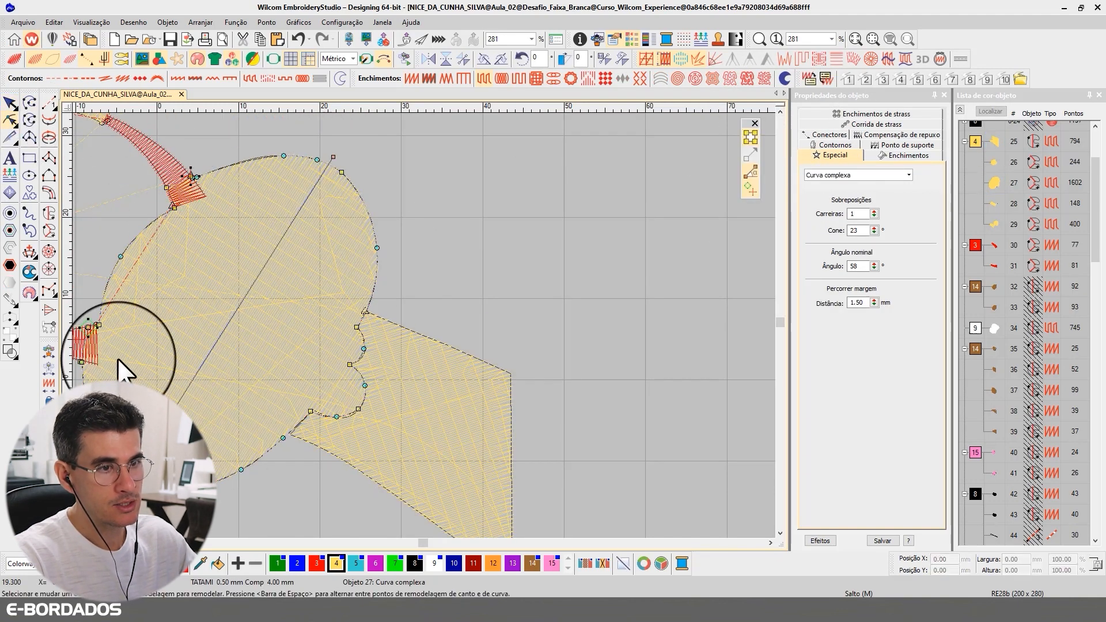
{"action": "left_click_drag", "start_coordinate": [88, 317], "coordinate": [365, 312]}
{"action": "scroll", "coordinate": [423, 323], "scroll_direction": "left", "scroll_amount": 3}
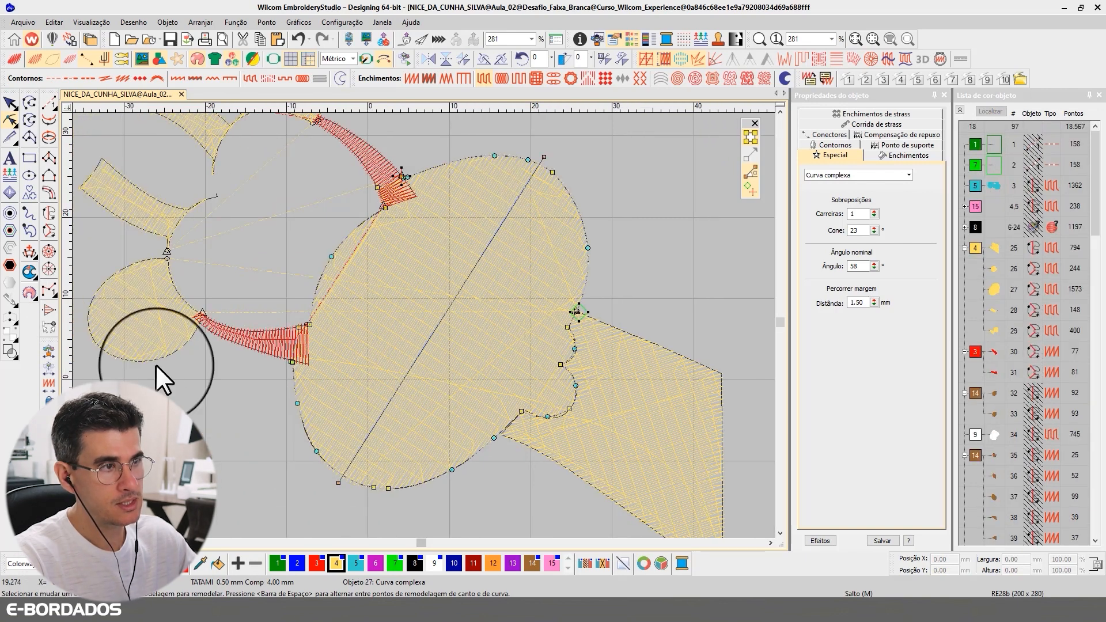
{"action": "left_click_drag", "start_coordinate": [395, 160], "coordinate": [395, 213]}
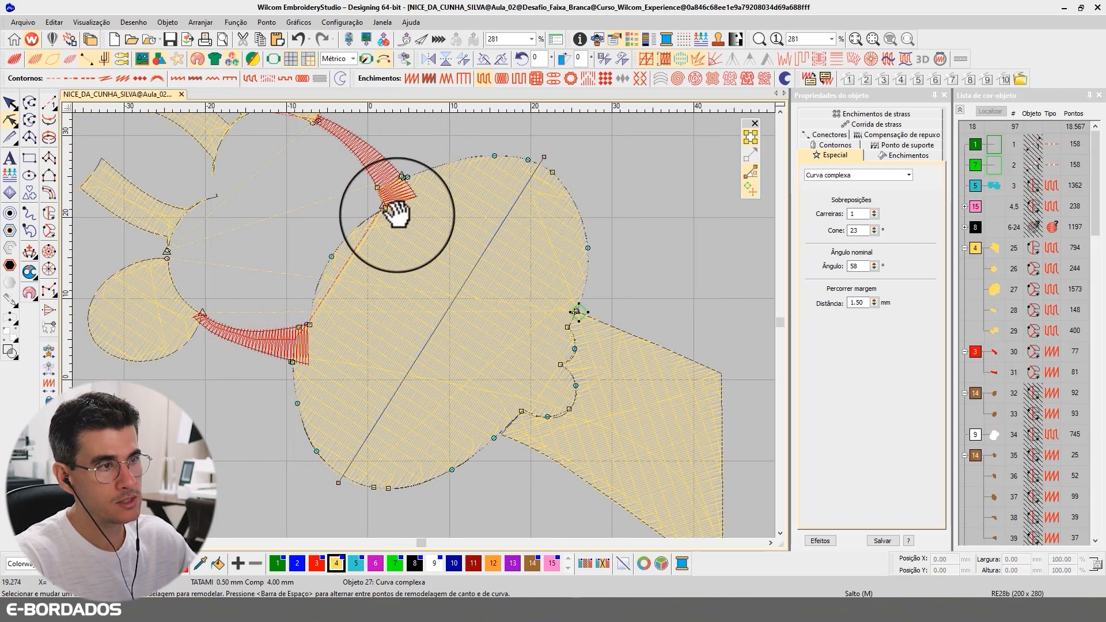
{"action": "left_click", "coordinate": [10, 104]}
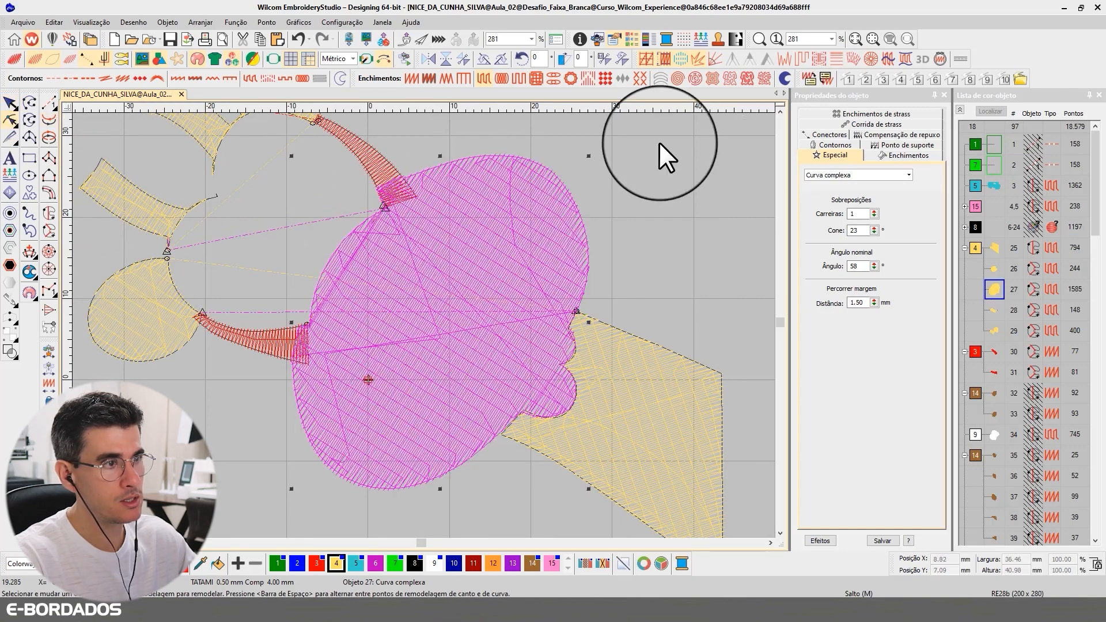
- Move the upper red strip directly after the large head fill in the stitch sequence and recolour it with yellow colour 4
{"action": "left_click", "coordinate": [779, 110]}
{"action": "left_click", "coordinate": [780, 110]}
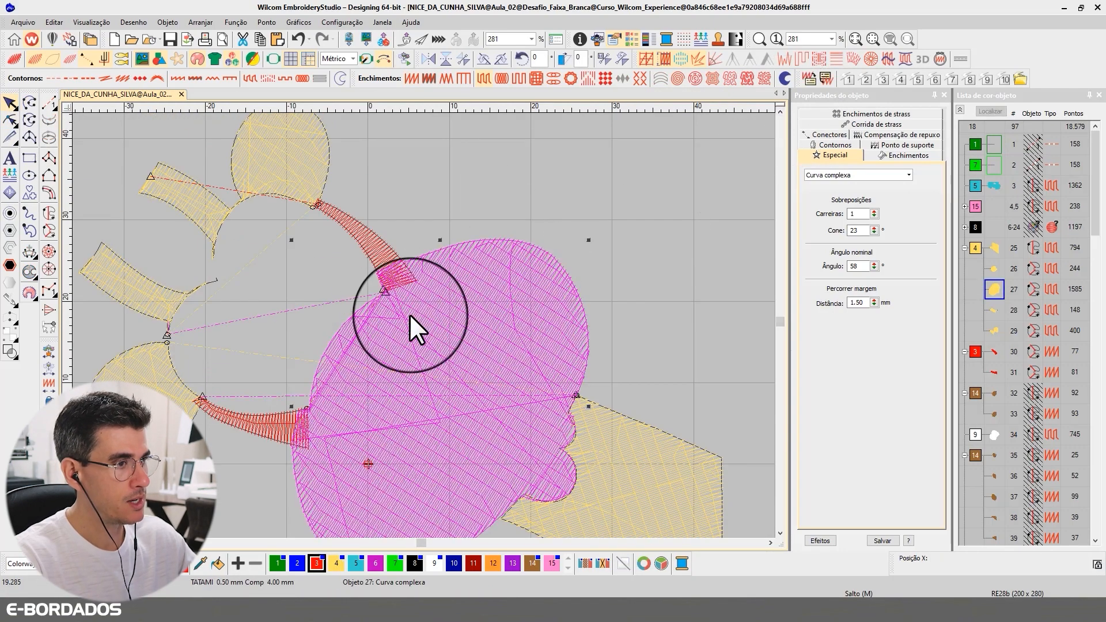
{"action": "left_click", "coordinate": [996, 350]}
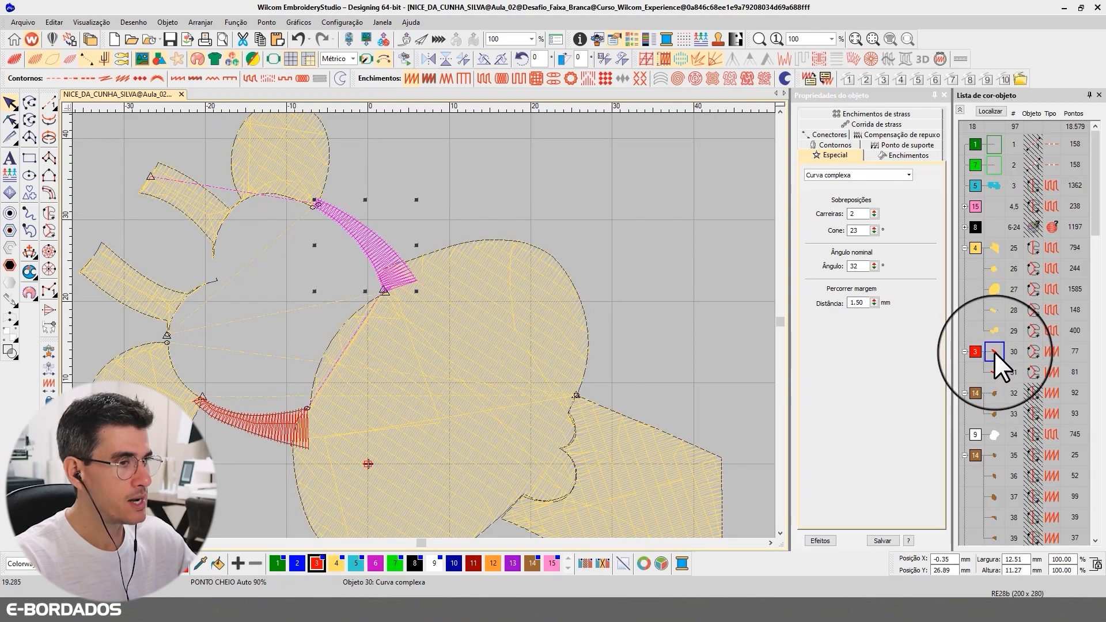
{"action": "left_click_drag", "start_coordinate": [997, 350], "coordinate": [996, 294]}
{"action": "left_click", "coordinate": [993, 292]}
{"action": "left_click", "coordinate": [994, 309]}
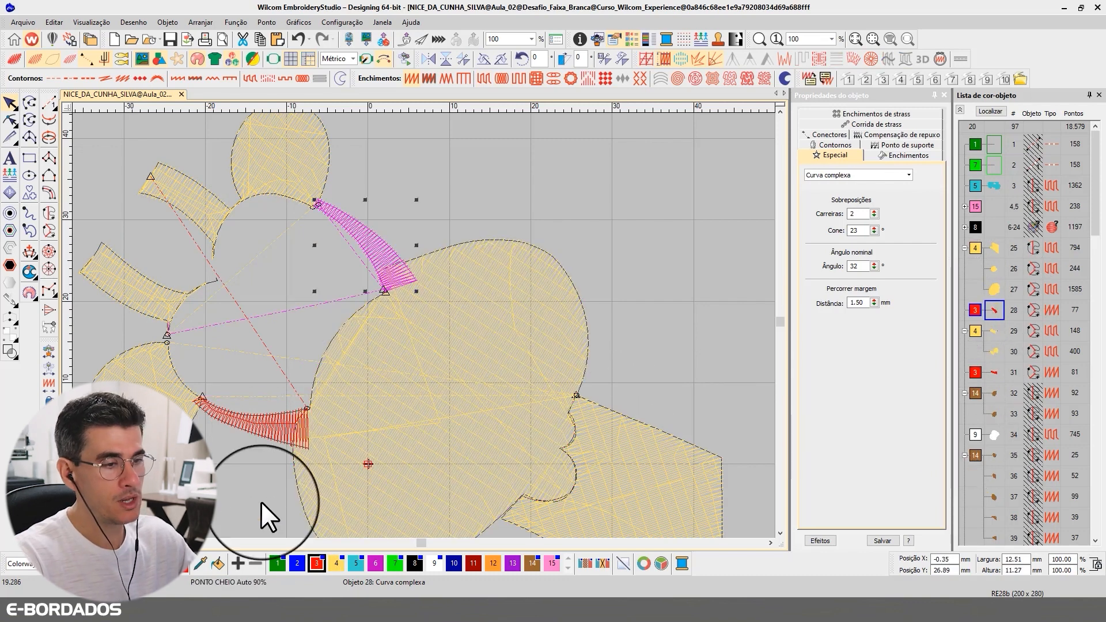
{"action": "left_click", "coordinate": [336, 563]}
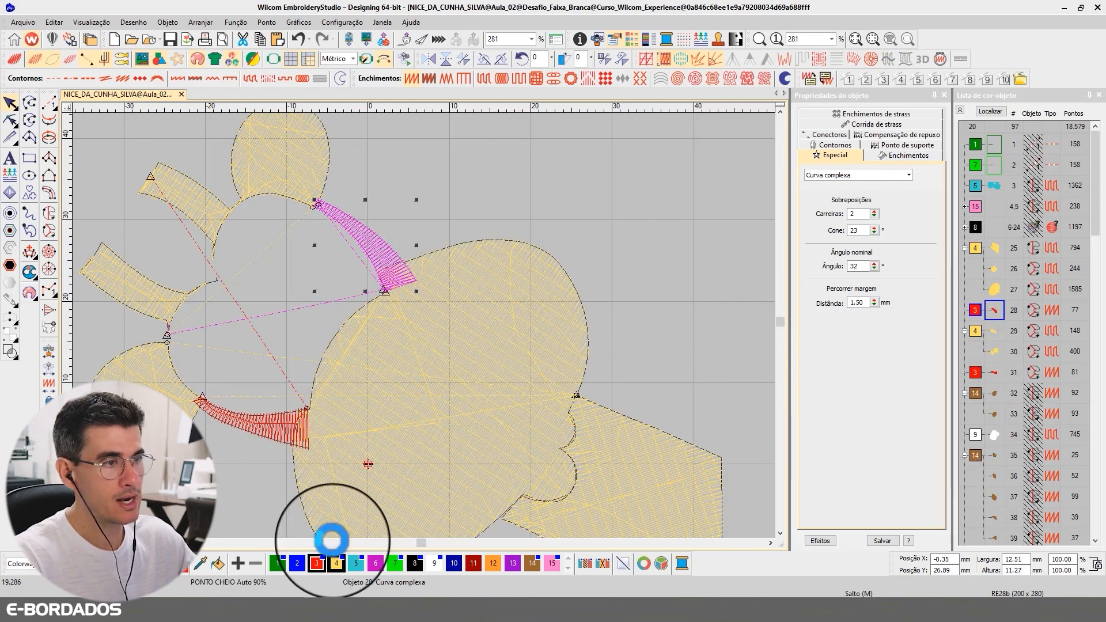
- Set the recoloured strip's entry point at the large head fill and its exit point at the upper ear, and preview the realistic stitches
{"action": "left_click", "coordinate": [10, 120]}
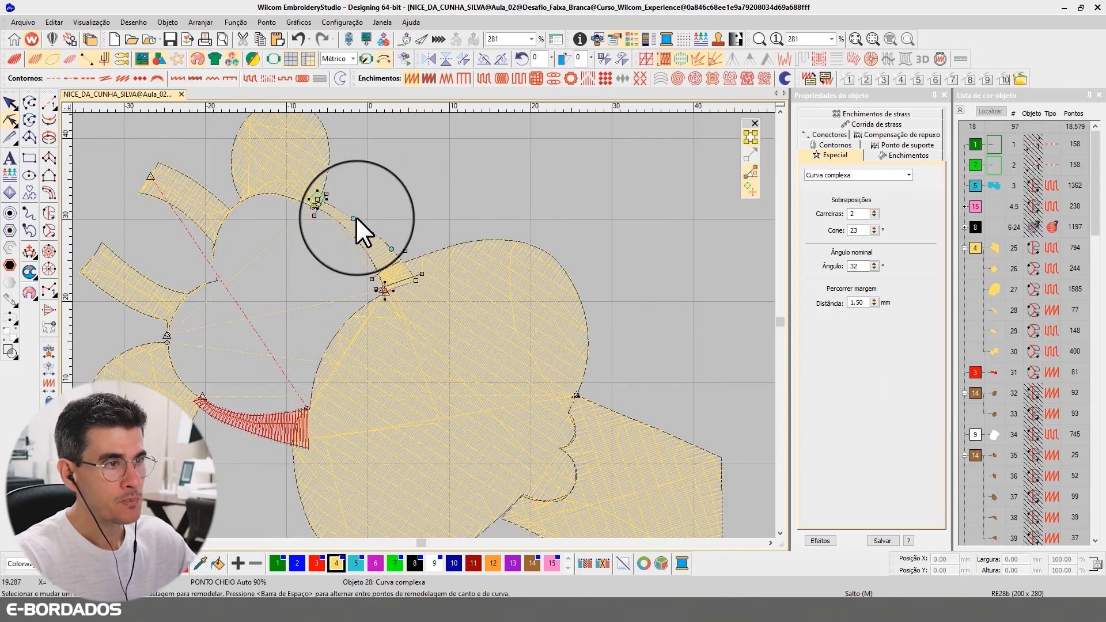
{"action": "mouse_move", "coordinate": [315, 184]}
{"action": "left_mouse_down"}
{"action": "mouse_move", "coordinate": [411, 300]}
{"action": "mouse_move", "coordinate": [311, 205]}
{"action": "left_mouse_up"}
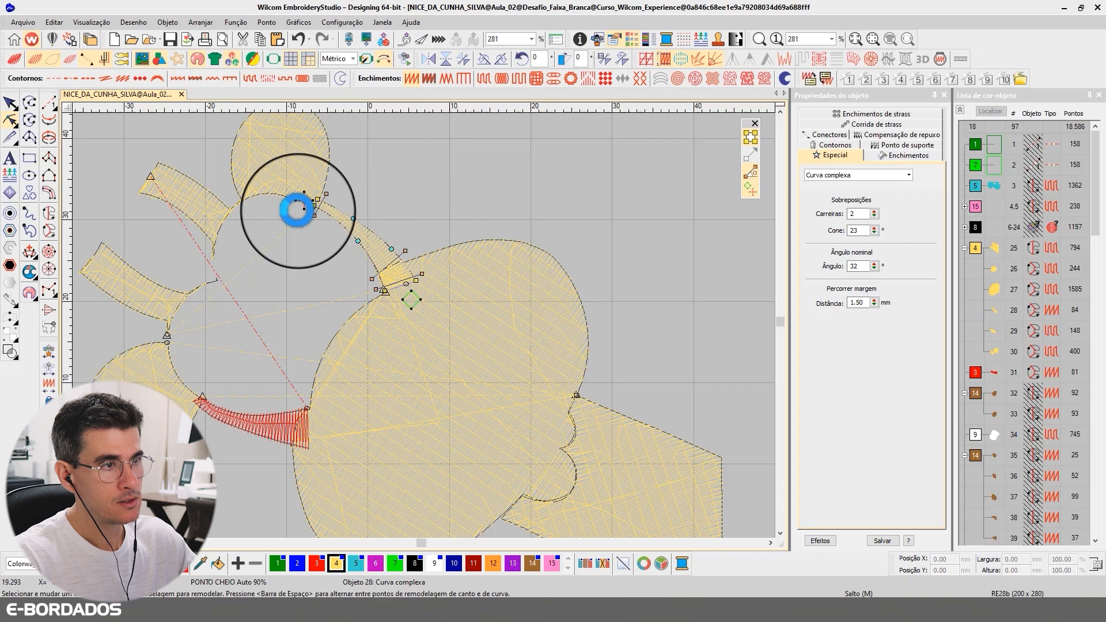
{"action": "left_click", "coordinate": [10, 102]}
{"action": "left_click", "coordinate": [399, 180]}
{"action": "left_click", "coordinate": [388, 254]}
{"action": "left_click", "coordinate": [447, 299]}
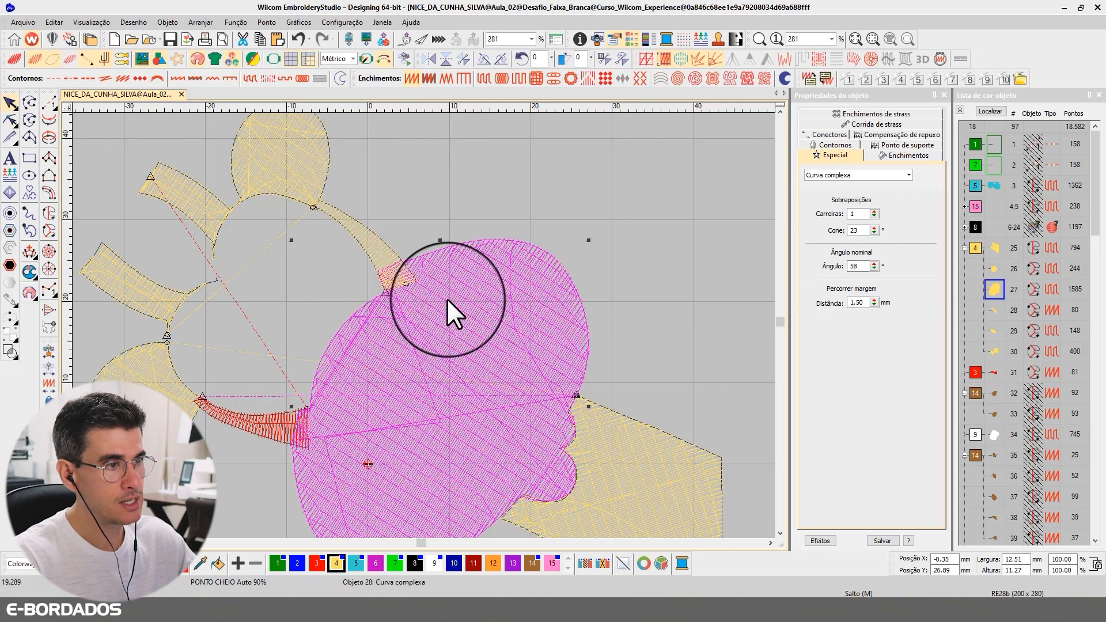
{"action": "left_click", "coordinate": [493, 208]}
{"action": "key", "text": "t"}
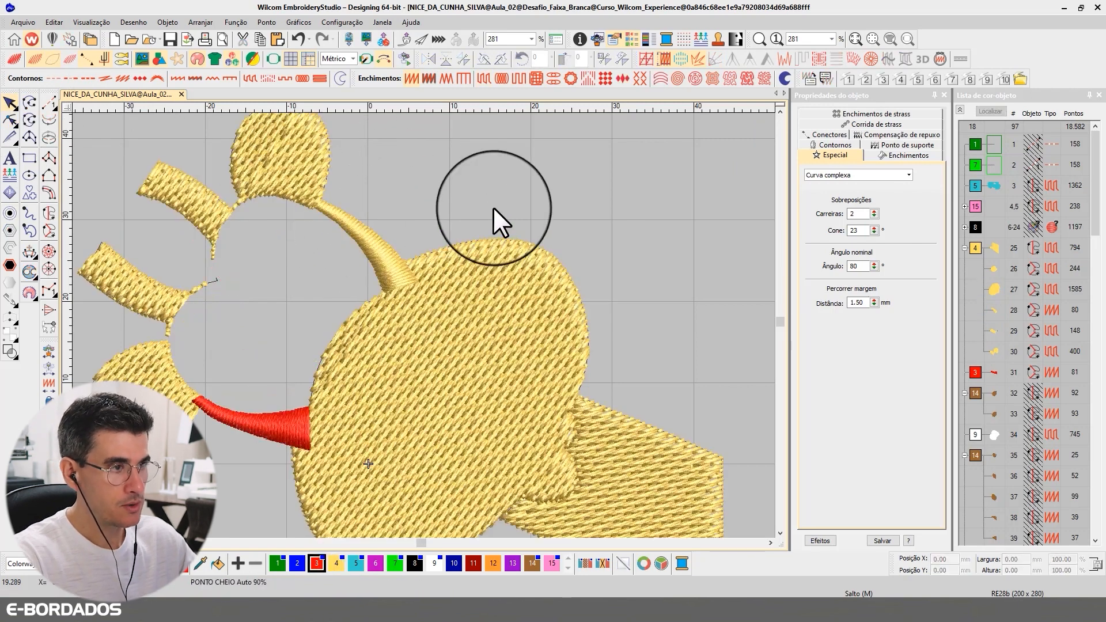
{"action": "key", "text": "t"}
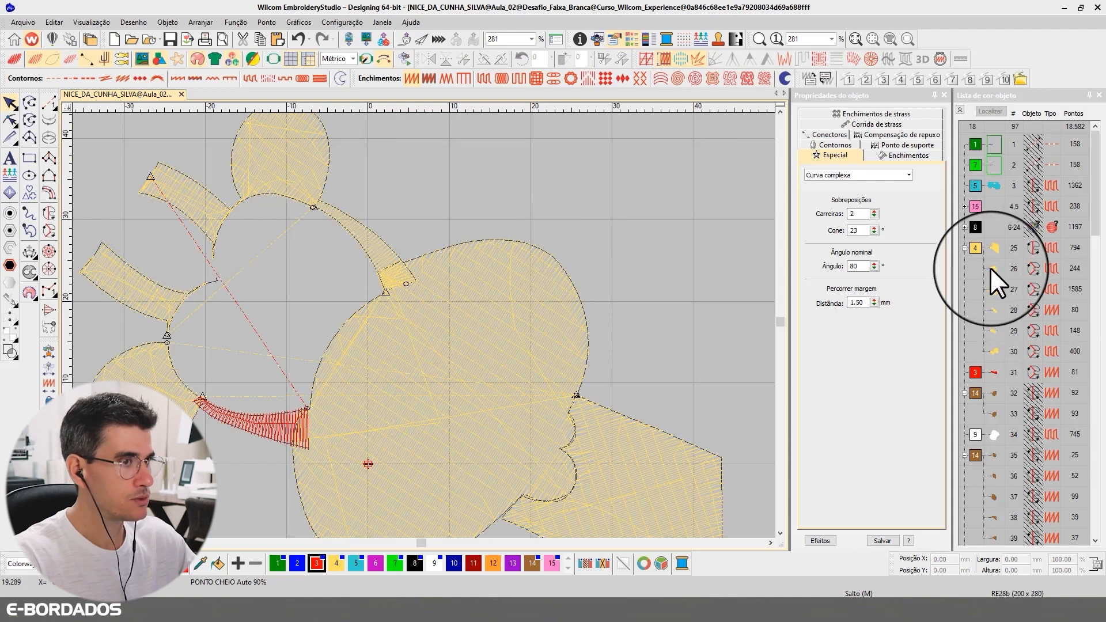
- Delete the outline node that forms the thin tail below the upper horn in the combined ear and horn fill
{"action": "left_click", "coordinate": [210, 250]}
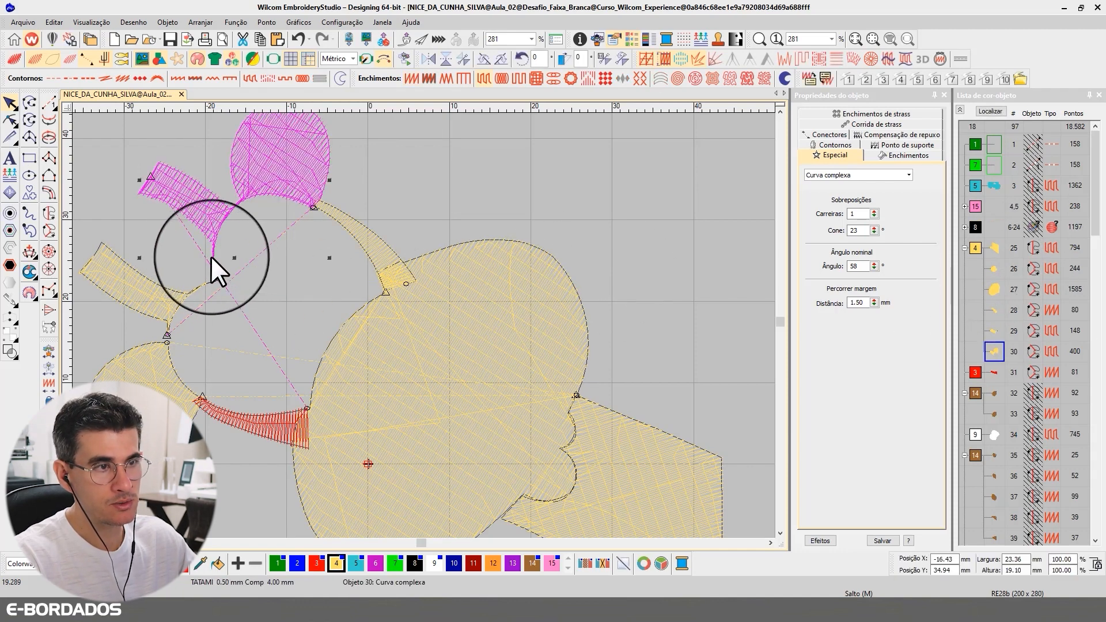
{"action": "left_click", "coordinate": [10, 119]}
{"action": "left_click", "coordinate": [173, 229]}
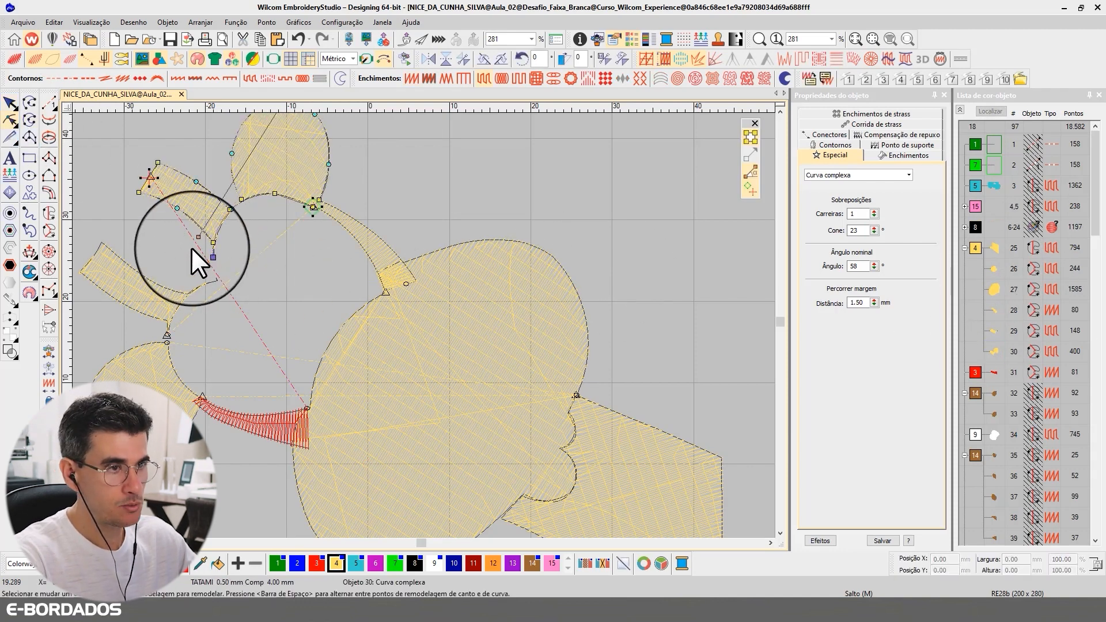
{"action": "left_click", "coordinate": [274, 246]}
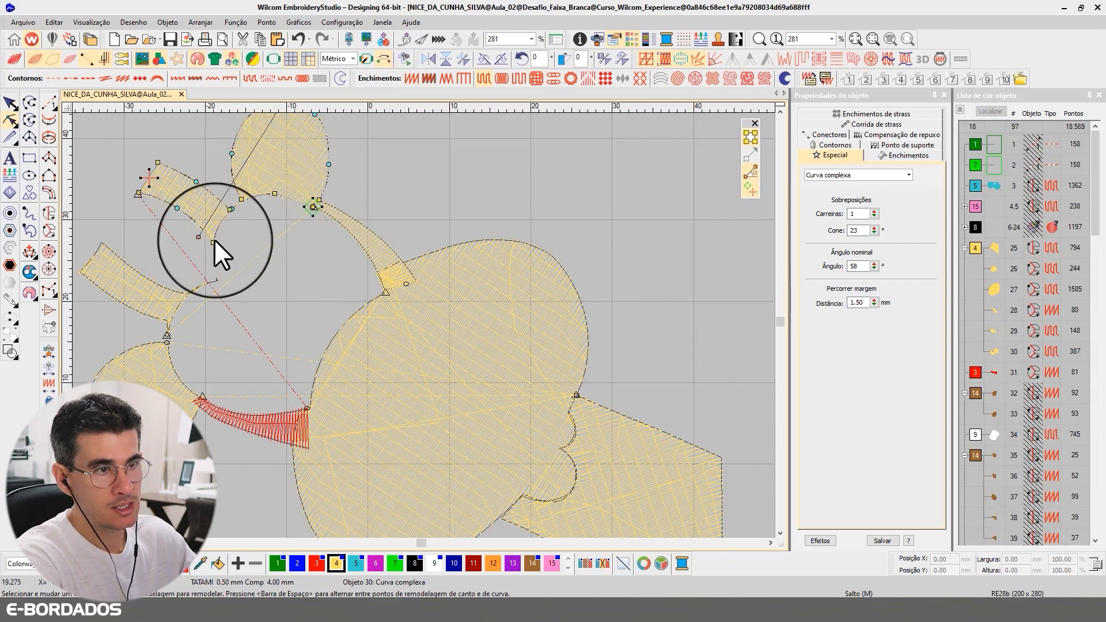
{"action": "scroll", "coordinate": [247, 222], "scroll_direction": "up", "scroll_amount": 1}
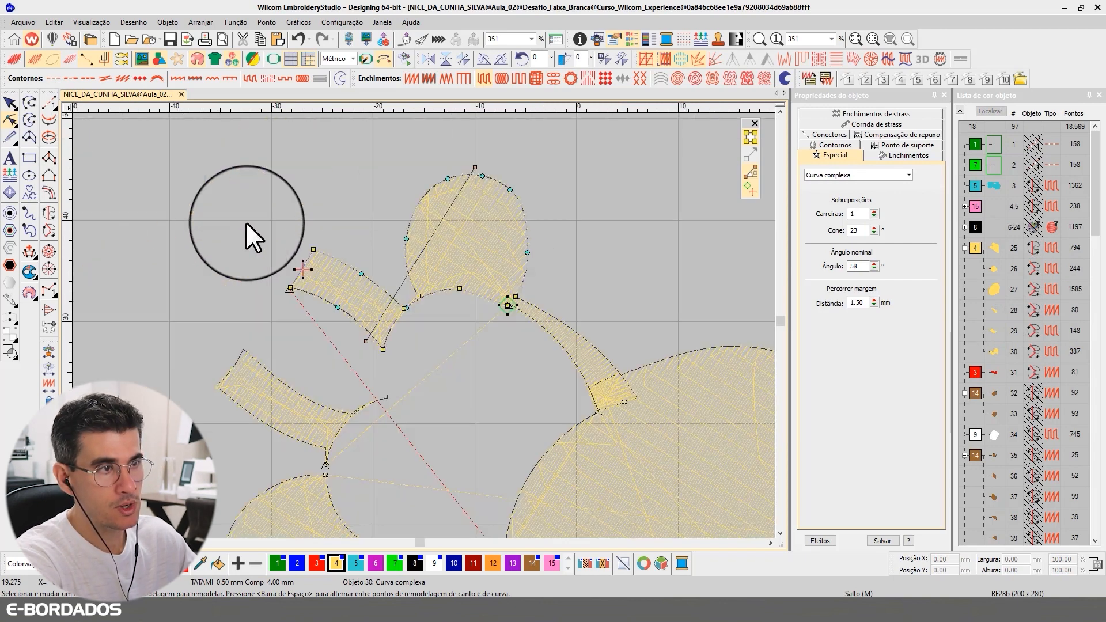
- Cut the combined fill with the Knife tool at the narrow joint between the upper ear and the upper horn
{"action": "left_click", "coordinate": [11, 104]}
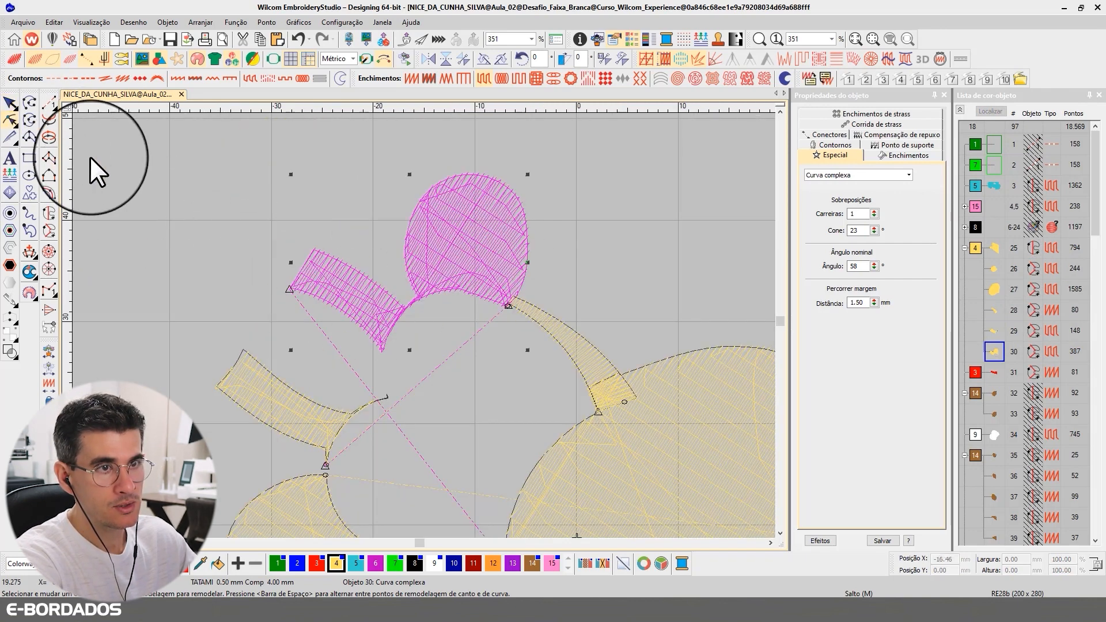
{"action": "left_click", "coordinate": [10, 136]}
{"action": "left_click", "coordinate": [411, 289]}
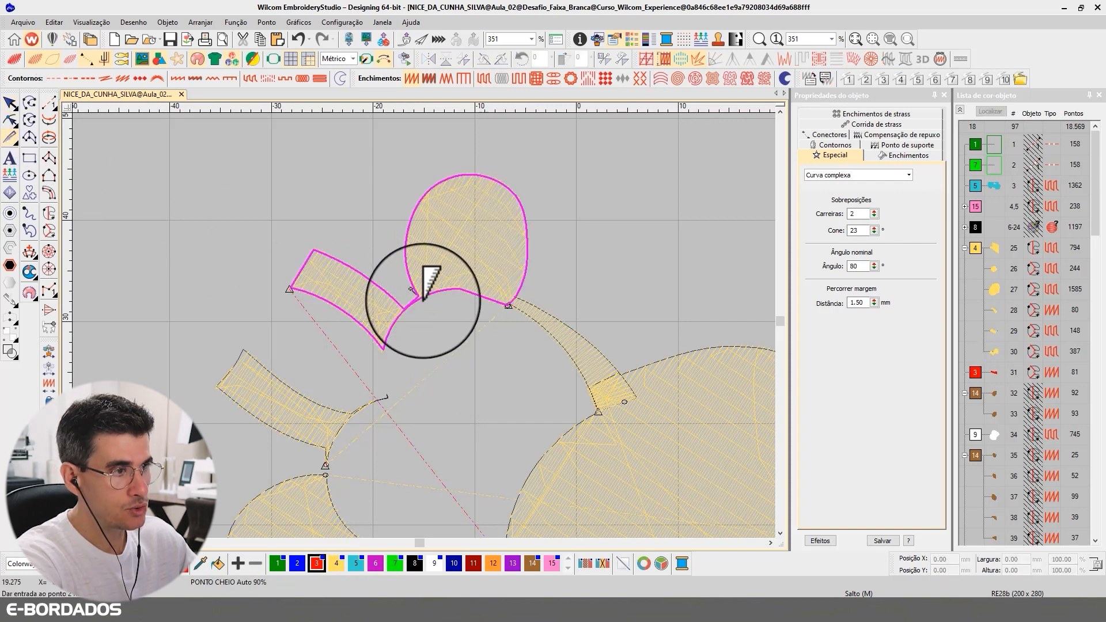
{"action": "left_click", "coordinate": [428, 307]}
{"action": "left_click", "coordinate": [412, 313]}
{"action": "left_click", "coordinate": [400, 301]}
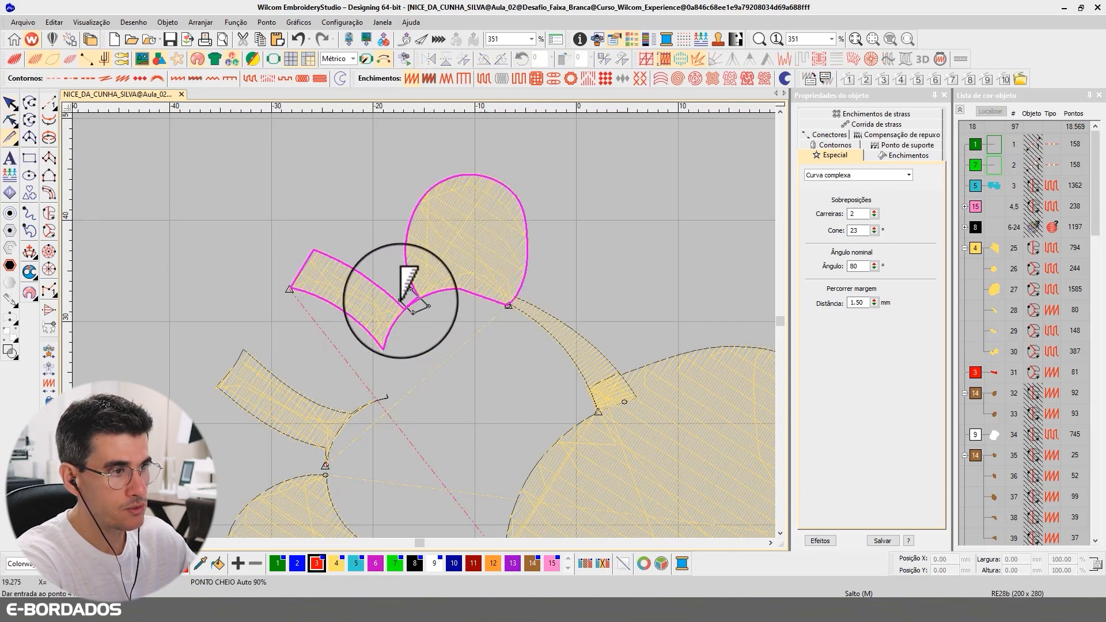
{"action": "key", "text": "Return"}
{"action": "left_click", "coordinate": [14, 103]}
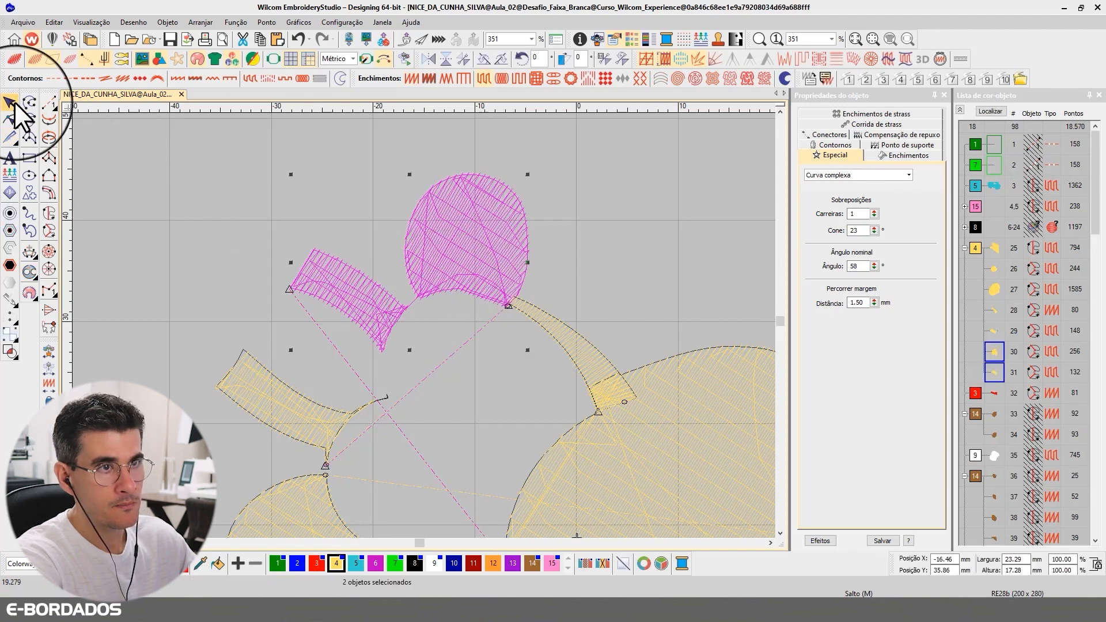
{"action": "key", "text": "Escape"}
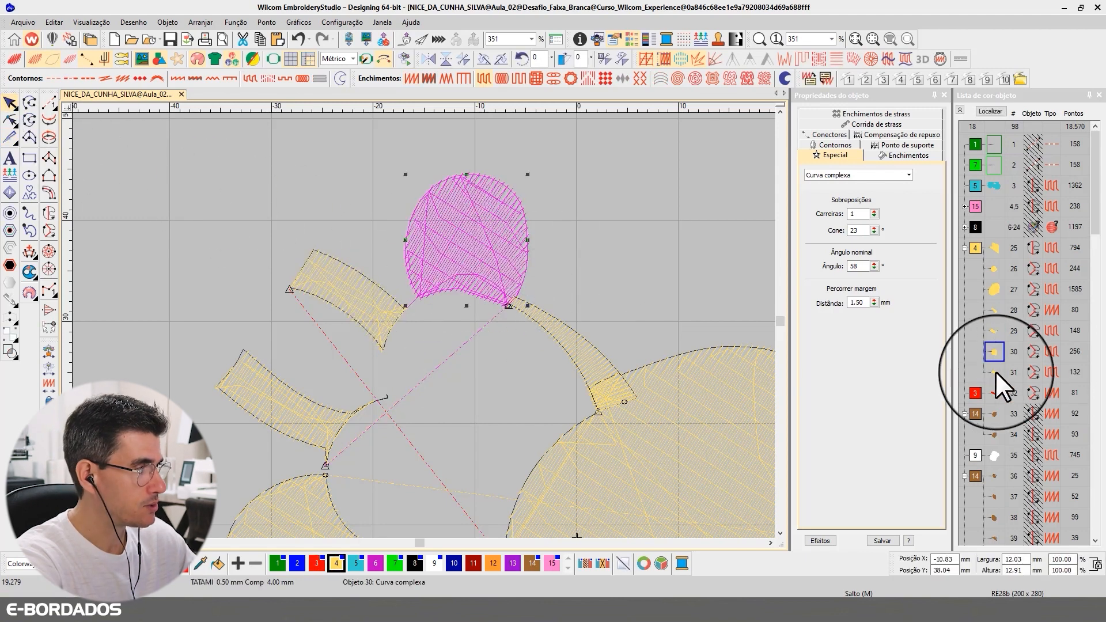
- Reshape the lower horn fill by deleting the nodes of its thin tails and moving its entry and exit points near its lower inner corner
{"action": "left_click", "coordinate": [993, 332]}
{"action": "left_click", "coordinate": [413, 292]}
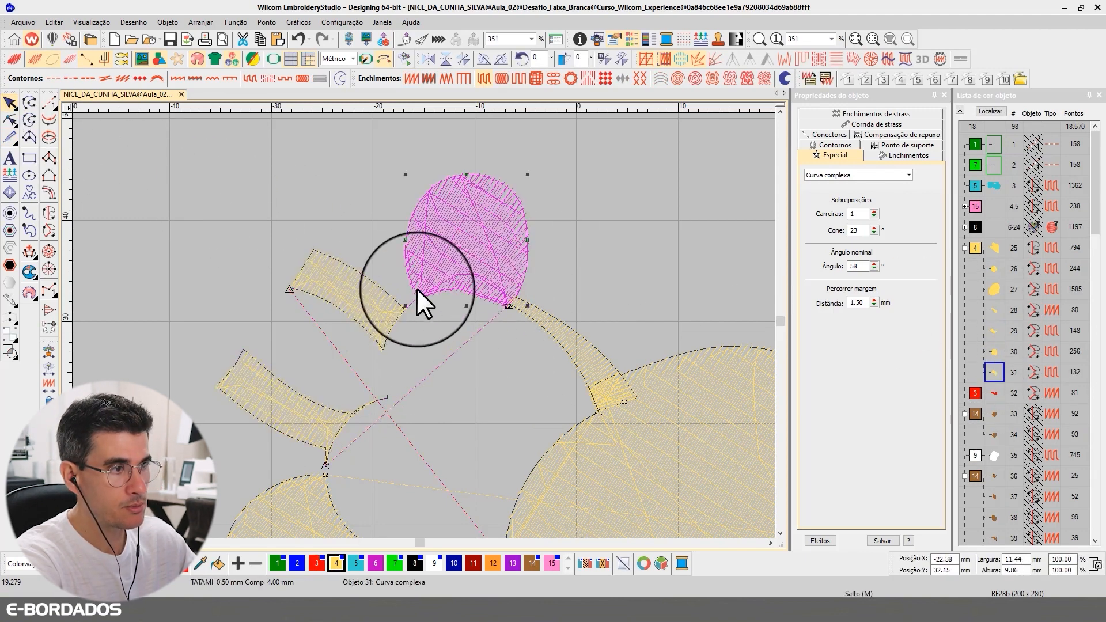
{"action": "left_click", "coordinate": [340, 413]}
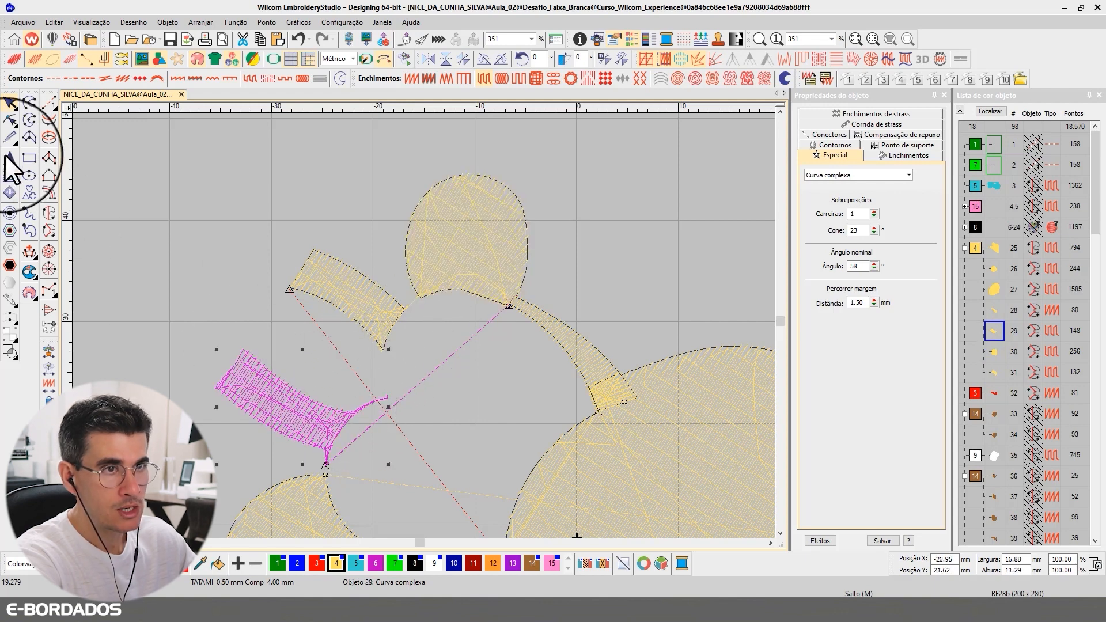
{"action": "left_click", "coordinate": [9, 120]}
{"action": "left_click_drag", "start_coordinate": [417, 363], "coordinate": [355, 410]}
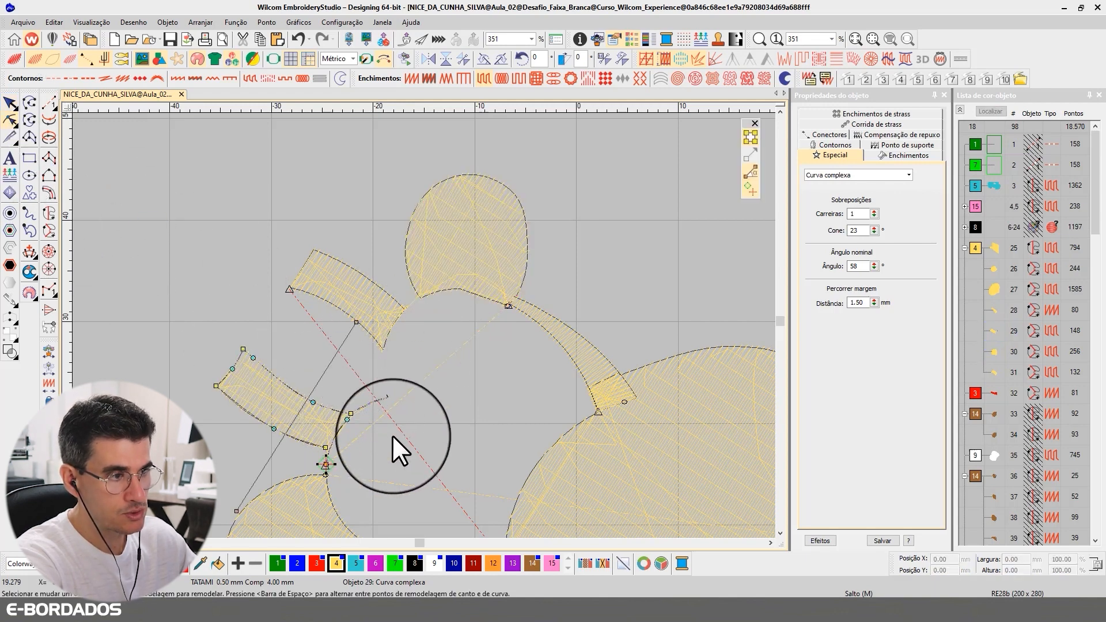
{"action": "key", "text": "Delete"}
{"action": "left_click_drag", "start_coordinate": [336, 465], "coordinate": [355, 467]}
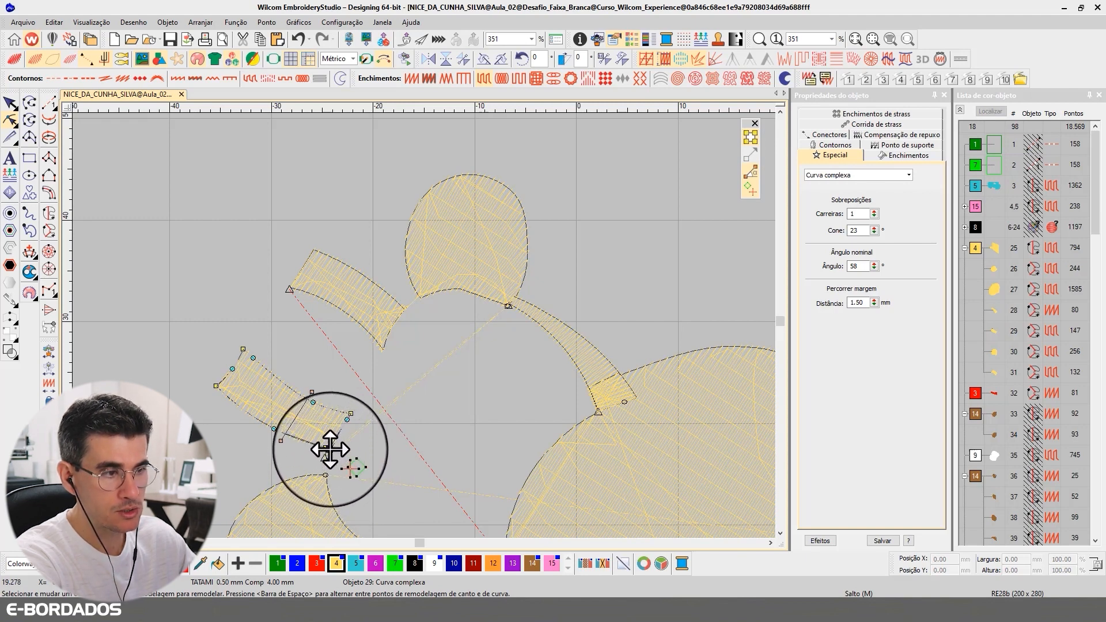
{"action": "left_click", "coordinate": [9, 103]}
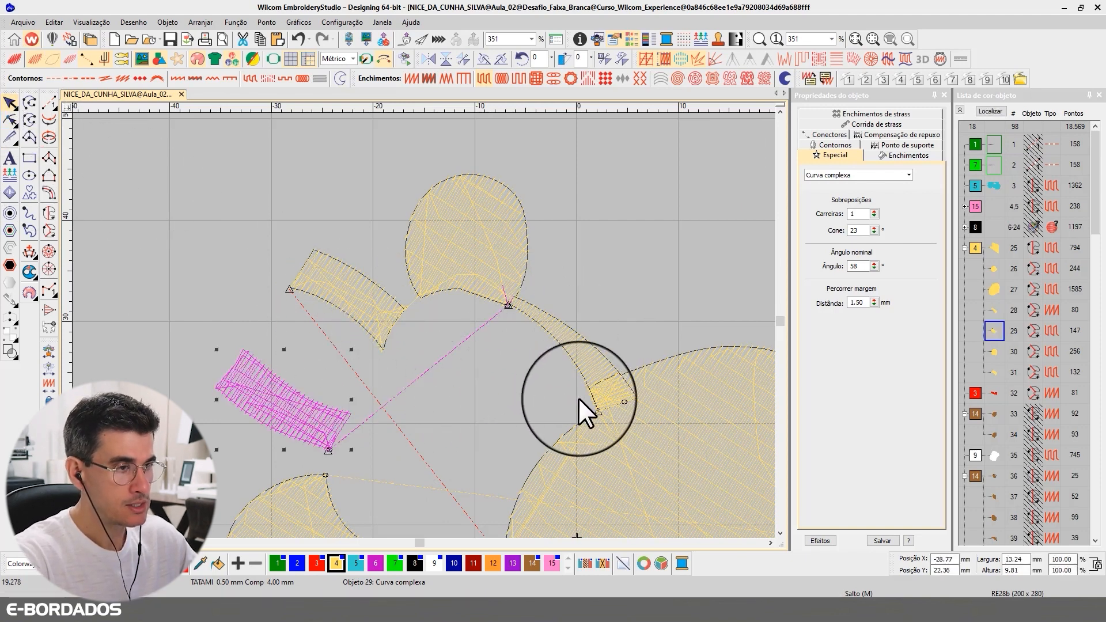
- Move the upper ear fill directly after the yellow upper strip in the stitch sequence
{"action": "left_click", "coordinate": [780, 533]}
{"action": "left_click", "coordinate": [780, 533]}
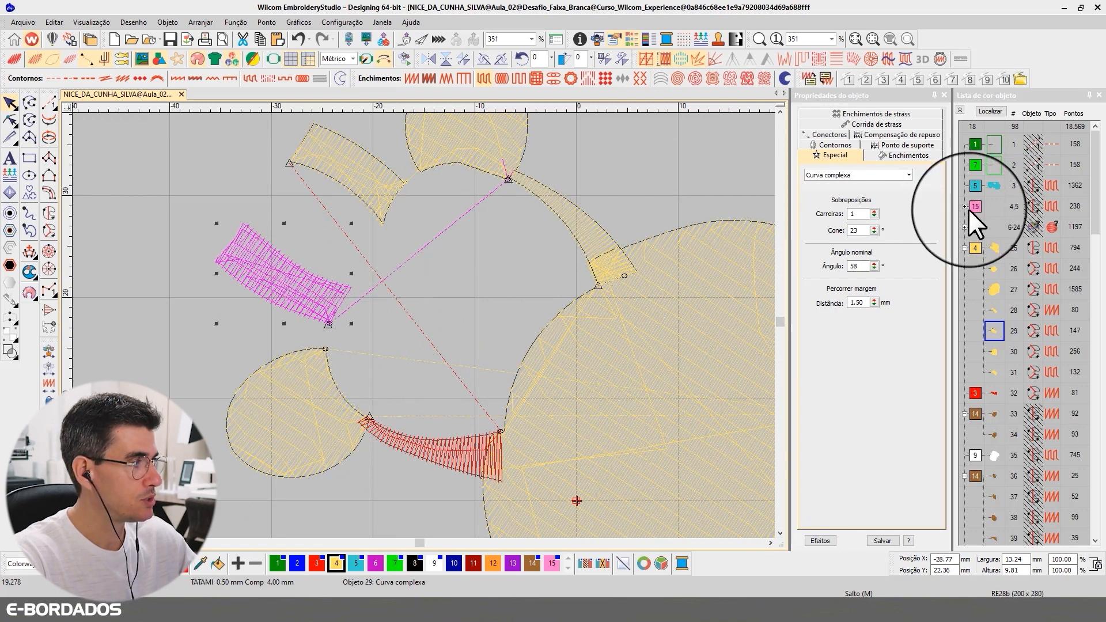
{"action": "left_click", "coordinate": [994, 311]}
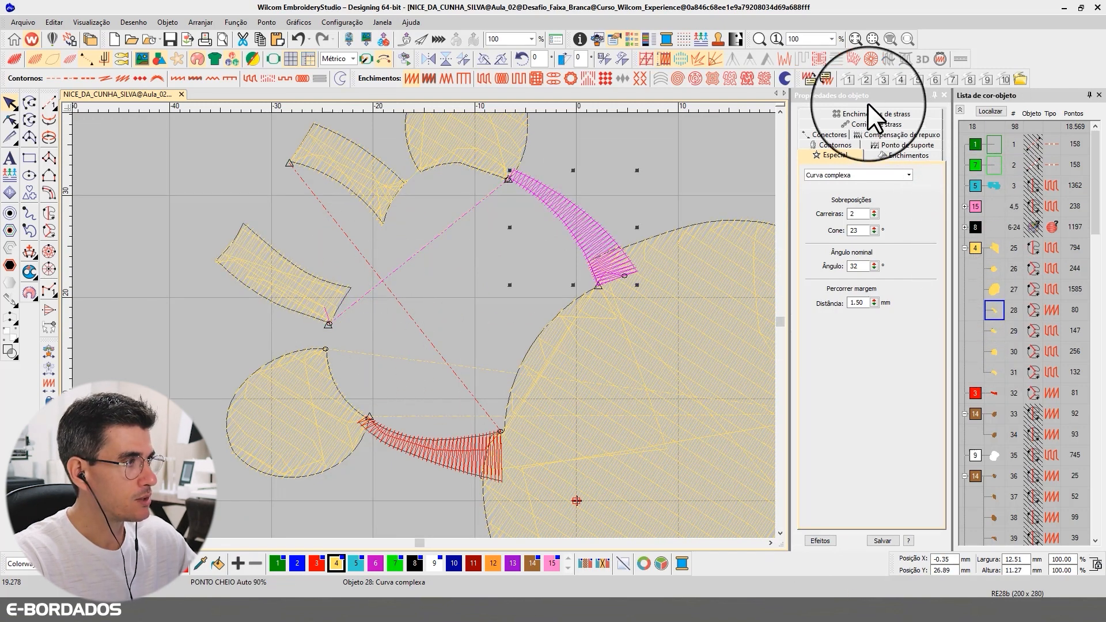
{"action": "left_click", "coordinate": [779, 111]}
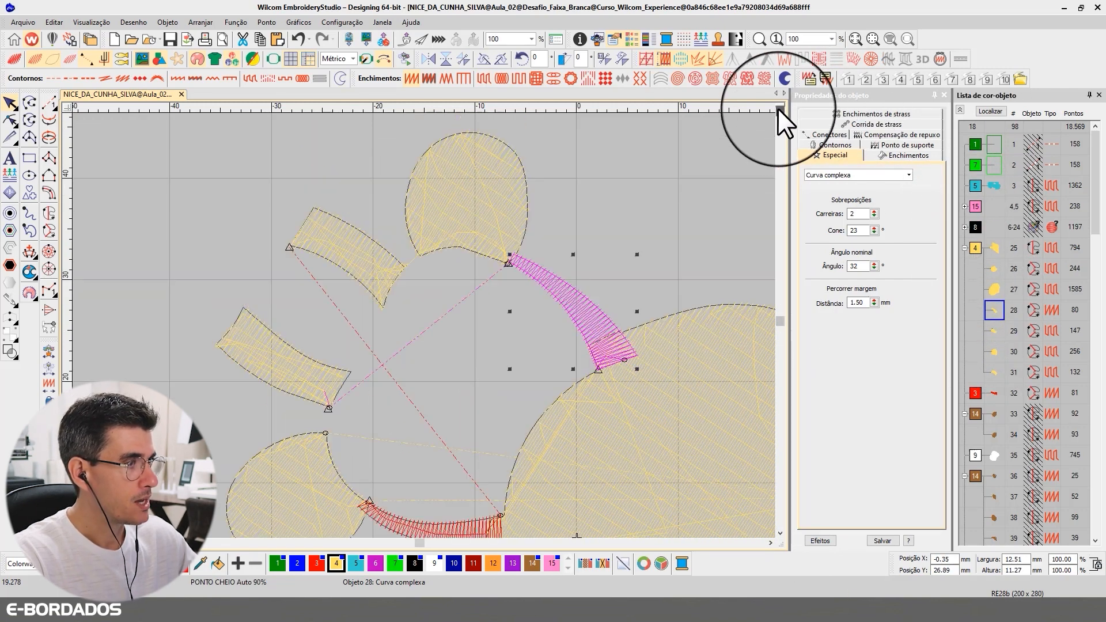
{"action": "left_click", "coordinate": [992, 350]}
{"action": "left_click_drag", "start_coordinate": [996, 351], "coordinate": [994, 323]}
{"action": "left_click", "coordinate": [994, 312]}
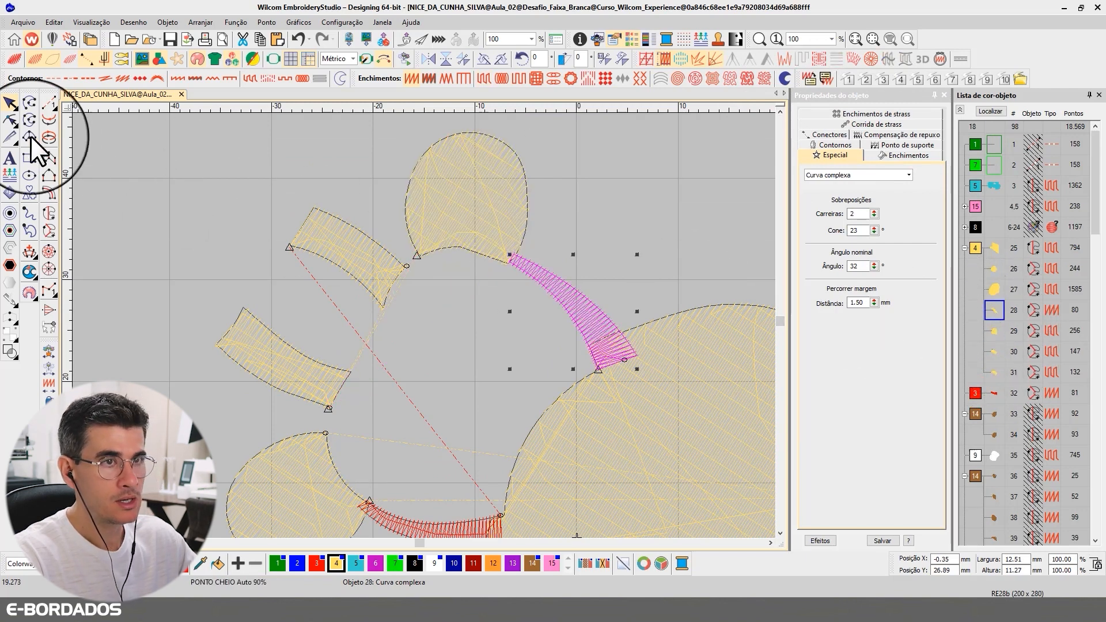
- Reshape the upper ear fill by adjusting its stitch exit point at the lower corner facing the upper horn
{"action": "left_click", "coordinate": [9, 119]}
{"action": "left_click", "coordinate": [420, 237]}
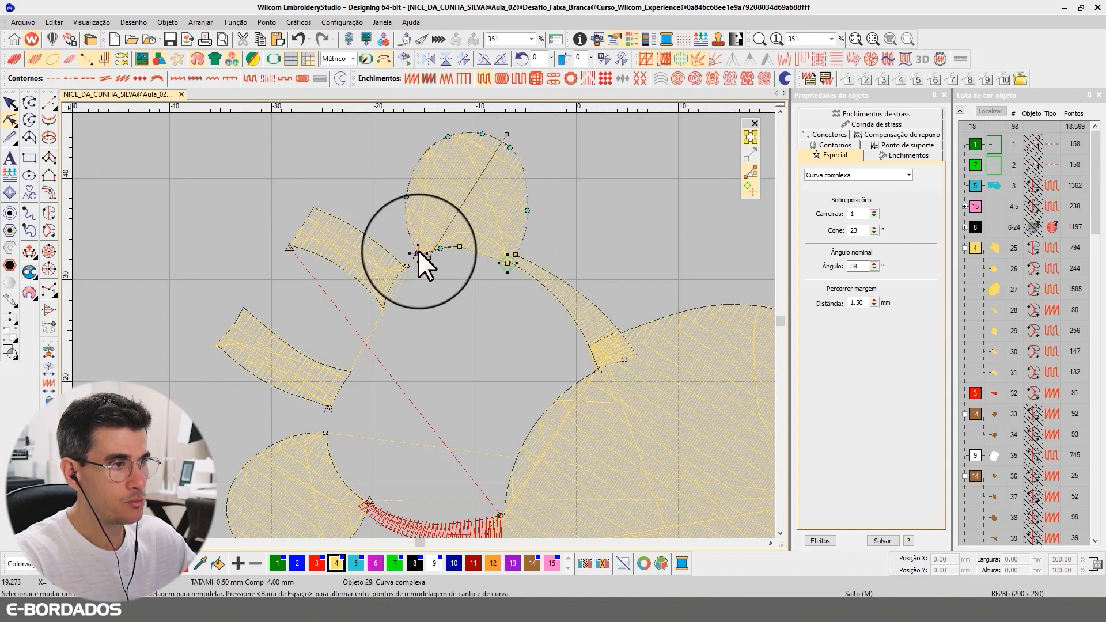
{"action": "mouse_move", "coordinate": [420, 257]}
{"action": "left_mouse_down"}
{"action": "mouse_move", "coordinate": [416, 237]}
{"action": "mouse_move", "coordinate": [413, 259]}
{"action": "left_mouse_up"}
{"action": "left_click", "coordinate": [10, 102]}
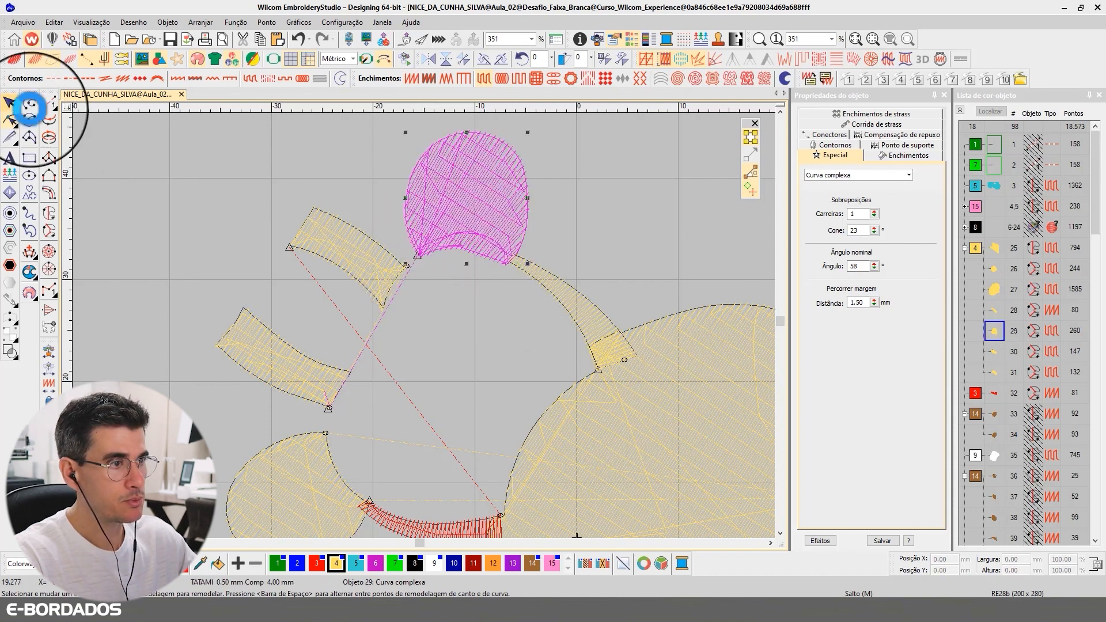
- Move the upper horn fill ahead of the lower horn fill in the yellow stitch sequence
{"action": "left_click", "coordinate": [995, 348]}
{"action": "left_click", "coordinate": [991, 365]}
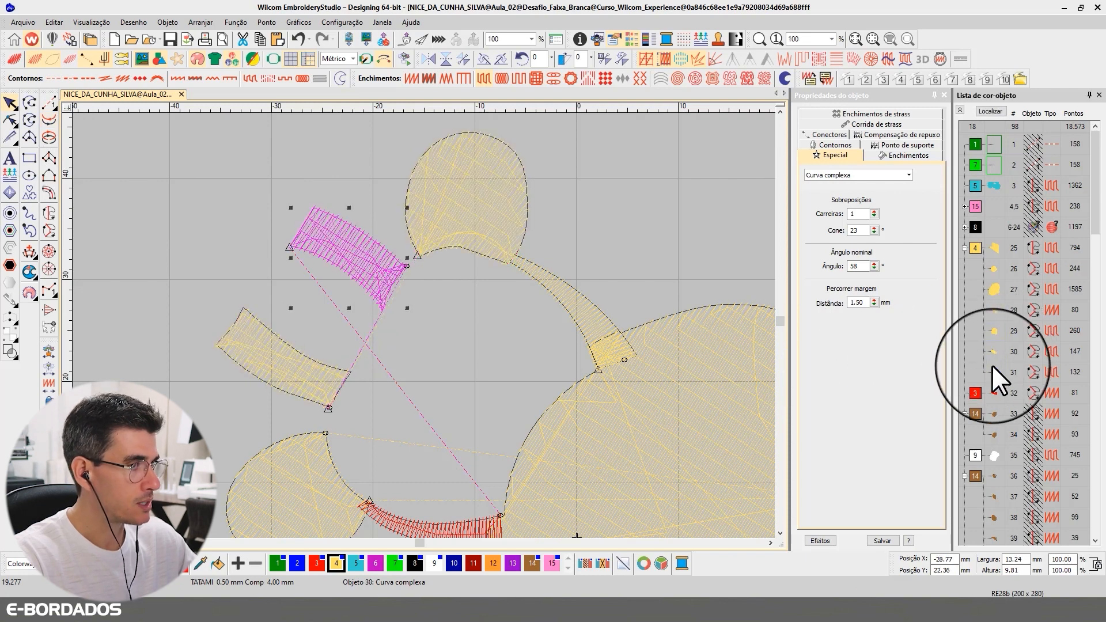
{"action": "left_click_drag", "start_coordinate": [999, 374], "coordinate": [993, 340]}
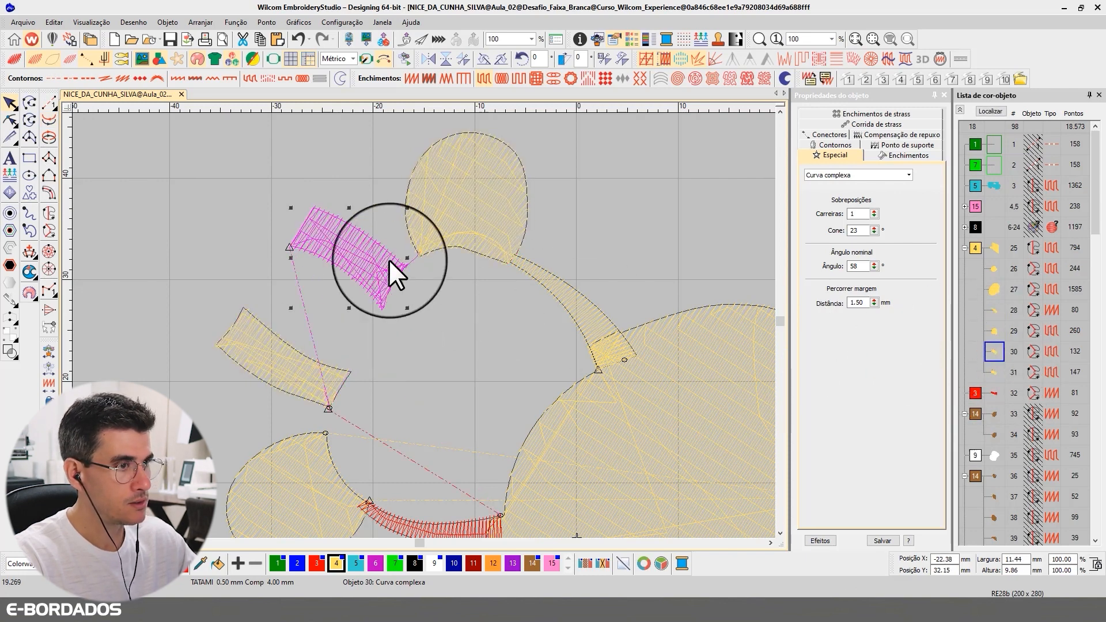
- Reshape the upper horn fill's entry beside the upper ear and exit at its lower inner corner, and move the lower horn's entry to its upper inner corner
{"action": "left_click", "coordinate": [10, 119]}
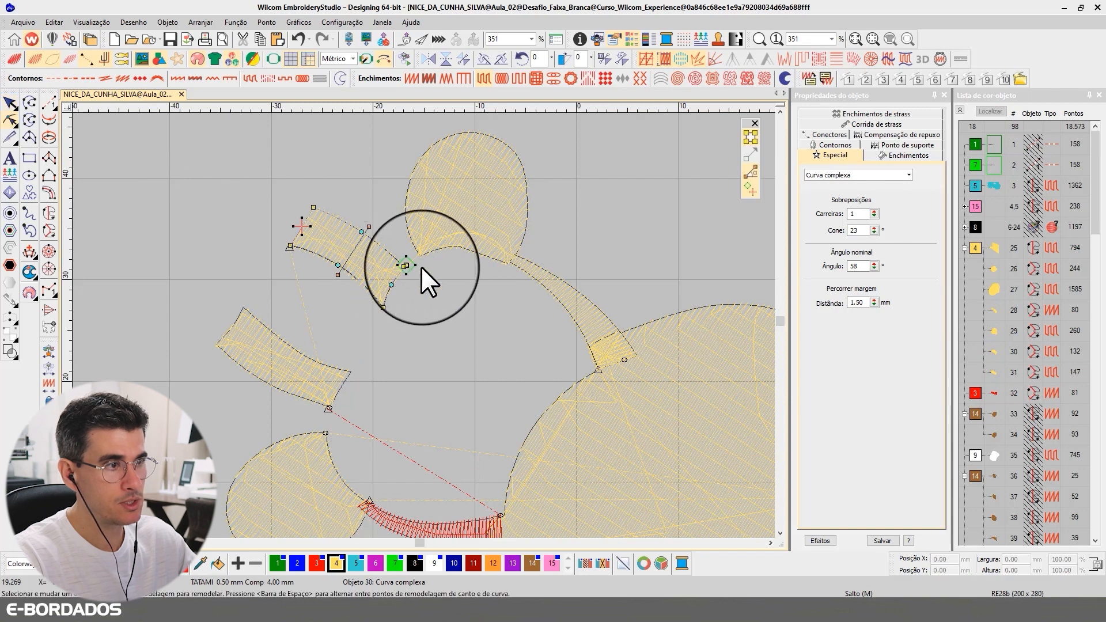
{"action": "left_click_drag", "start_coordinate": [407, 265], "coordinate": [419, 264]}
{"action": "left_click_drag", "start_coordinate": [299, 225], "coordinate": [384, 324]}
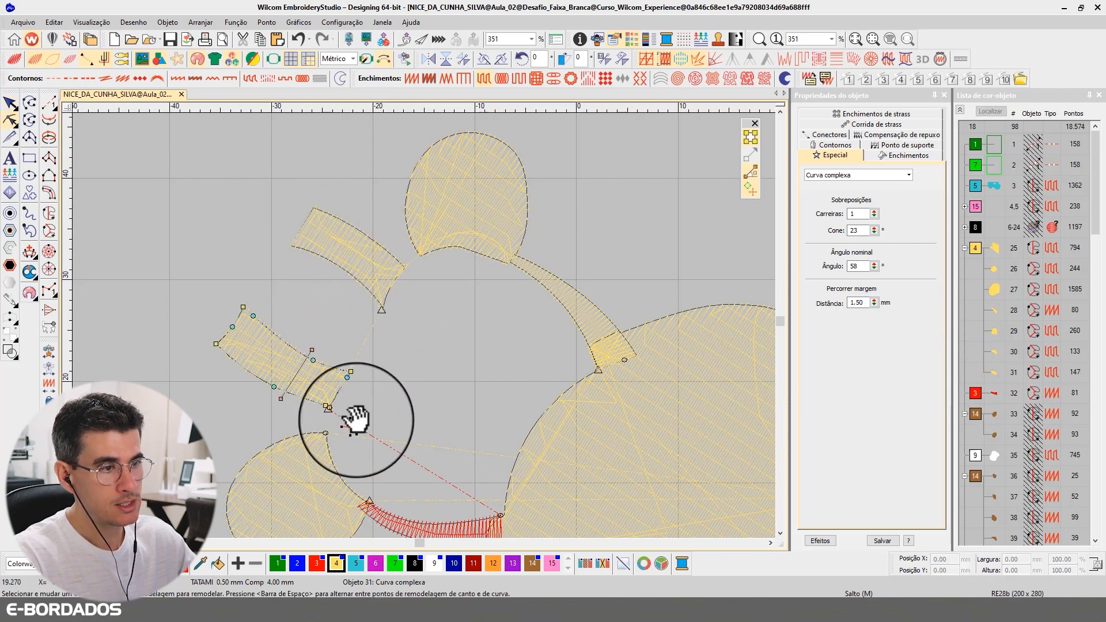
{"action": "left_click", "coordinate": [346, 387]}
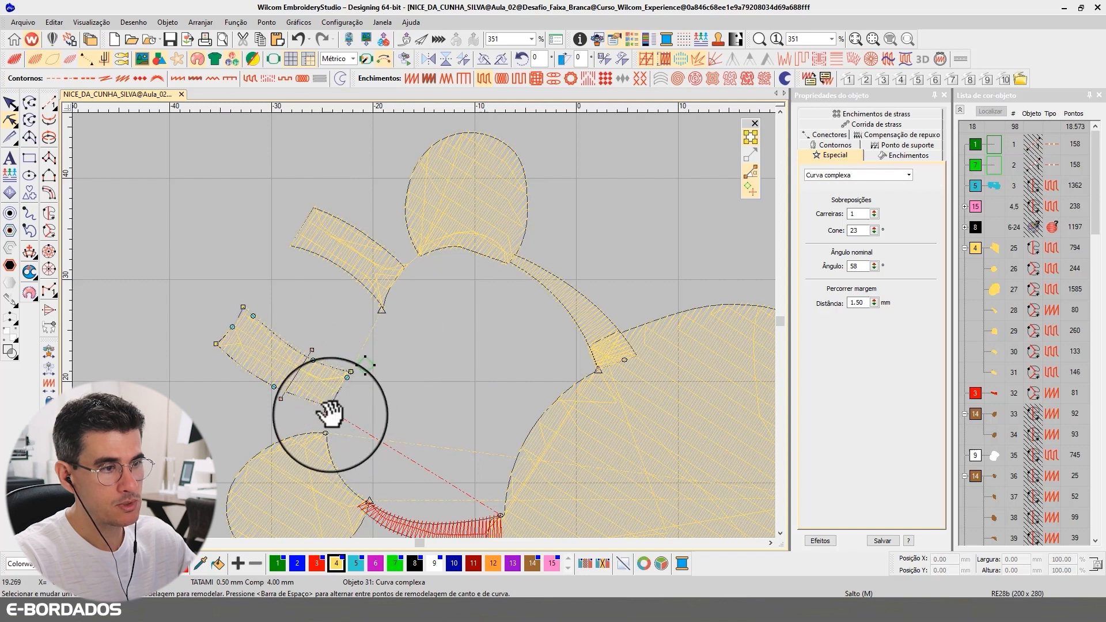
{"action": "left_click", "coordinate": [10, 104]}
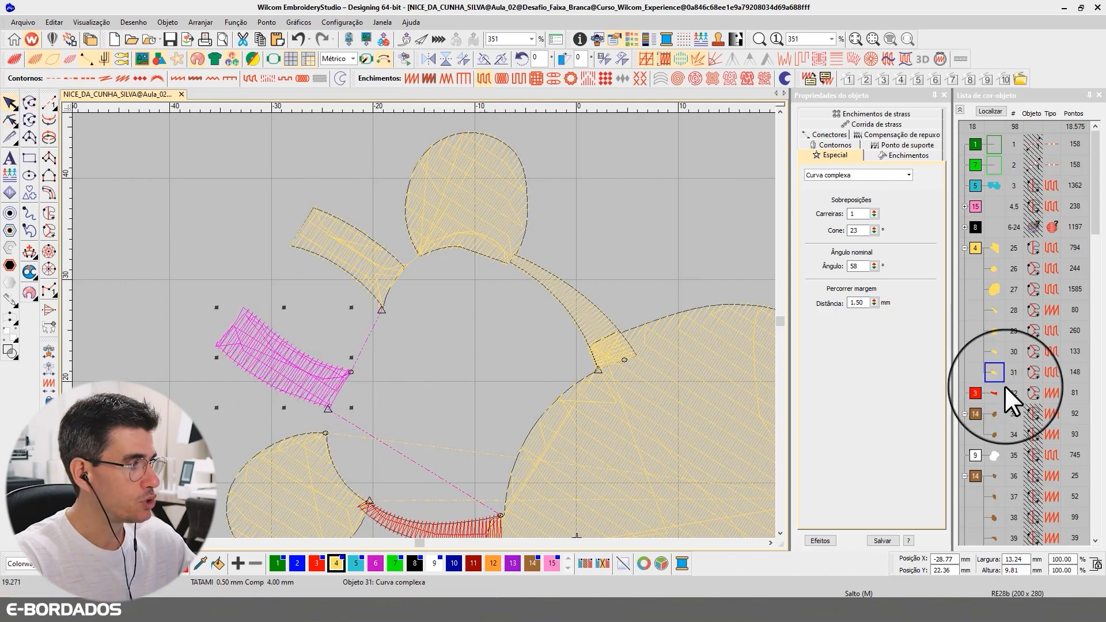
- Move the lower ear fill directly after the lower horn fill, to the end of the yellow stitch sequence
{"action": "left_click", "coordinate": [996, 281]}
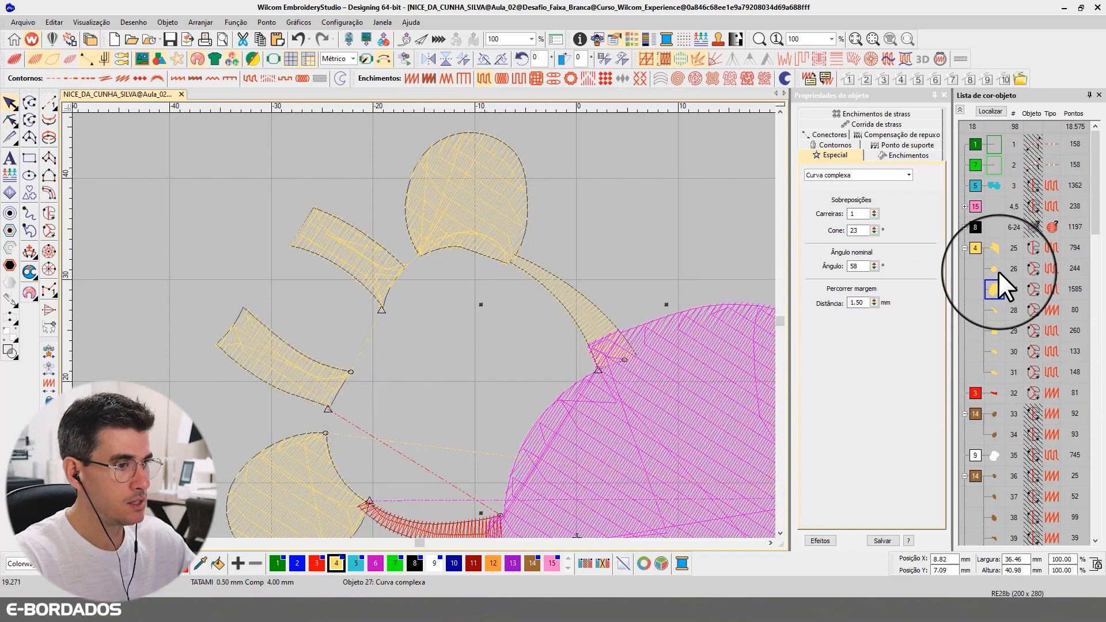
{"action": "left_click", "coordinate": [997, 271]}
{"action": "left_click_drag", "start_coordinate": [995, 271], "coordinate": [998, 381]}
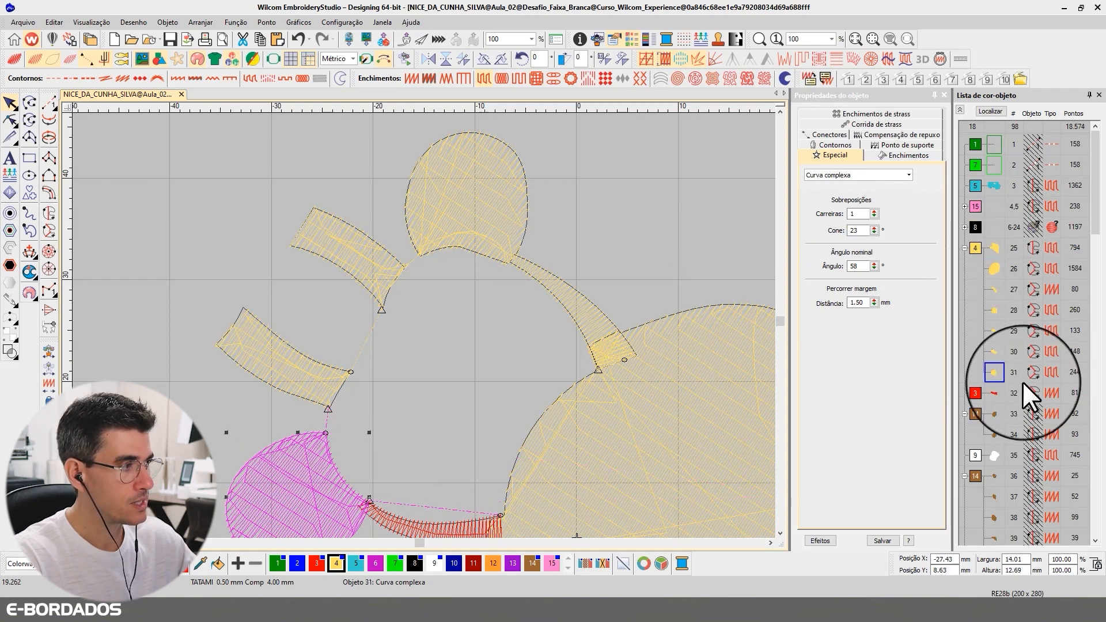
- Reshape the lower ear fill by adjusting its stitch entry point at the upper corner facing the lower horn
{"action": "left_click", "coordinate": [9, 120]}
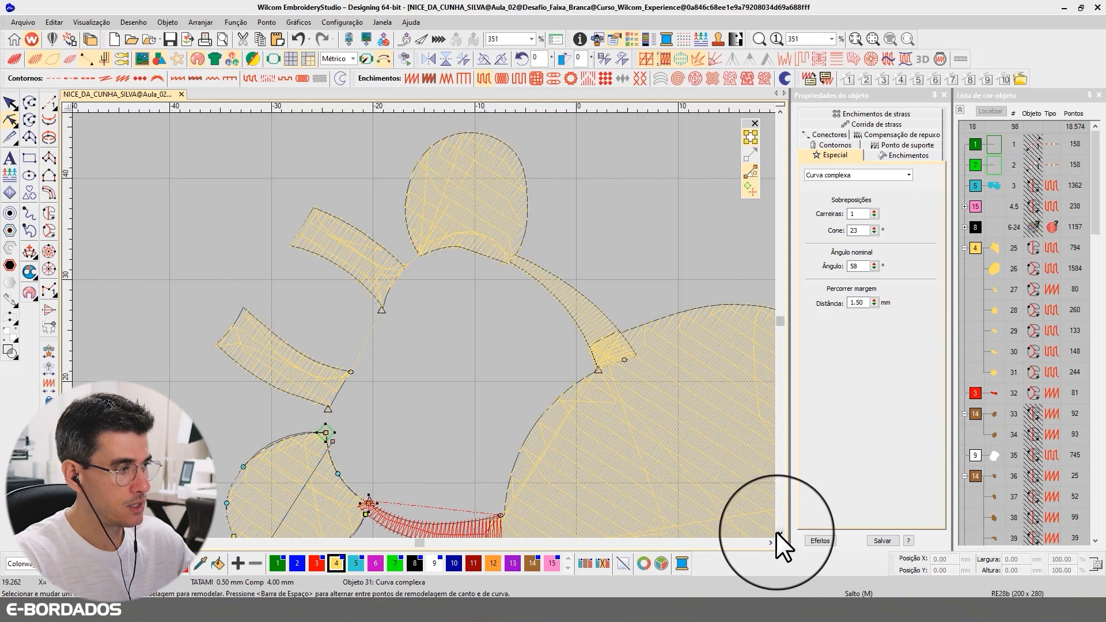
{"action": "scroll", "coordinate": [776, 531], "scroll_direction": "down", "scroll_amount": 5}
{"action": "left_click_drag", "start_coordinate": [326, 228], "coordinate": [326, 216]}
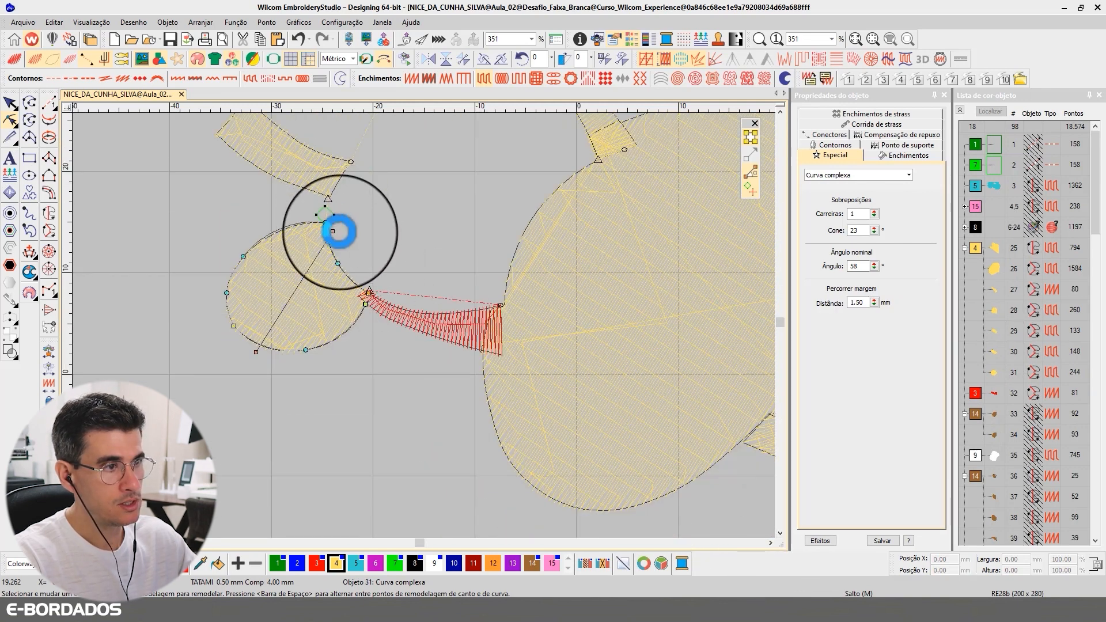
{"action": "left_click", "coordinate": [9, 102]}
- Recolour the red lower strip with yellow colour 4 and move its stitch entry point to the narrow end joining the lower ear
{"action": "left_click", "coordinate": [434, 311]}
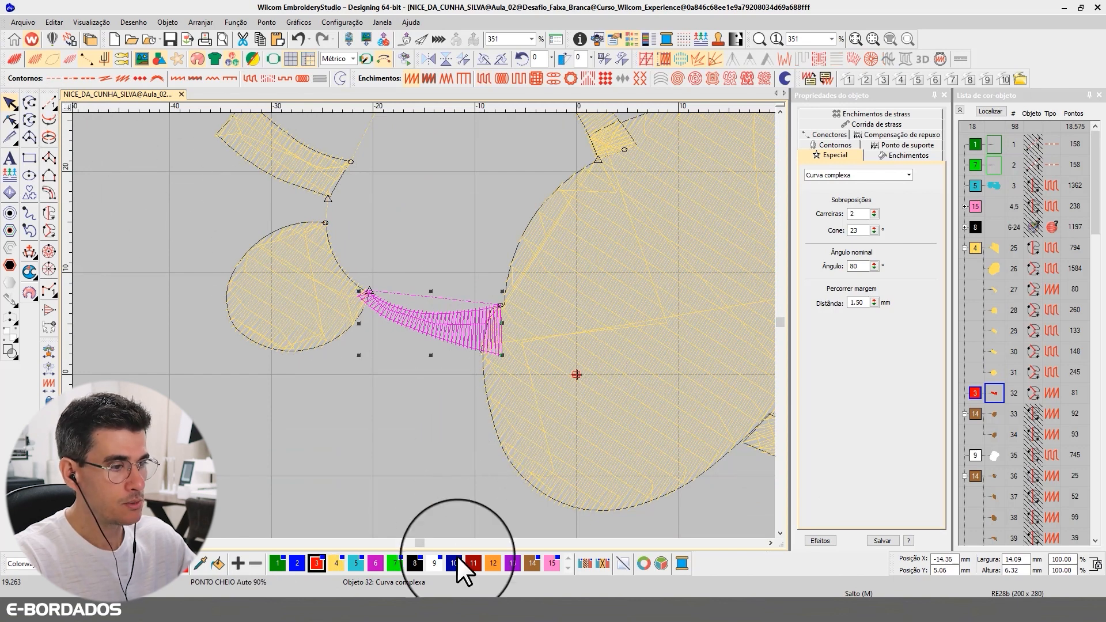
{"action": "left_click", "coordinate": [337, 563]}
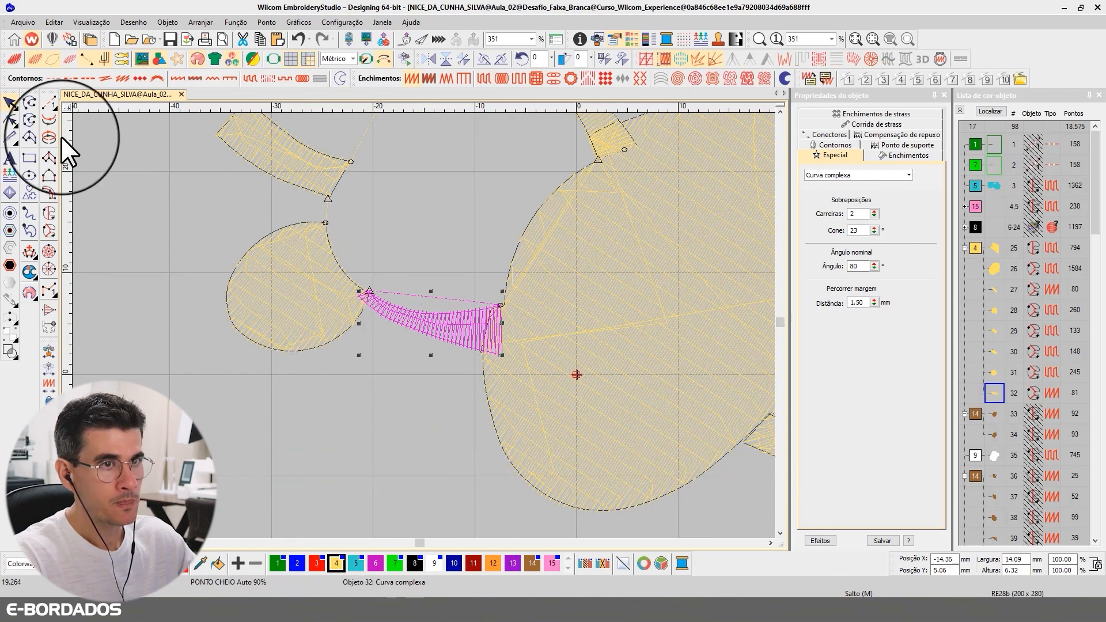
{"action": "left_click", "coordinate": [10, 120]}
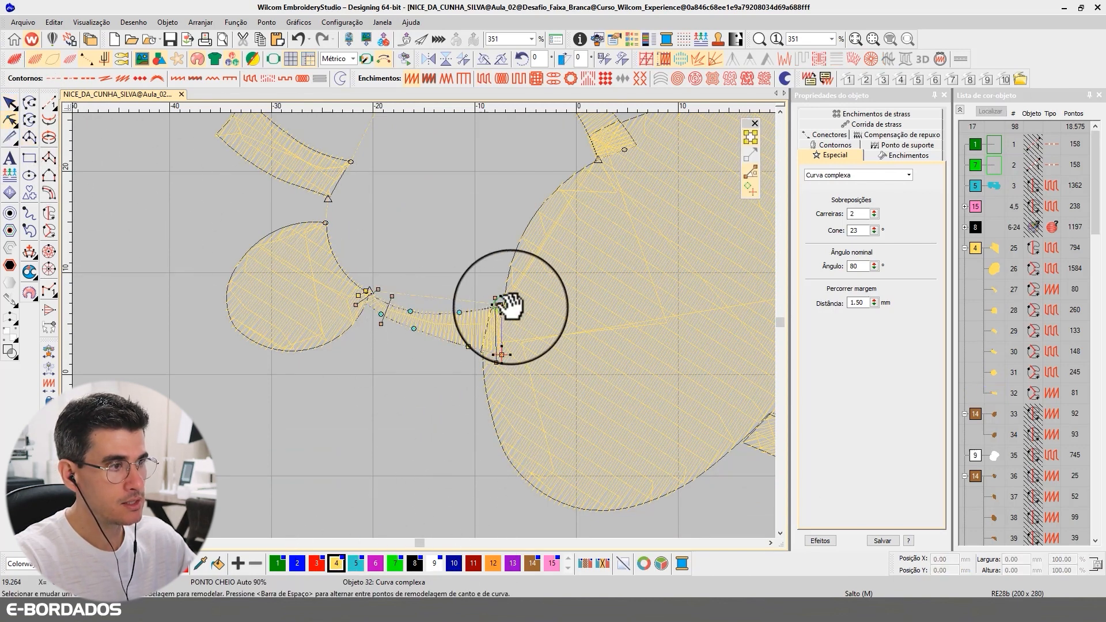
{"action": "left_click_drag", "start_coordinate": [501, 306], "coordinate": [365, 294]}
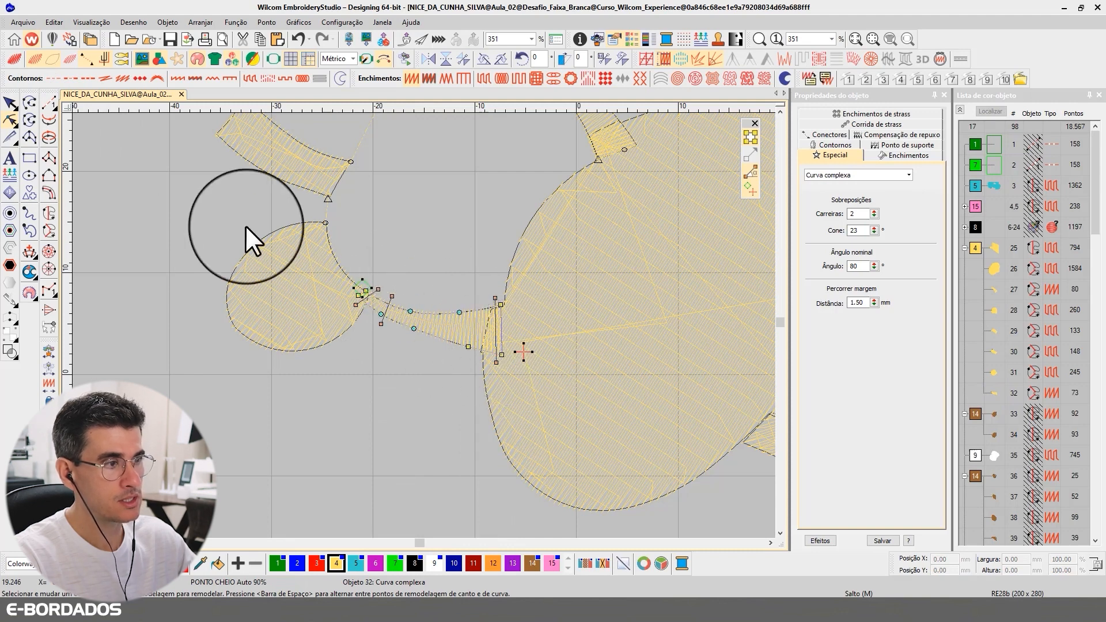
{"action": "left_click", "coordinate": [10, 103]}
{"action": "left_click", "coordinate": [123, 220]}
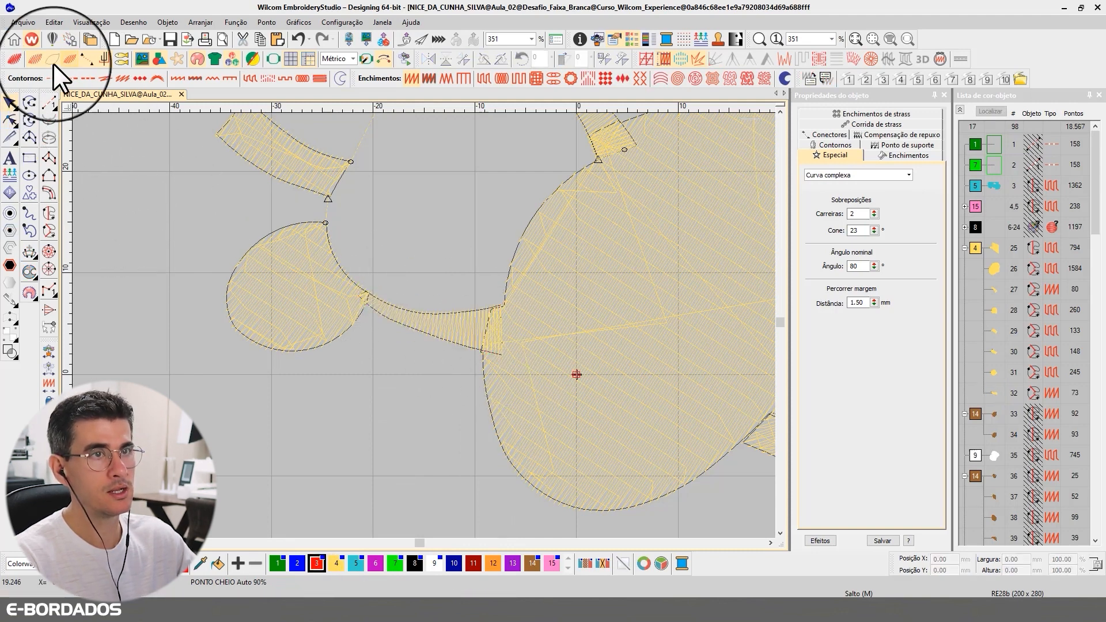
- Examine the giraffe's yellow pieces and their connecting stitches, comparing the stitch view with the realistic preview and the complete design
{"action": "left_click", "coordinate": [19, 60]}
{"action": "scroll", "coordinate": [429, 323], "scroll_direction": "down", "scroll_amount": 4}
{"action": "key", "text": "t"}
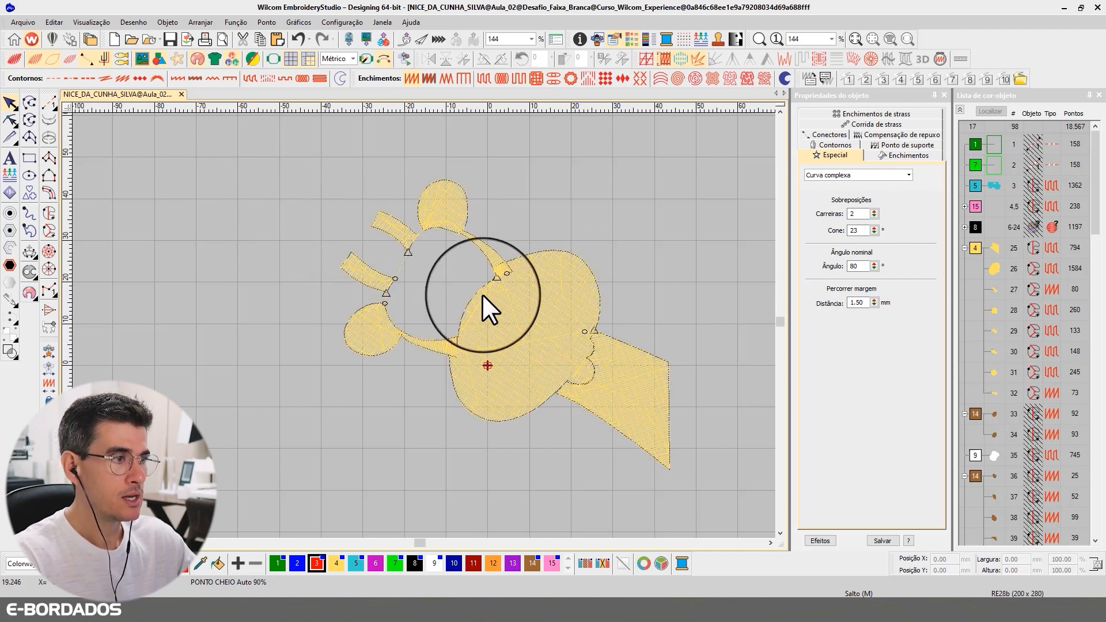
{"action": "key", "text": "b"}
{"action": "left_click_drag", "start_coordinate": [330, 180], "coordinate": [676, 464]}
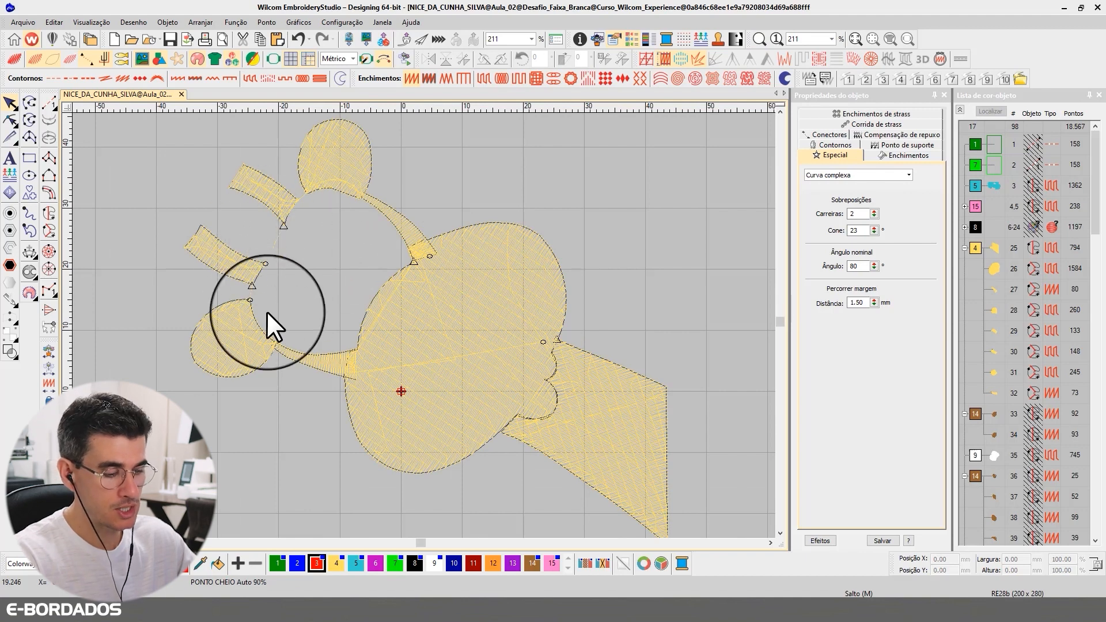
{"action": "key", "text": "t"}
{"action": "key", "text": "t"}
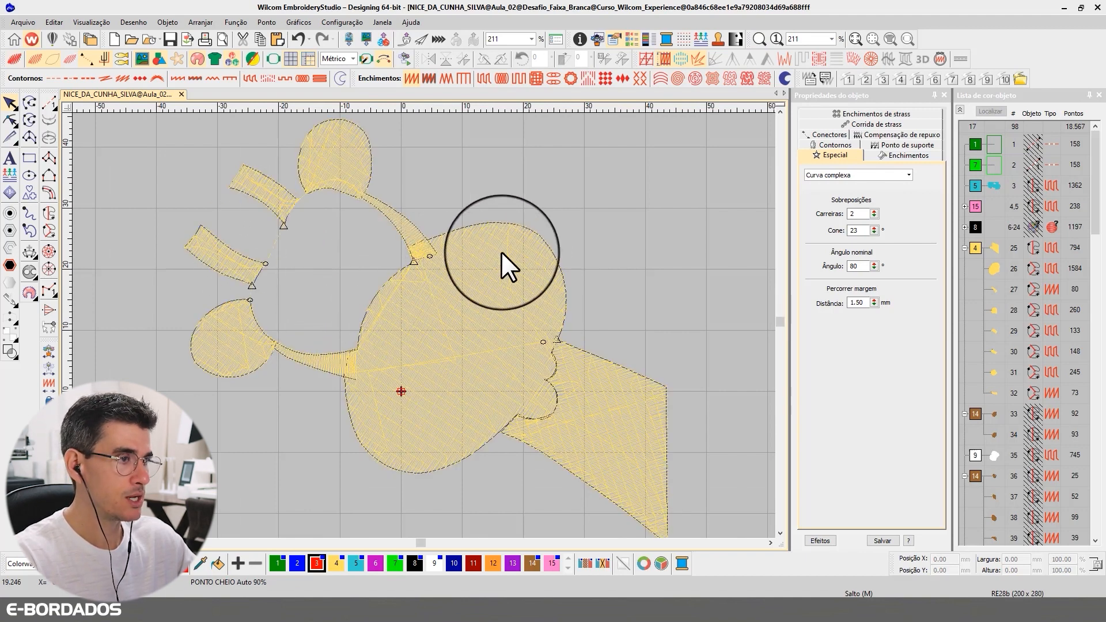
{"action": "key", "text": "t"}
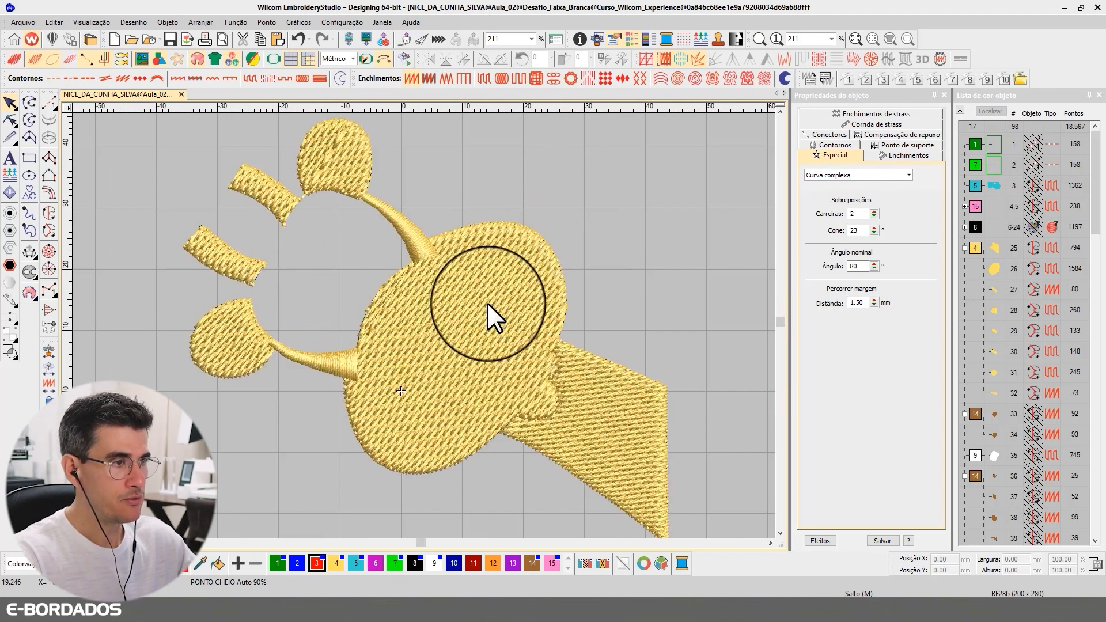
{"action": "left_click", "coordinate": [391, 214]}
{"action": "left_click", "coordinate": [338, 358]}
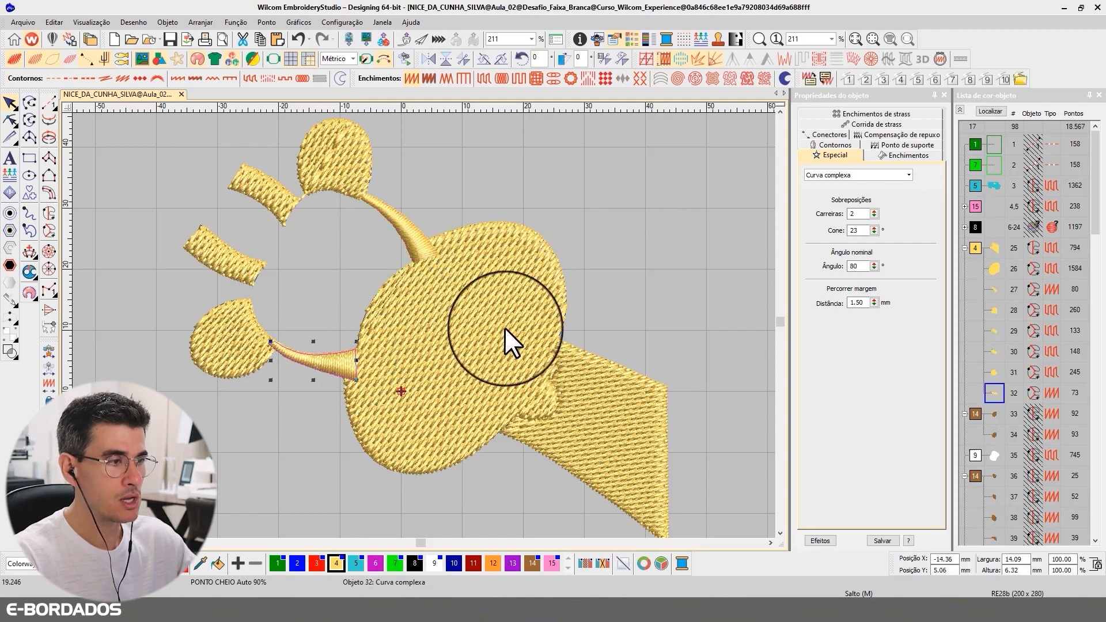
{"action": "left_click", "coordinate": [528, 286]}
{"action": "key", "text": "t"}
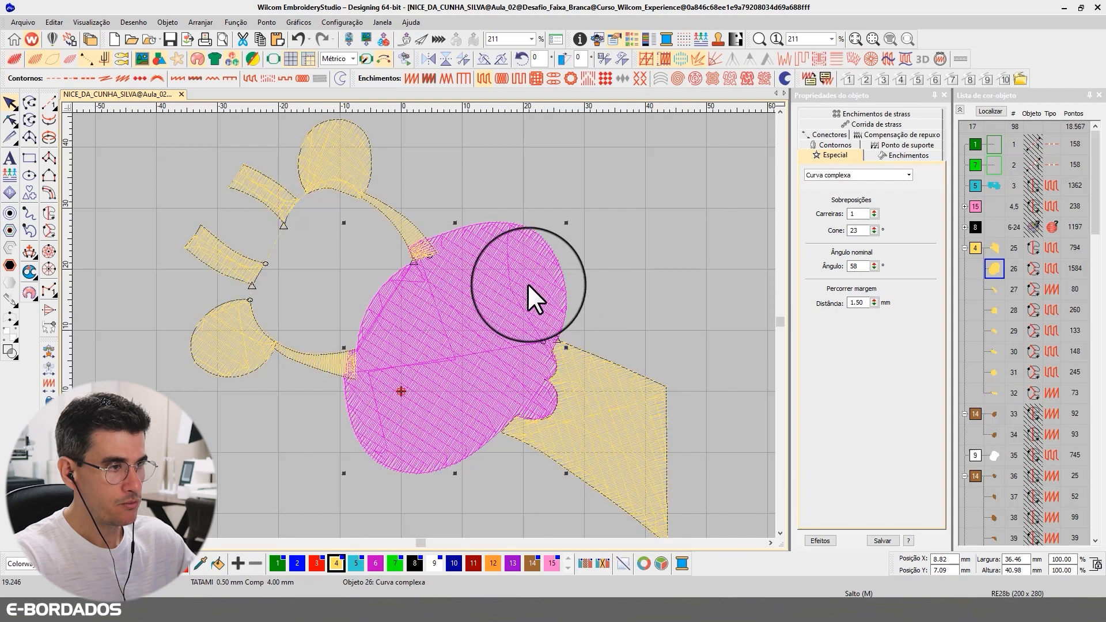
{"action": "left_click", "coordinate": [586, 270]}
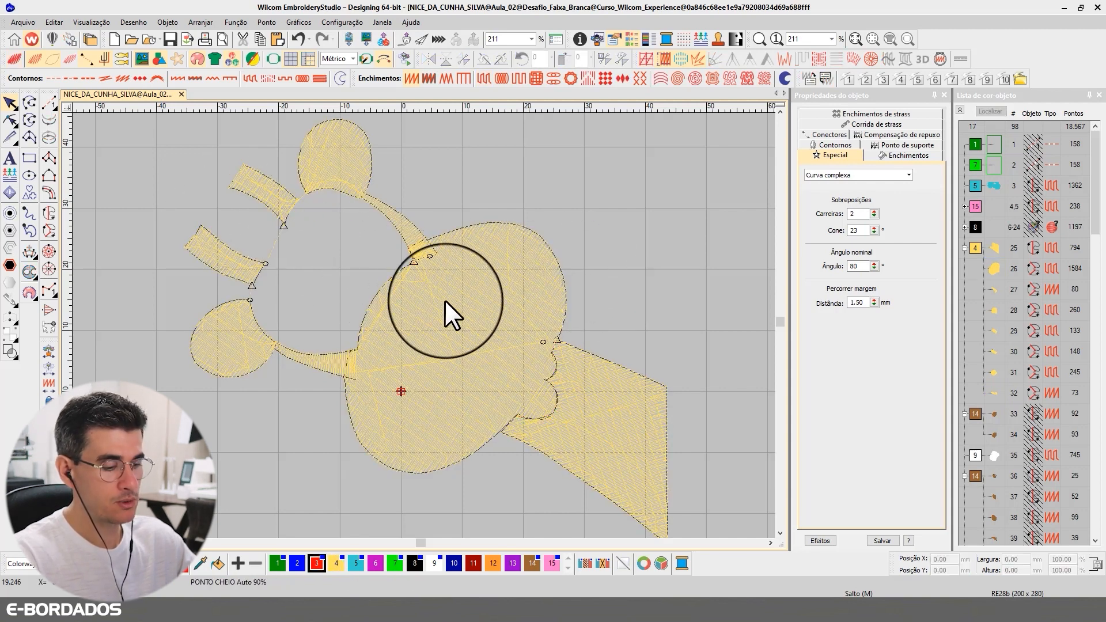
{"action": "key", "text": "t"}
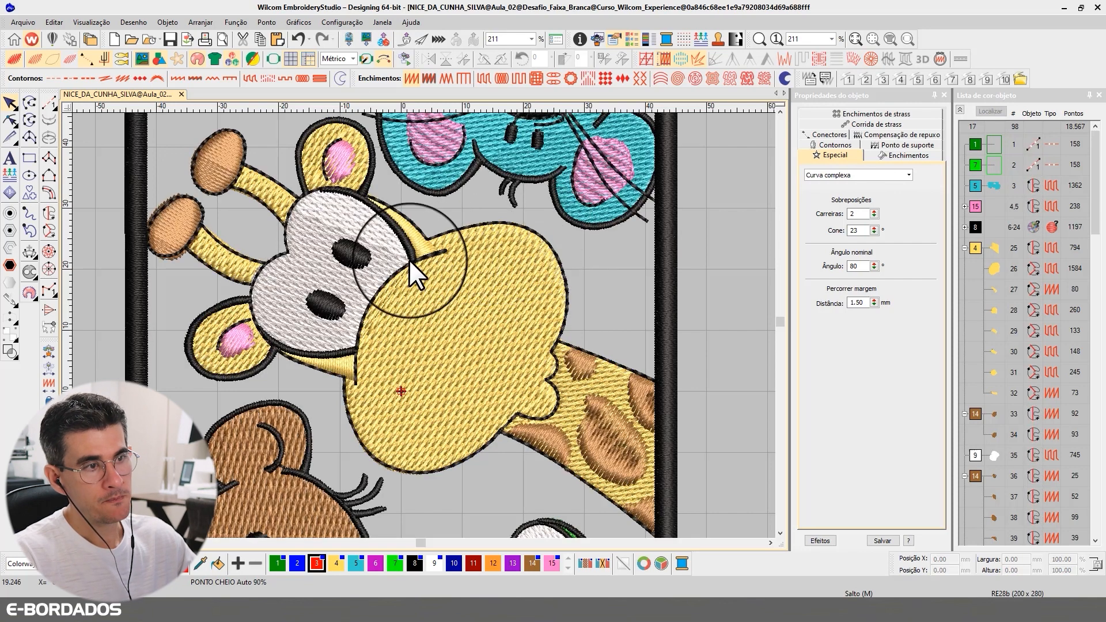
- Check the horn and strip objects' order in the sequence, isolate all colour 4 objects, and inspect the connection between the two horns in stitch view
{"action": "left_click", "coordinate": [282, 199]}
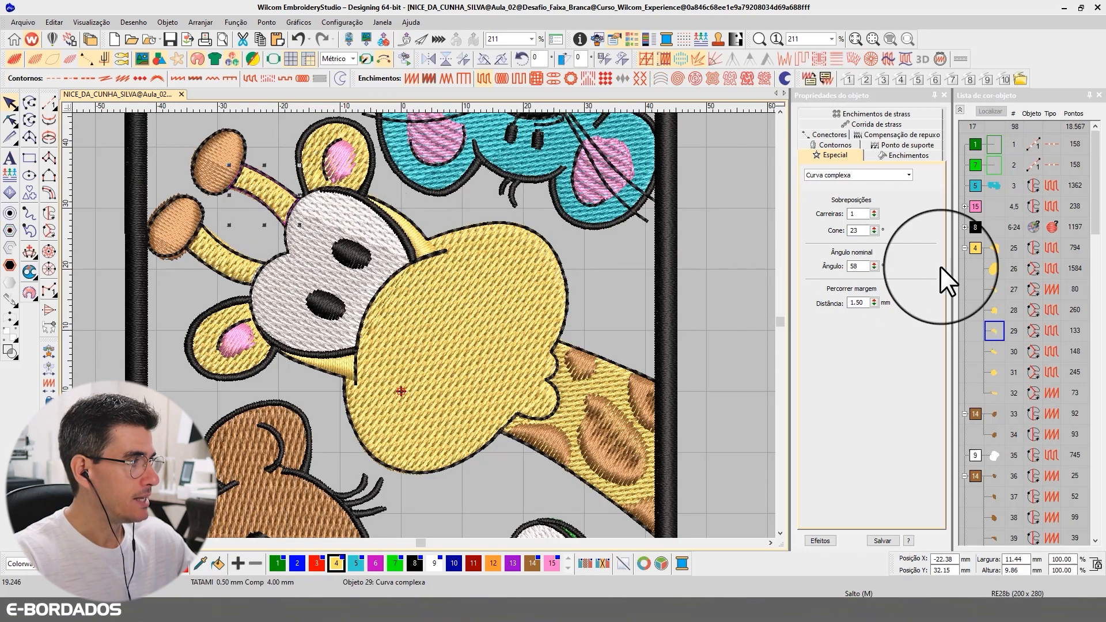
{"action": "left_click", "coordinate": [993, 331]}
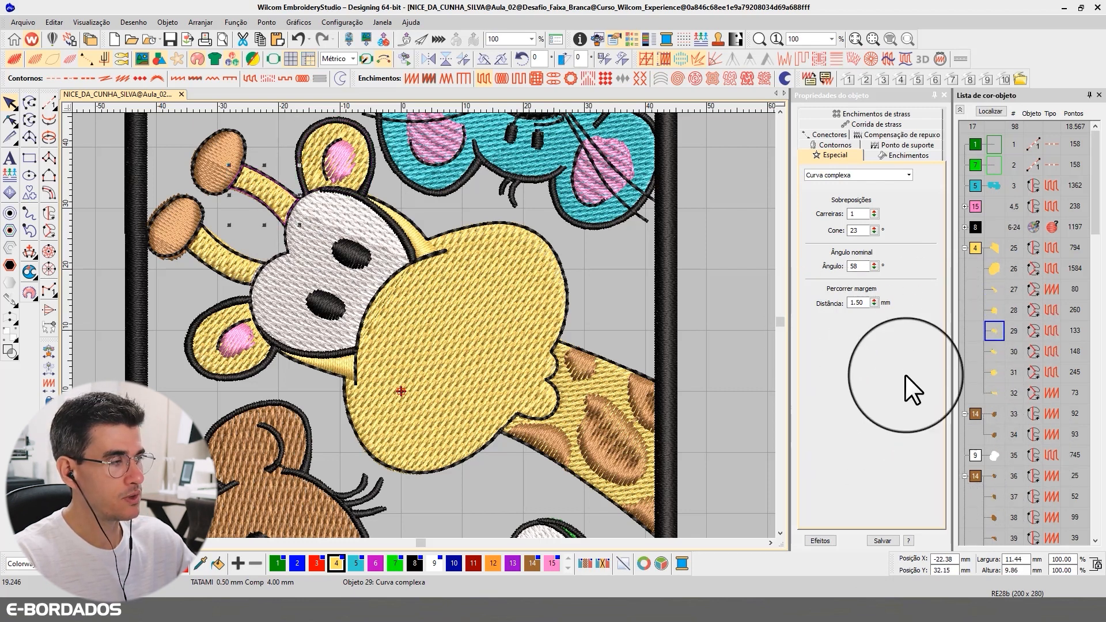
{"action": "left_click", "coordinate": [994, 291]}
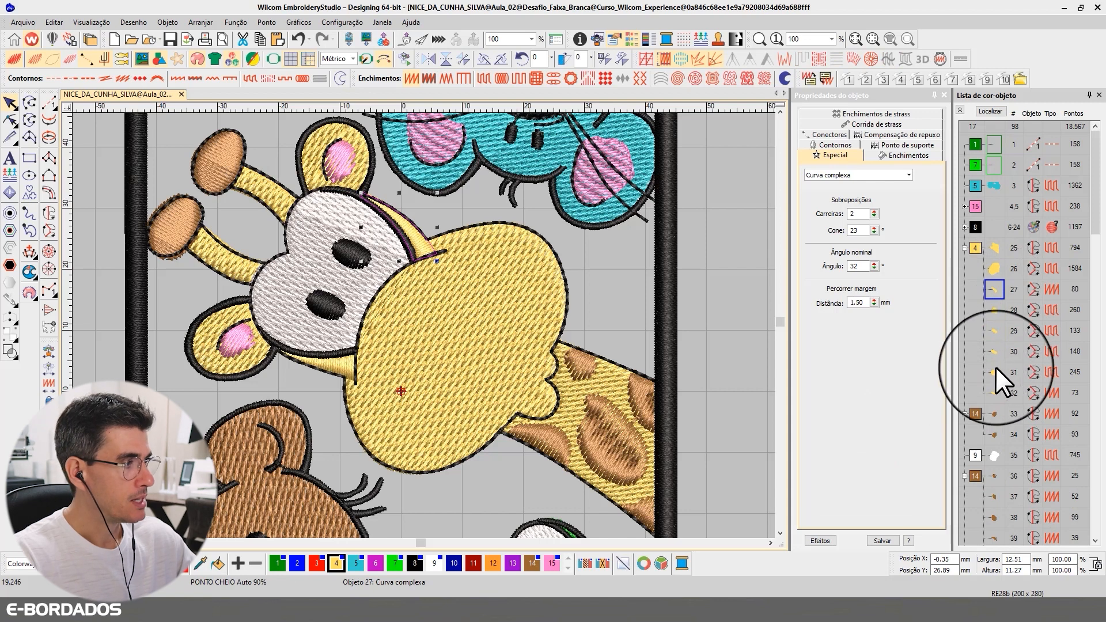
{"action": "left_click", "coordinate": [993, 339]}
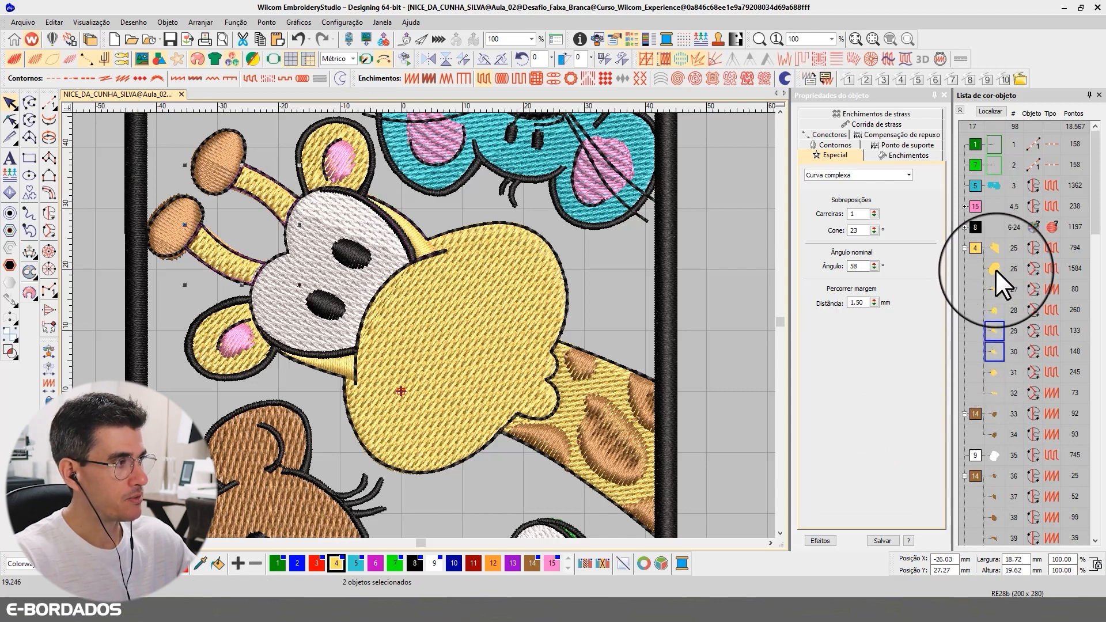
{"action": "left_click", "coordinate": [975, 248]}
{"action": "left_click", "coordinate": [987, 110]}
{"action": "left_click", "coordinate": [986, 108]}
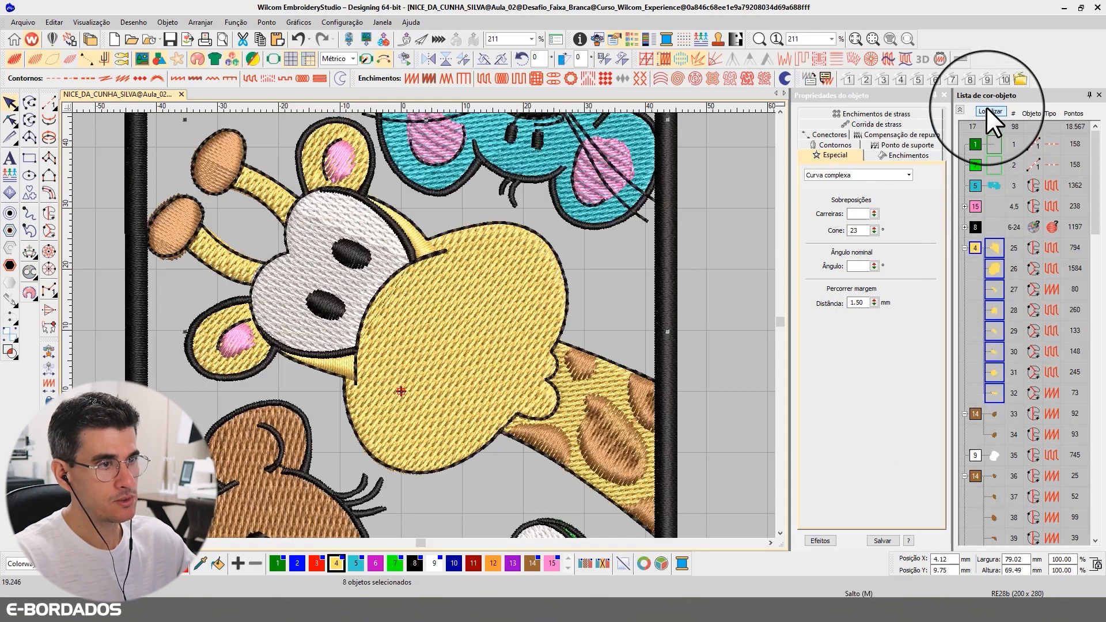
{"action": "key", "text": "shift+s"}
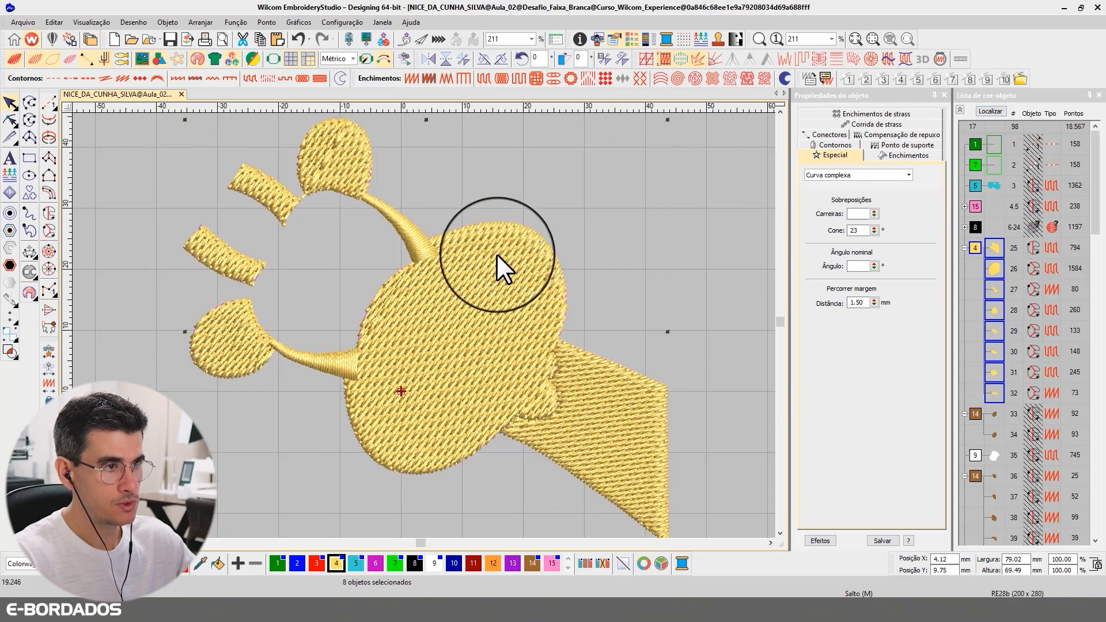
{"action": "key", "text": "Escape"}
{"action": "key", "text": "t"}
{"action": "left_click", "coordinate": [274, 202]}
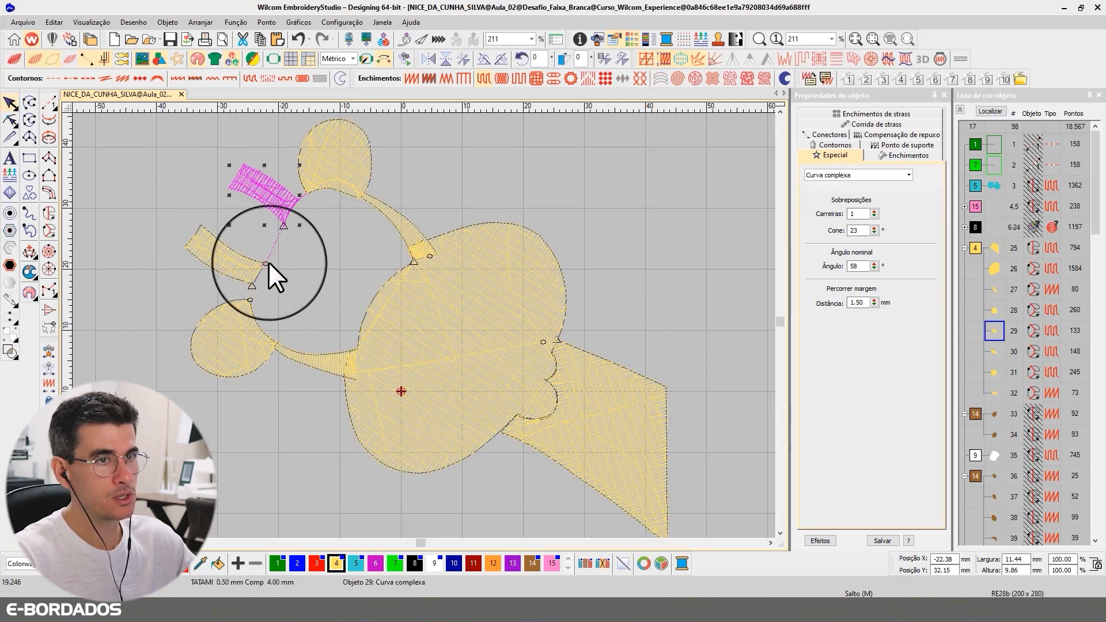
- Draw an open running-stitch line with 2.50 mm stitches from the upper horn's exit point through two bends to the lower horn's entry point
{"action": "left_click", "coordinate": [49, 104]}
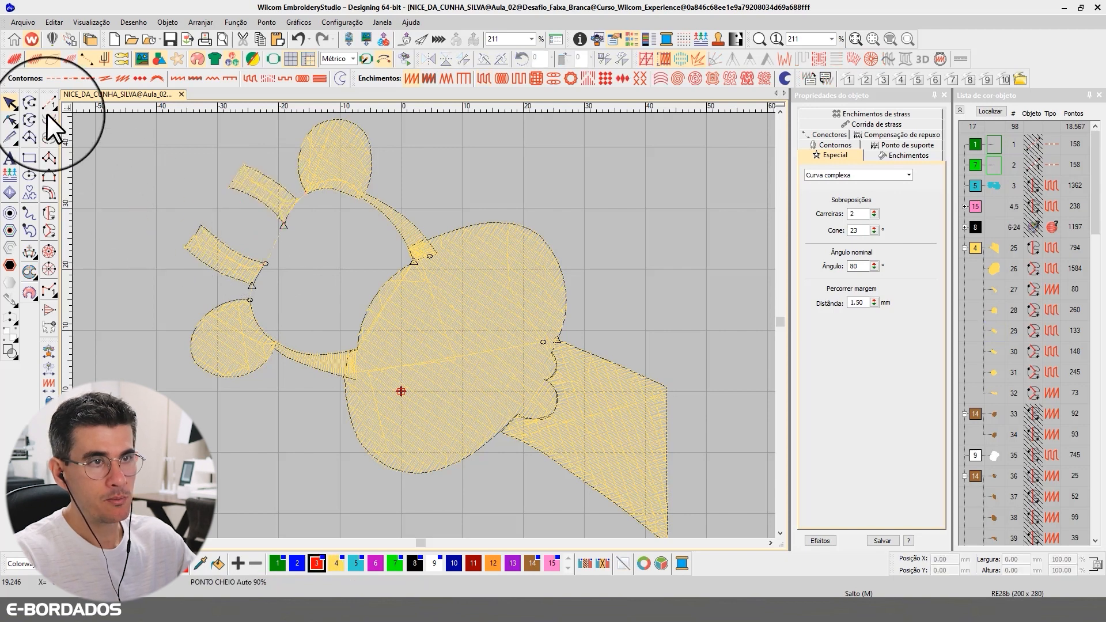
{"action": "left_click", "coordinate": [284, 226]}
{"action": "left_click", "coordinate": [293, 241]}
{"action": "left_click", "coordinate": [279, 266]}
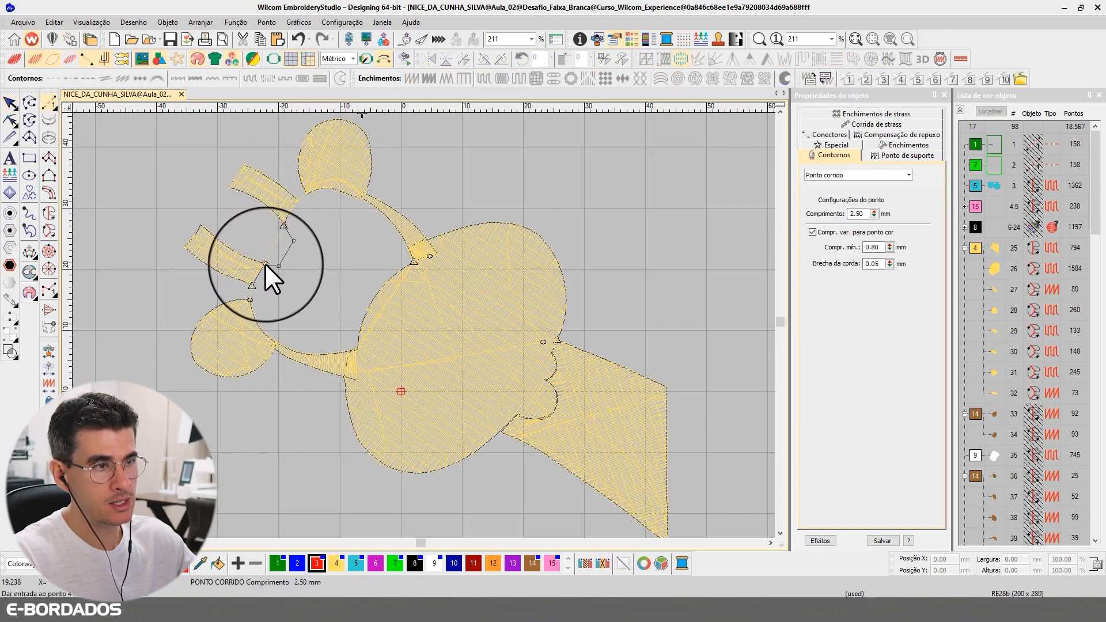
{"action": "left_click", "coordinate": [265, 264]}
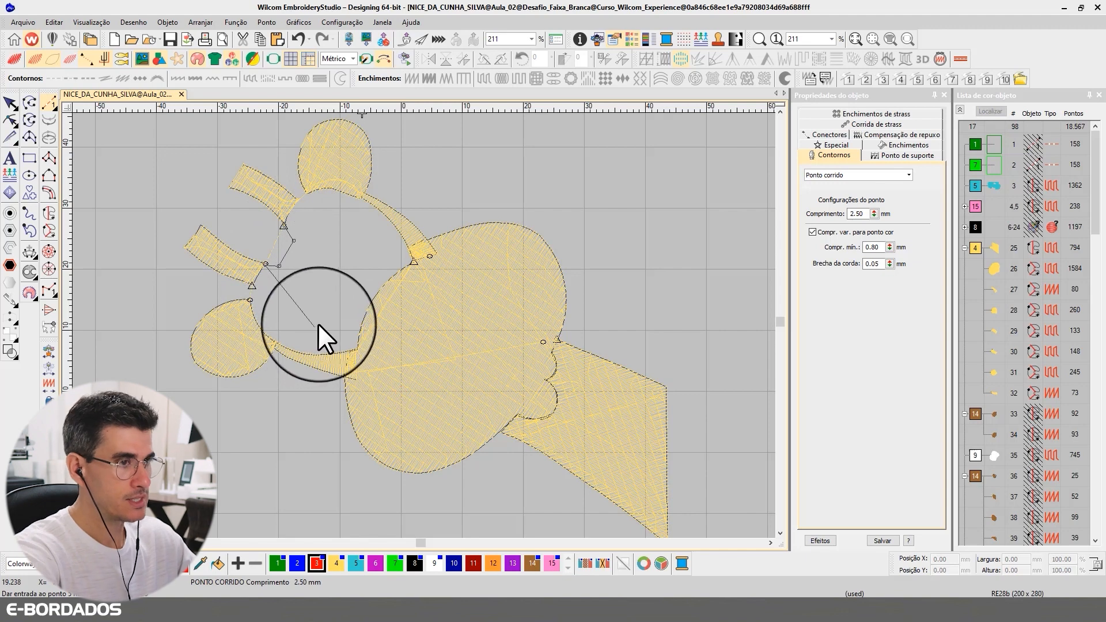
{"action": "key", "text": "Return"}
{"action": "left_click", "coordinate": [10, 103]}
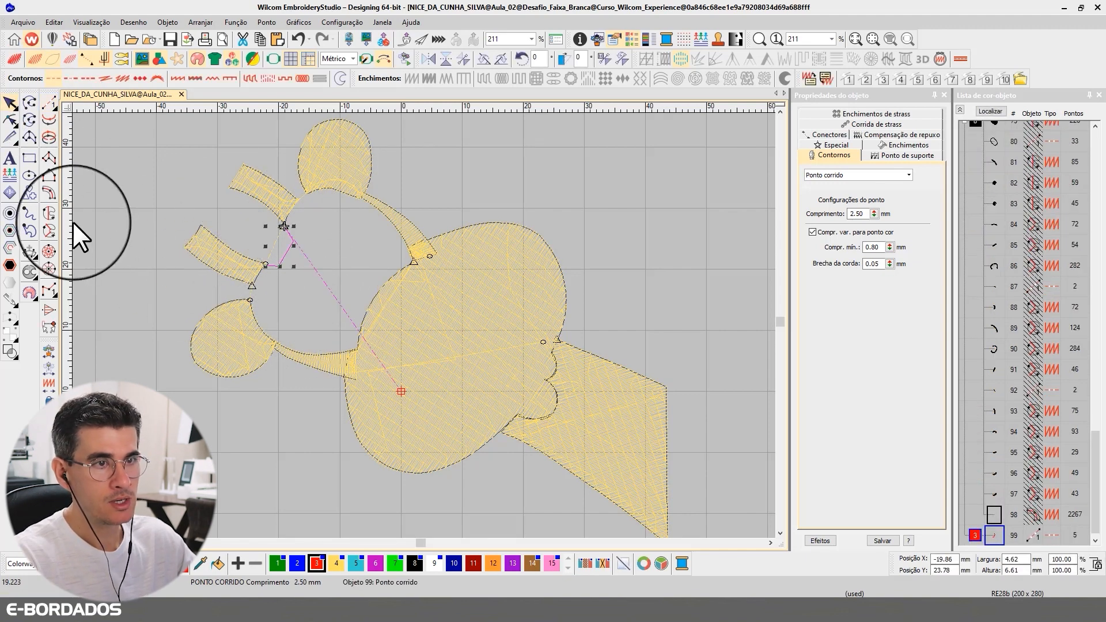
- Draw an open running-stitch line with 2.50 mm stitches from the lower horn's exit point through two bends to the lower ear's entry point
{"action": "left_click", "coordinate": [48, 104]}
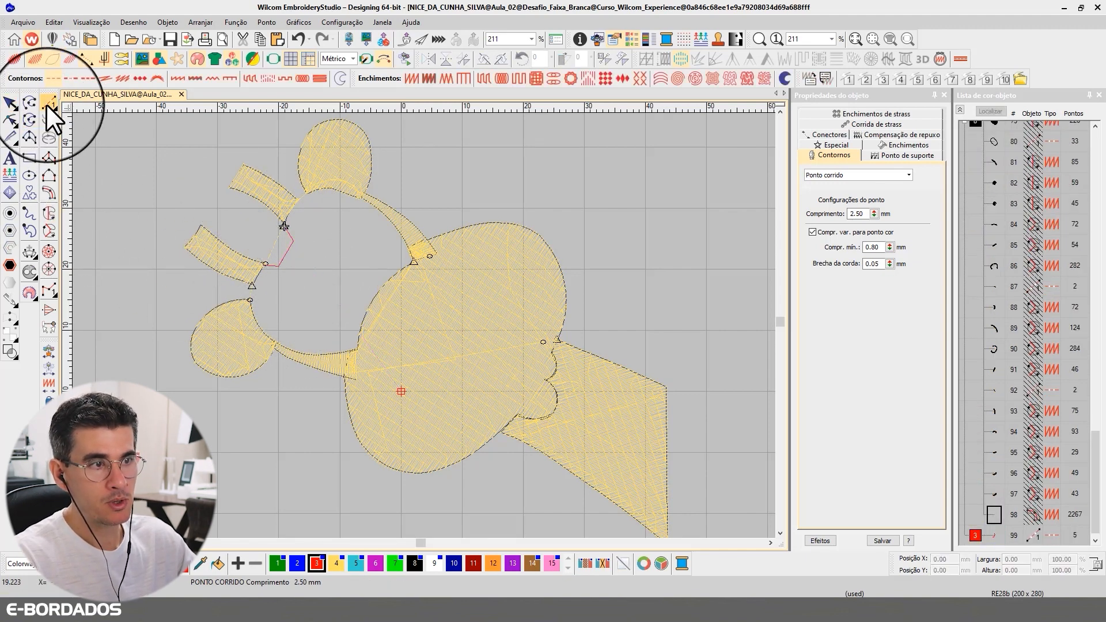
{"action": "left_click", "coordinate": [253, 285]}
{"action": "left_click", "coordinate": [263, 287]}
{"action": "left_click", "coordinate": [263, 303]}
{"action": "left_click", "coordinate": [249, 302]}
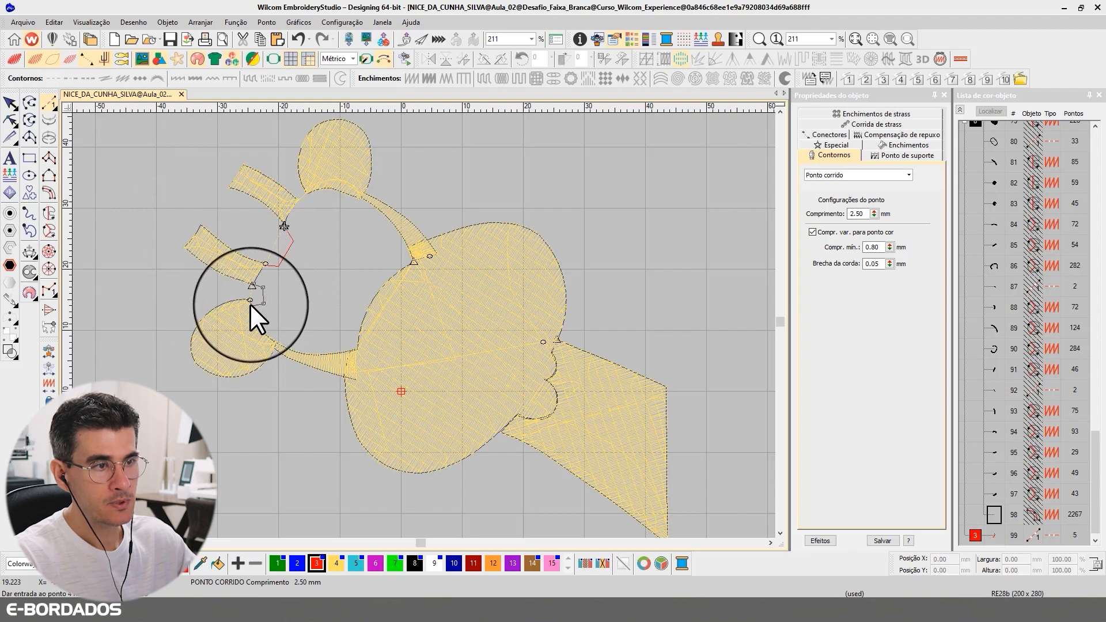
{"action": "key", "text": "Return"}
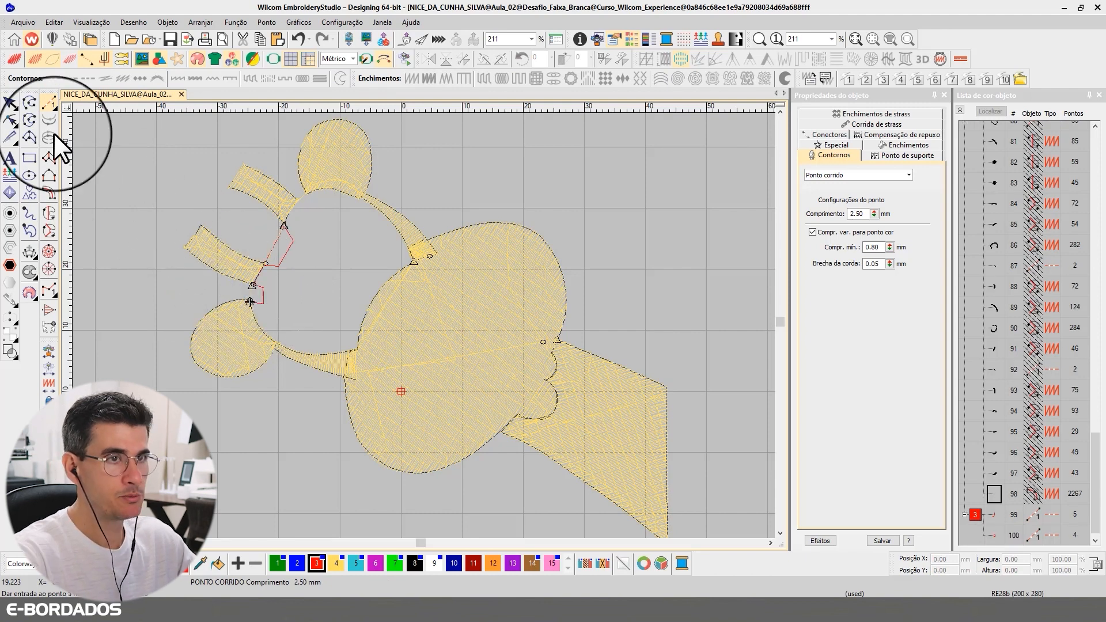
- Select both running-stitch connectors and move them up the stitching sequence, directly after the upper horn among the yellow objects
{"action": "left_click", "coordinate": [10, 102]}
{"action": "left_click", "coordinate": [994, 514], "text": "ctrl"}
{"action": "left_click_drag", "start_coordinate": [993, 513], "coordinate": [993, 298]}
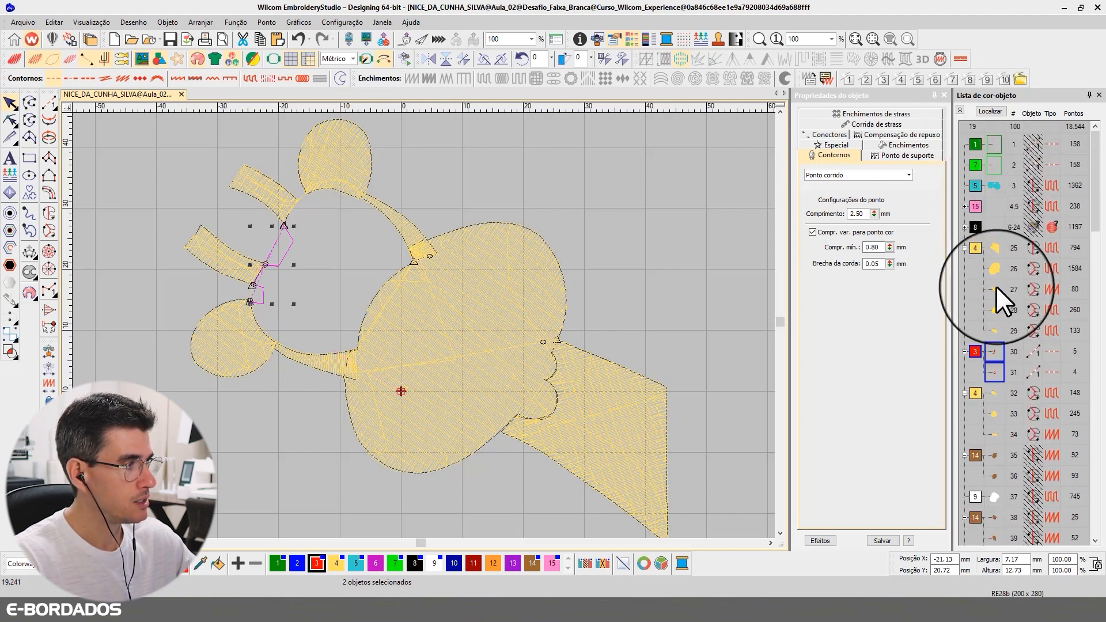
- Recolour both running-stitch connectors from red to yellow colour 4
{"action": "left_click", "coordinate": [996, 329]}
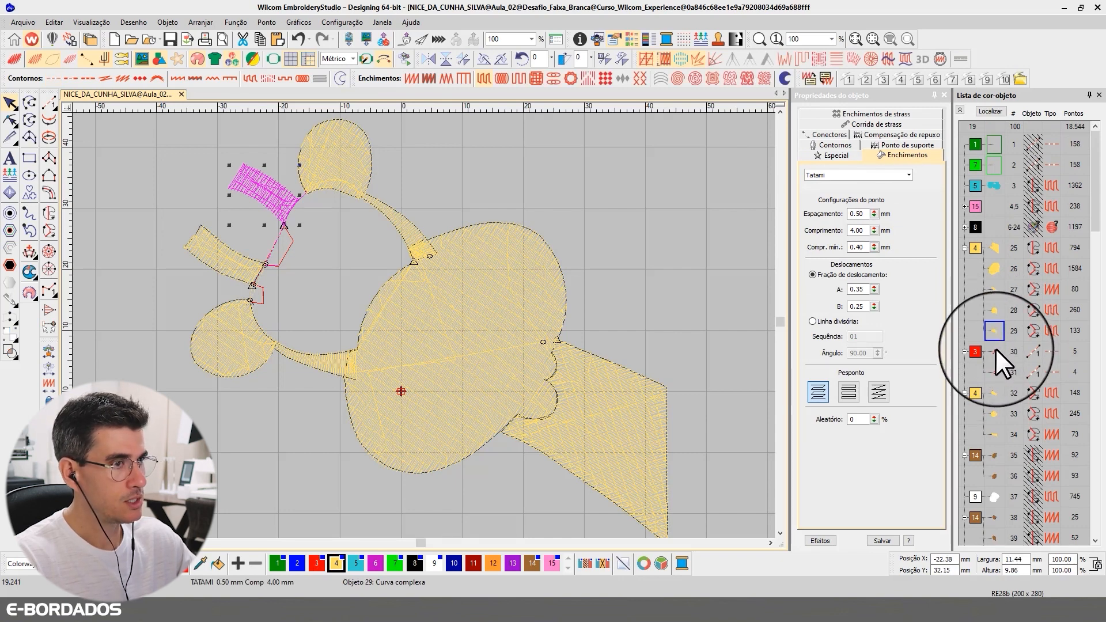
{"action": "left_click", "coordinate": [995, 349]}
{"action": "left_click", "coordinate": [341, 568]}
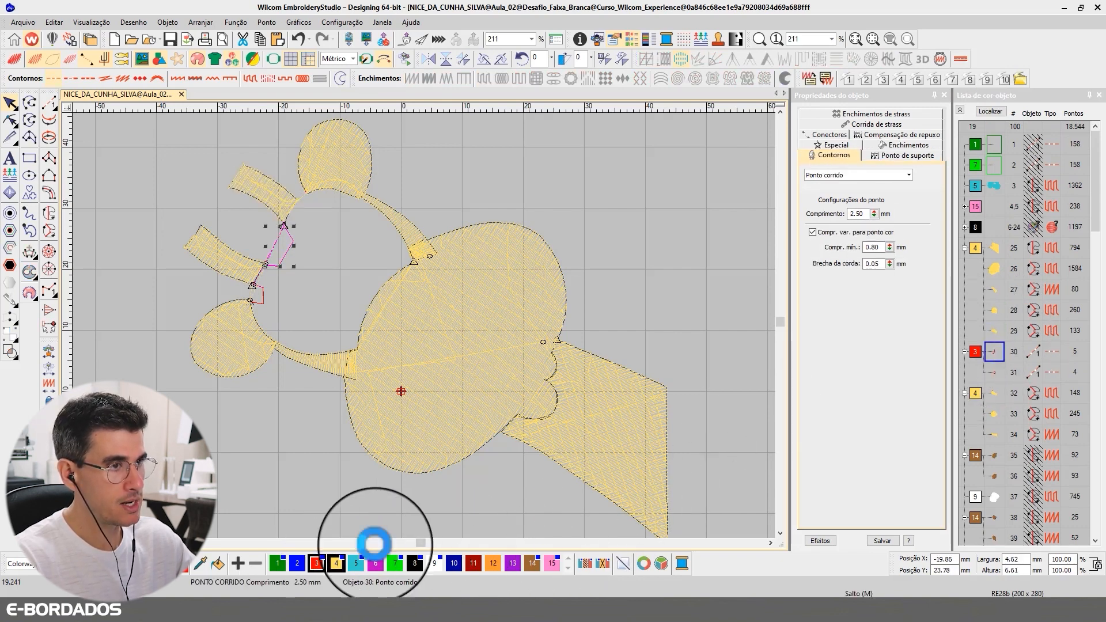
{"action": "left_click", "coordinate": [996, 375]}
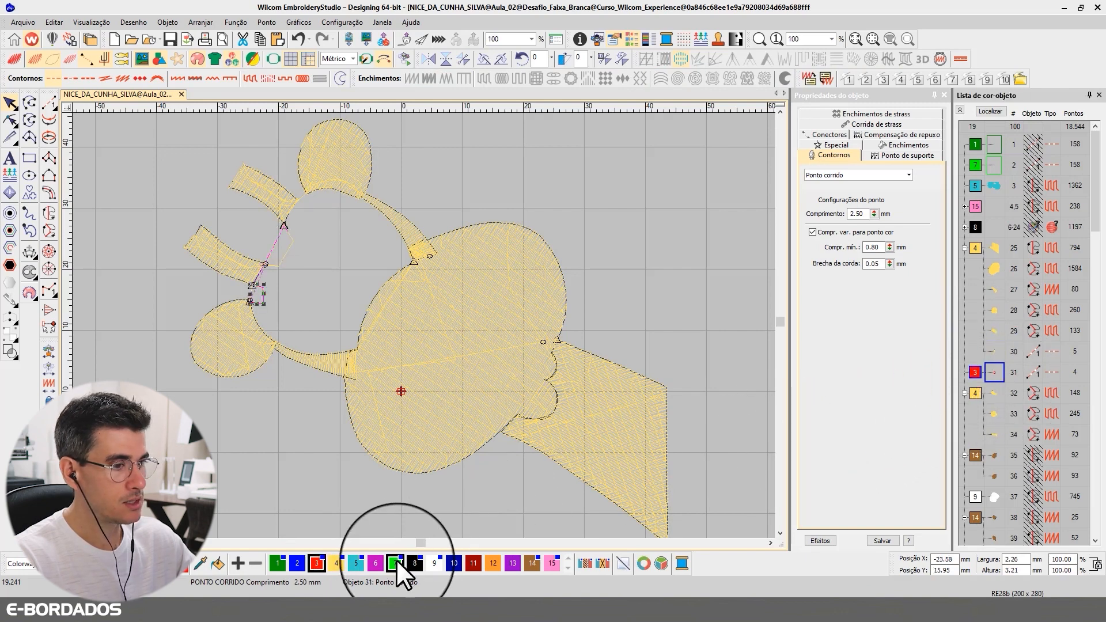
{"action": "left_click", "coordinate": [338, 564]}
- Move the horn-to-horn connector's entry point to the upper horn and check the entry and exit points of the horn-to-ear connector
{"action": "left_click", "coordinate": [994, 352]}
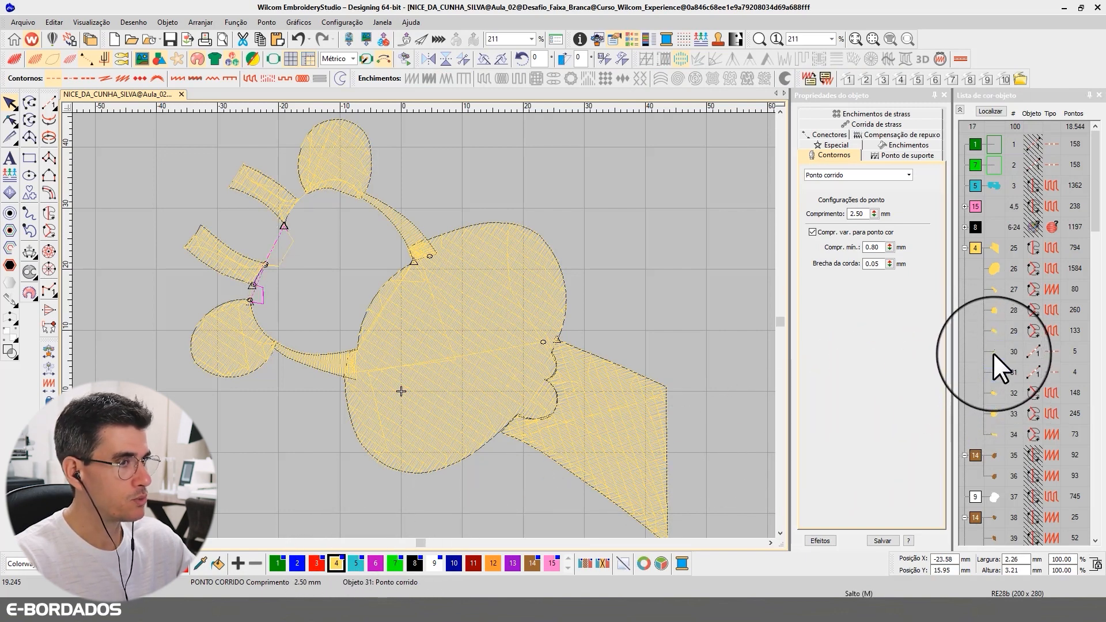
{"action": "left_click", "coordinate": [10, 121]}
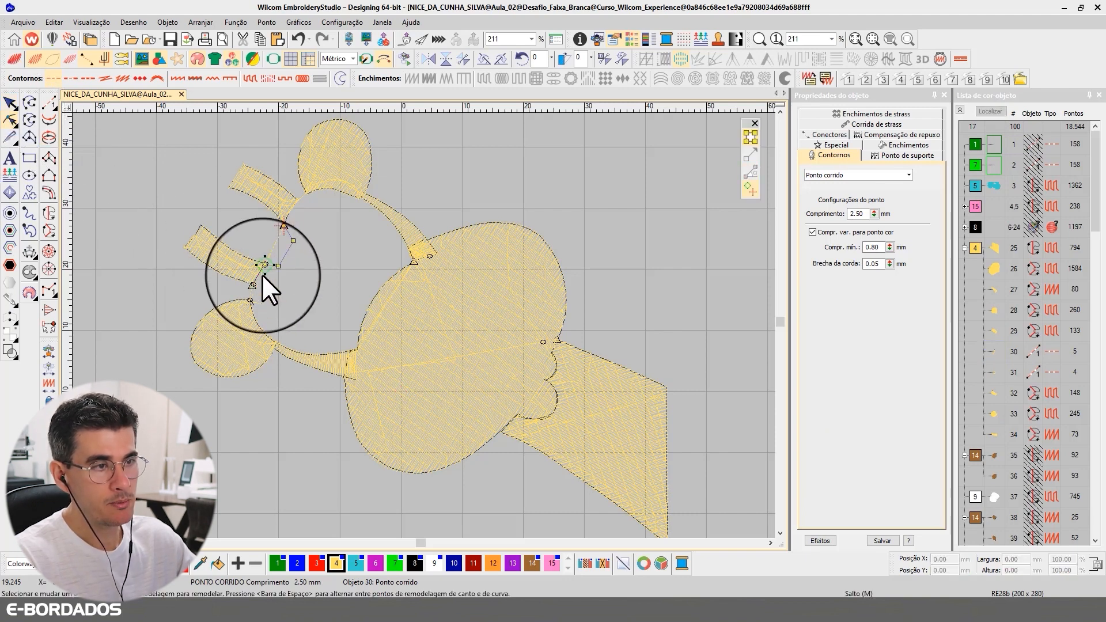
{"action": "left_click_drag", "start_coordinate": [264, 266], "coordinate": [283, 206]}
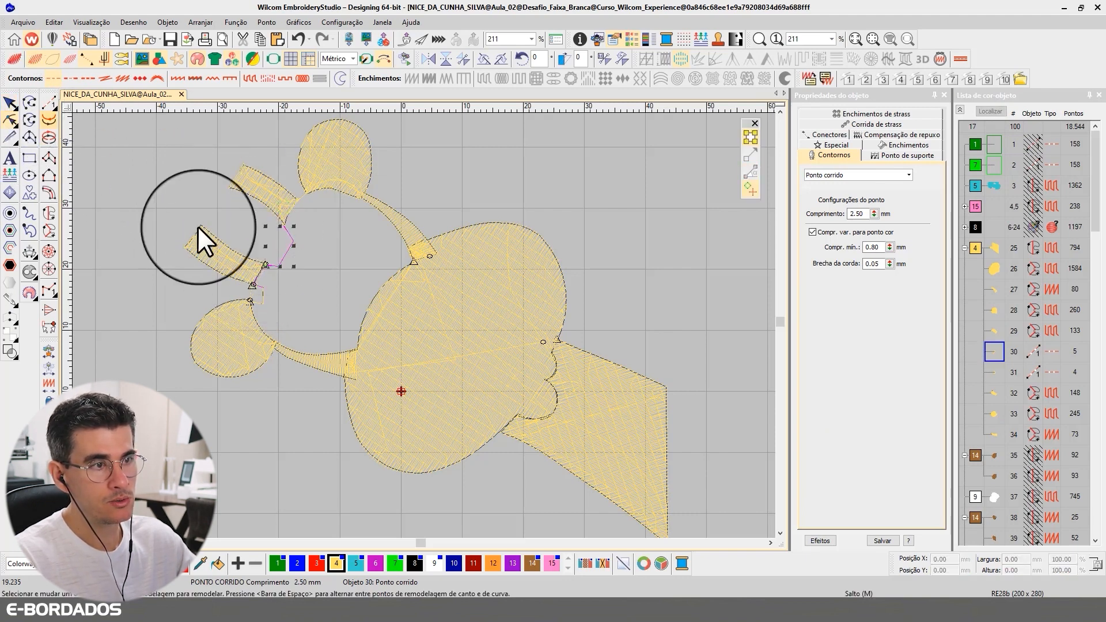
{"action": "left_click", "coordinate": [264, 289]}
{"action": "left_click", "coordinate": [10, 120]}
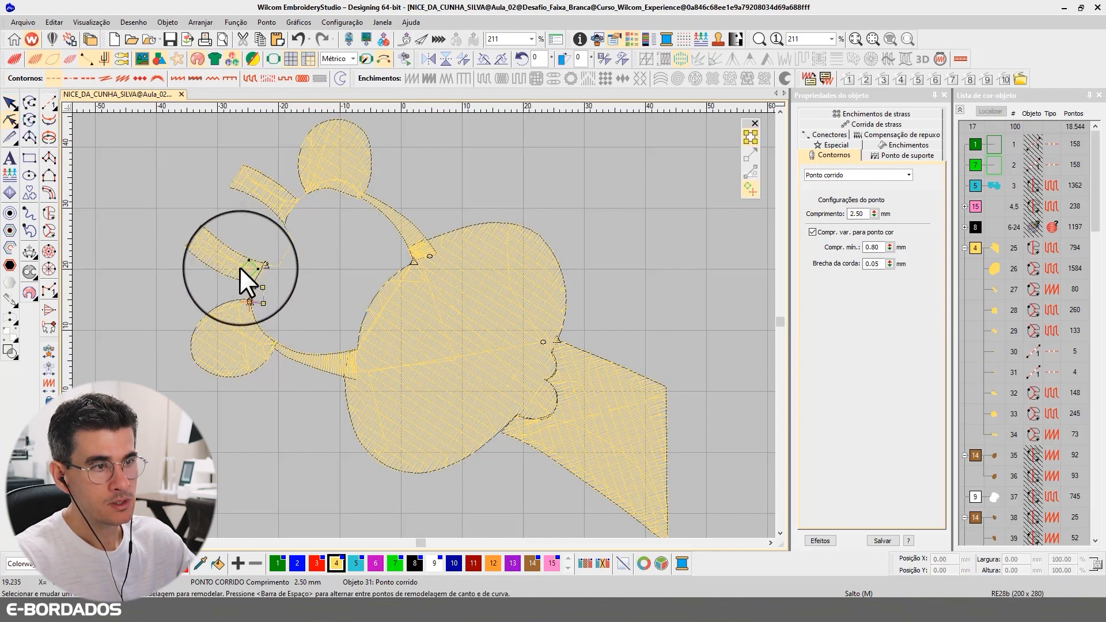
{"action": "left_click", "coordinate": [15, 108]}
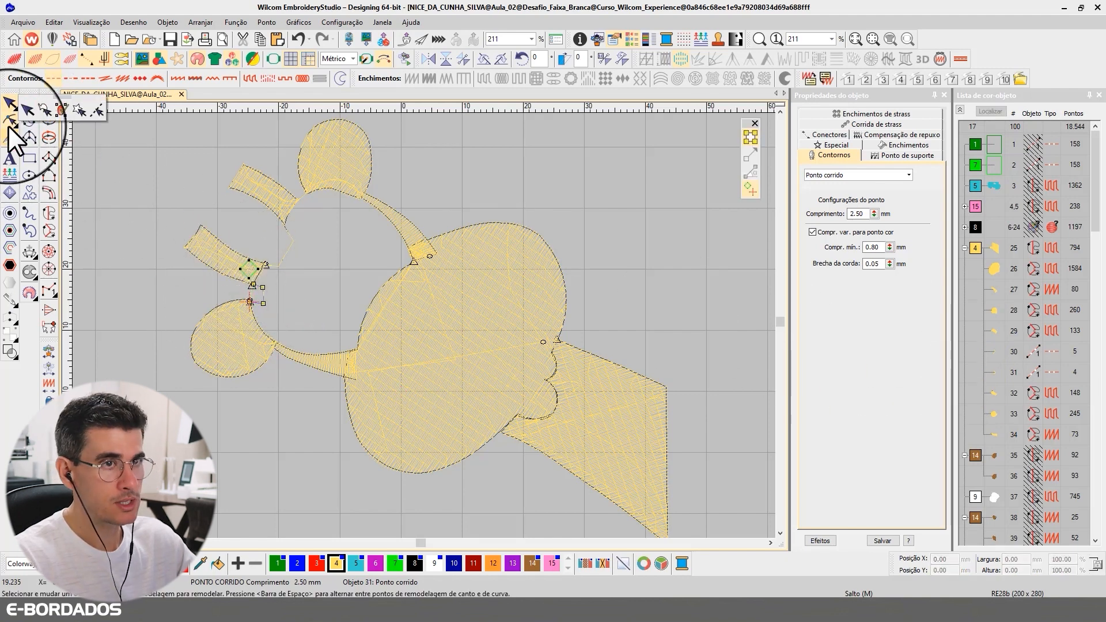
{"action": "left_click", "coordinate": [27, 110]}
- Move the lower horn in the stitching sequence between the horn-to-horn connector and the horn-to-ear connector
{"action": "left_click", "coordinate": [993, 329]}
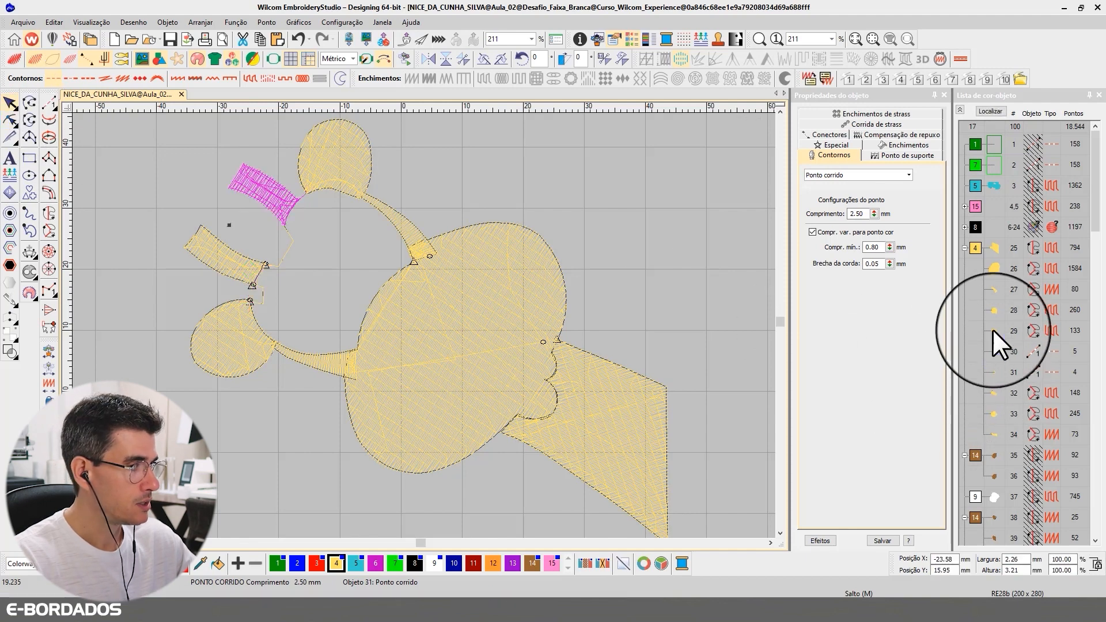
{"action": "left_click", "coordinate": [993, 351]}
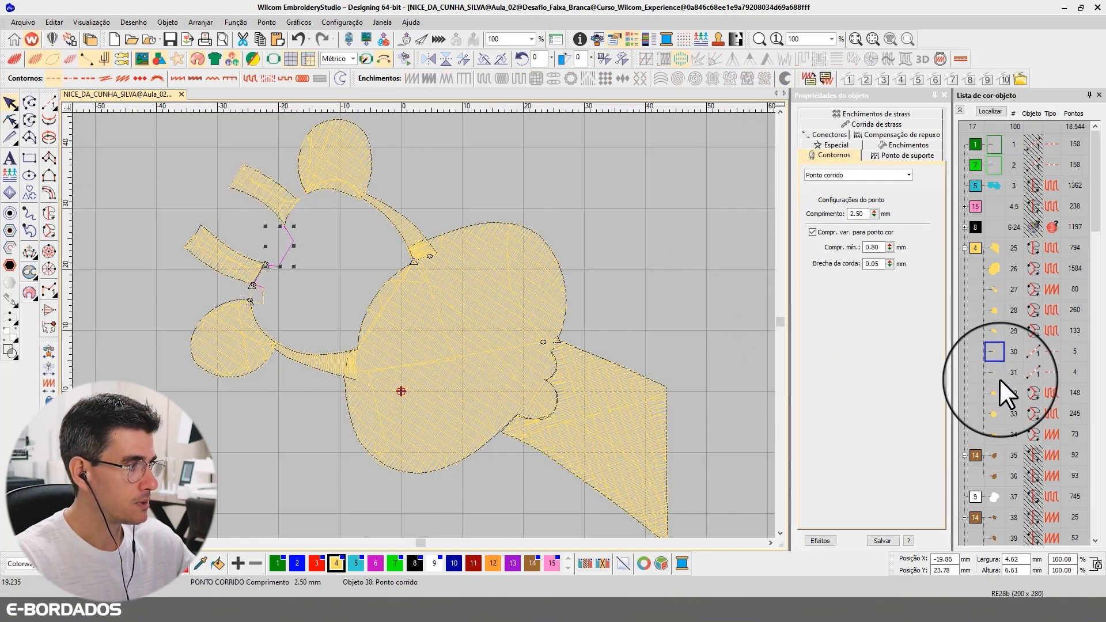
{"action": "left_click_drag", "start_coordinate": [994, 395], "coordinate": [993, 372]}
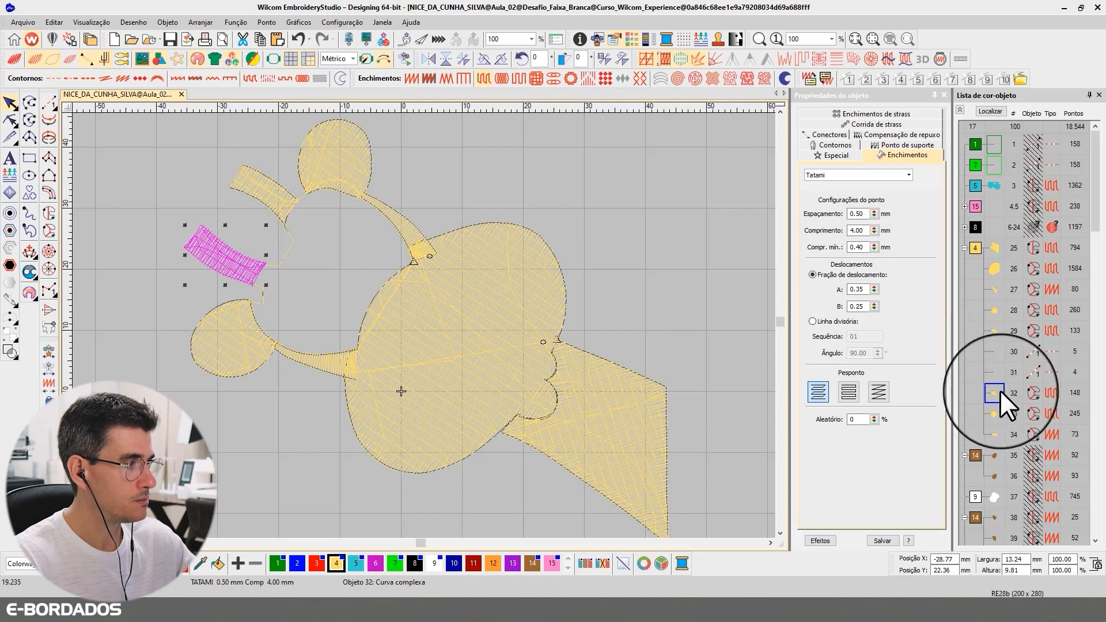
{"action": "left_click", "coordinate": [10, 119]}
{"action": "left_click", "coordinate": [8, 102]}
{"action": "left_click", "coordinate": [493, 168]}
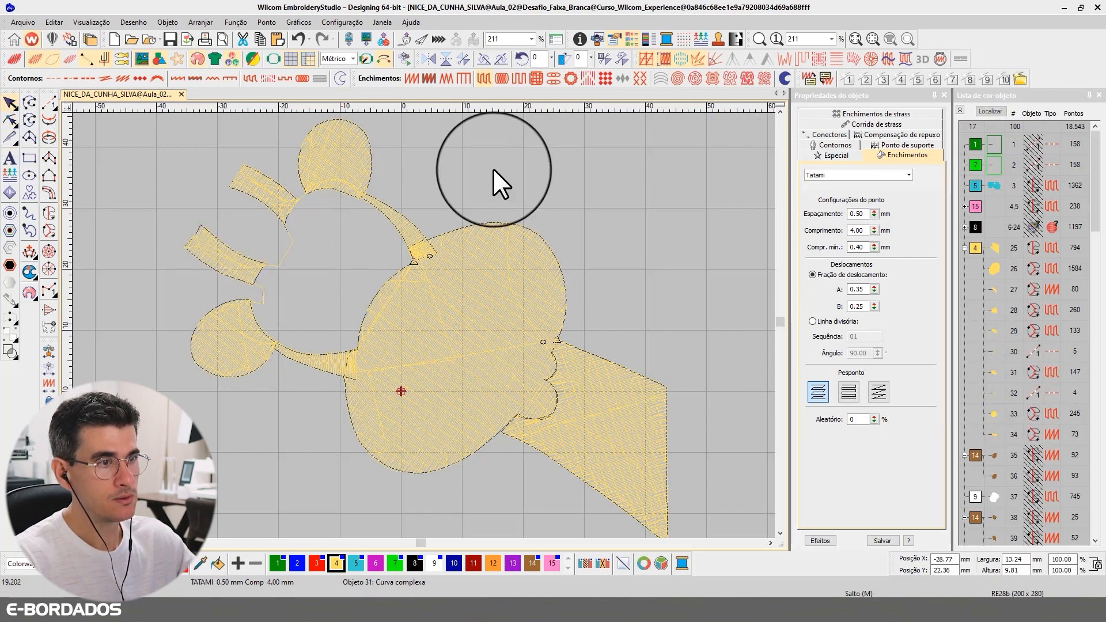
- Show the complete design, select all colour 4 objects, and compare their stitch view with the realistic preview
{"action": "key", "text": "shift+s"}
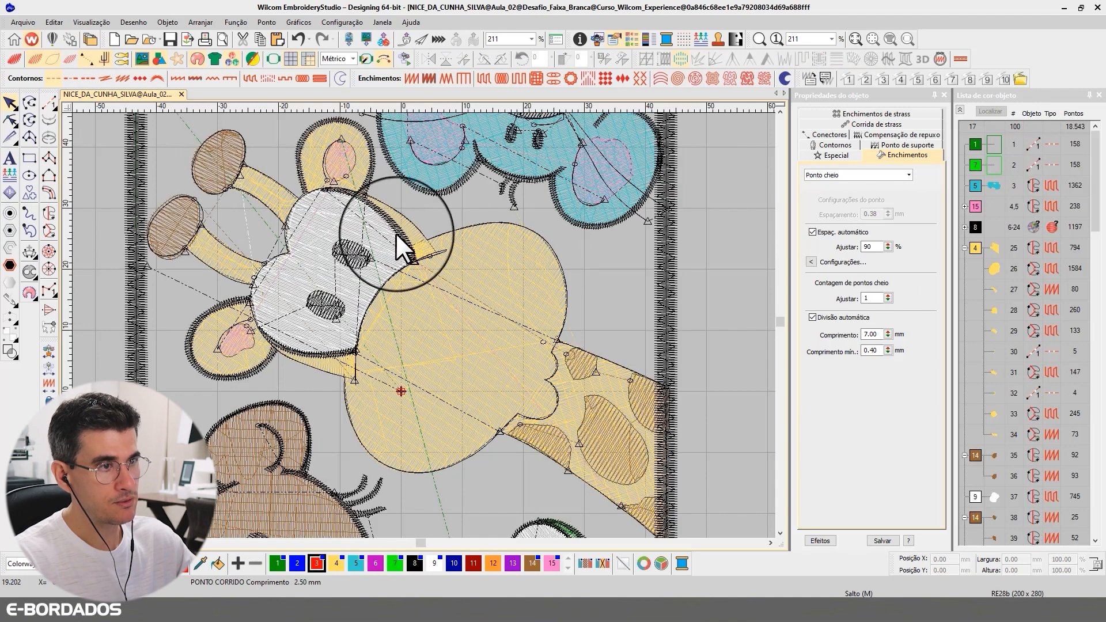
{"action": "key", "text": "t"}
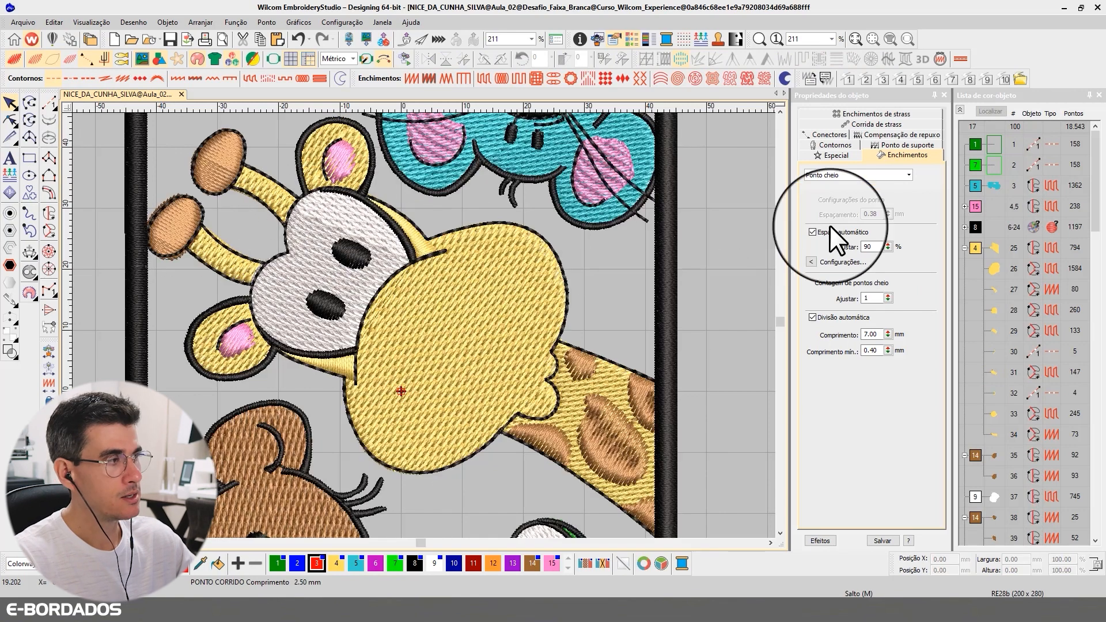
{"action": "left_click", "coordinate": [976, 247]}
{"action": "left_click", "coordinate": [989, 111]}
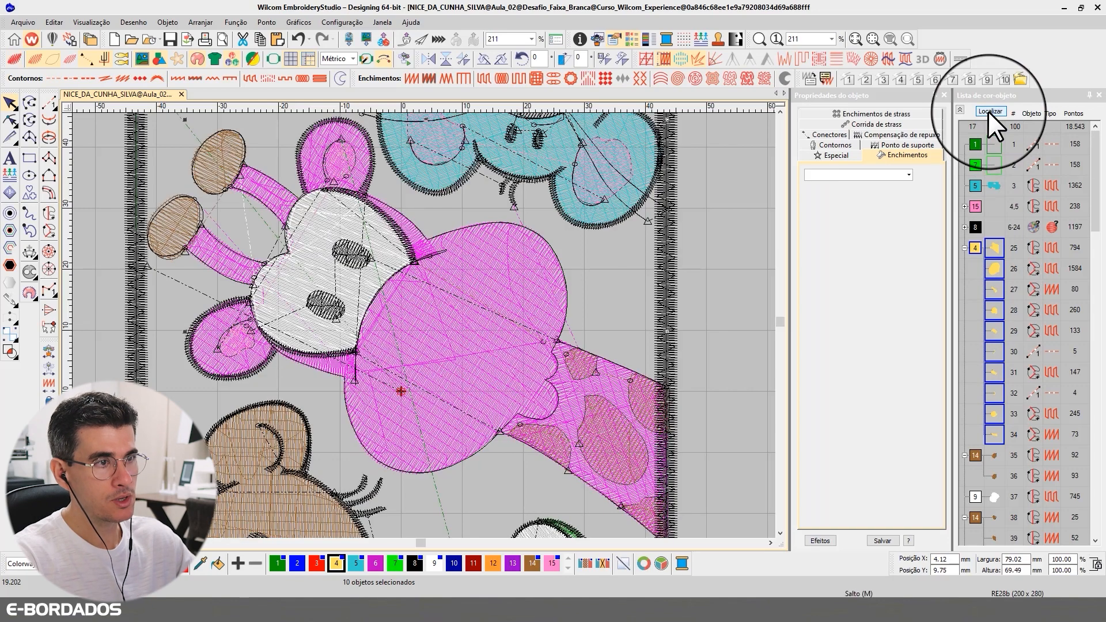
{"action": "left_click", "coordinate": [986, 111]}
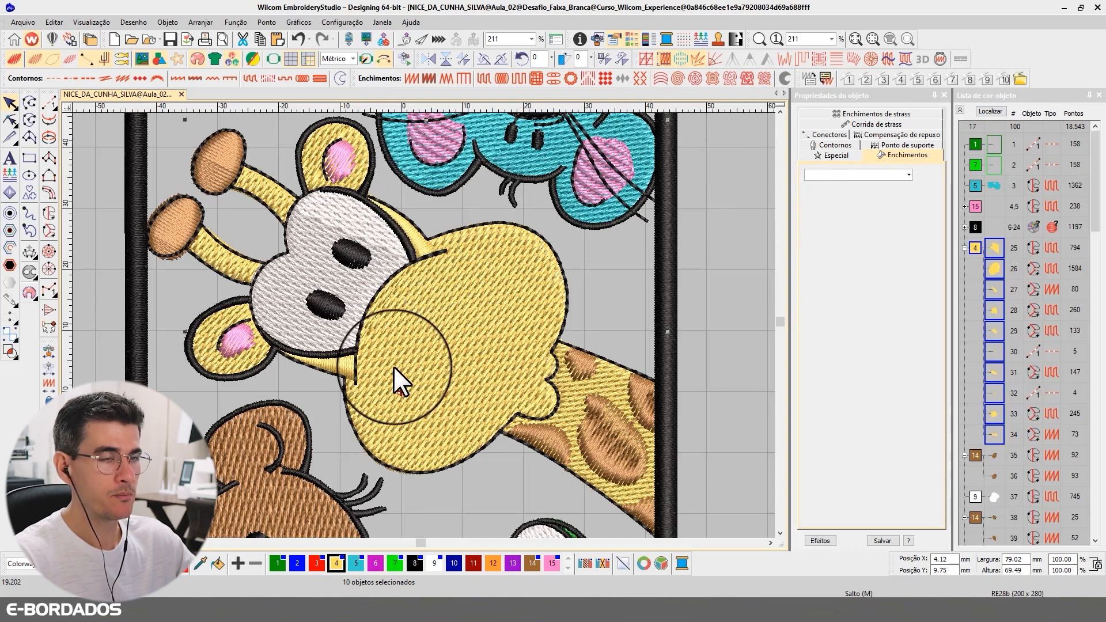
- Reshape the upper horn's outline by shifting its lower corner node slightly at the brown tip
{"action": "left_click", "coordinate": [278, 209]}
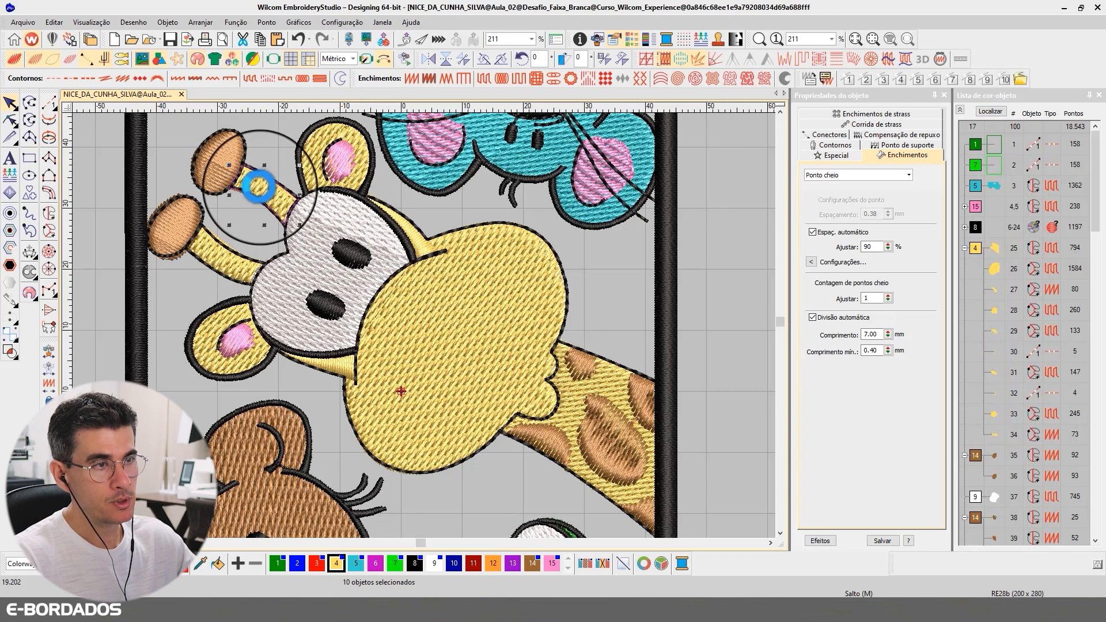
{"action": "scroll", "coordinate": [369, 305], "scroll_direction": "up", "scroll_amount": 4}
{"action": "left_click", "coordinate": [382, 320]}
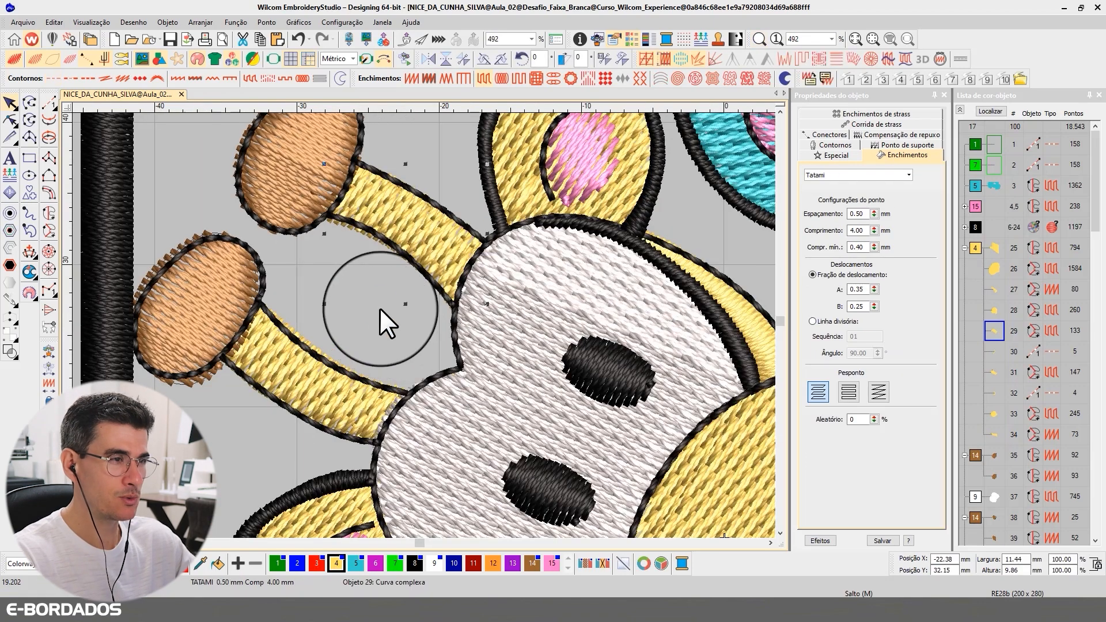
{"action": "left_click", "coordinate": [352, 206]}
{"action": "left_click", "coordinate": [10, 119]}
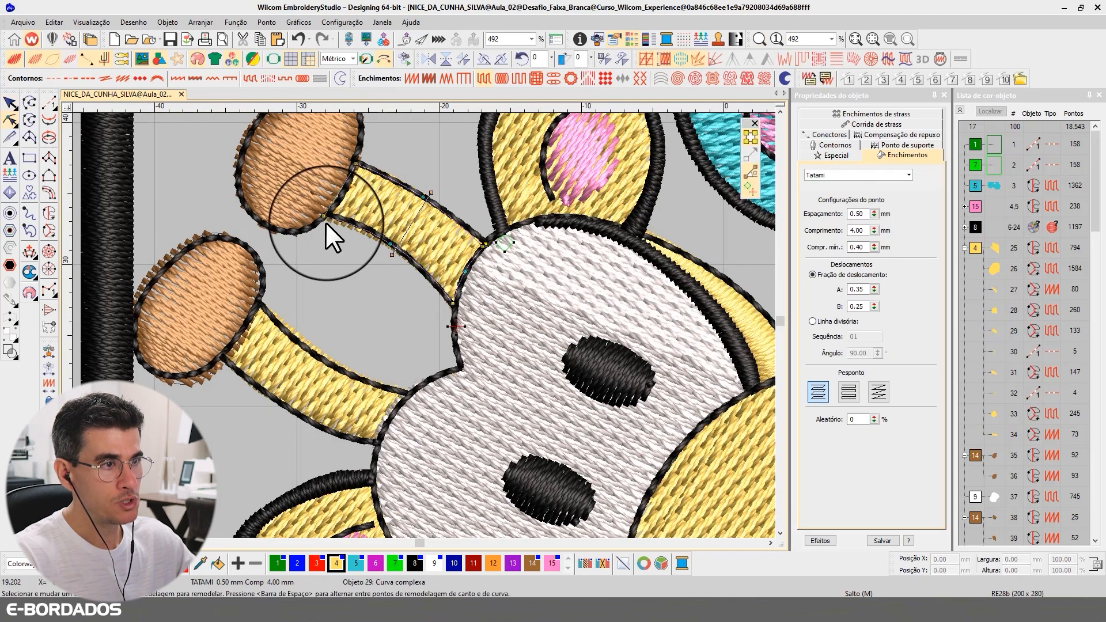
{"action": "left_click_drag", "start_coordinate": [324, 216], "coordinate": [329, 216]}
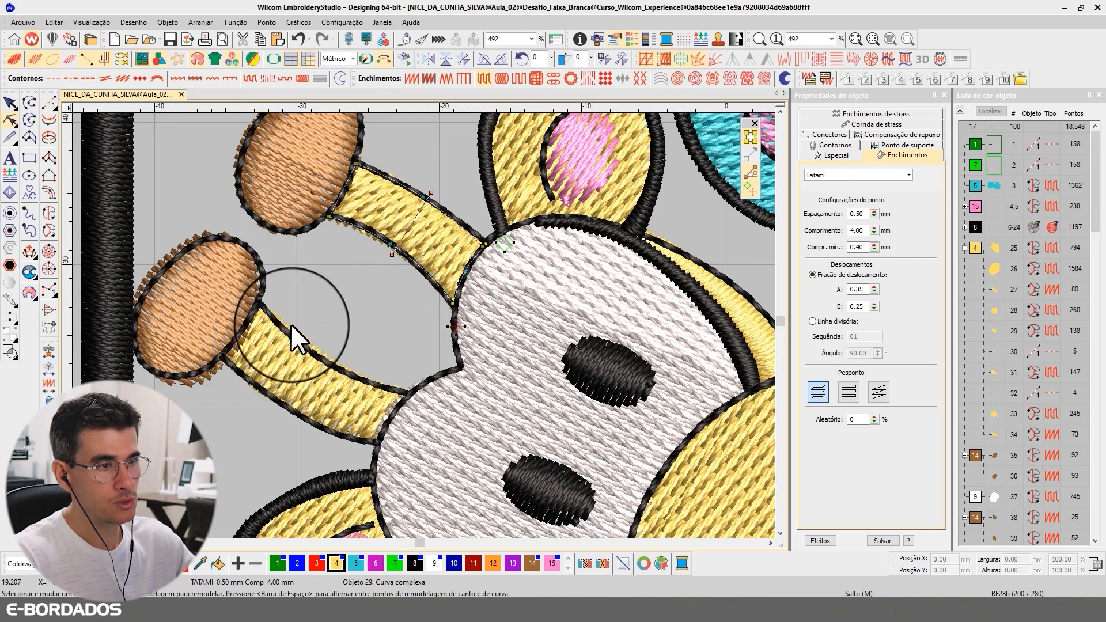
{"action": "left_click", "coordinate": [10, 104]}
- Reshape the lower horn's outline by moving its upper corner node further under the brown tip
{"action": "left_click", "coordinate": [289, 396]}
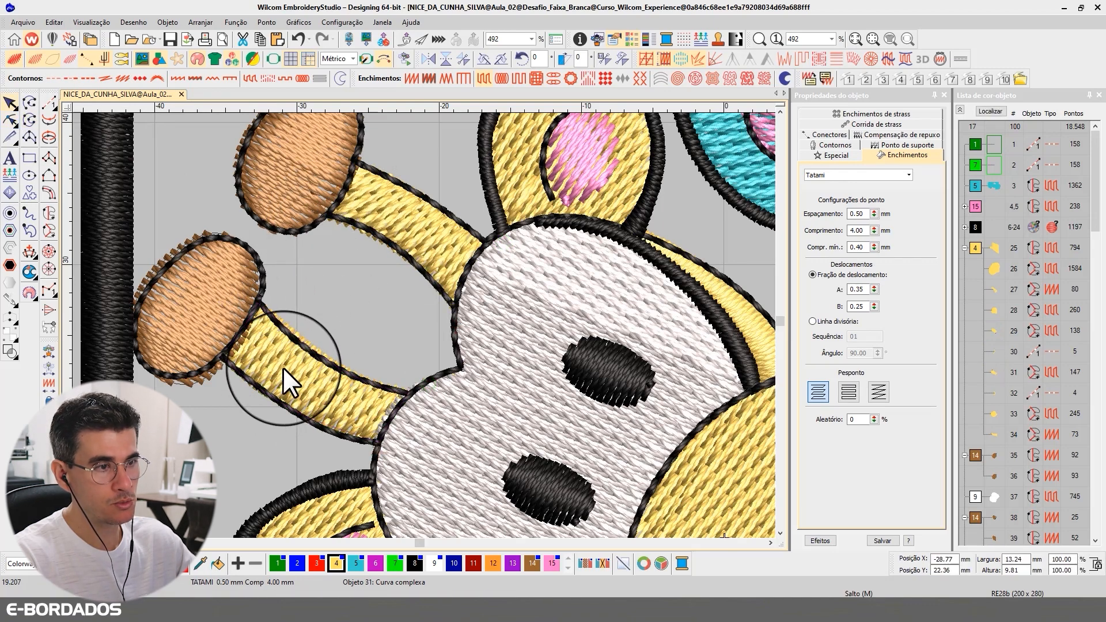
{"action": "left_click", "coordinate": [10, 120]}
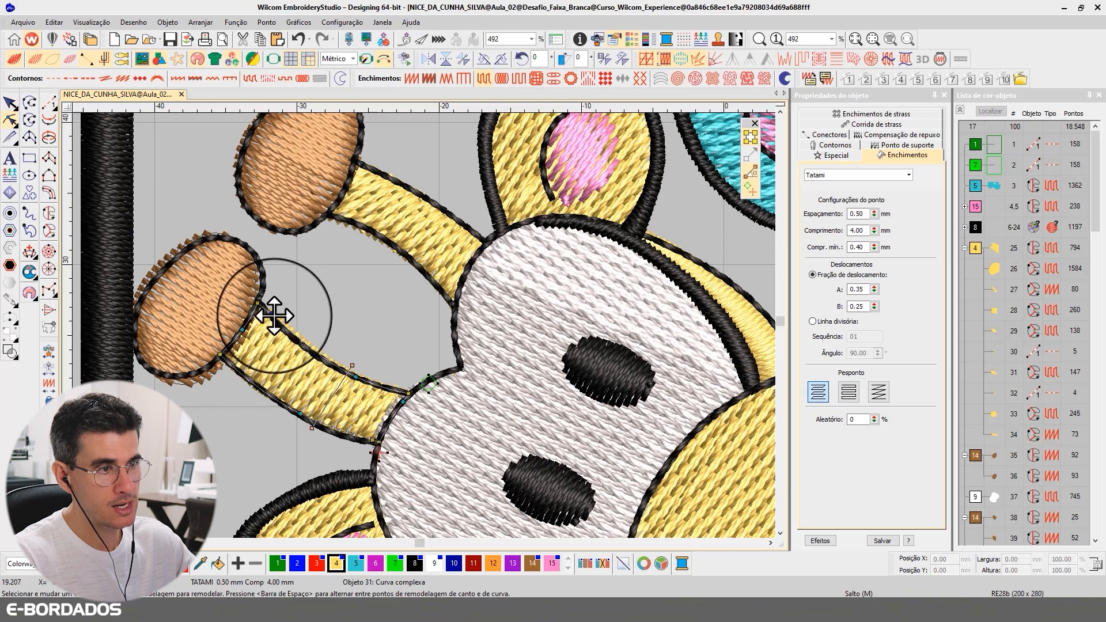
{"action": "mouse_move", "coordinate": [272, 314]}
{"action": "left_mouse_down"}
{"action": "mouse_move", "coordinate": [281, 329]}
{"action": "mouse_move", "coordinate": [259, 299]}
{"action": "left_mouse_up"}
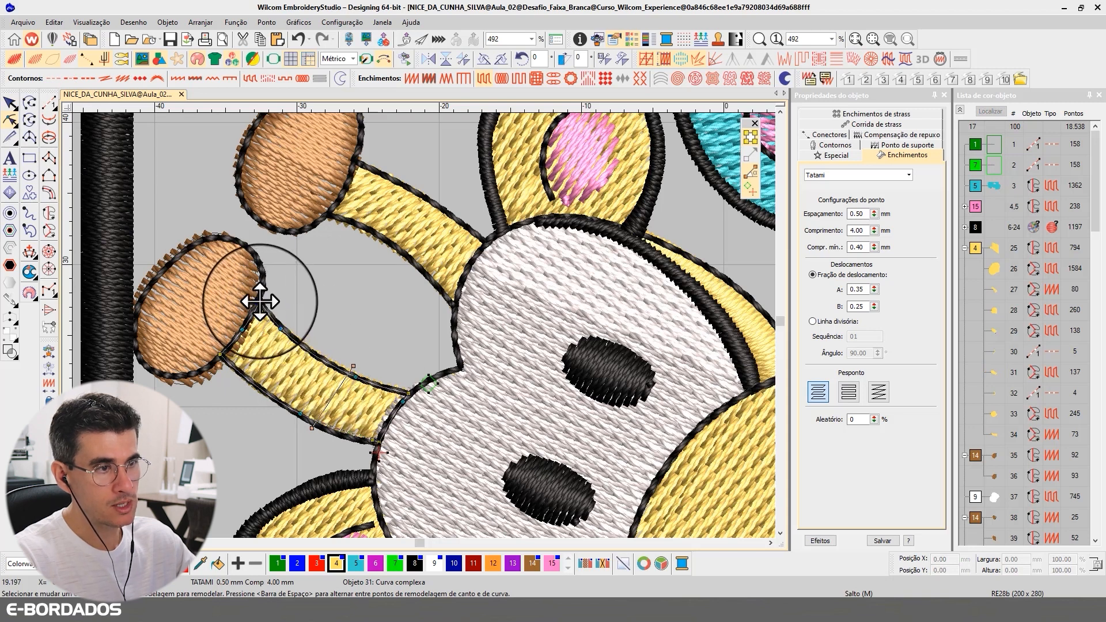
{"action": "left_click", "coordinate": [11, 103]}
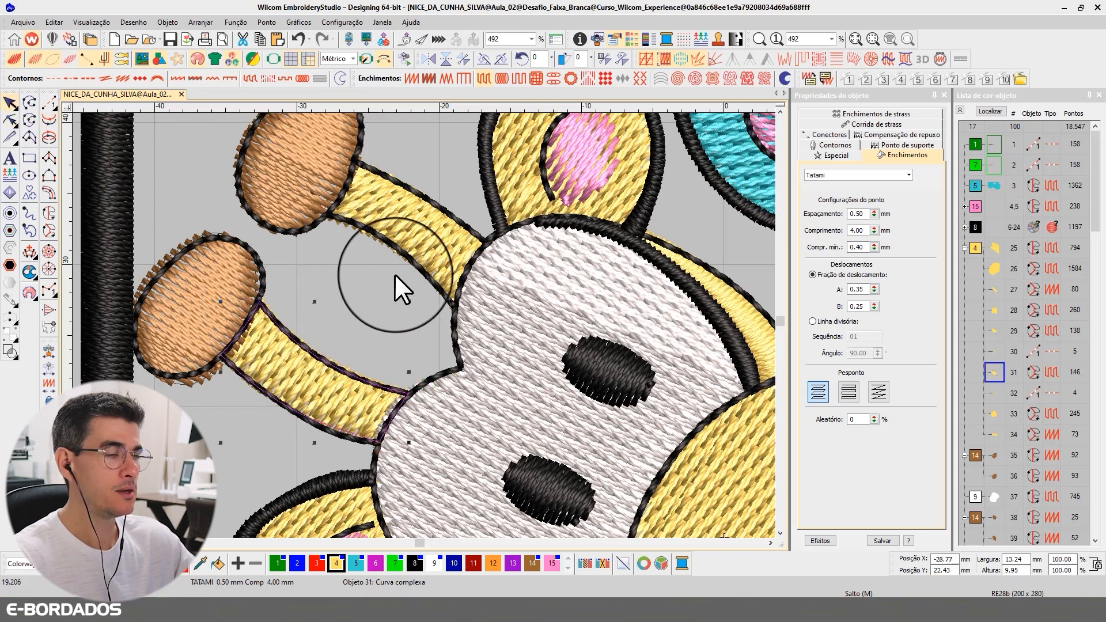
- Select both yellow horns and change their fill from Tatami to satin stitch (Ponto cheio)
{"action": "left_click", "coordinate": [412, 226], "text": "ctrl"}
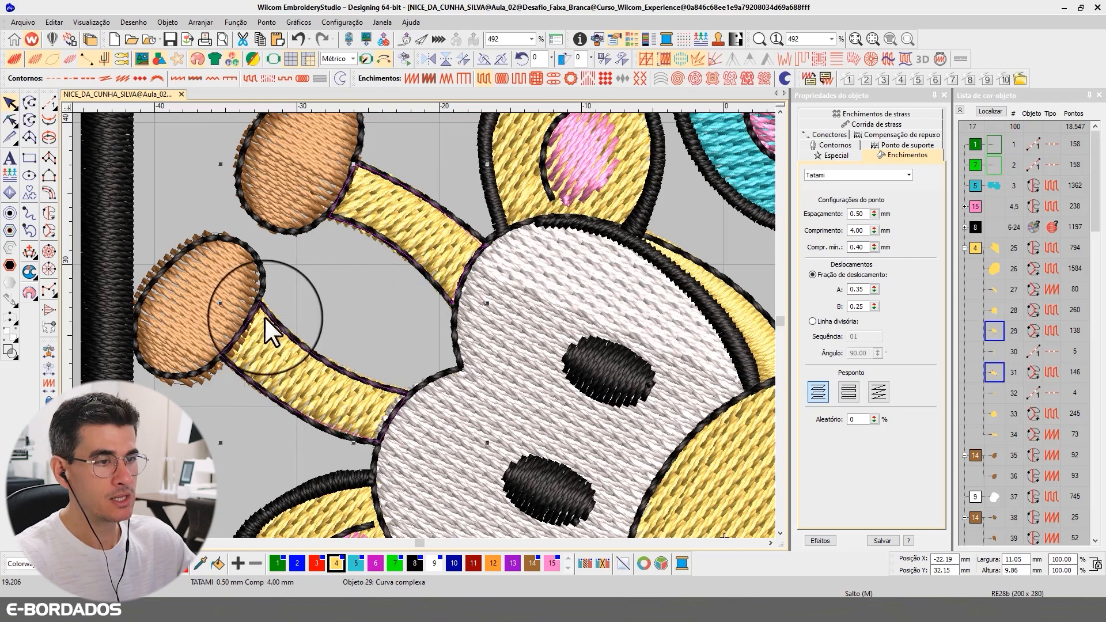
{"action": "left_click", "coordinate": [413, 76]}
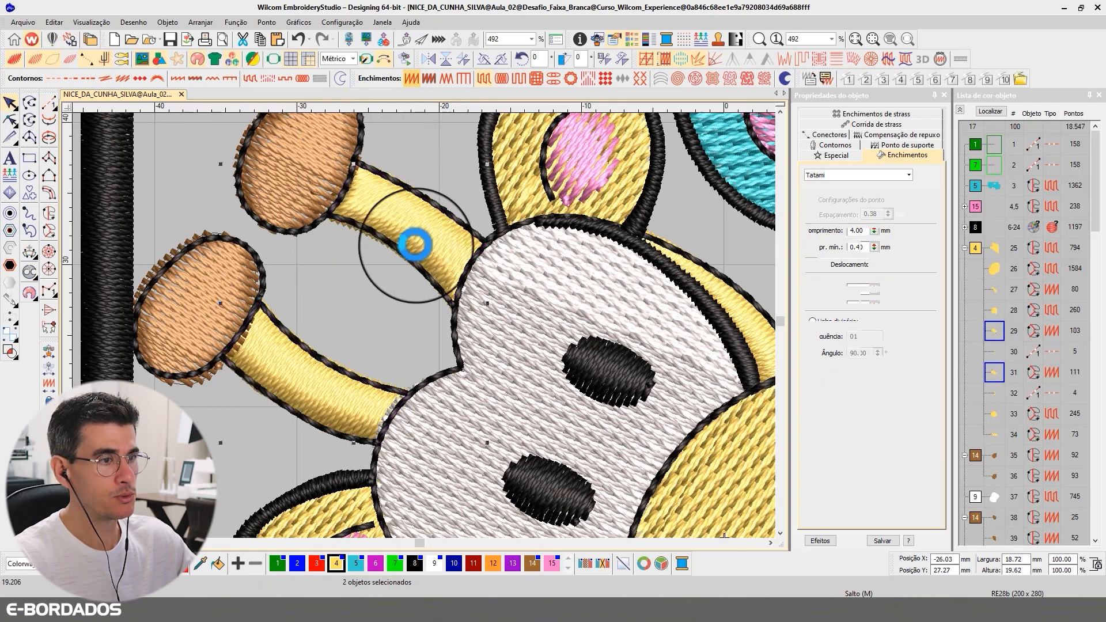
- Add a stitch-angle line across the upper horn's outer end, next to the brown tip
{"action": "left_click", "coordinate": [420, 243]}
{"action": "left_click", "coordinate": [9, 120]}
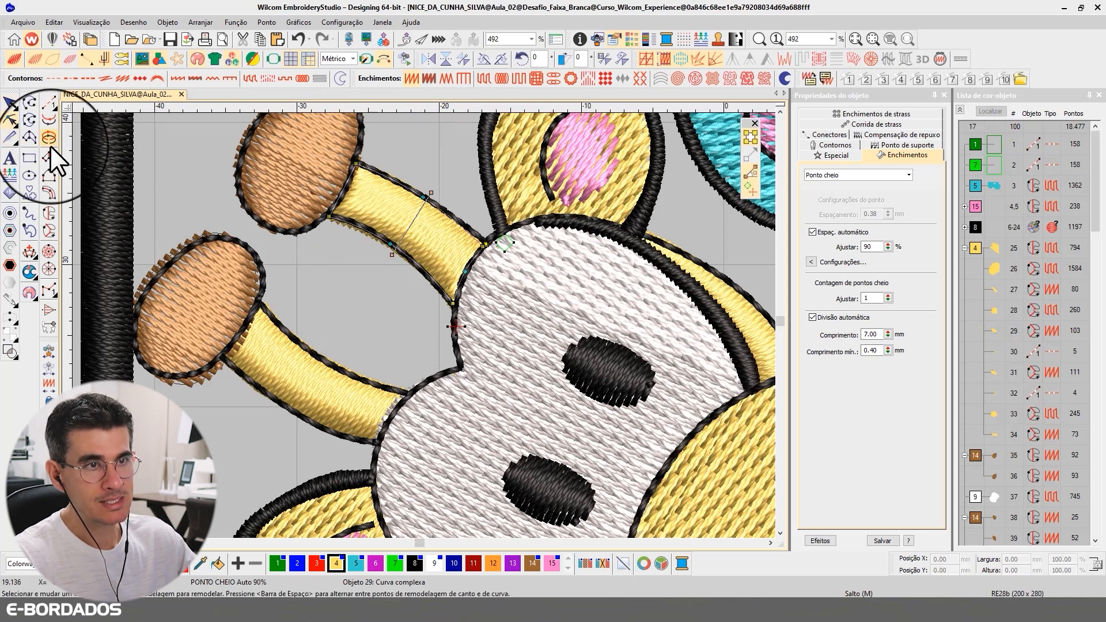
{"action": "left_click", "coordinate": [28, 250]}
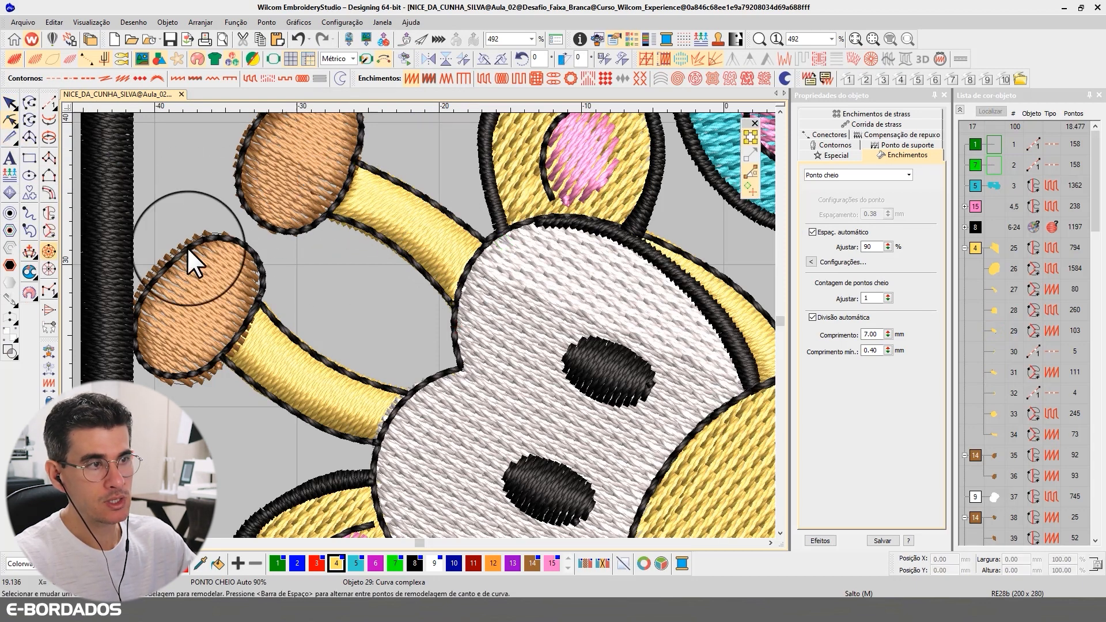
{"action": "left_click", "coordinate": [368, 147]}
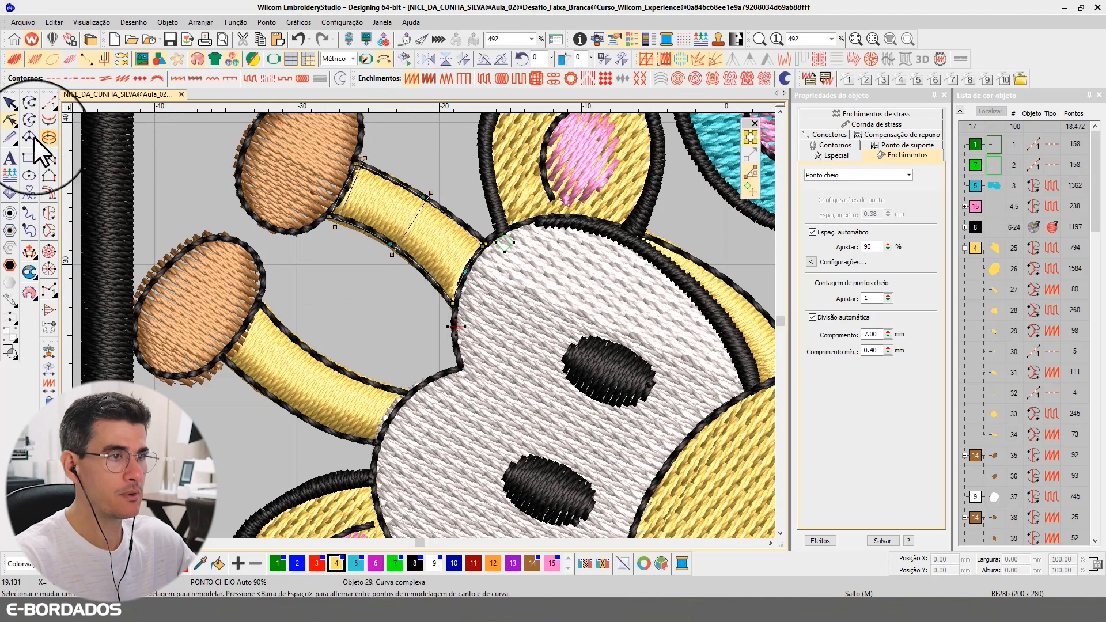
{"action": "left_click", "coordinate": [9, 102]}
- Measure the upper horn's width across its middle
{"action": "key", "text": "m"}
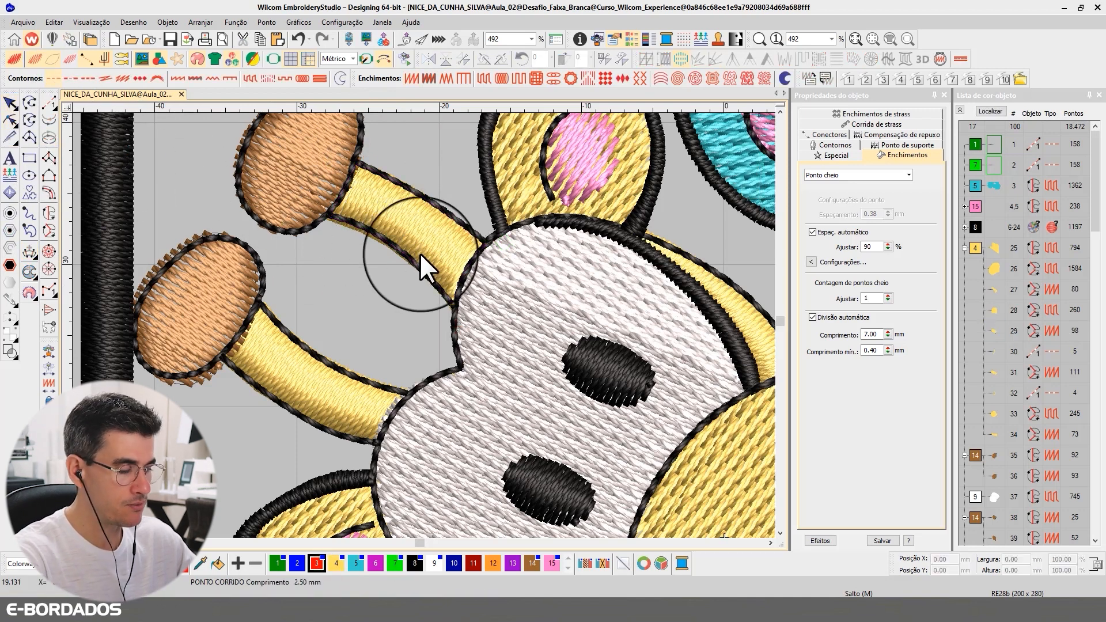
{"action": "left_click_drag", "start_coordinate": [397, 246], "coordinate": [417, 213]}
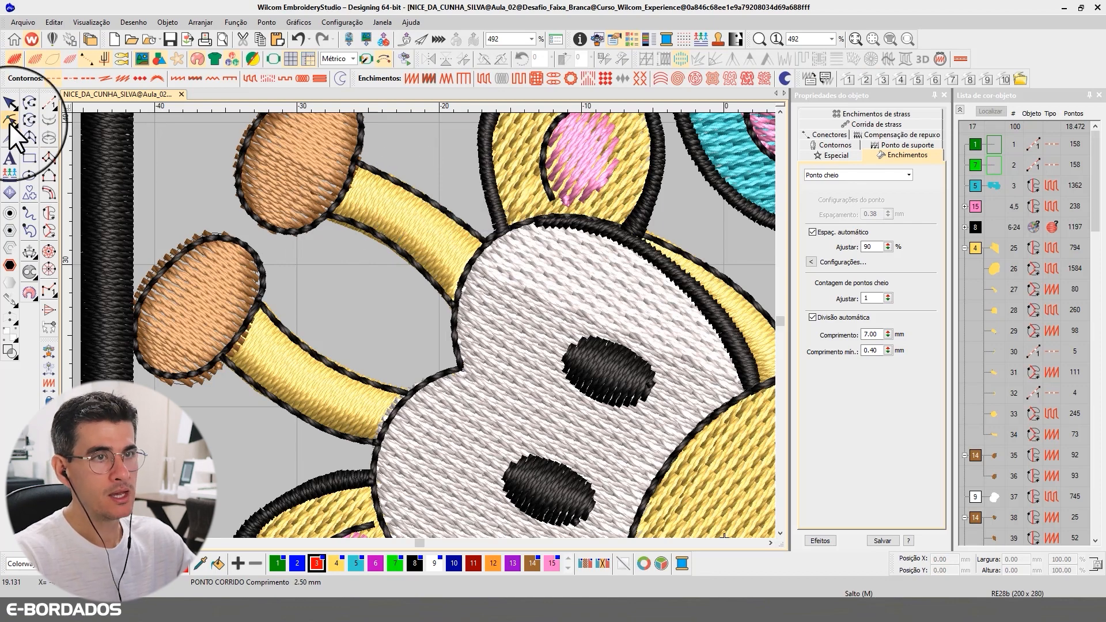
- Reshape the lower horn's brown tip by moving its upper-left, bottom and horn-side nodes so the fill follows the black outline
{"action": "scroll", "coordinate": [375, 304], "scroll_direction": "down", "scroll_amount": 3}
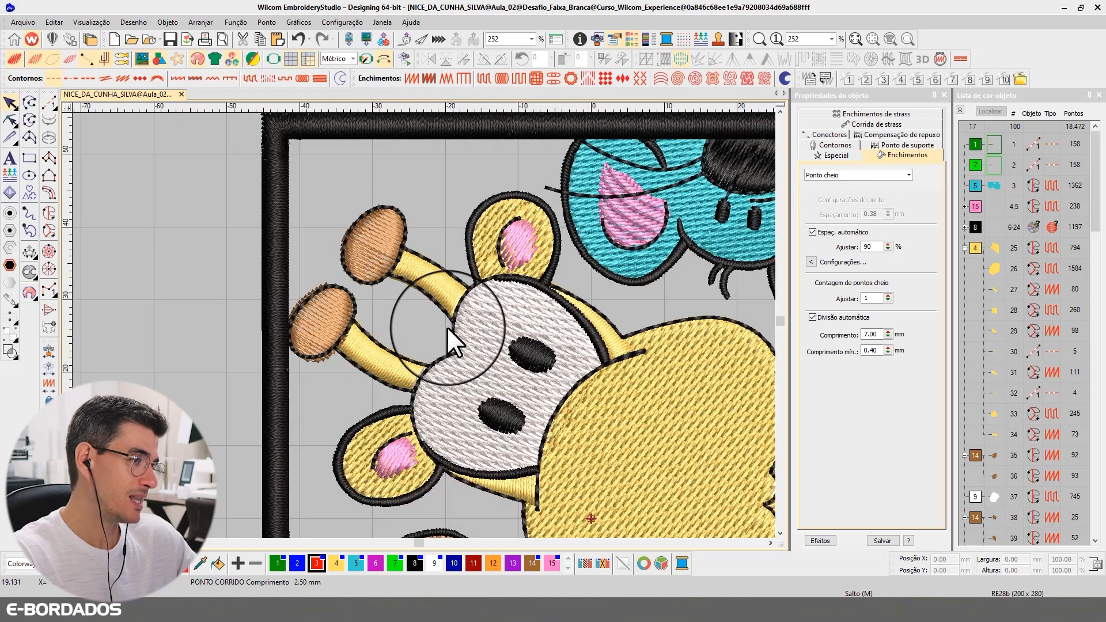
{"action": "scroll", "coordinate": [430, 324], "scroll_direction": "down", "scroll_amount": 1}
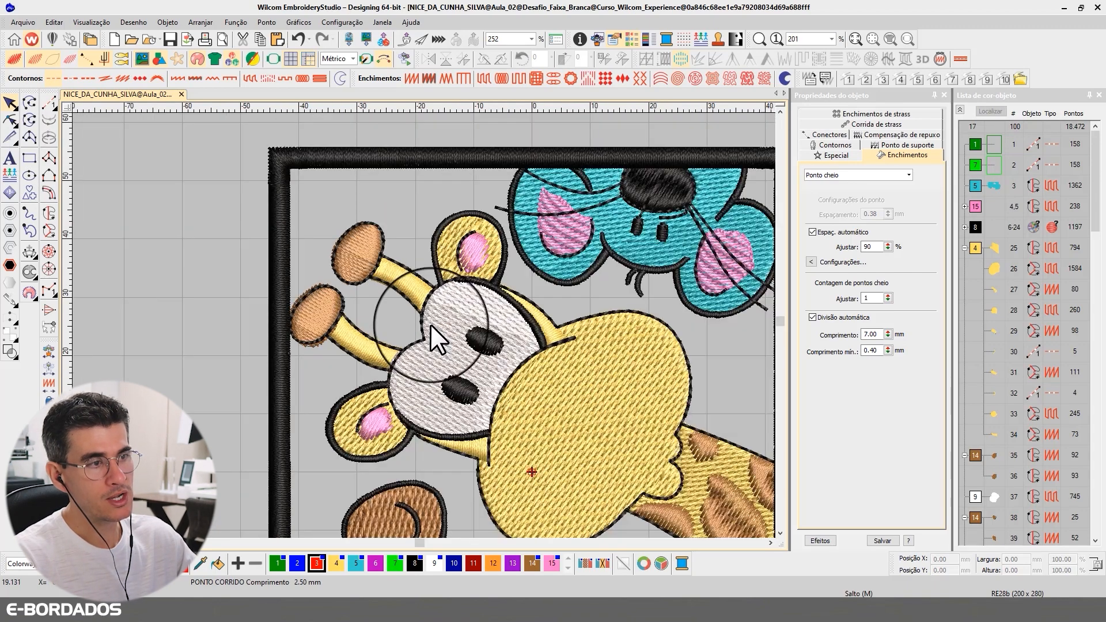
{"action": "scroll", "coordinate": [422, 335], "scroll_direction": "down", "scroll_amount": 1}
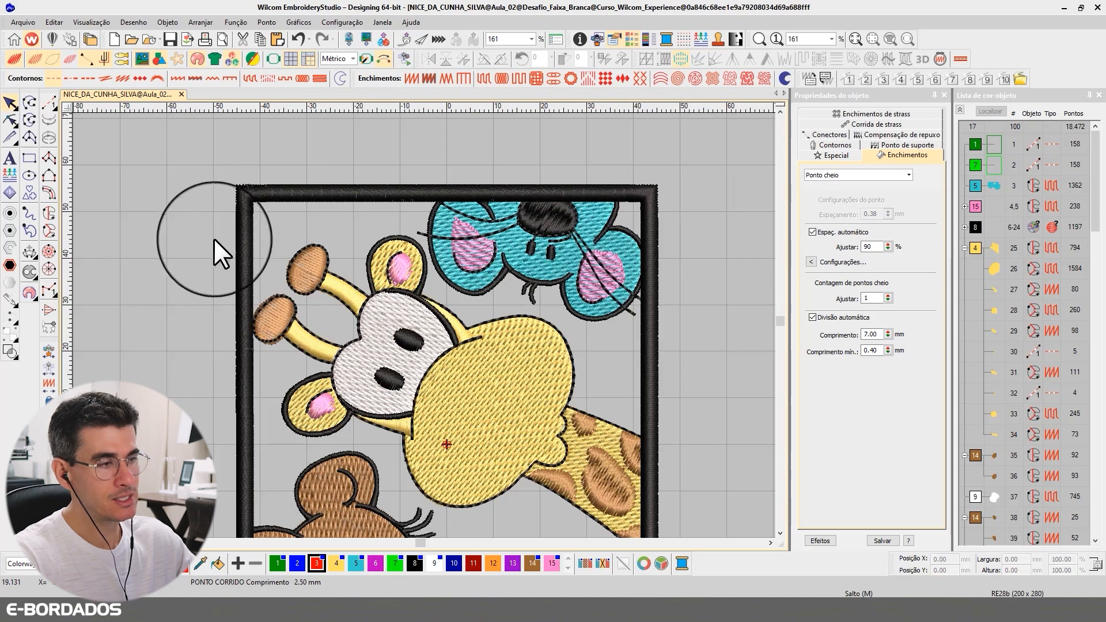
{"action": "key", "text": "b"}
{"action": "left_click_drag", "start_coordinate": [583, 416], "coordinate": [199, 196]}
{"action": "left_click", "coordinate": [278, 244]}
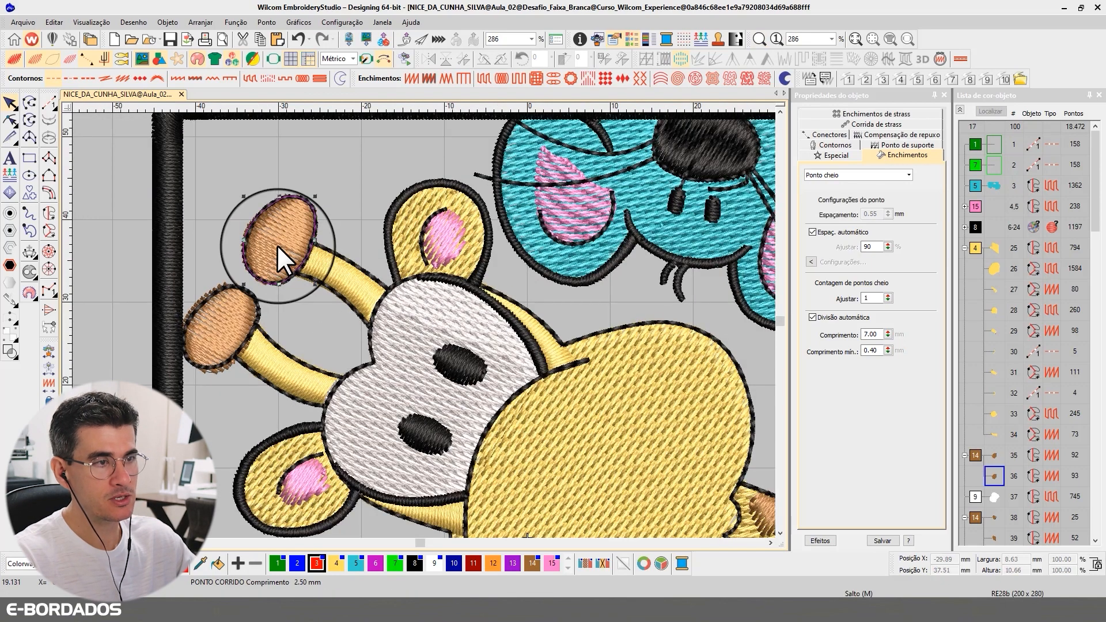
{"action": "left_click", "coordinate": [227, 326]}
{"action": "scroll", "coordinate": [257, 345], "scroll_direction": "up", "scroll_amount": 4}
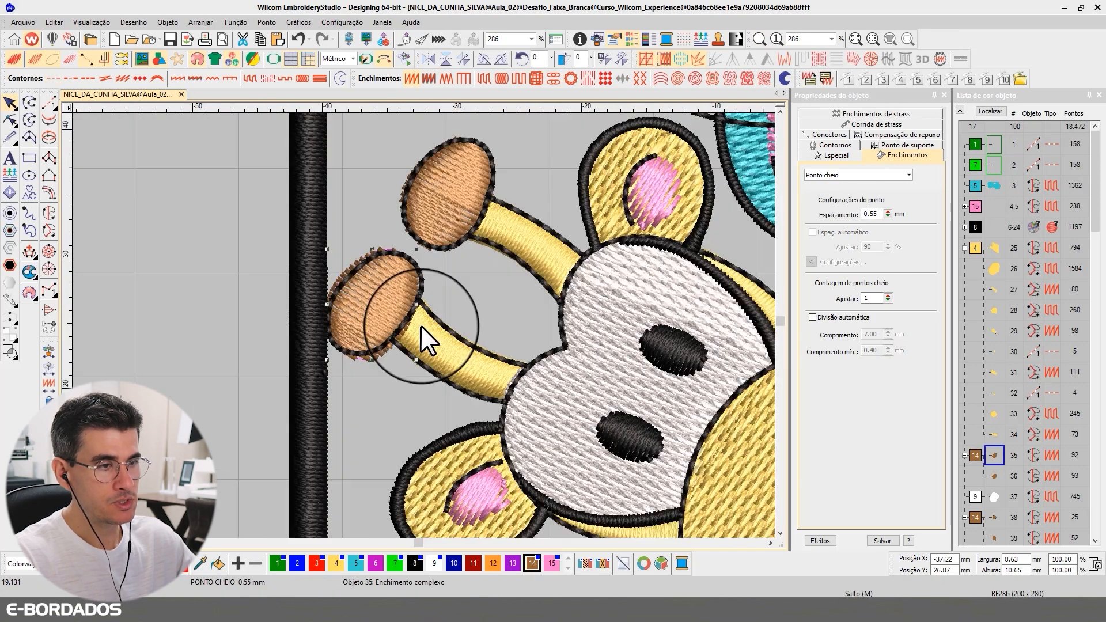
{"action": "left_click", "coordinate": [11, 120]}
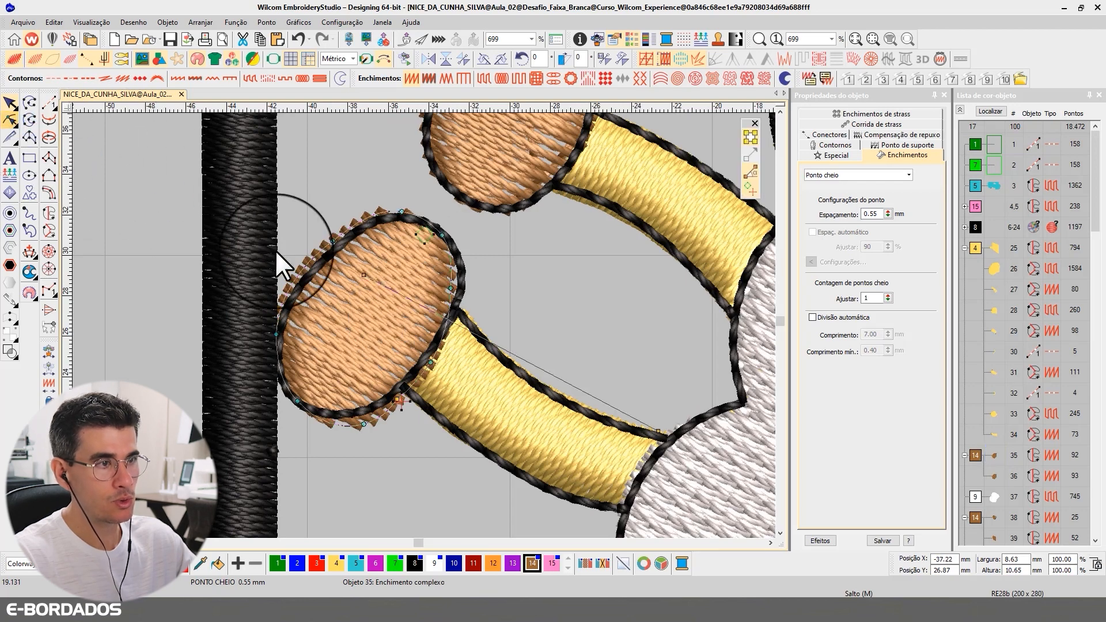
{"action": "left_click_drag", "start_coordinate": [336, 243], "coordinate": [342, 243]}
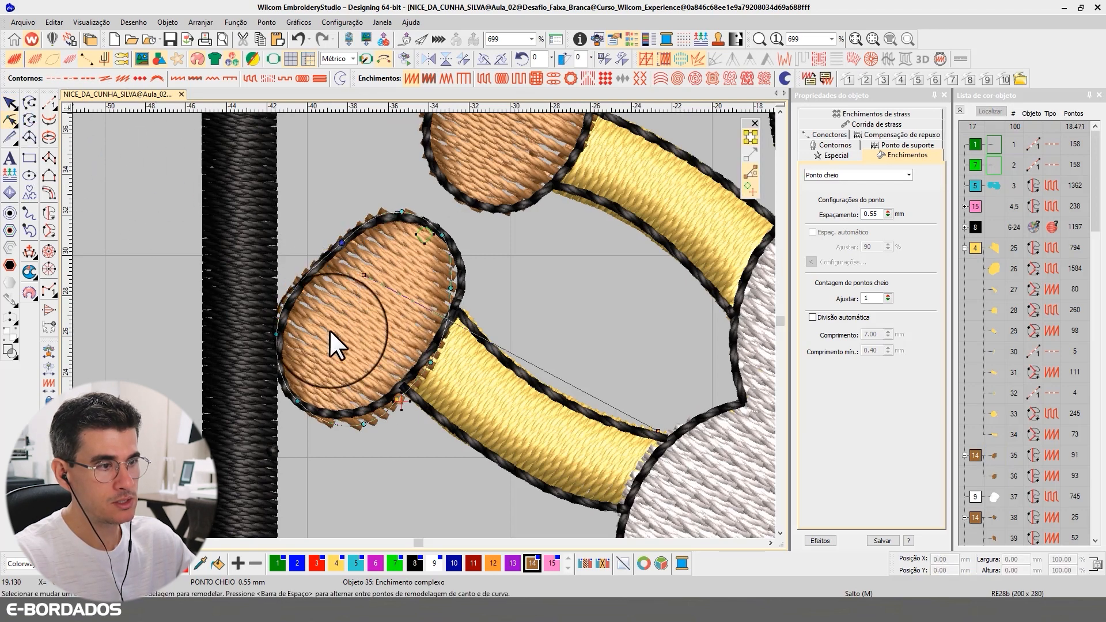
{"action": "mouse_move", "coordinate": [399, 402]}
{"action": "left_mouse_down"}
{"action": "mouse_move", "coordinate": [365, 426]}
{"action": "mouse_move", "coordinate": [354, 414]}
{"action": "left_mouse_up"}
{"action": "left_click_drag", "start_coordinate": [431, 364], "coordinate": [424, 363]}
{"action": "left_click_drag", "start_coordinate": [455, 289], "coordinate": [459, 290]}
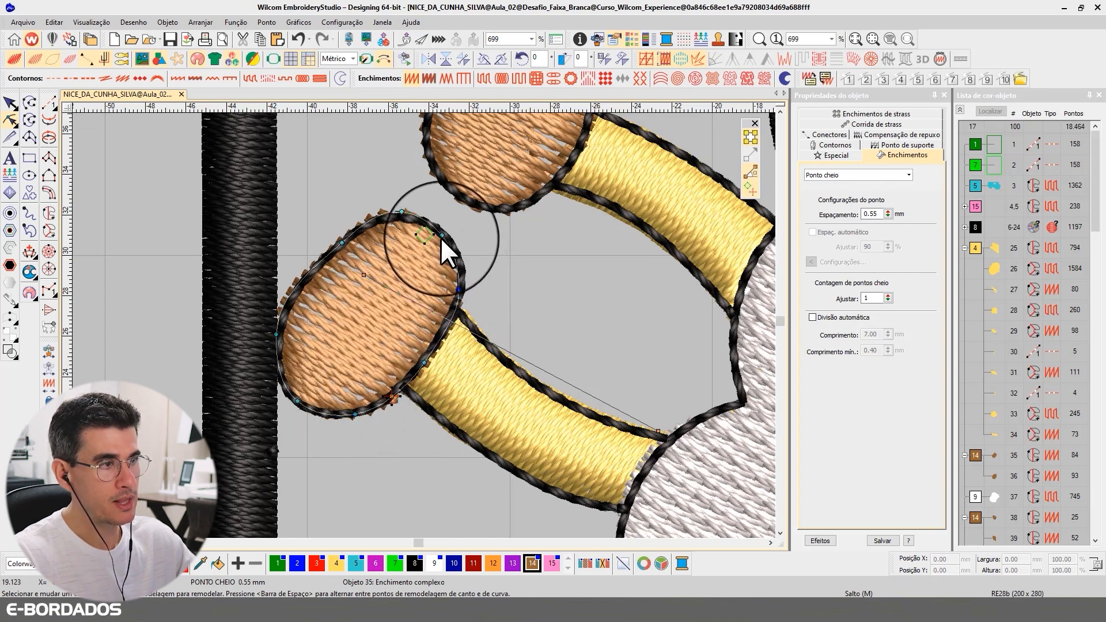
- Fine-tune the nodes at the lower brown tip's upper end and outer left edge to fit the black outline
{"action": "left_click_drag", "start_coordinate": [441, 236], "coordinate": [447, 240]}
{"action": "left_click_drag", "start_coordinate": [401, 212], "coordinate": [402, 216]}
{"action": "left_click_drag", "start_coordinate": [363, 275], "coordinate": [364, 273]}
{"action": "left_click_drag", "start_coordinate": [278, 332], "coordinate": [283, 333]}
{"action": "left_click", "coordinate": [30, 101]}
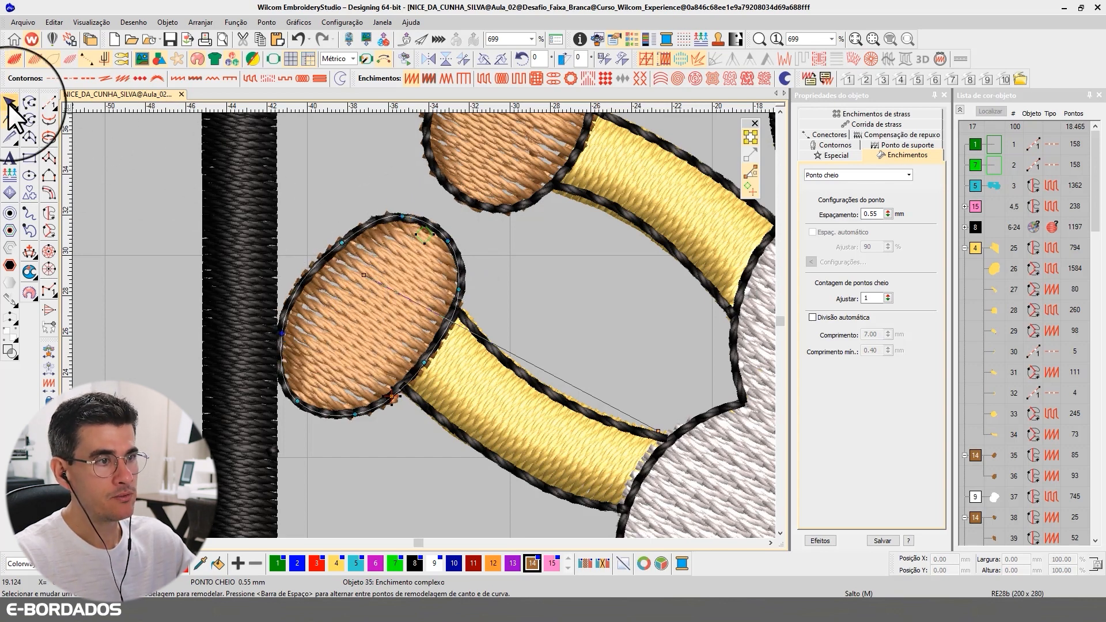
- Reshape the upper horn's brown tip by moving its left-edge nodes and the node beside the horn to fit the black outline
{"action": "left_click", "coordinate": [778, 111]}
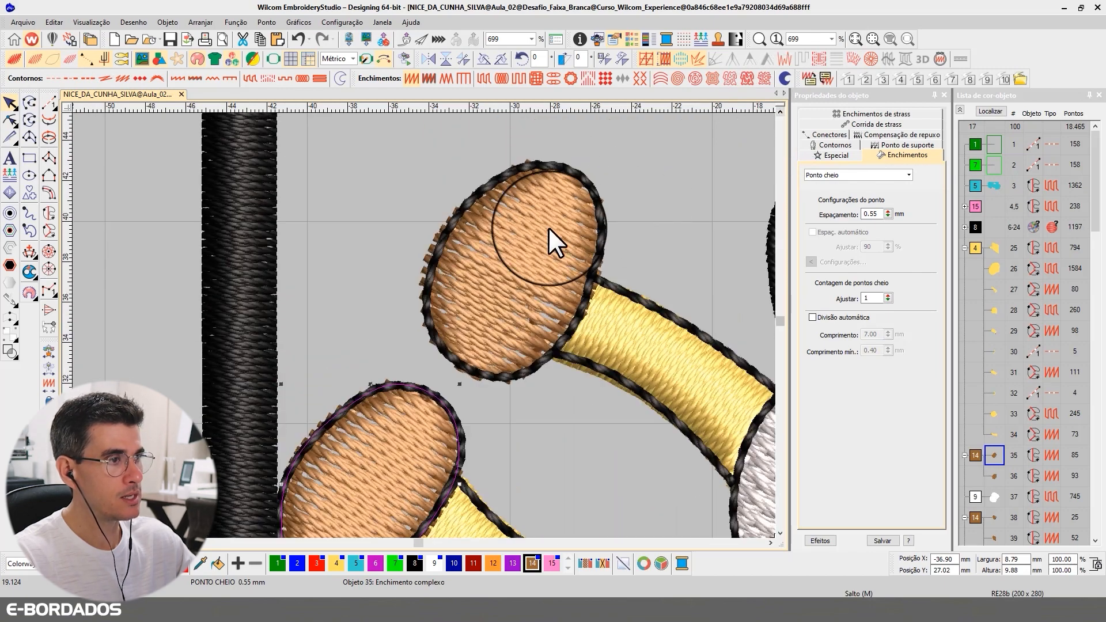
{"action": "left_click", "coordinate": [547, 230]}
{"action": "left_click", "coordinate": [10, 121]}
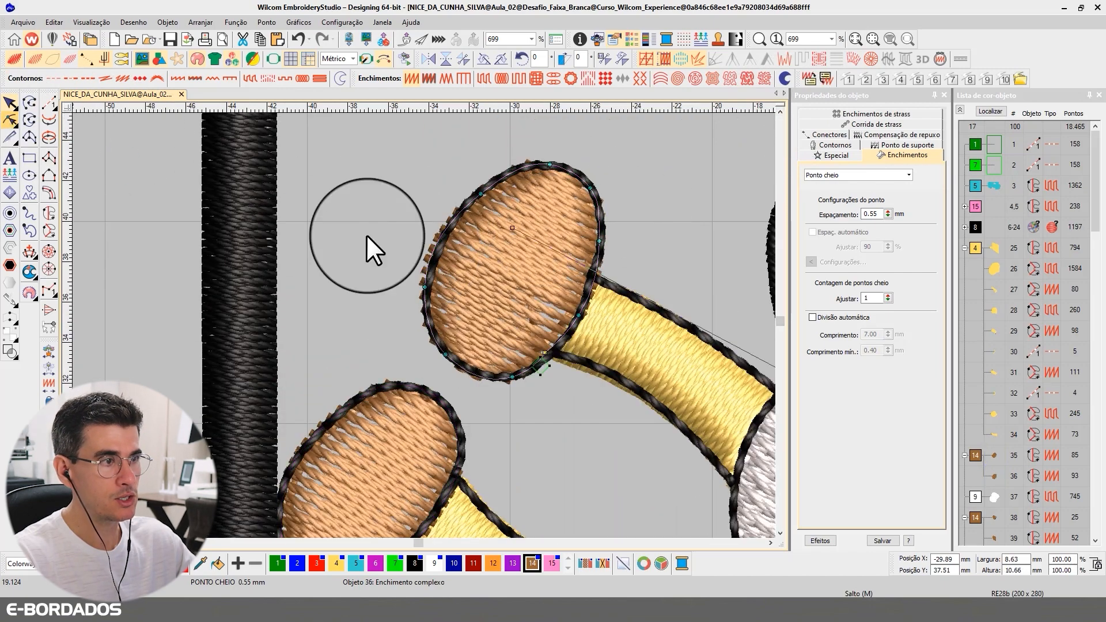
{"action": "left_click", "coordinate": [435, 257]}
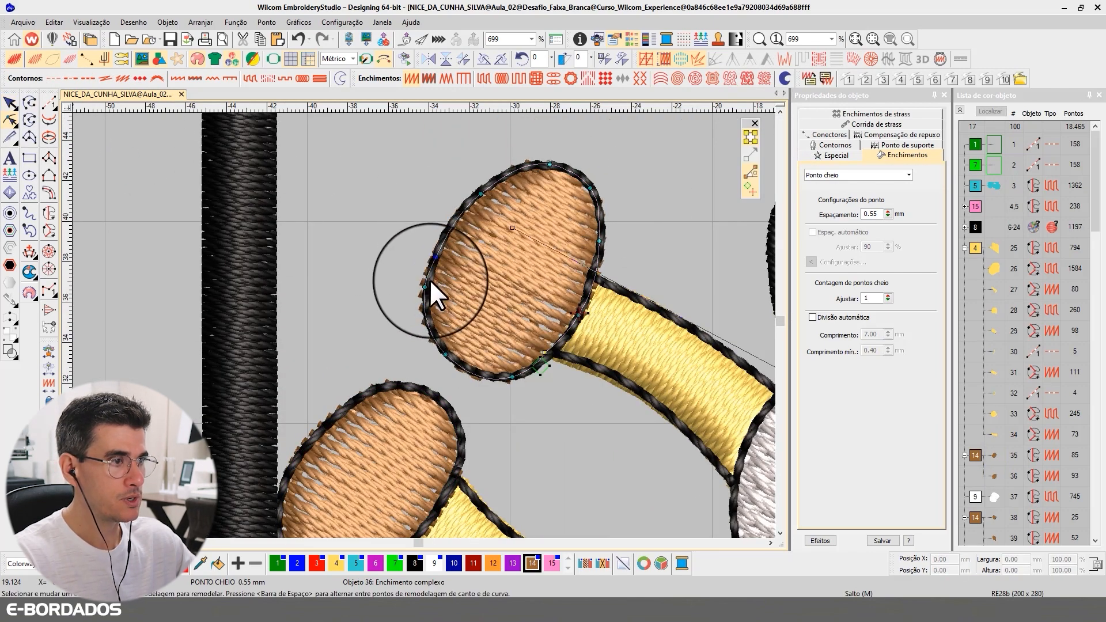
{"action": "left_click_drag", "start_coordinate": [424, 286], "coordinate": [428, 288]}
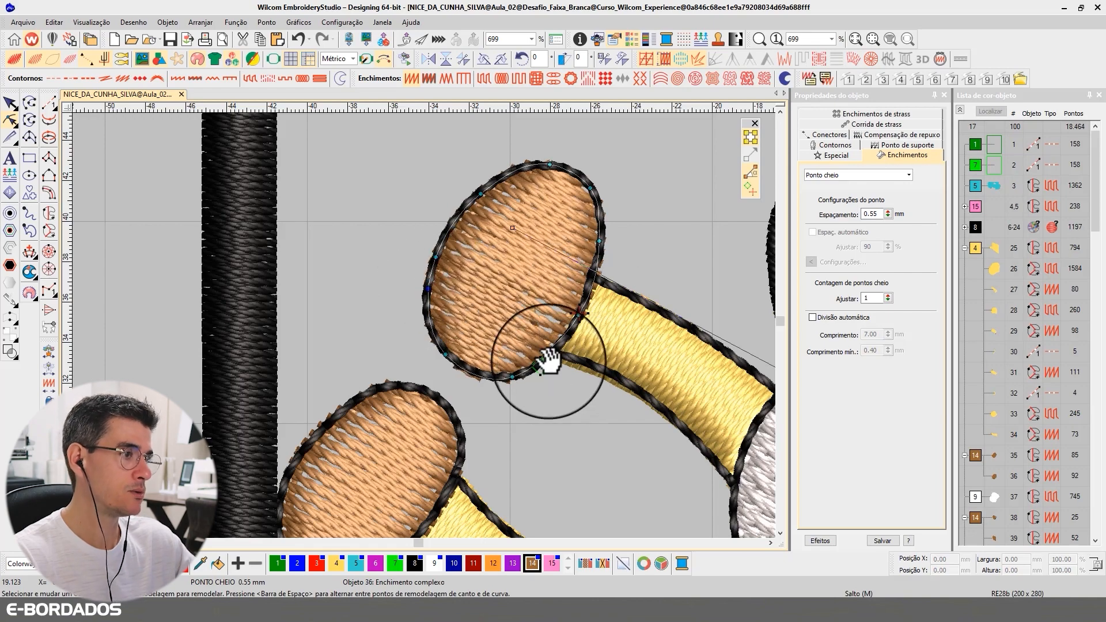
{"action": "left_click_drag", "start_coordinate": [547, 361], "coordinate": [547, 358]}
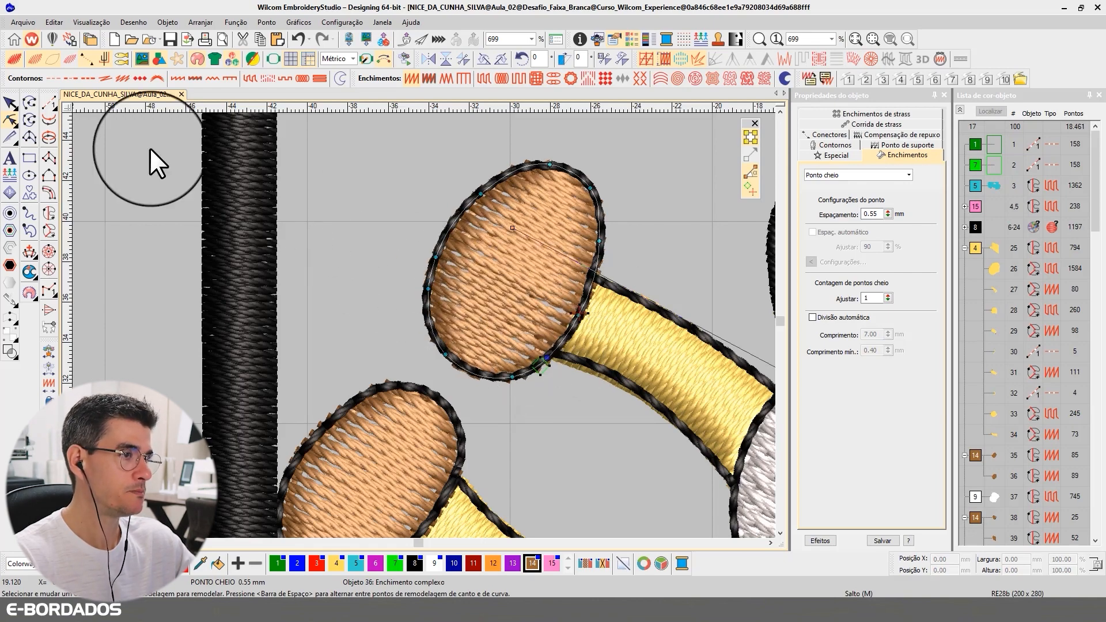
{"action": "left_click", "coordinate": [10, 102]}
{"action": "scroll", "coordinate": [470, 227], "scroll_direction": "down", "scroll_amount": 4}
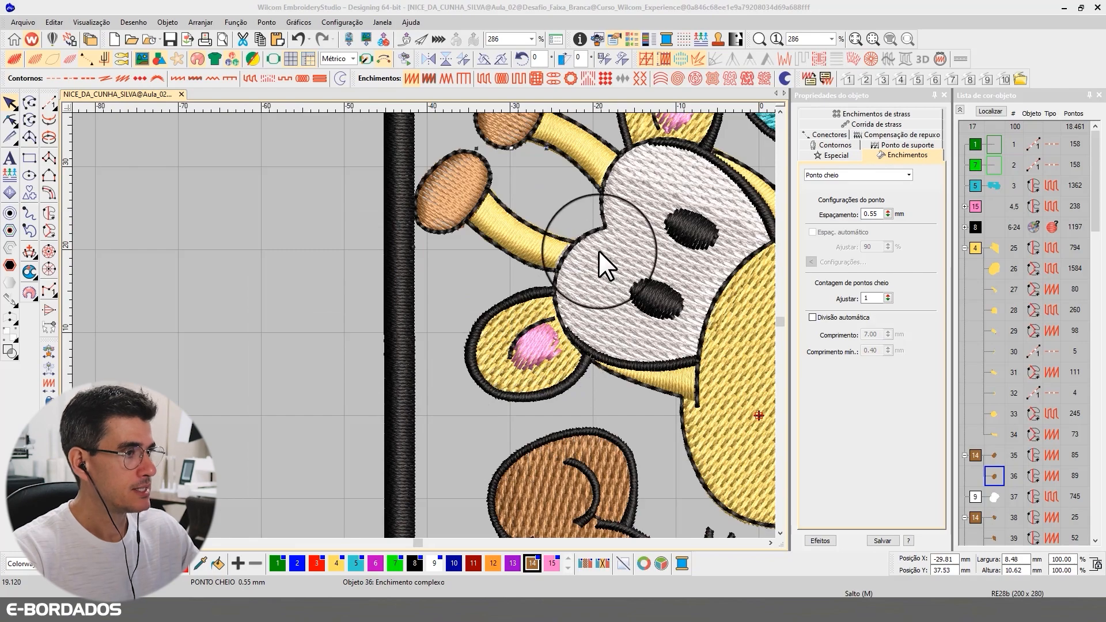
- Play back the stitching sequence of the whole design from a clear selection, speeding the simulation up to about 38040 s/m
{"action": "scroll", "coordinate": [598, 252], "scroll_direction": "up", "scroll_amount": 3}
{"action": "scroll", "coordinate": [598, 253], "scroll_direction": "down", "scroll_amount": 4}
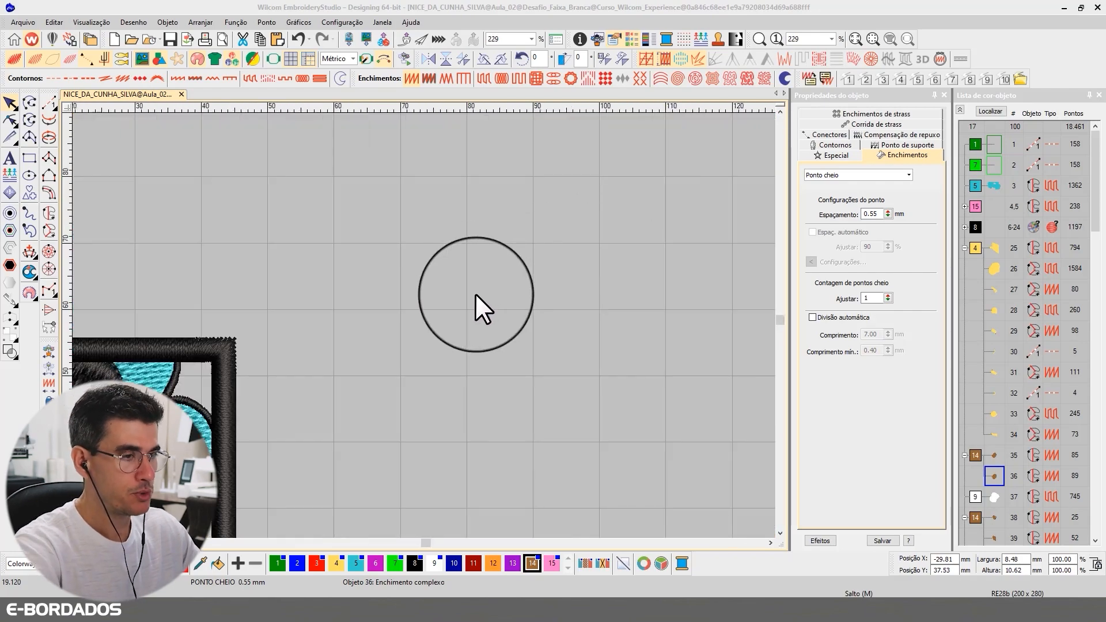
{"action": "left_click", "coordinate": [12, 103]}
{"action": "key", "text": "0"}
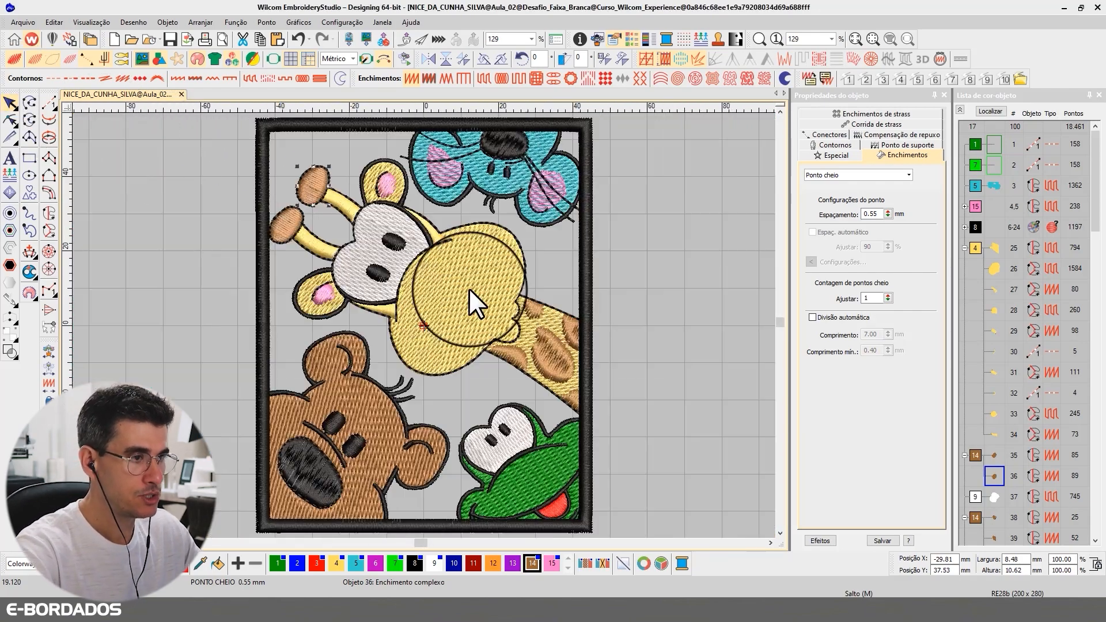
{"action": "key", "text": "Escape"}
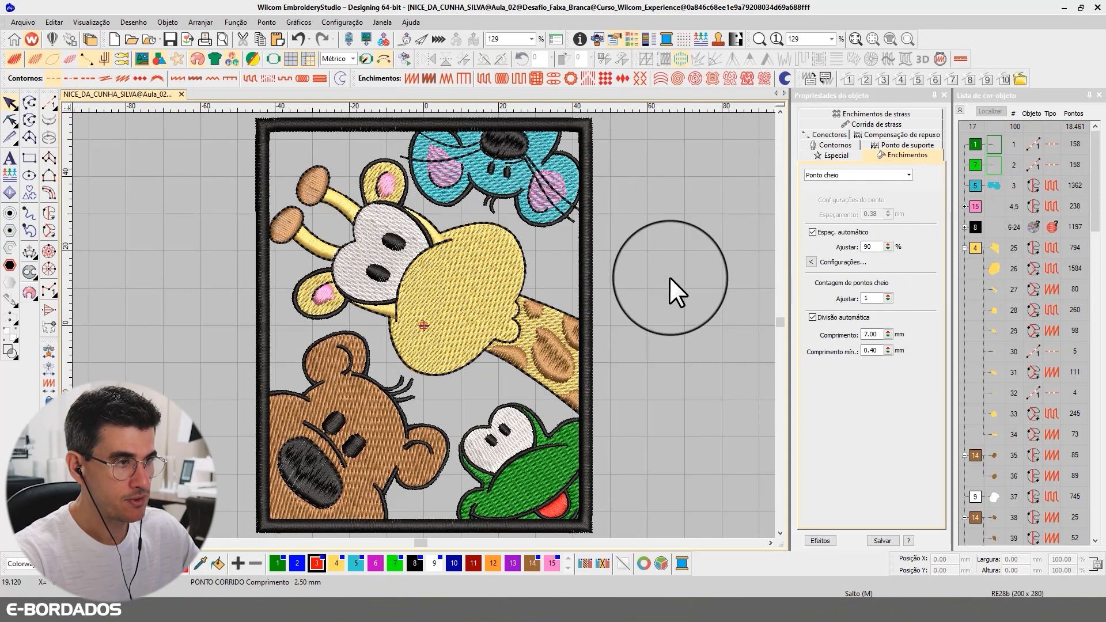
{"action": "key", "text": "shift+r"}
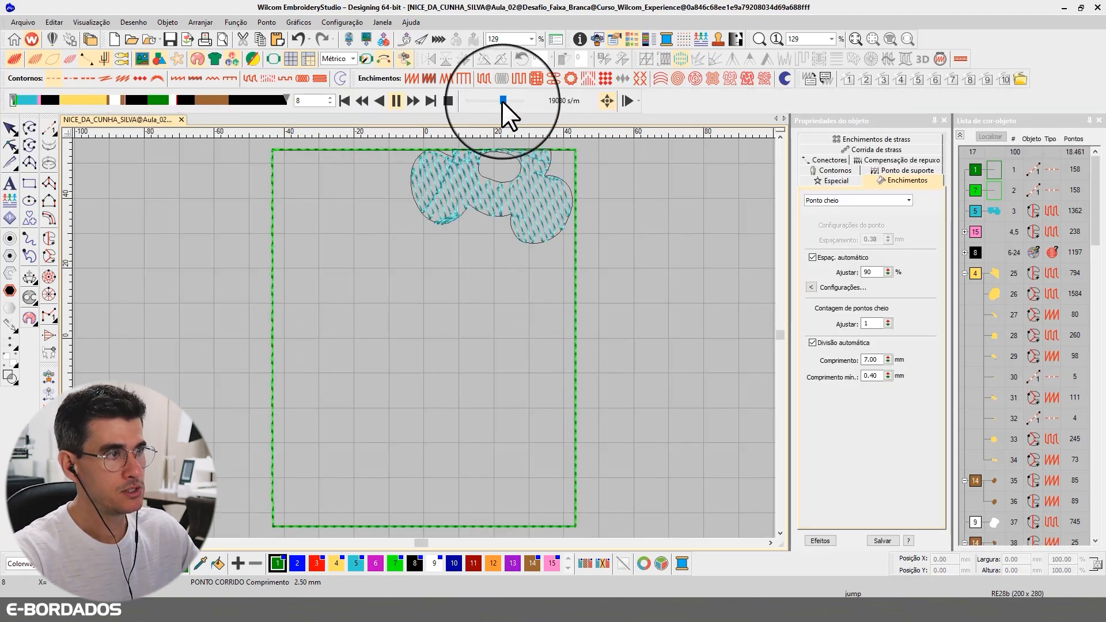
{"action": "left_click_drag", "start_coordinate": [502, 102], "coordinate": [509, 101]}
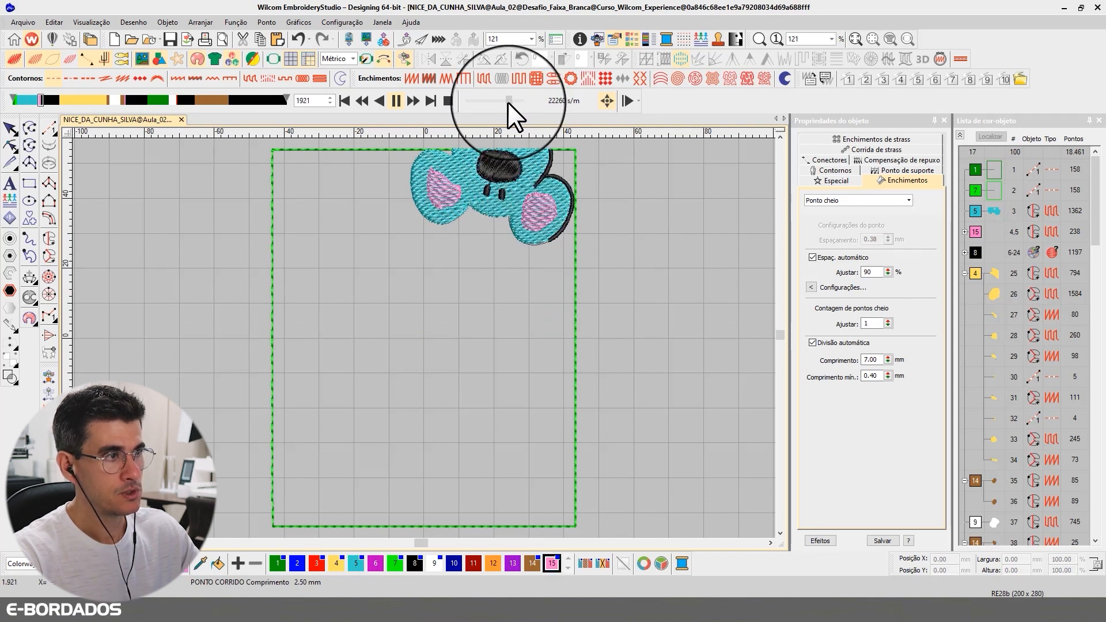
{"action": "mouse_move", "coordinate": [506, 102]}
{"action": "left_mouse_down"}
{"action": "mouse_move", "coordinate": [518, 101]}
{"action": "mouse_move", "coordinate": [493, 99]}
{"action": "mouse_move", "coordinate": [507, 99]}
{"action": "left_mouse_up"}
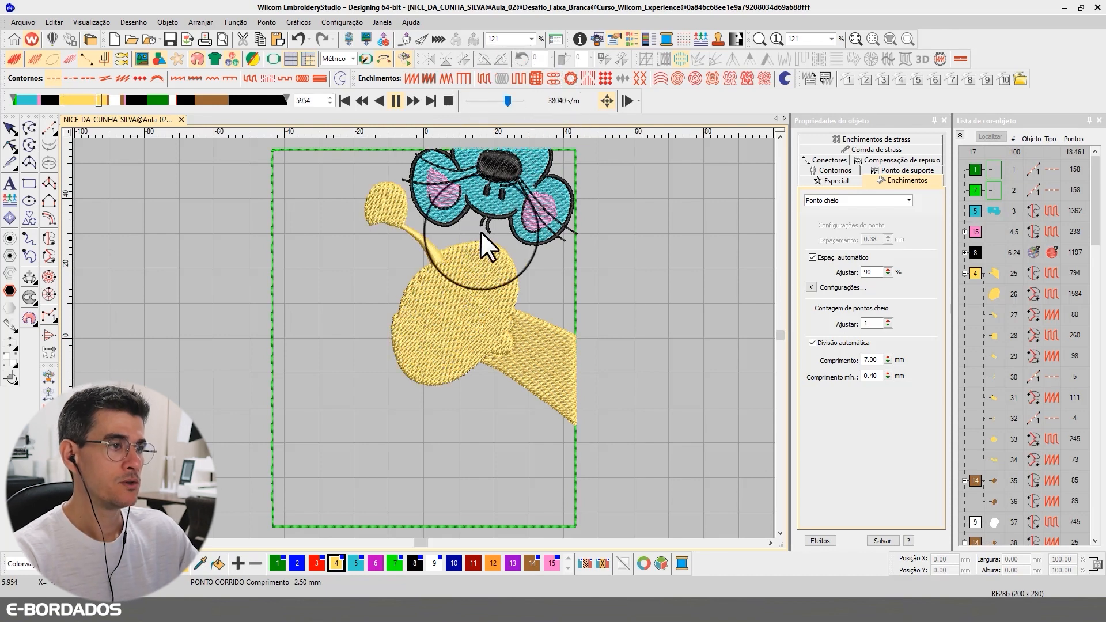
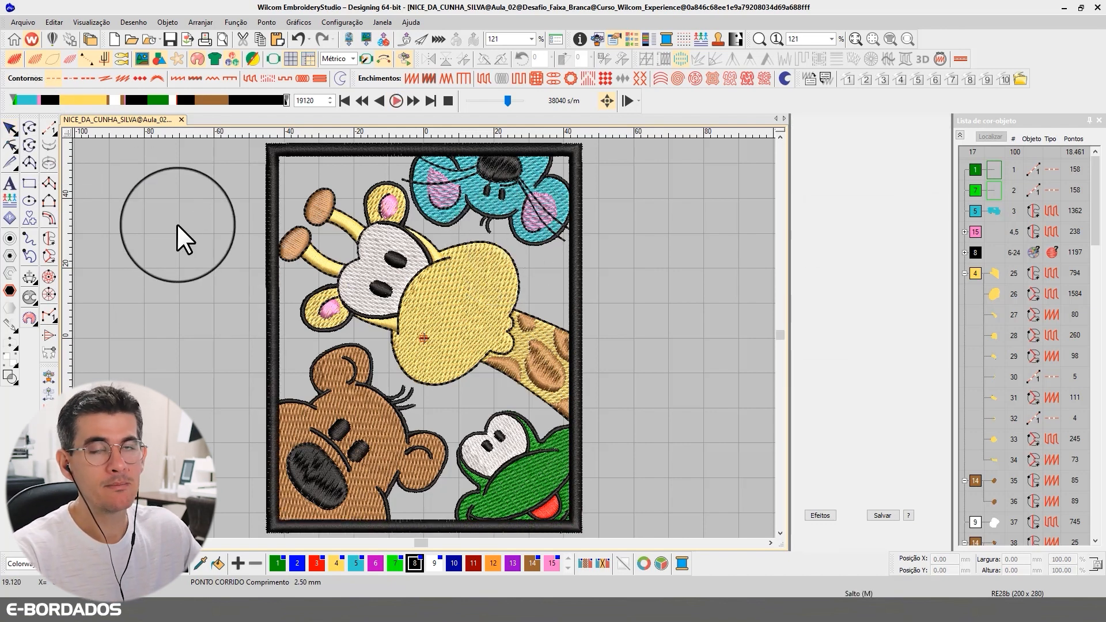
{"action": "key", "text": "Escape"}
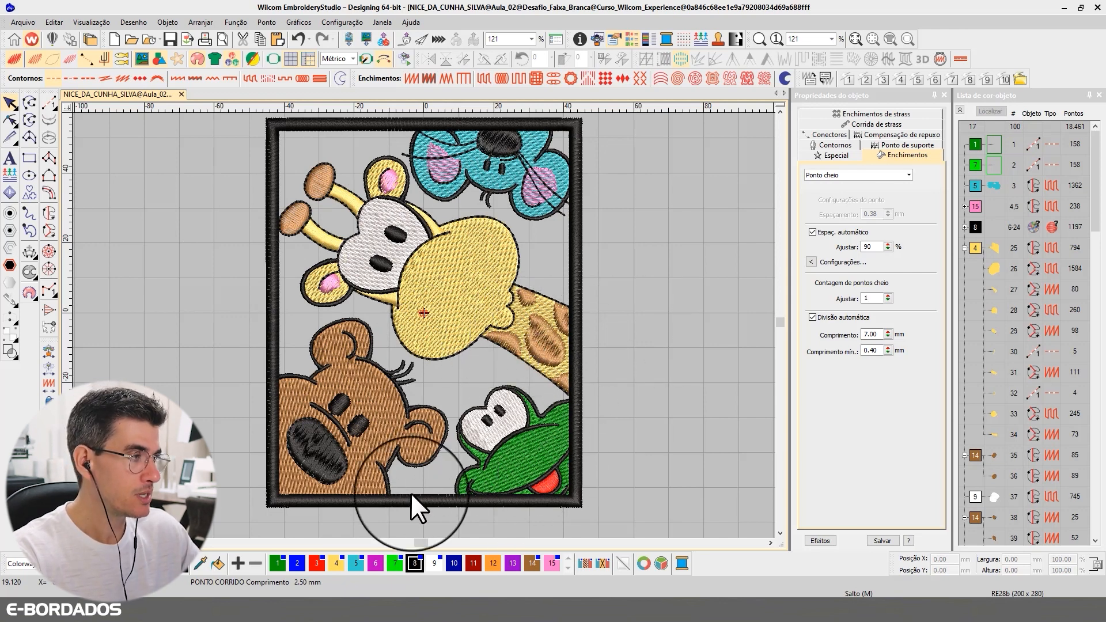
- Digitize a satin Curva complexa shape in purple colour 13 over the crescent-shaped green area below the frog's lower-left eye
{"action": "key", "text": "b"}
{"action": "left_click", "coordinate": [570, 488]}
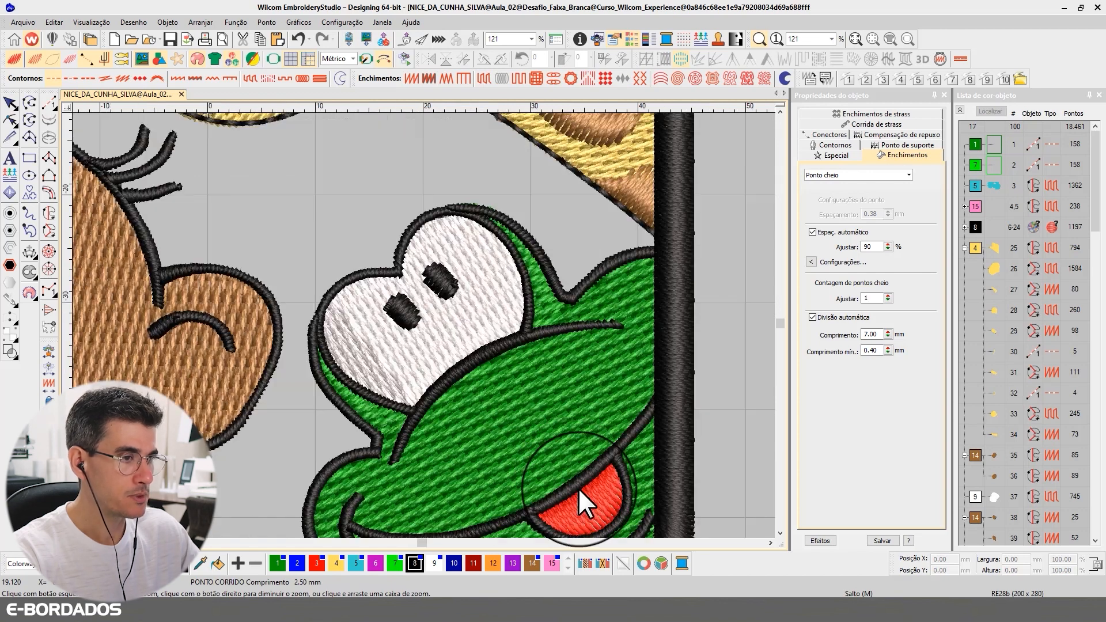
{"action": "left_click_drag", "start_coordinate": [273, 181], "coordinate": [624, 491]}
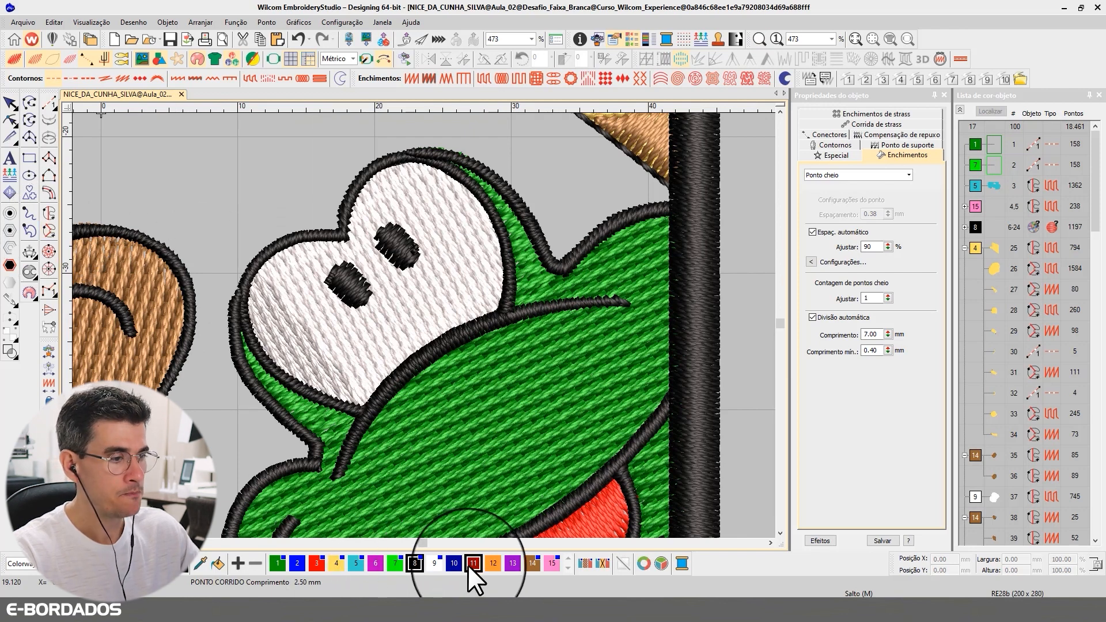
{"action": "left_click", "coordinate": [513, 564]}
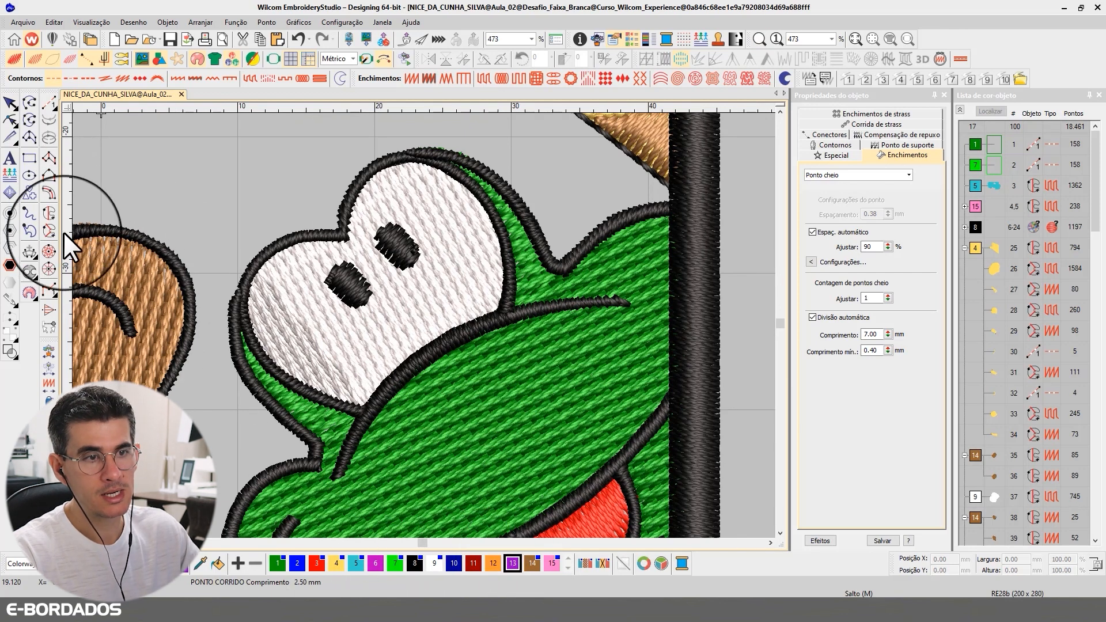
{"action": "left_click", "coordinate": [46, 231]}
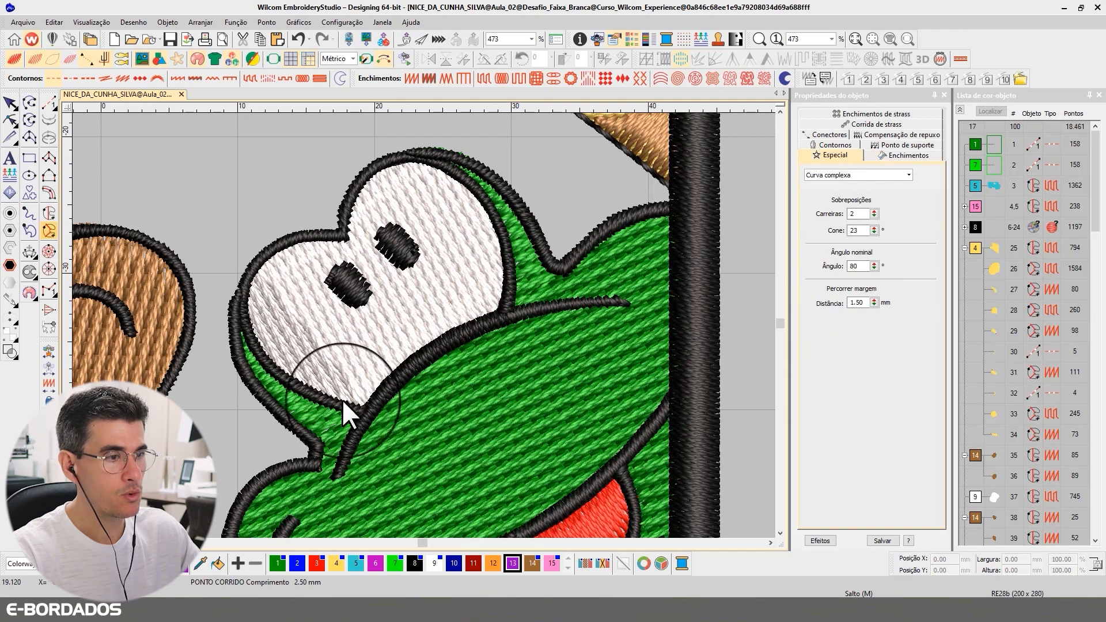
{"action": "left_click", "coordinate": [366, 413]}
{"action": "left_click", "coordinate": [310, 390]}
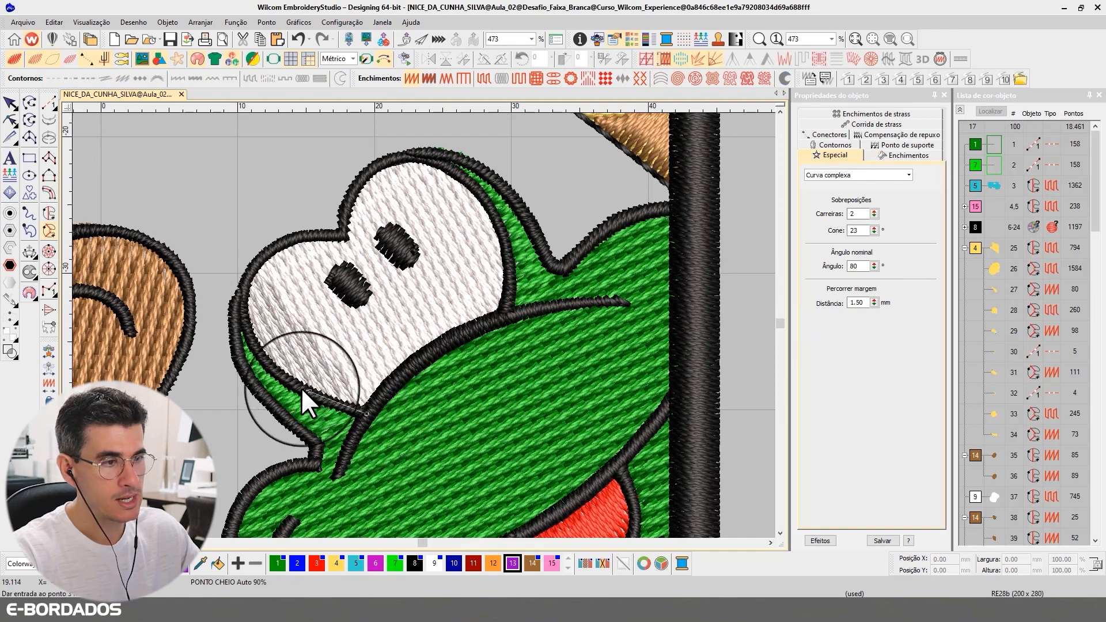
{"action": "left_click", "coordinate": [264, 357]}
{"action": "left_click", "coordinate": [243, 313]}
{"action": "left_click", "coordinate": [236, 312]}
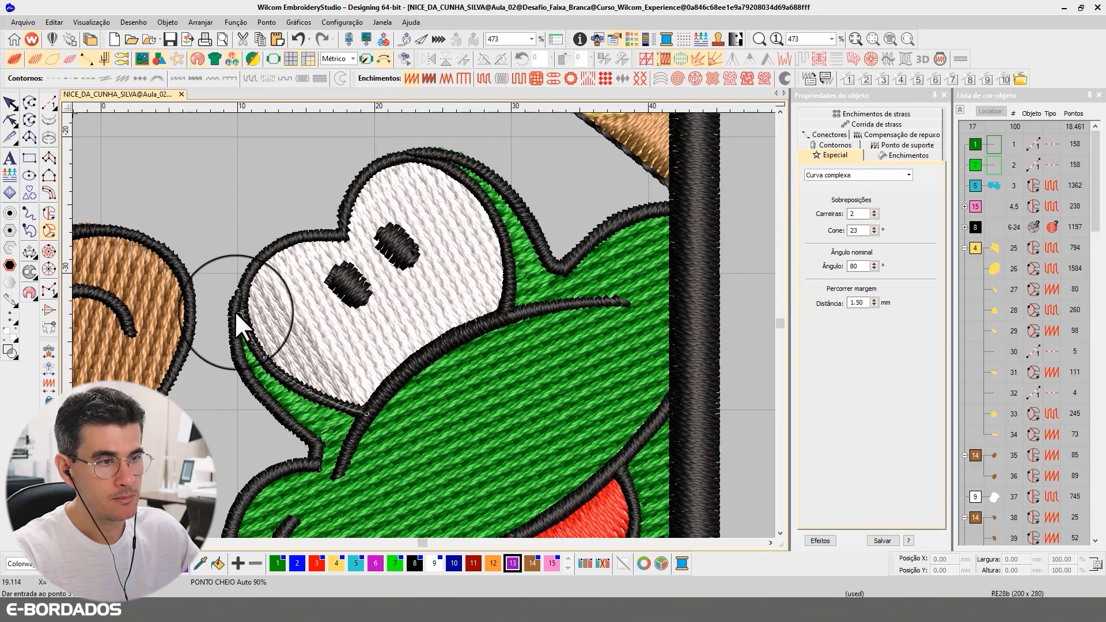
{"action": "left_click", "coordinate": [236, 344]}
{"action": "left_click", "coordinate": [249, 379]}
{"action": "left_click", "coordinate": [281, 413]}
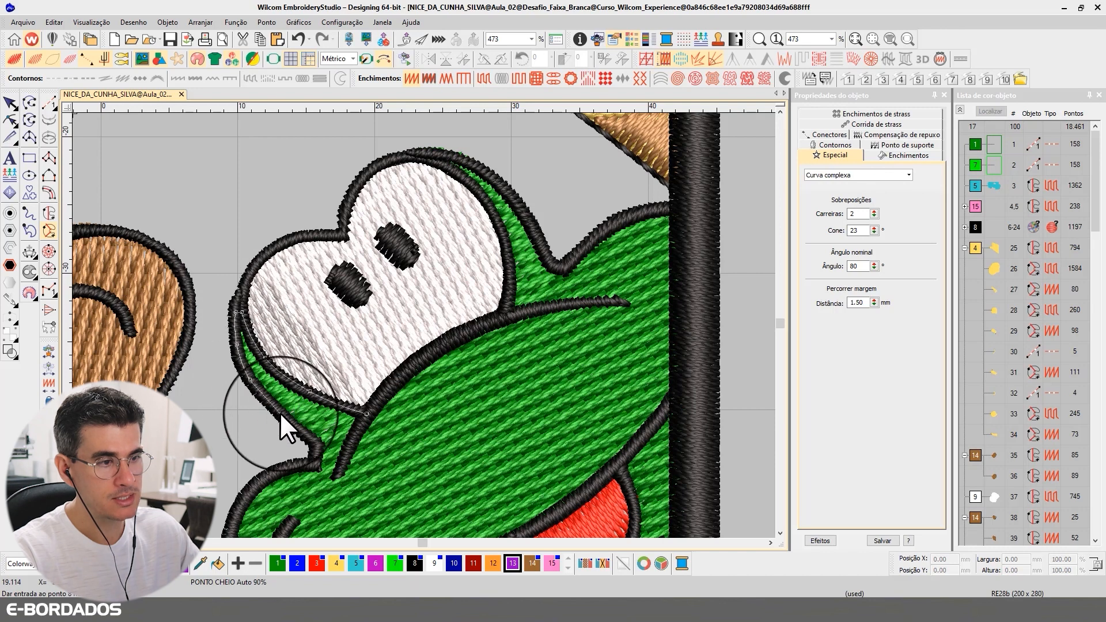
{"action": "left_click", "coordinate": [315, 444]}
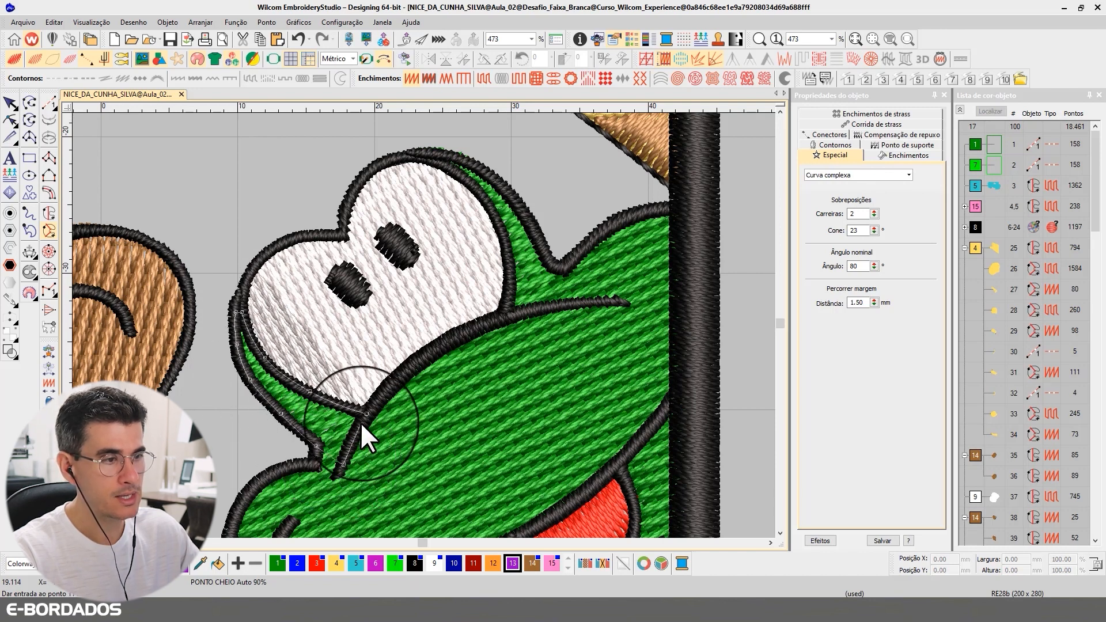
{"action": "key", "text": "Return"}
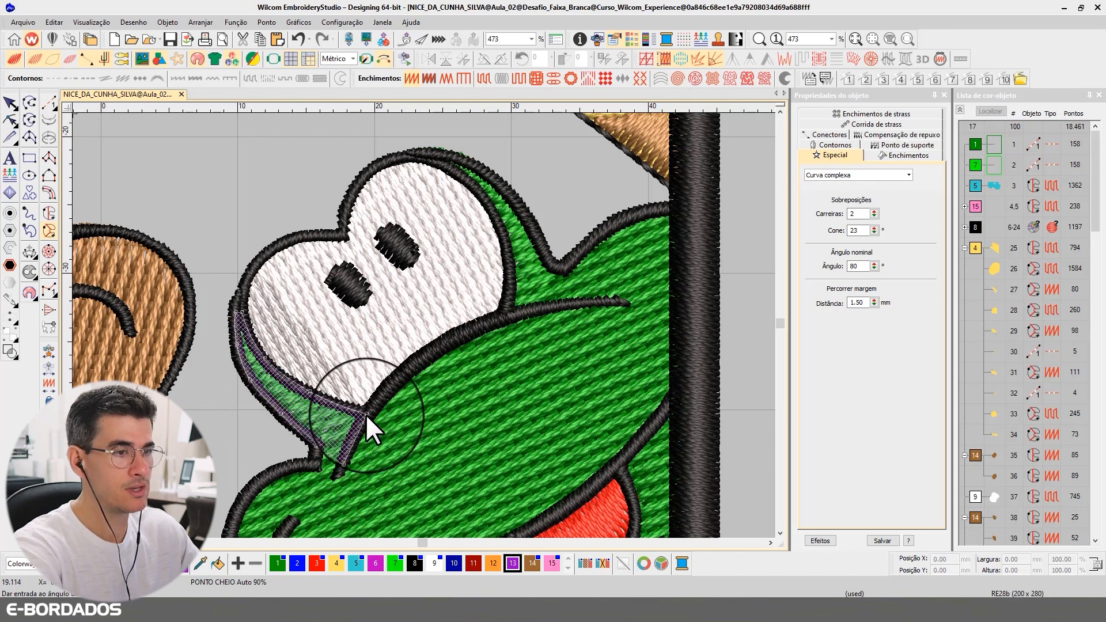
{"action": "key", "text": "Return"}
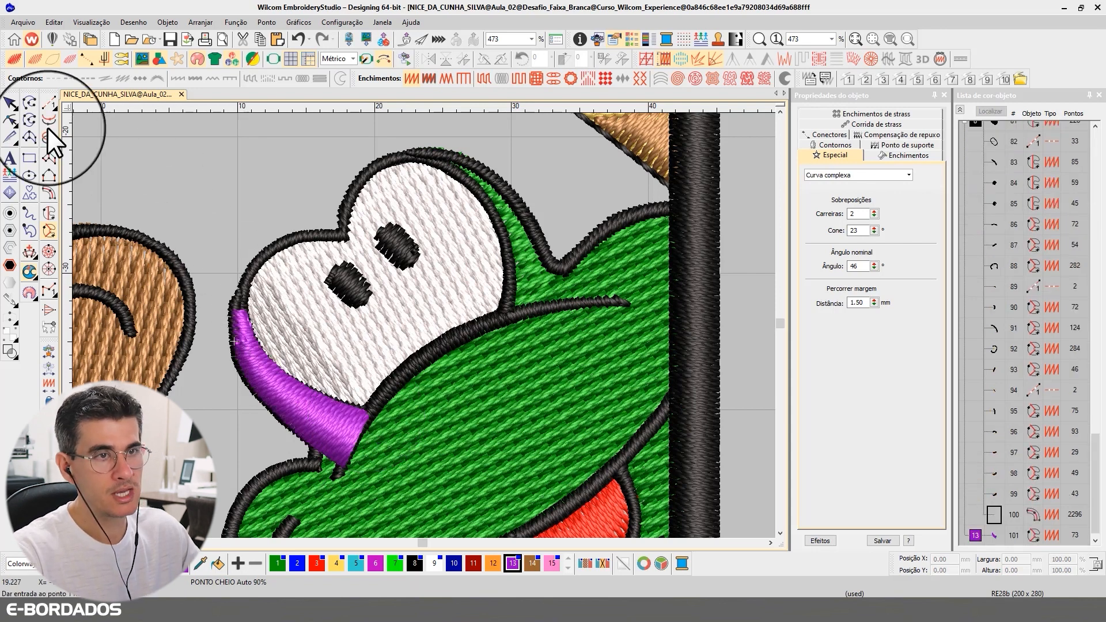
- Reposition the crescent's stitch entry and exit points, with entry near its narrow upper tip and exit at its wide lower end
{"action": "left_click", "coordinate": [9, 121]}
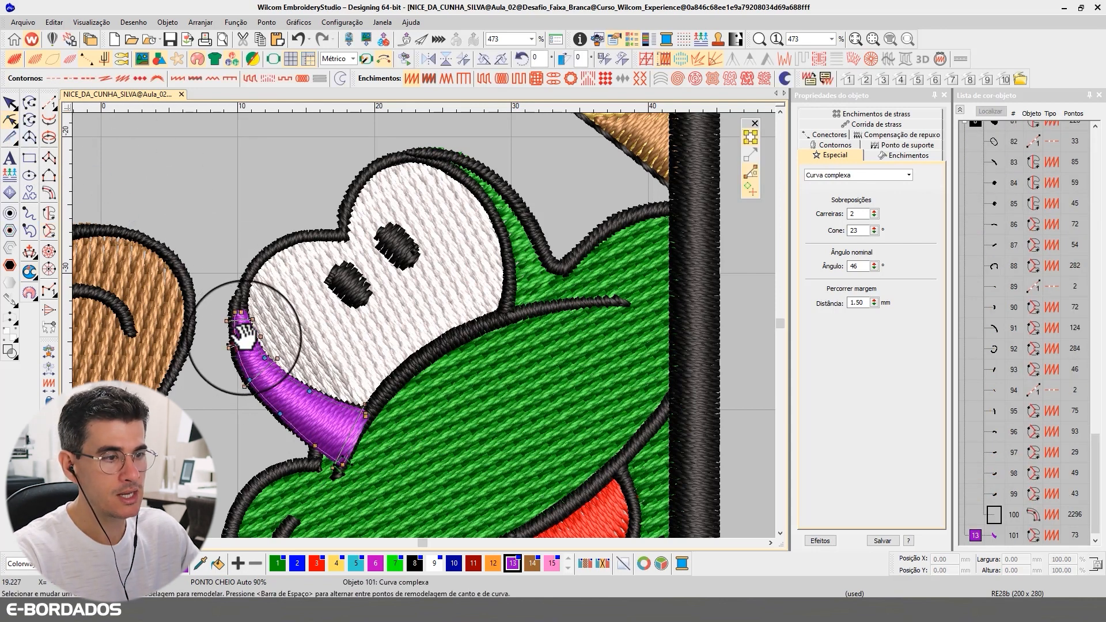
{"action": "left_click_drag", "start_coordinate": [373, 455], "coordinate": [230, 301]}
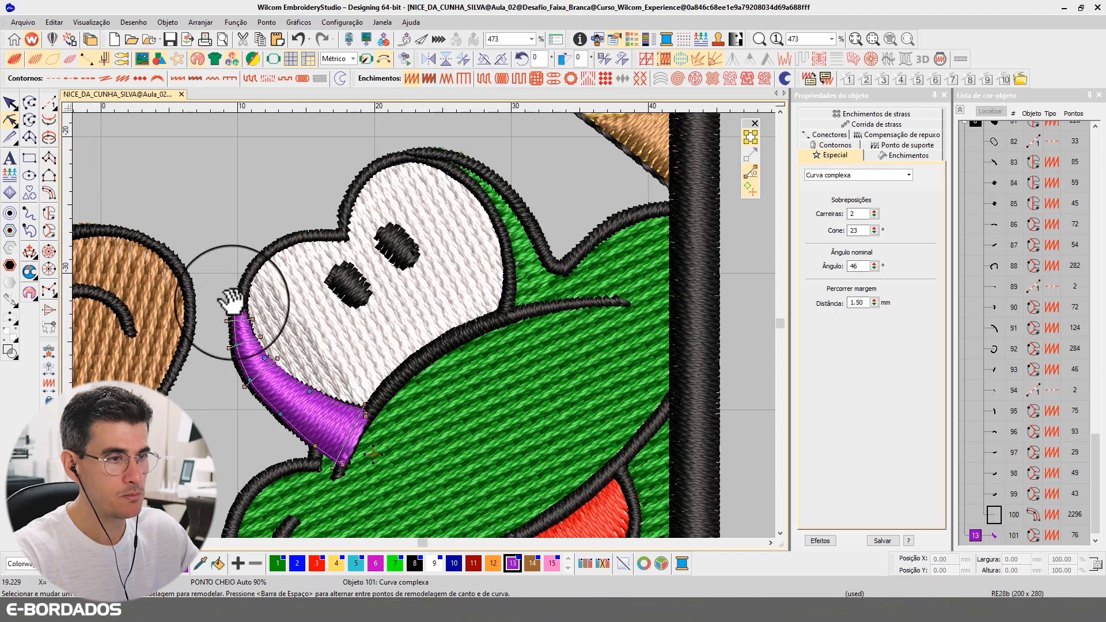
{"action": "left_click", "coordinate": [9, 103]}
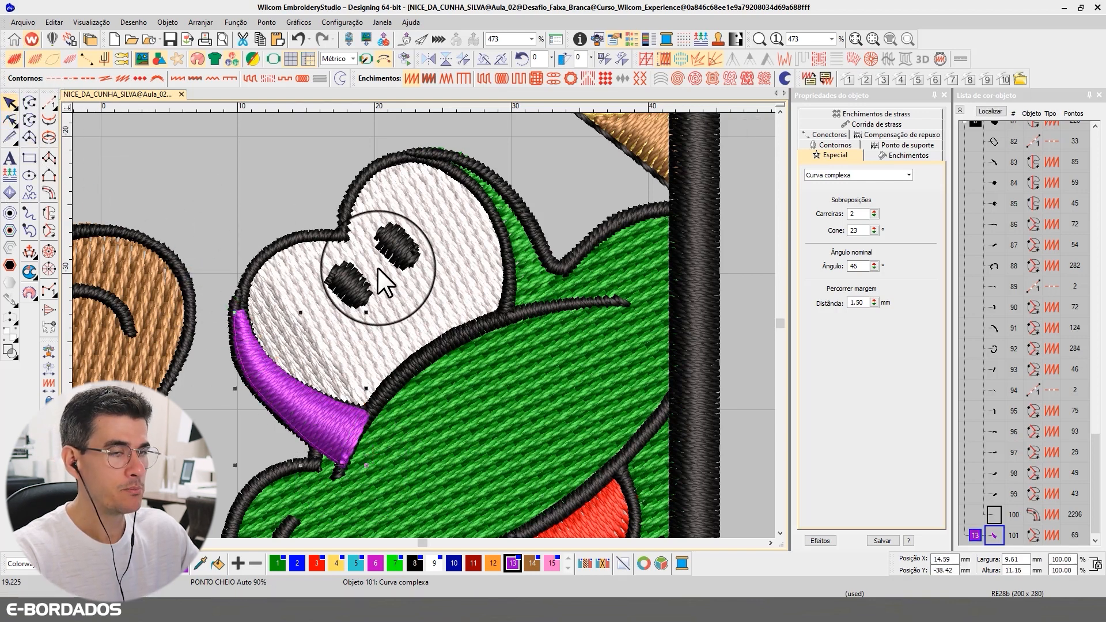
- Digitize a second purple satin Curva complexa shape over the green area between the frog's upper eye and the notch in its head outline
{"action": "left_click", "coordinate": [47, 232]}
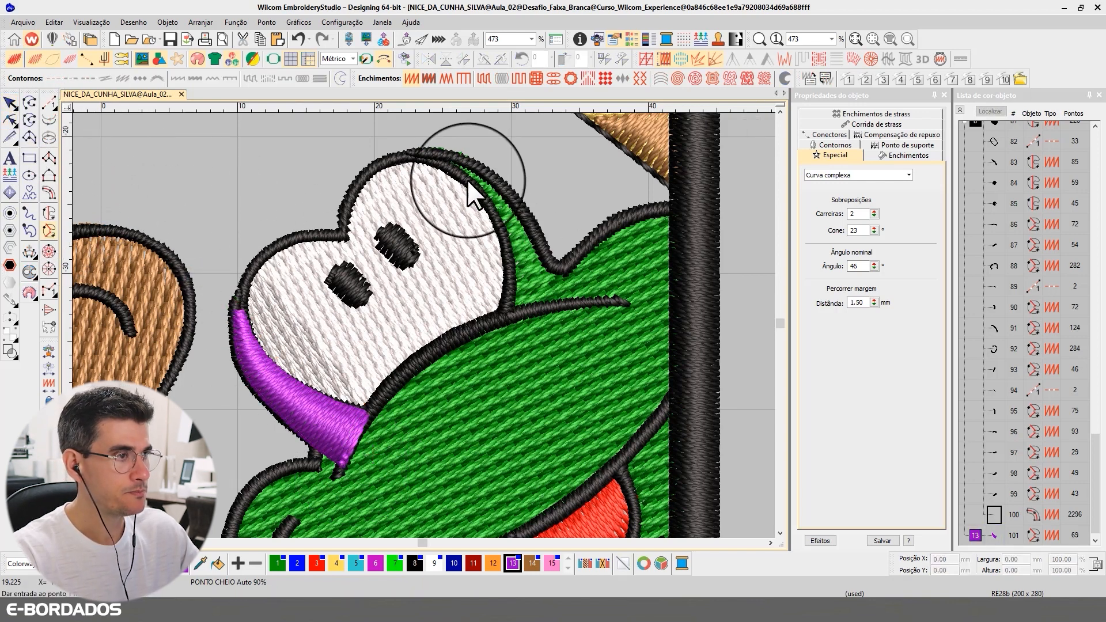
{"action": "left_click", "coordinate": [436, 163]}
{"action": "left_click", "coordinate": [437, 154]}
{"action": "left_click", "coordinate": [474, 162]}
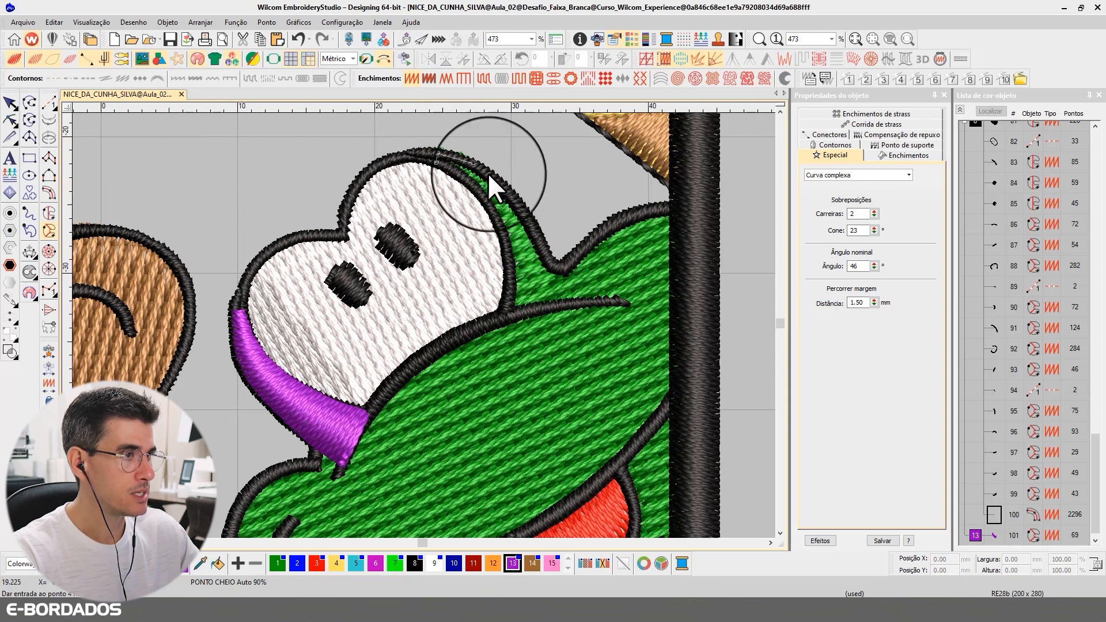
{"action": "left_click", "coordinate": [504, 184]}
{"action": "left_click", "coordinate": [524, 209]}
{"action": "left_click", "coordinate": [542, 237]}
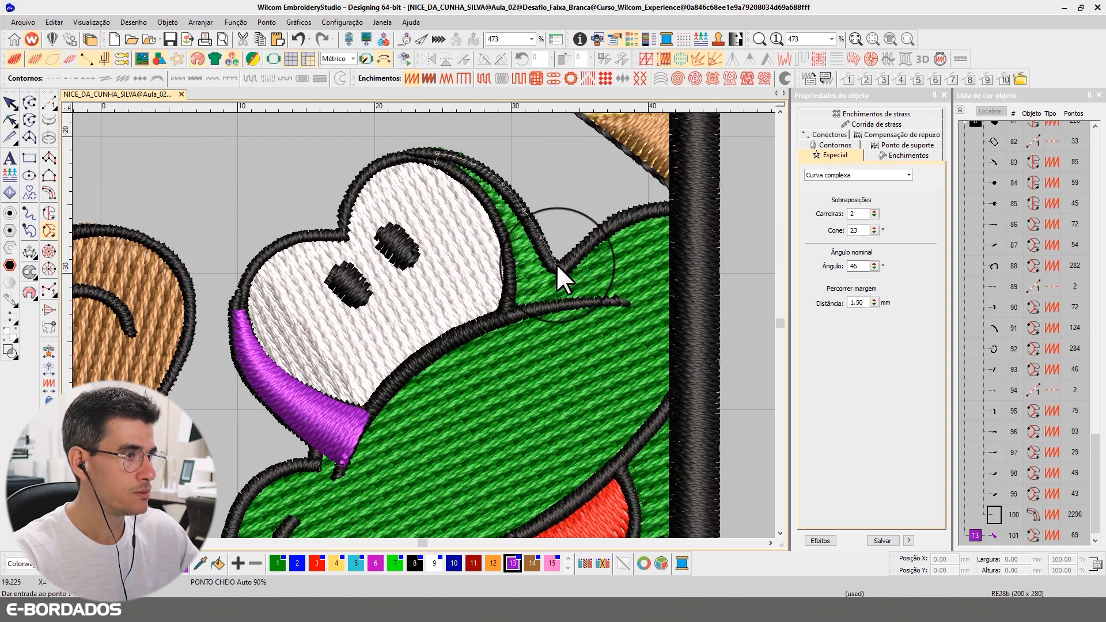
{"action": "left_click", "coordinate": [557, 263]}
{"action": "left_click", "coordinate": [568, 299]}
{"action": "left_click", "coordinate": [531, 307]}
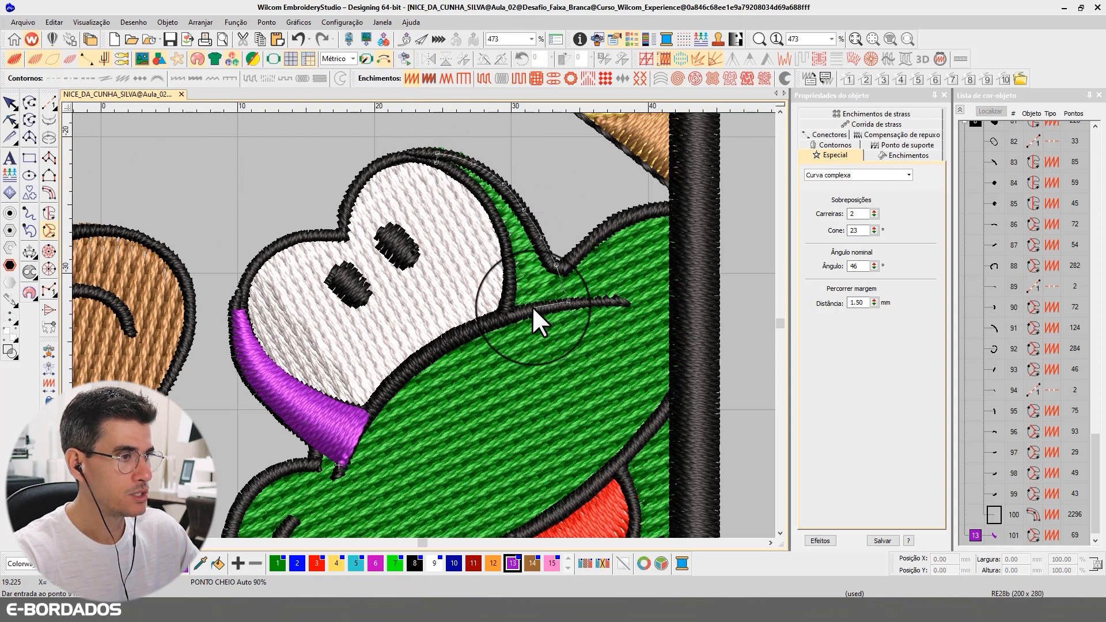
{"action": "left_click", "coordinate": [504, 316]}
{"action": "left_click", "coordinate": [509, 284]}
{"action": "left_click", "coordinate": [502, 233]}
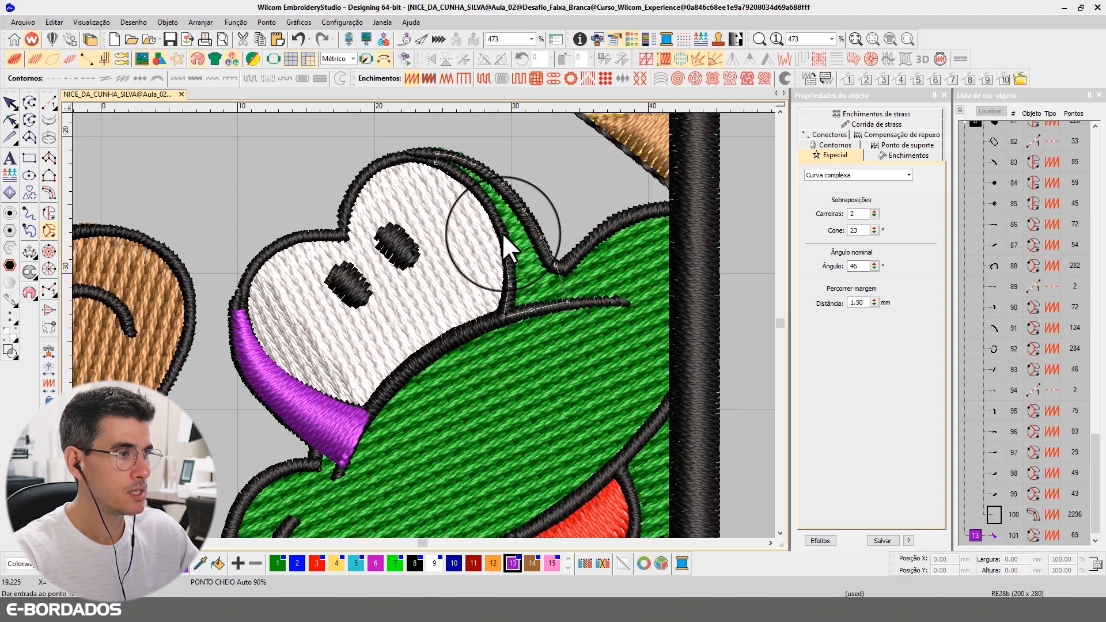
{"action": "left_click", "coordinate": [482, 195]}
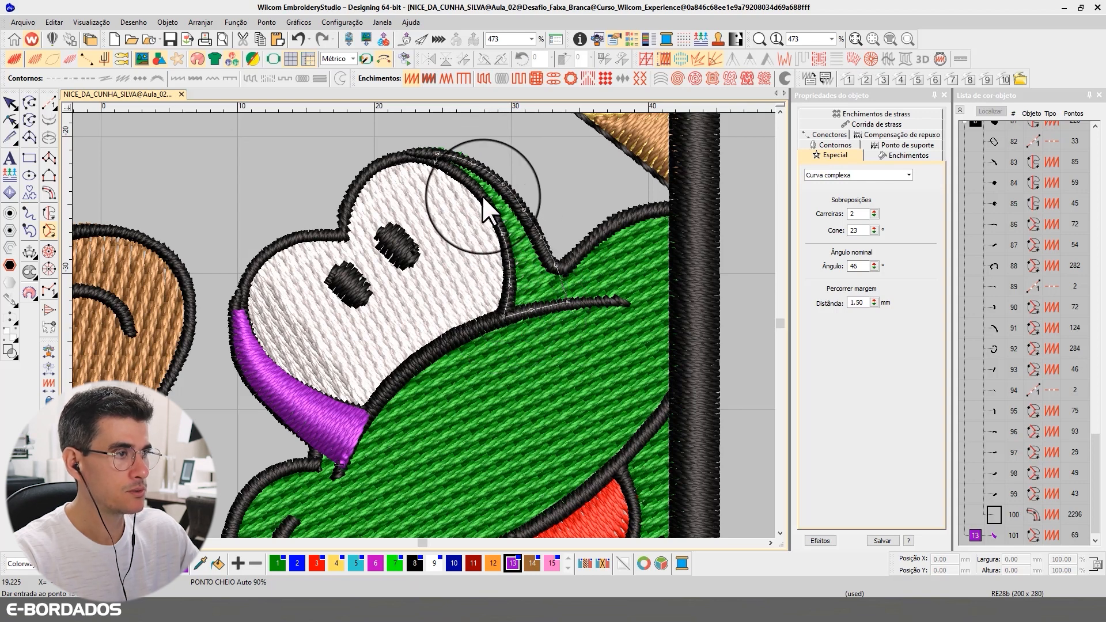
{"action": "left_click", "coordinate": [438, 161]}
{"action": "key", "text": "Return"}
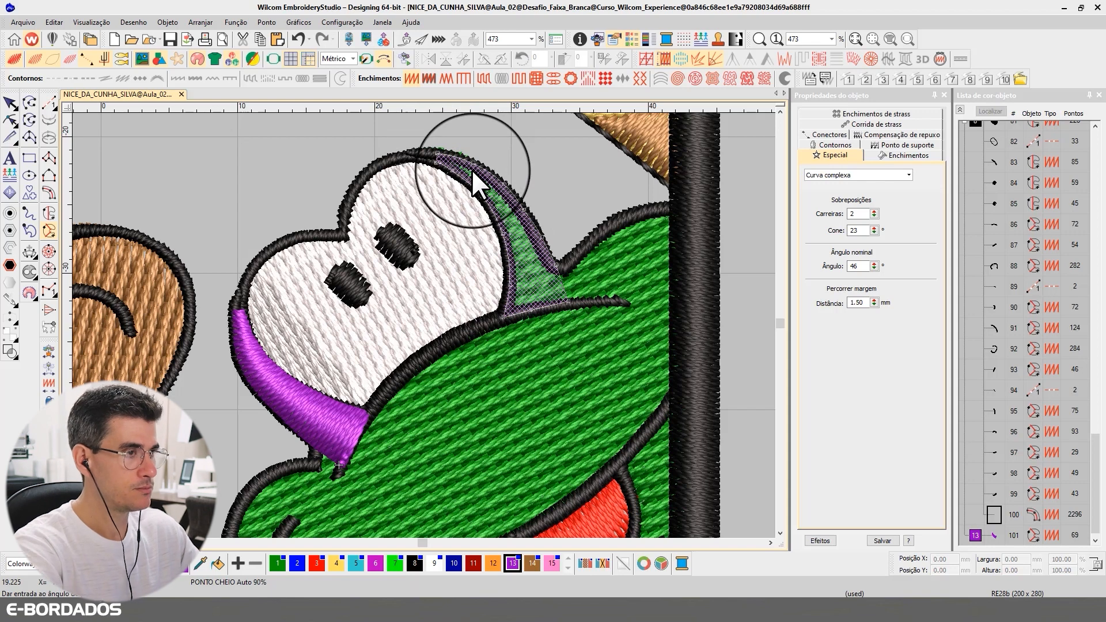
{"action": "left_click", "coordinate": [471, 168]}
{"action": "key", "text": "Return"}
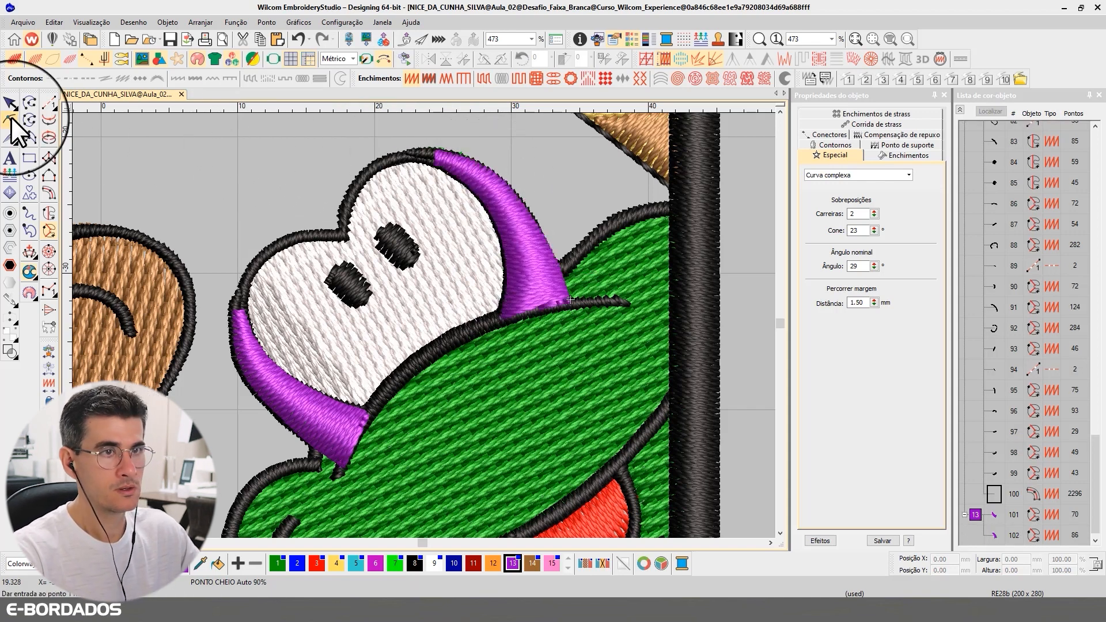
- Reshape the second purple piece's stitch path, with entry at its narrow upper tip and exit at its wide lower corner
{"action": "left_click", "coordinate": [10, 120]}
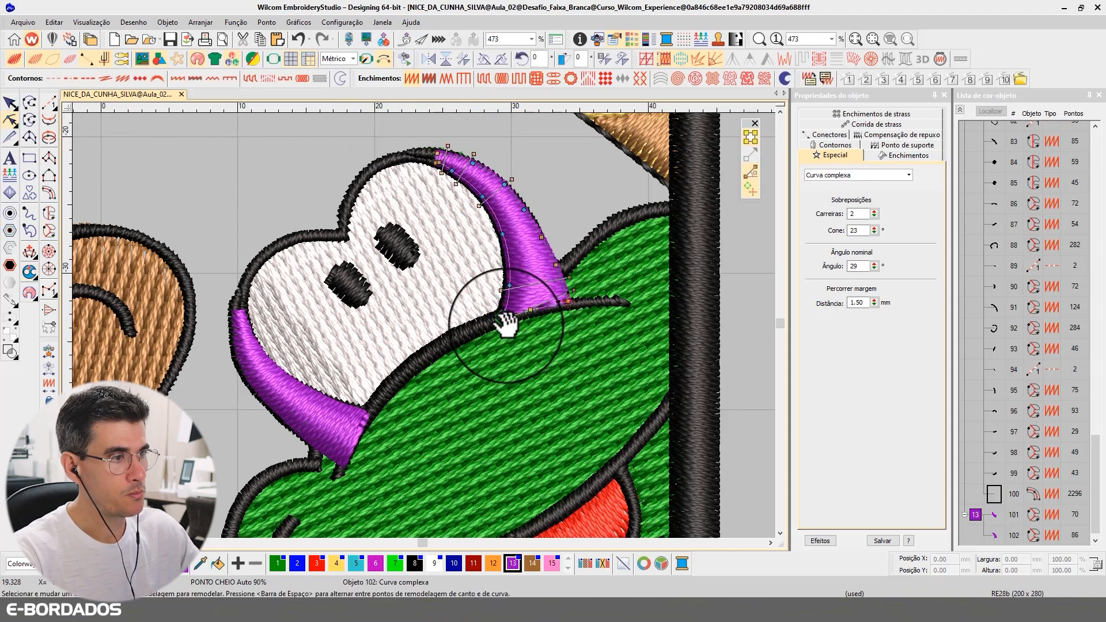
{"action": "left_click_drag", "start_coordinate": [506, 320], "coordinate": [416, 146]}
{"action": "left_click_drag", "start_coordinate": [571, 307], "coordinate": [496, 314]}
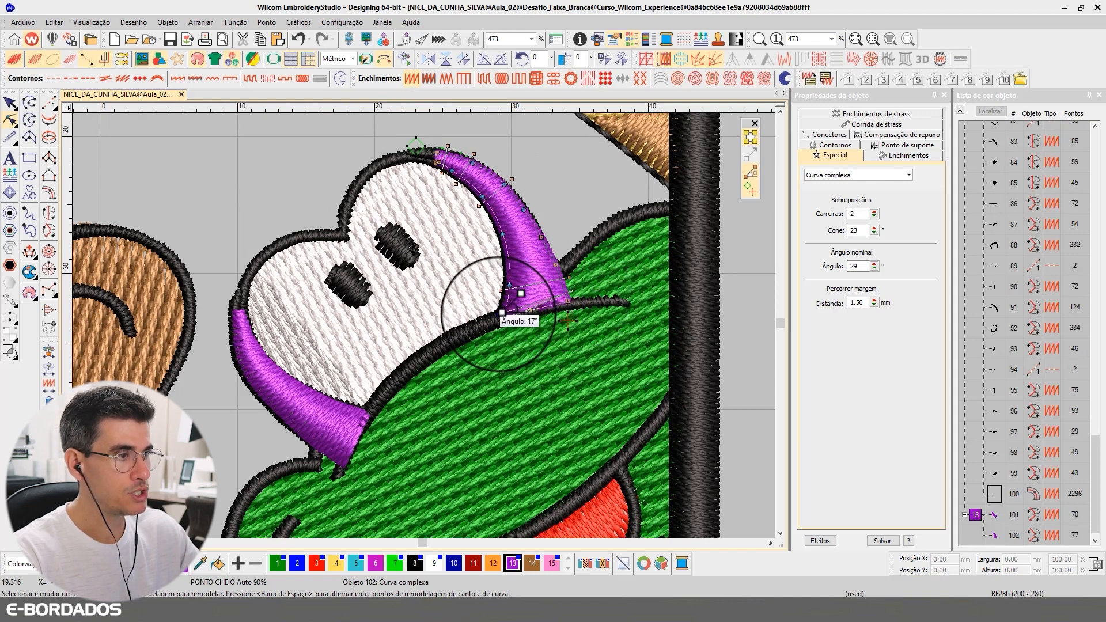
{"action": "left_click", "coordinate": [10, 102]}
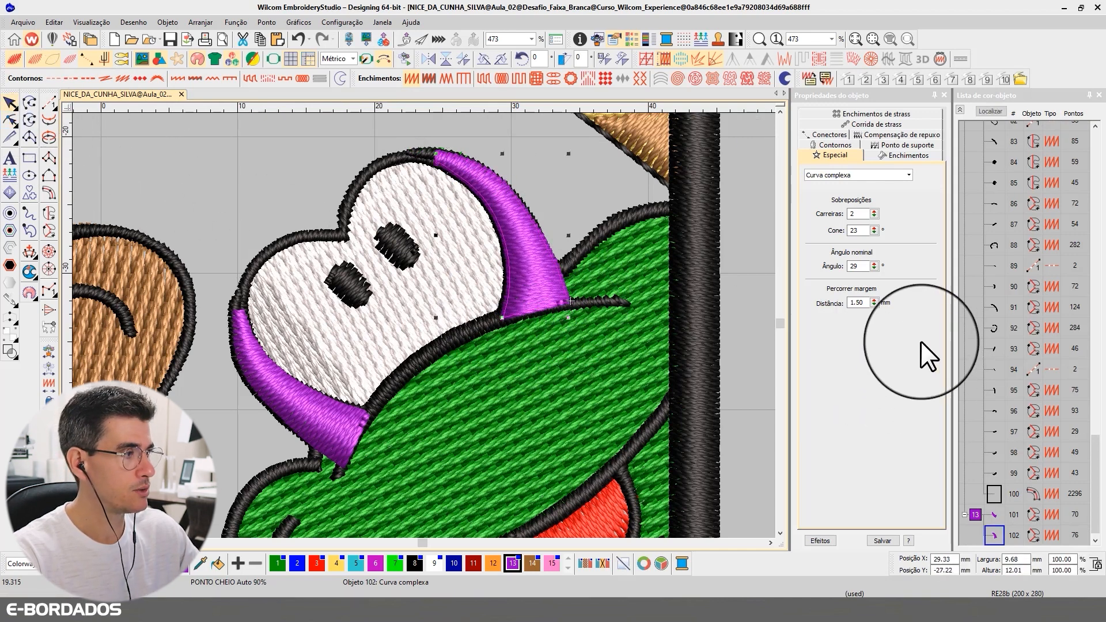
- Move both purple satin pieces in the stitching order to directly after the frog's green body fill, object 65
{"action": "left_click", "coordinate": [959, 110]}
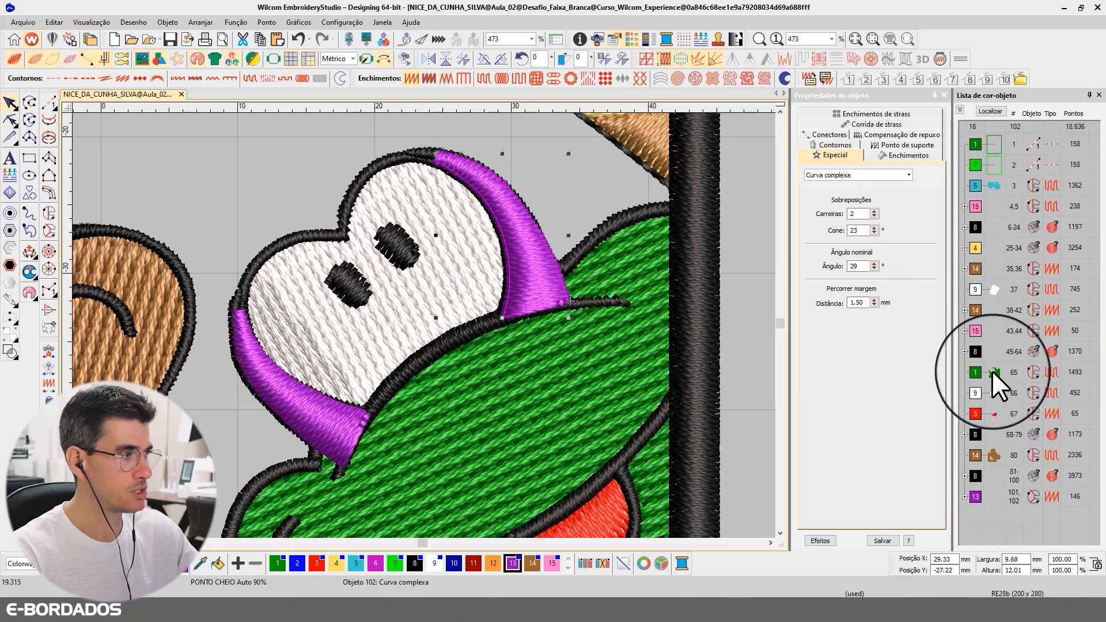
{"action": "left_click", "coordinate": [964, 496]}
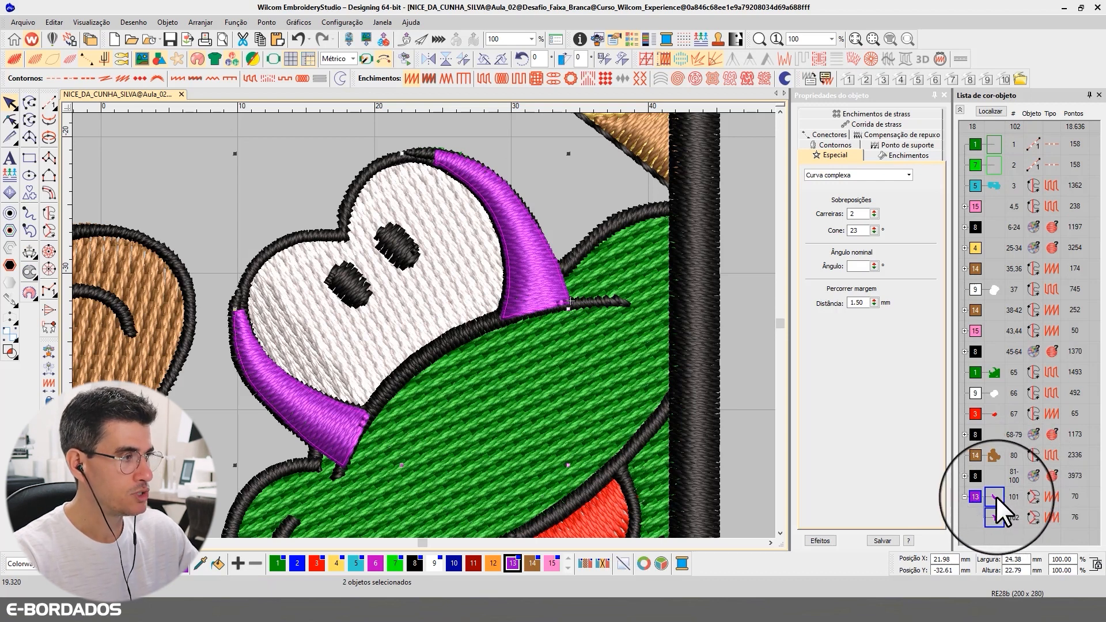
{"action": "left_click_drag", "start_coordinate": [993, 495], "coordinate": [1006, 415]}
{"action": "left_click", "coordinate": [974, 372]}
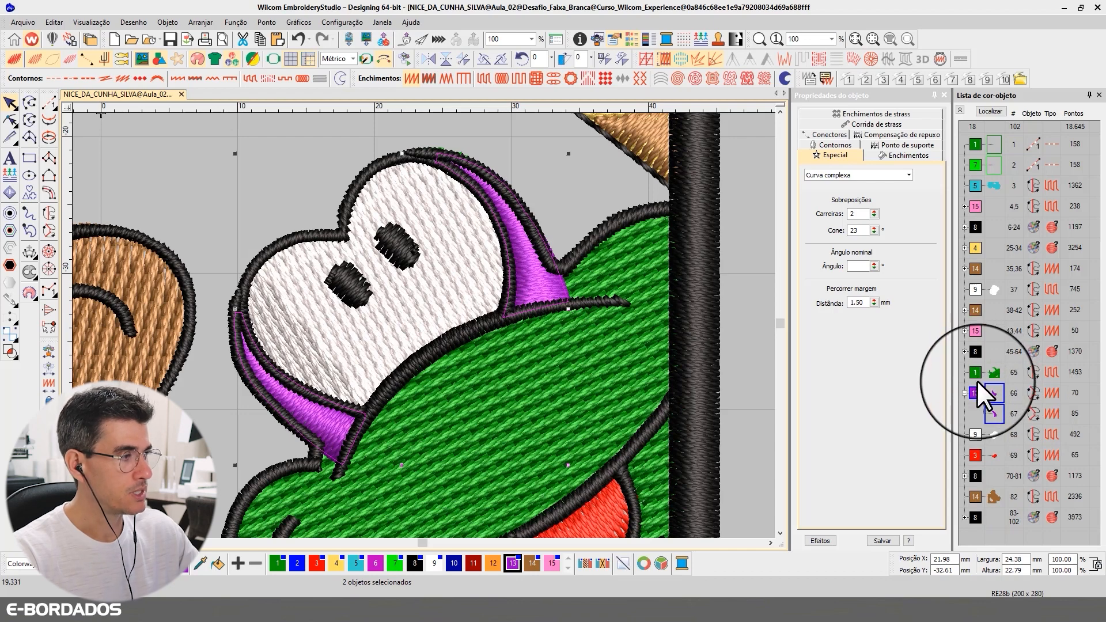
- Isolate the green body fill and the two purple satin pieces on the canvas by showing only objects 65, 66 and 67
{"action": "left_click", "coordinate": [976, 392], "text": "ctrl"}
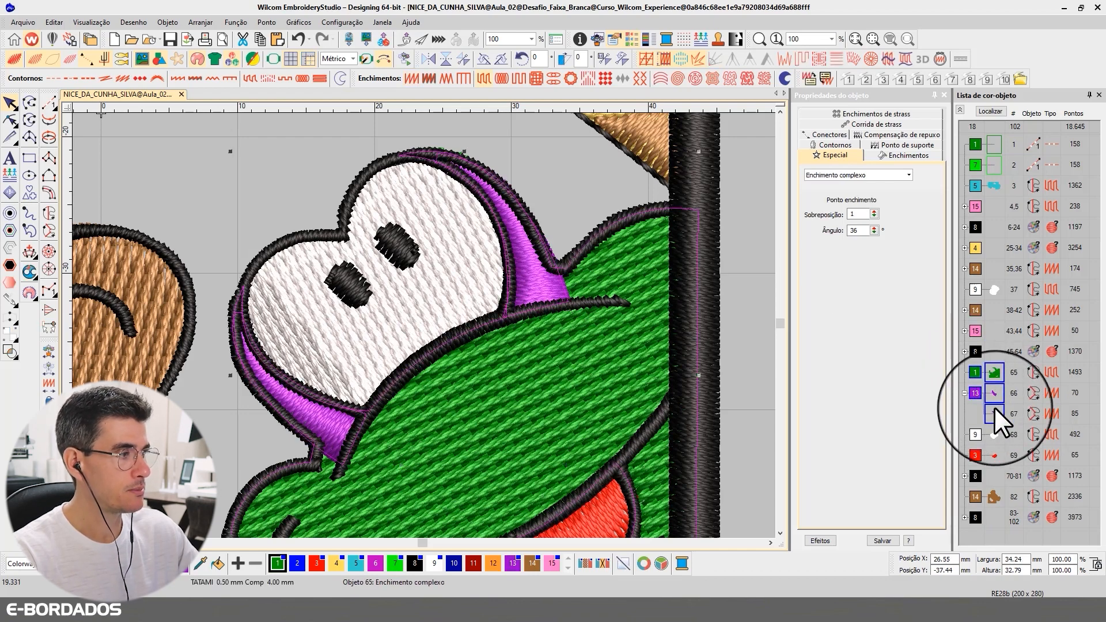
{"action": "key", "text": "shift+s"}
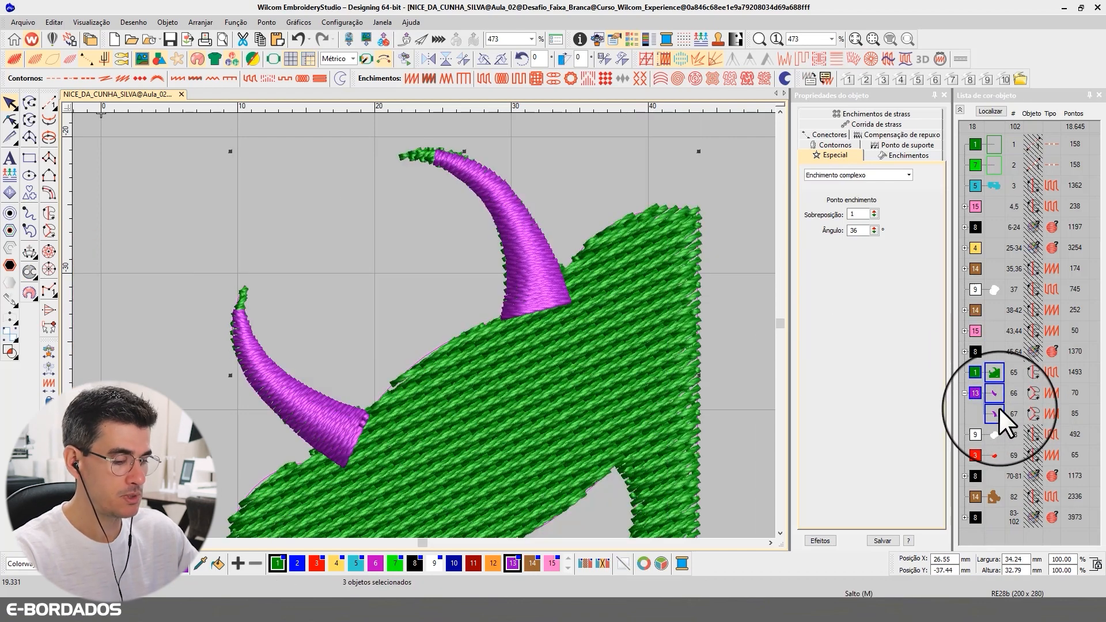
{"action": "scroll", "coordinate": [422, 324], "scroll_direction": "down", "scroll_amount": 3}
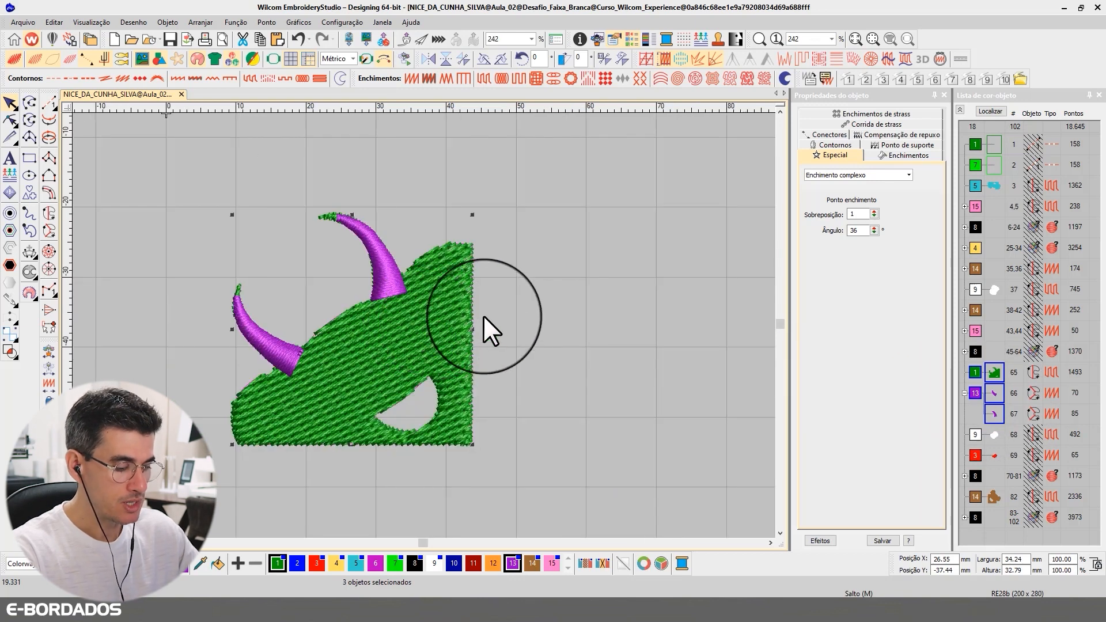
{"action": "key", "text": "b"}
{"action": "left_click_drag", "start_coordinate": [194, 190], "coordinate": [552, 434]}
{"action": "left_click", "coordinate": [570, 433]}
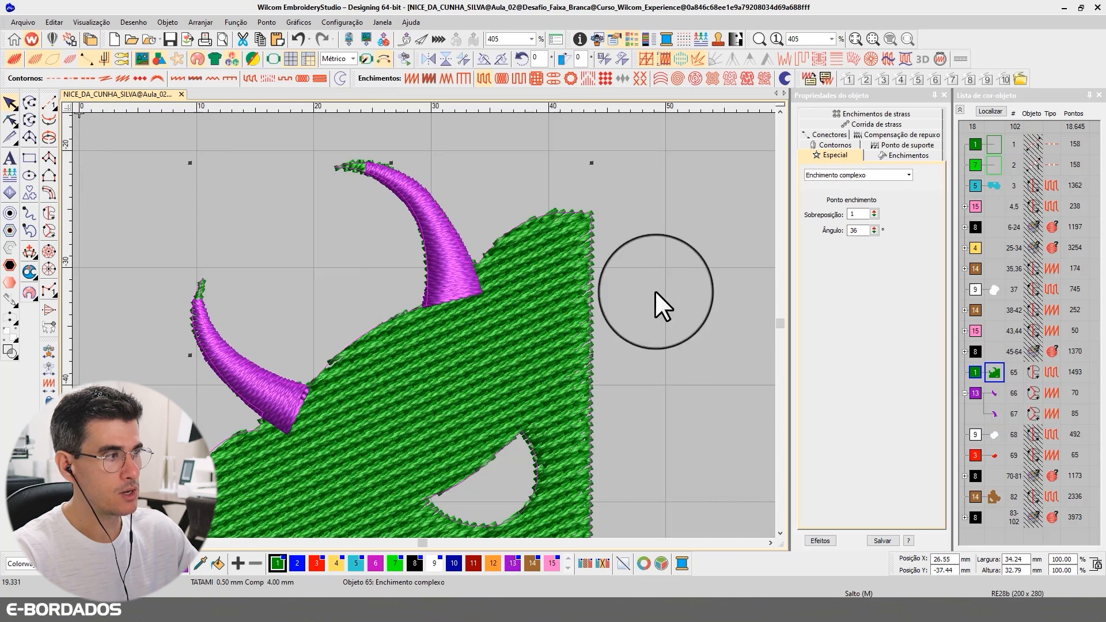
- Delete the green body fill's outline nodes along both eye crescents, leaving only the purple satin pieces to cover those areas
{"action": "left_click", "coordinate": [13, 124]}
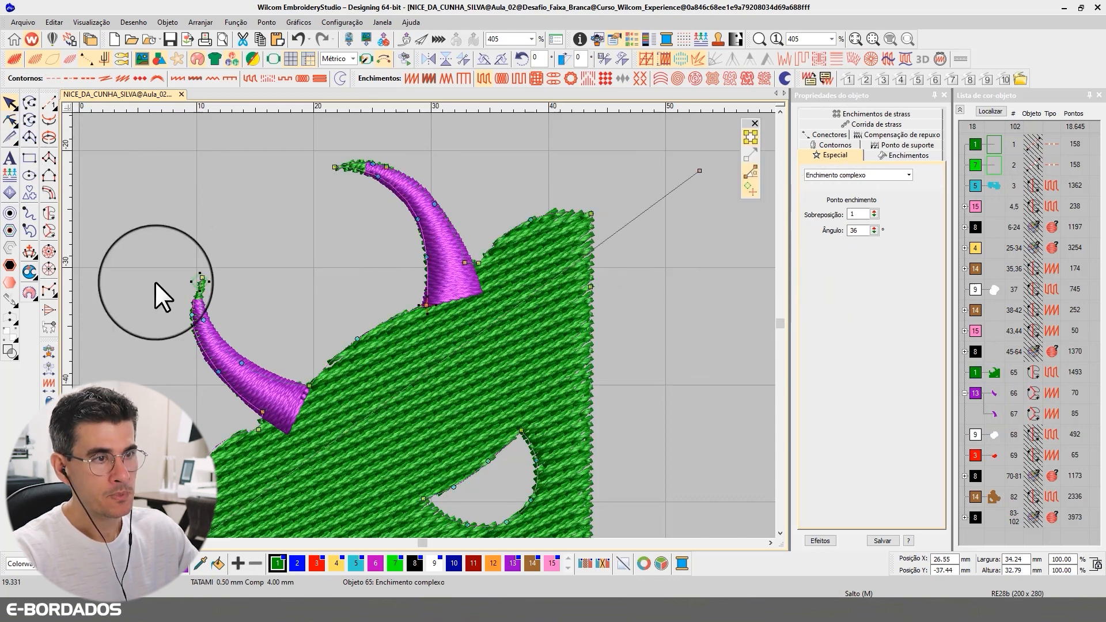
{"action": "left_click_drag", "start_coordinate": [148, 242], "coordinate": [261, 388]}
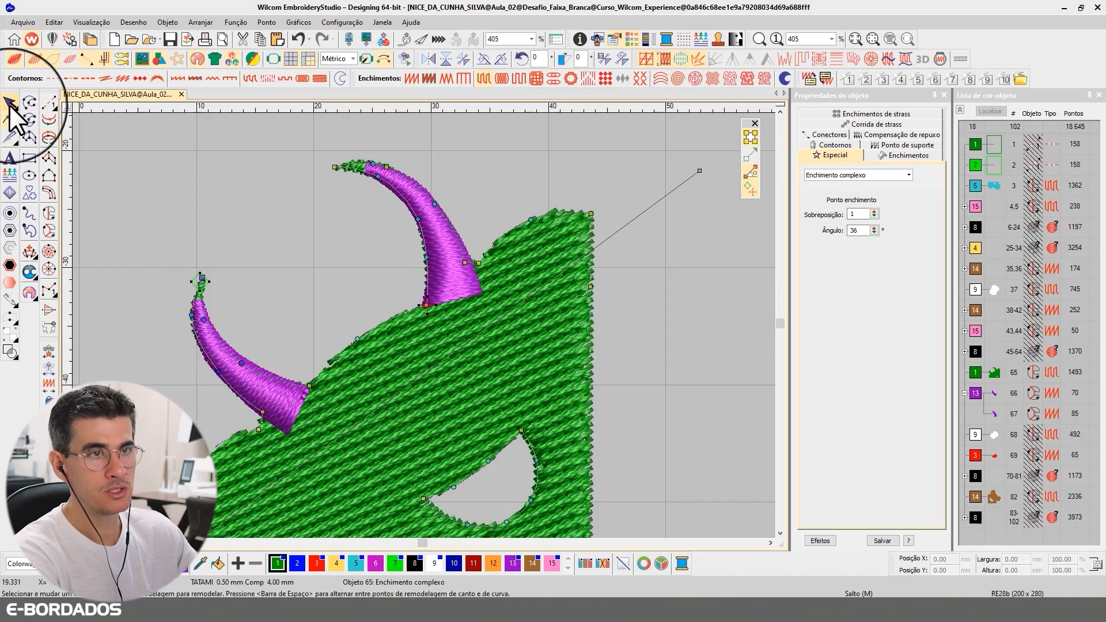
{"action": "left_click", "coordinate": [152, 245]}
{"action": "left_click_drag", "start_coordinate": [208, 304], "coordinate": [270, 390]}
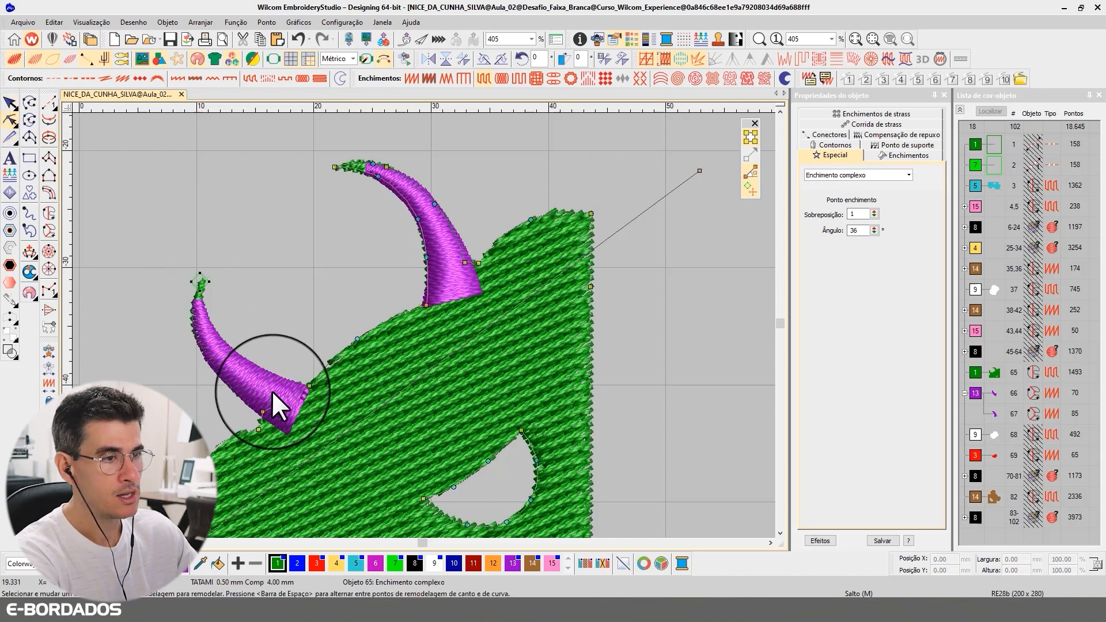
{"action": "key", "text": "Delete"}
{"action": "left_click_drag", "start_coordinate": [276, 139], "coordinate": [469, 271]}
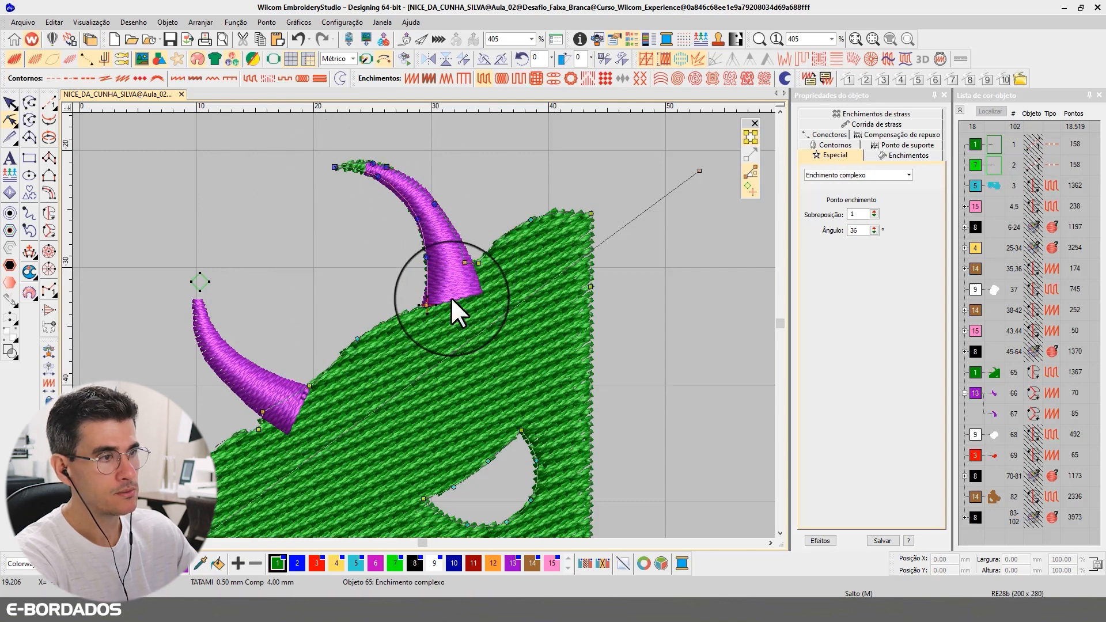
{"action": "key", "text": "Delete"}
{"action": "left_click", "coordinate": [10, 102]}
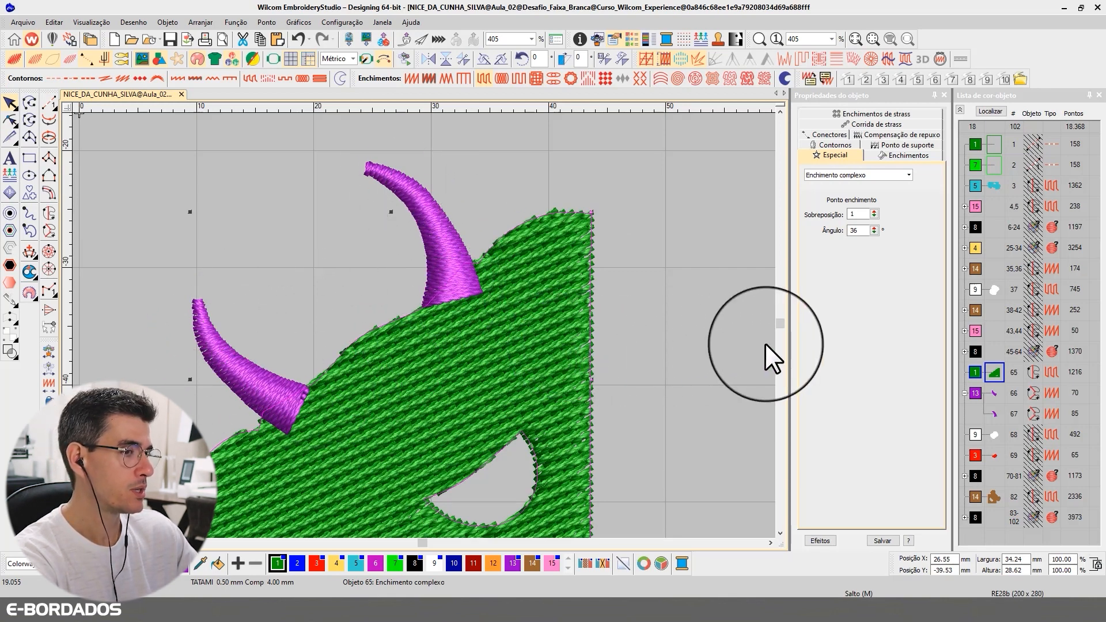
- Recolor both purple satin pieces with green color 1 and move the upper piece's stitch entry from its narrow tip to its wide lower corner
{"action": "left_click", "coordinate": [995, 392]}
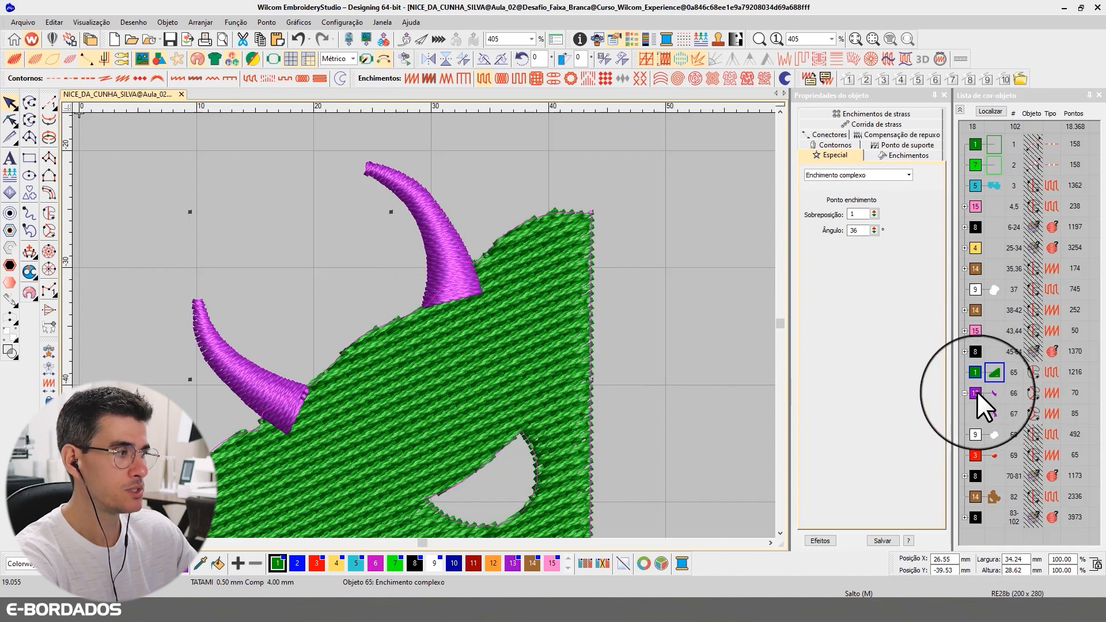
{"action": "left_click", "coordinate": [277, 563]}
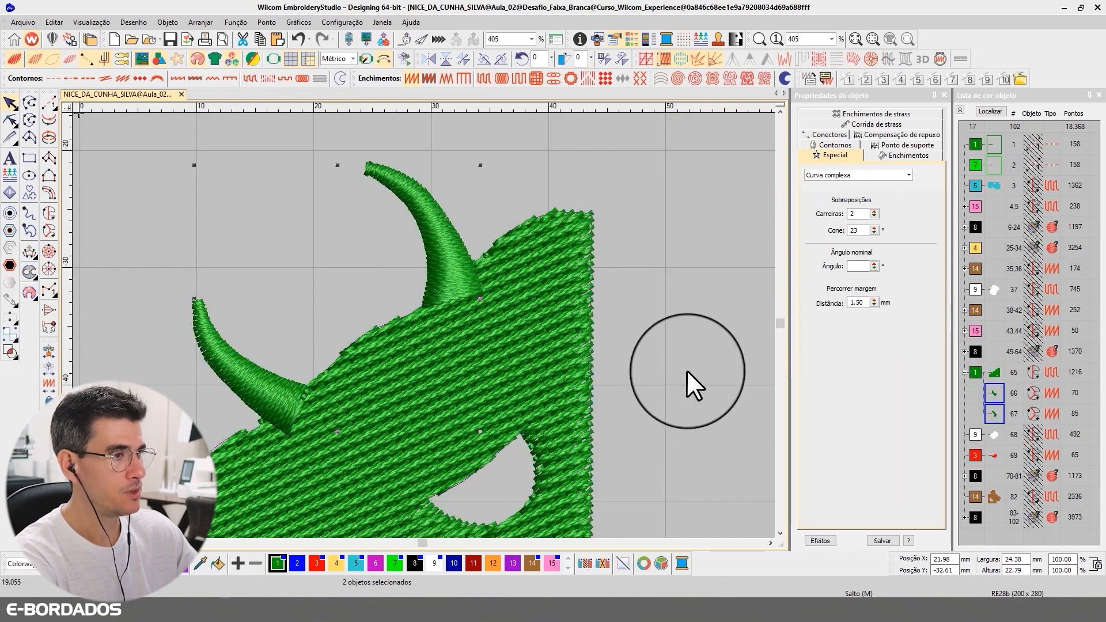
{"action": "left_click", "coordinate": [980, 374]}
{"action": "left_click", "coordinate": [9, 120]}
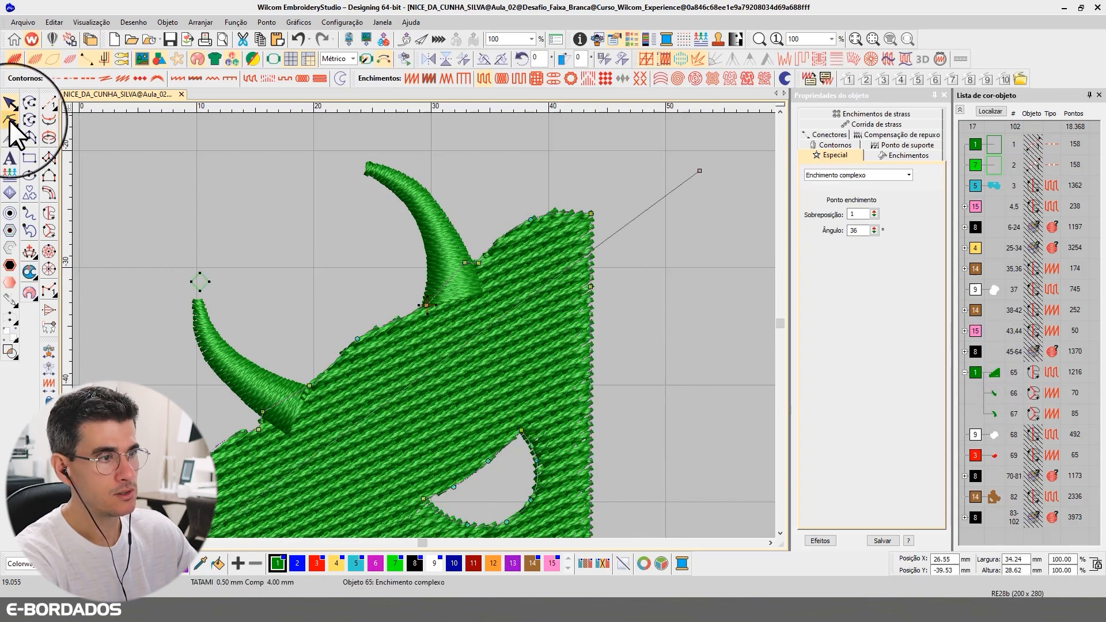
{"action": "left_click", "coordinate": [417, 223]}
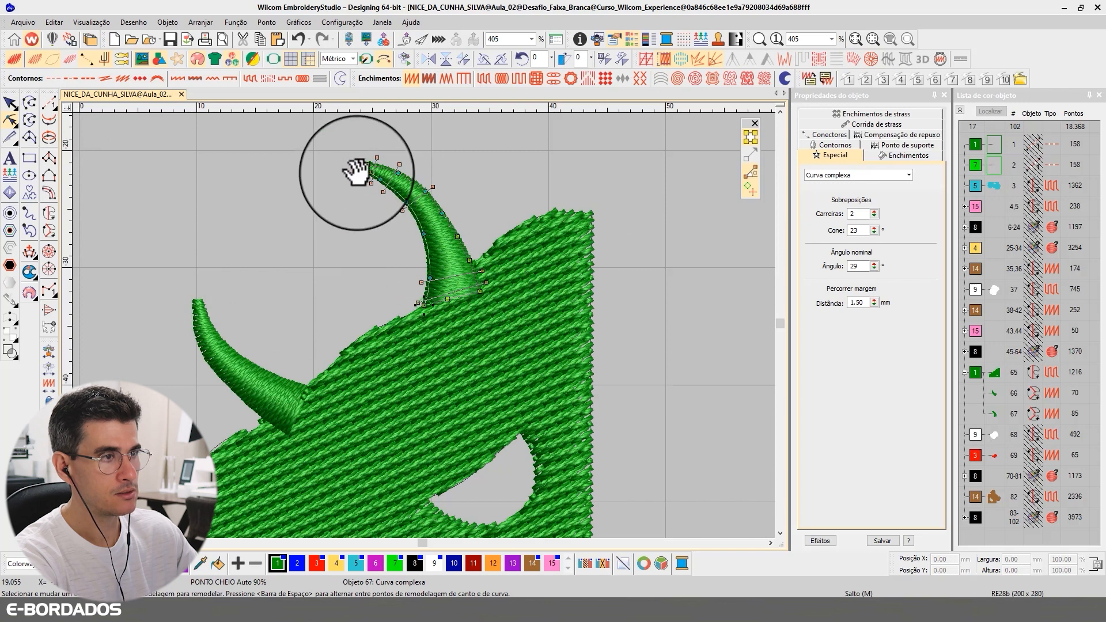
{"action": "left_click_drag", "start_coordinate": [365, 173], "coordinate": [419, 316]}
{"action": "left_click", "coordinate": [8, 100]}
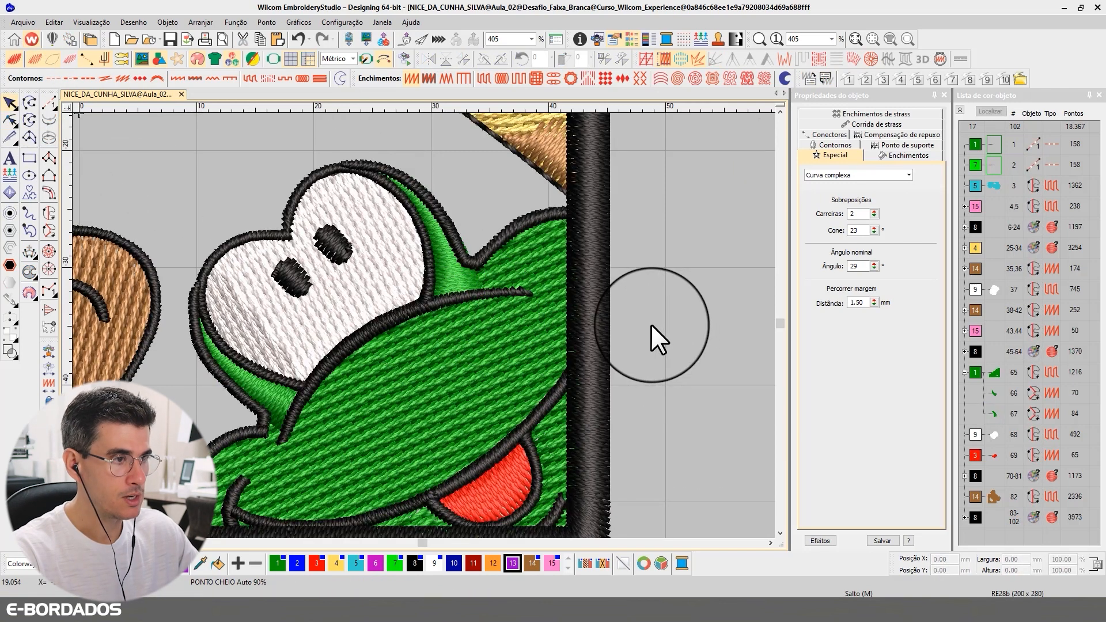
- Examine how the green satin pieces blend with the body fill and sit beneath the outlines in the full design
{"action": "left_click", "coordinate": [974, 371]}
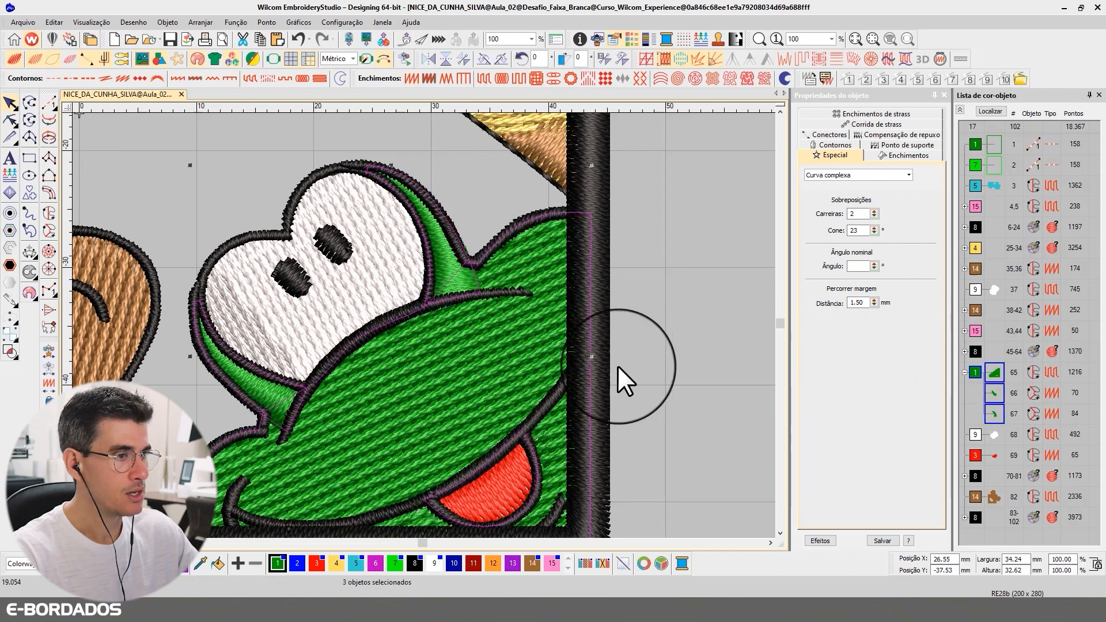
{"action": "left_click", "coordinate": [370, 323]}
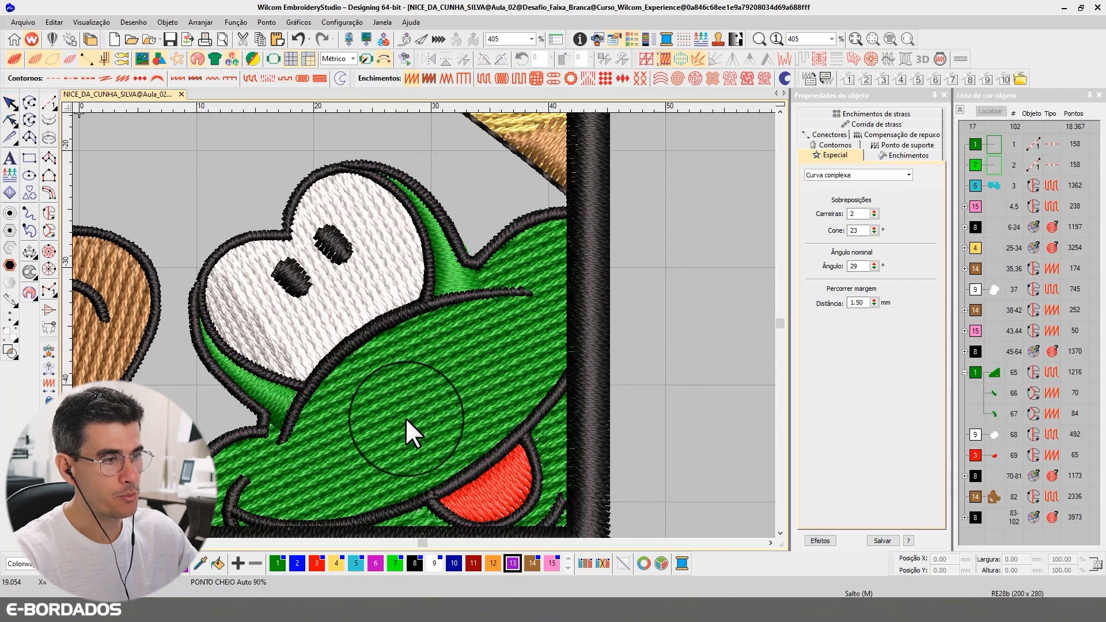
{"action": "left_click", "coordinate": [460, 358]}
{"action": "left_click", "coordinate": [988, 110]}
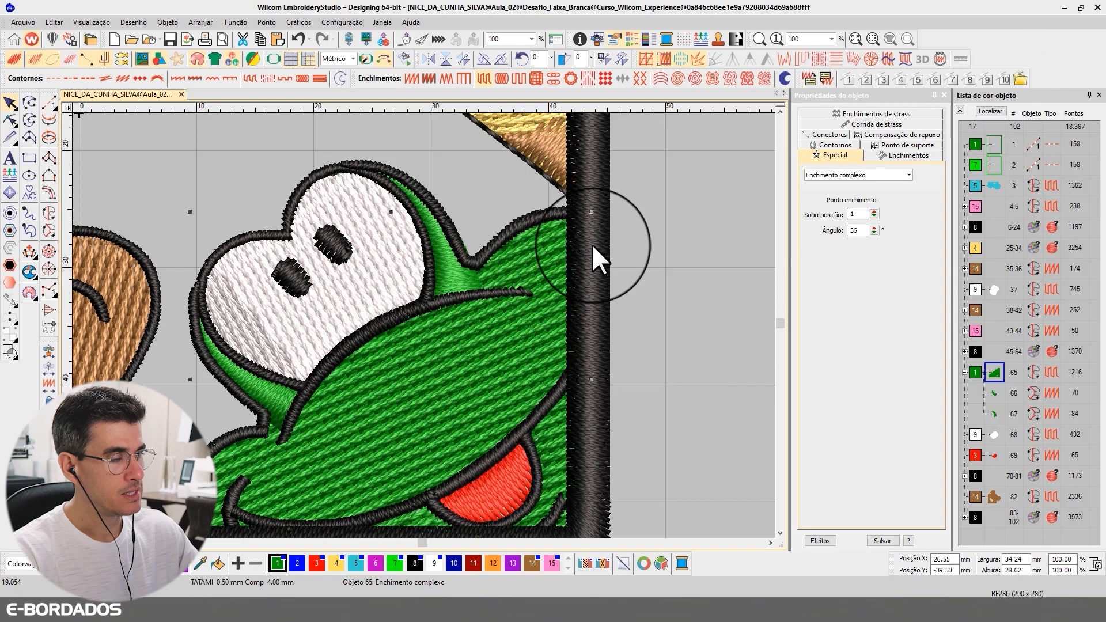
{"action": "left_click", "coordinate": [452, 272]}
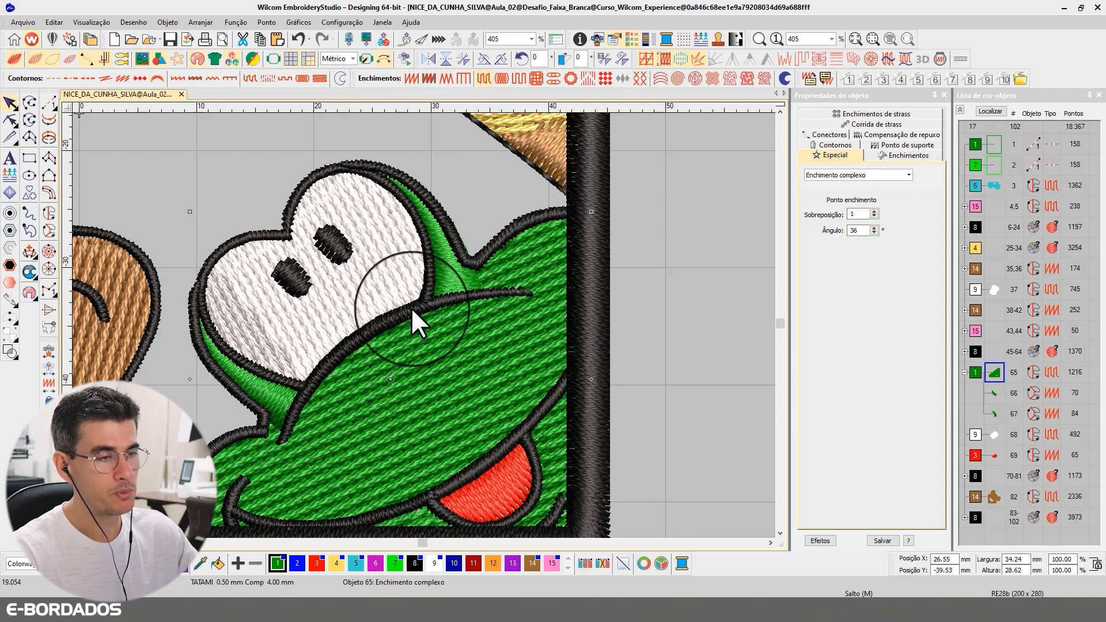
{"action": "left_click", "coordinate": [247, 395]}
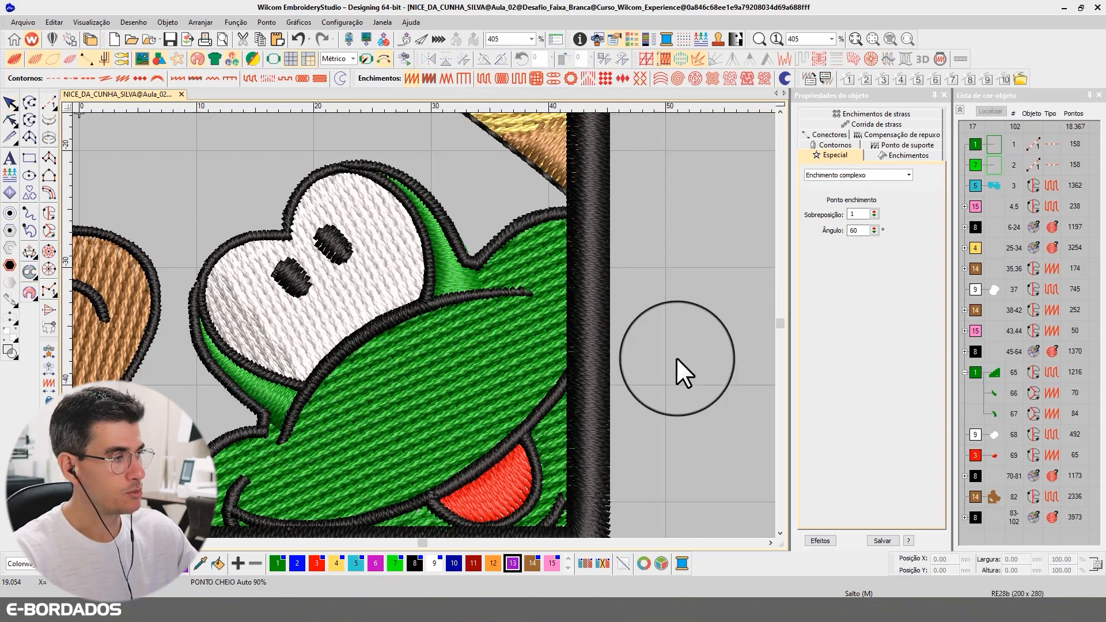
- Isolate the three green objects in stitch-line view and move the body fill's exit point under the wide end of the upper satin piece
{"action": "left_click", "coordinate": [976, 374]}
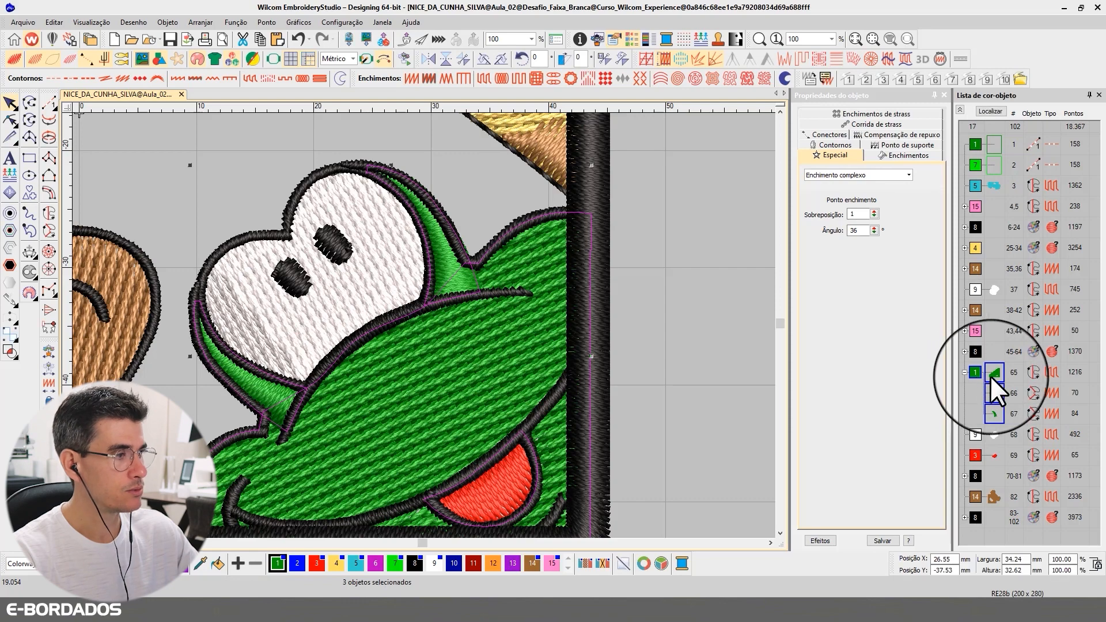
{"action": "key", "text": "shift+s"}
{"action": "key", "text": "Escape"}
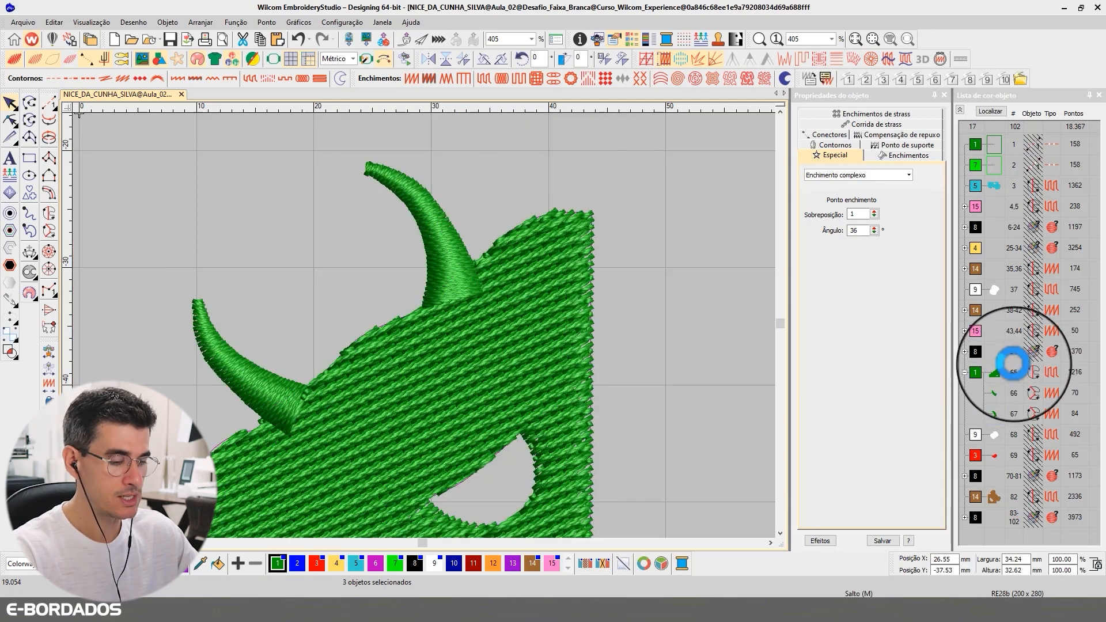
{"action": "key", "text": "t"}
{"action": "left_click", "coordinate": [996, 377]}
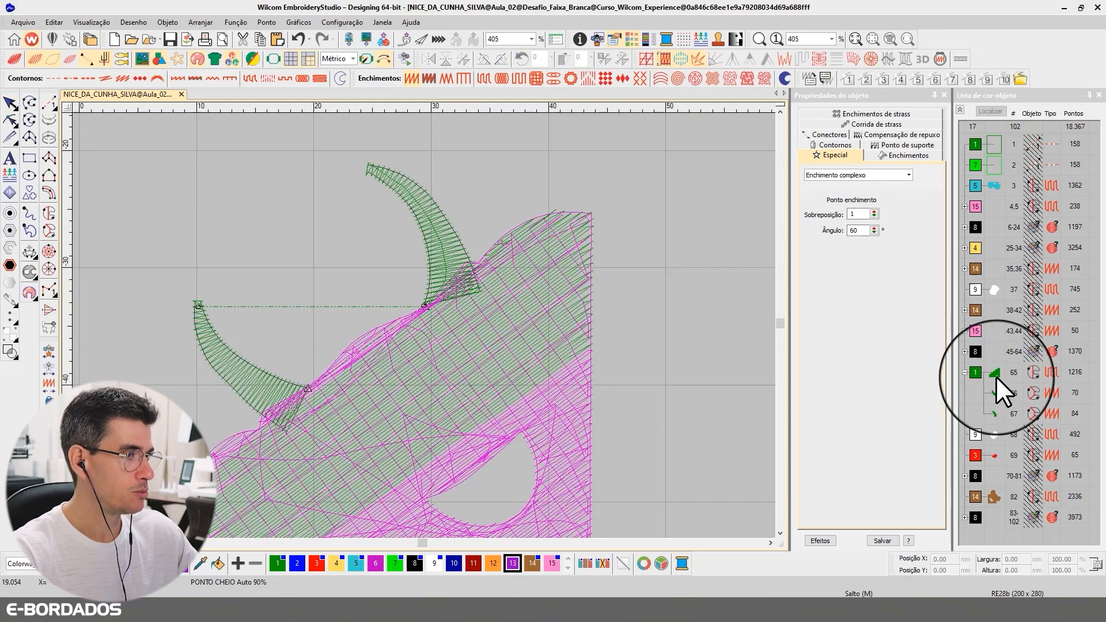
{"action": "left_click", "coordinate": [10, 114]}
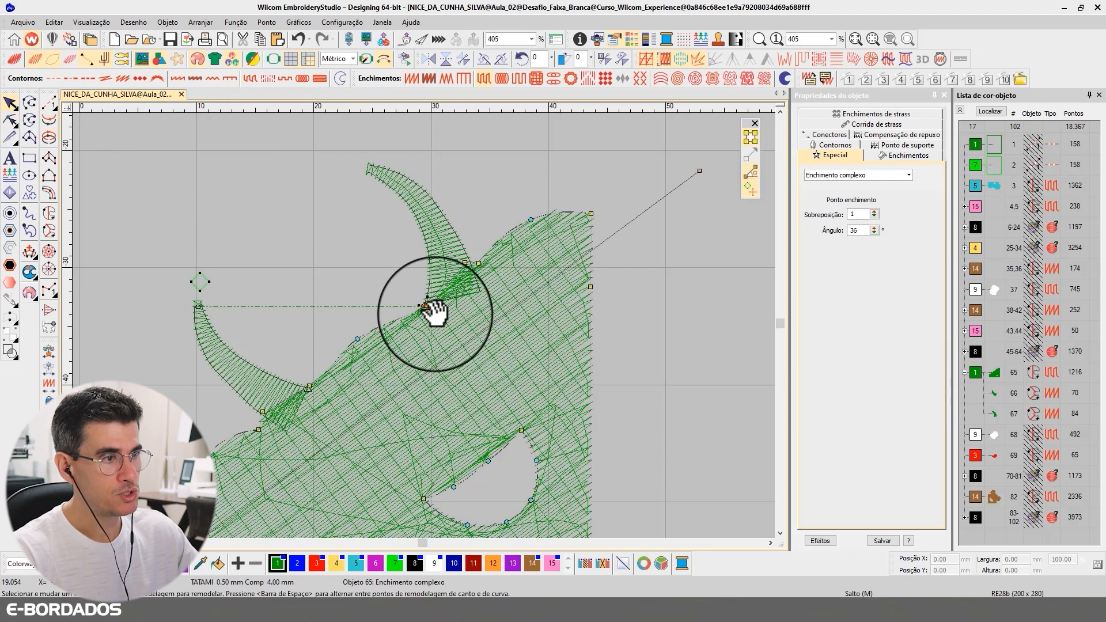
{"action": "left_click_drag", "start_coordinate": [468, 299], "coordinate": [469, 280]}
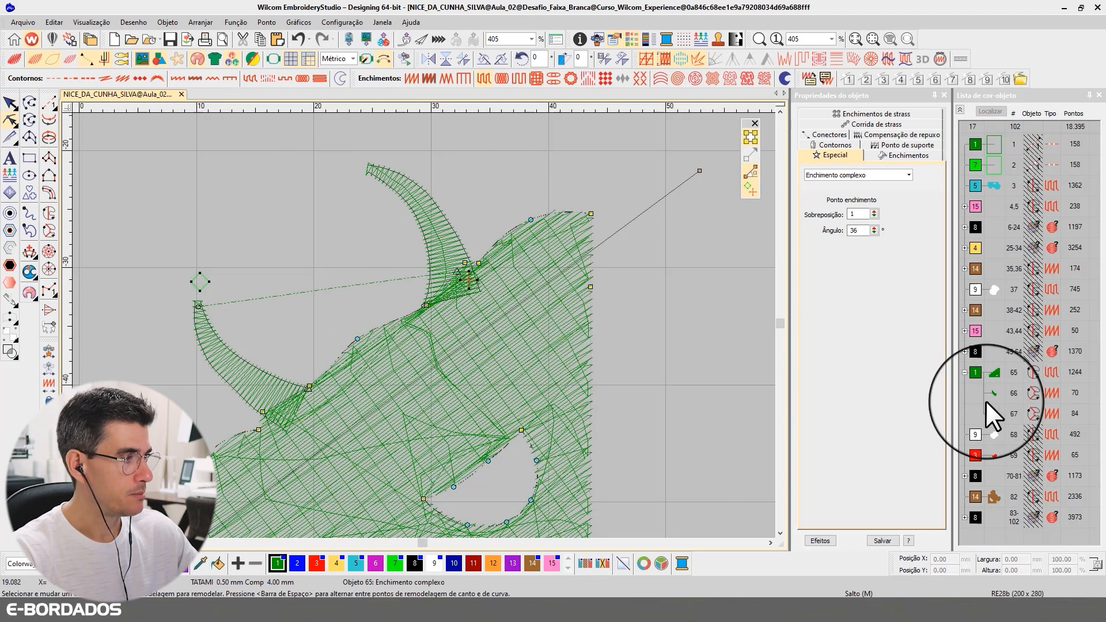
- Sequence the upper green satin piece before the lower one and place its stitch entry beside the body fill's exit, keeping its exit at the wide lower corner
{"action": "left_click", "coordinate": [995, 373]}
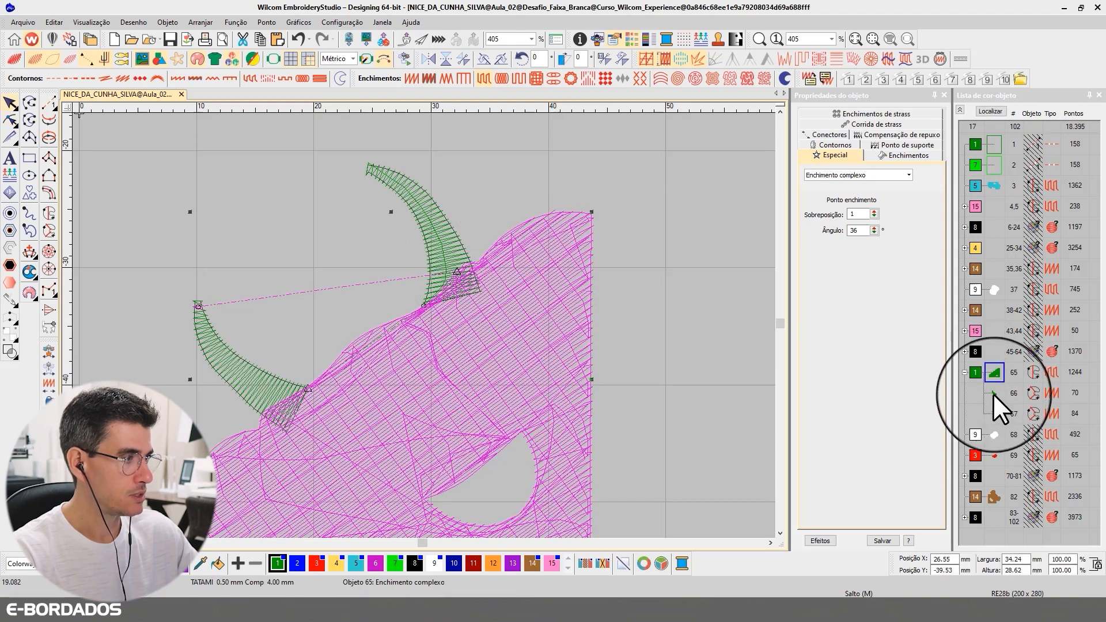
{"action": "left_click", "coordinate": [993, 392]}
{"action": "left_click", "coordinate": [995, 412]}
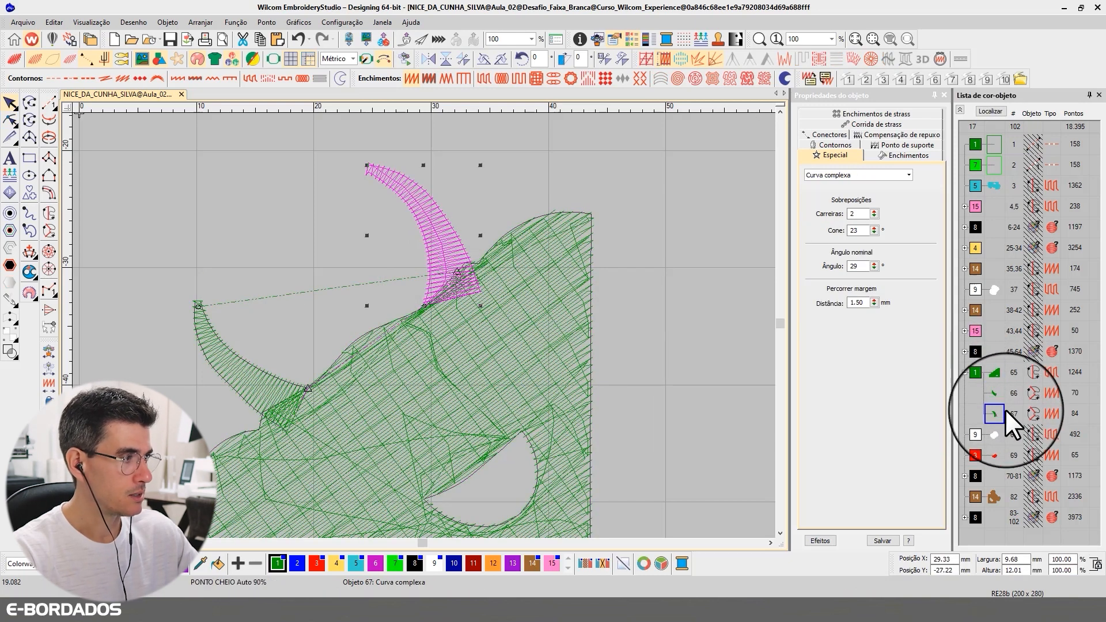
{"action": "left_click", "coordinate": [10, 120]}
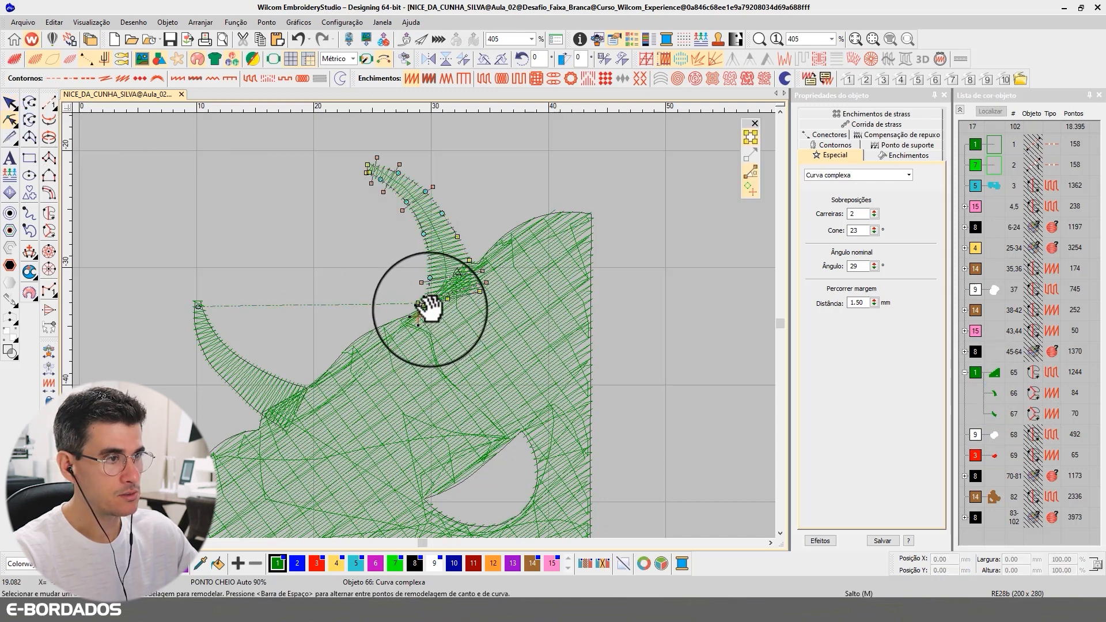
{"action": "left_click", "coordinate": [473, 285]}
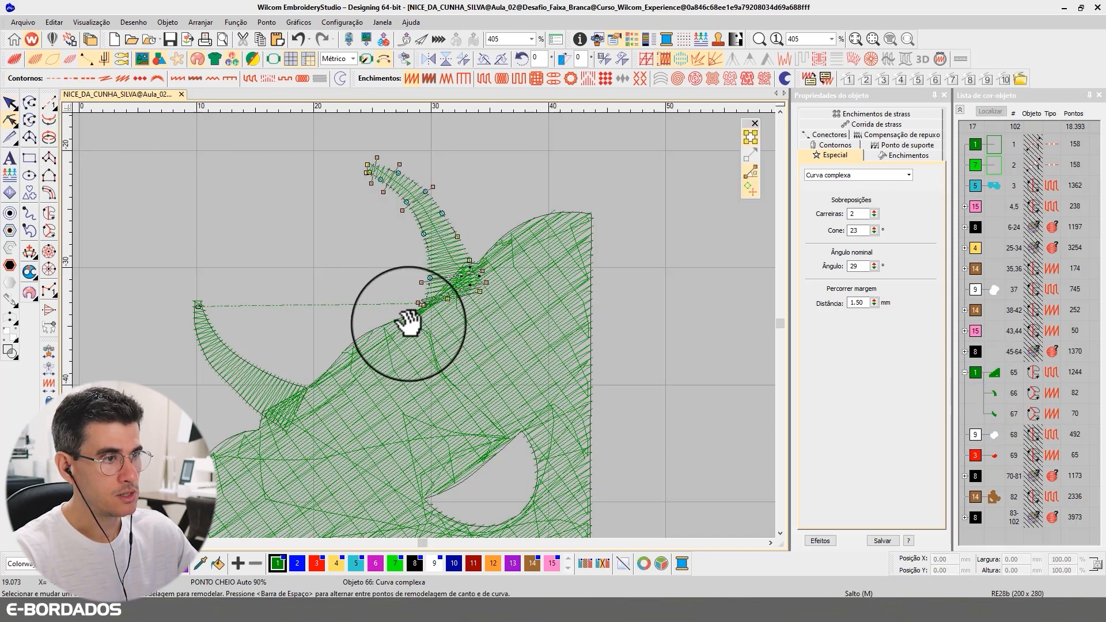
{"action": "left_click", "coordinate": [10, 103]}
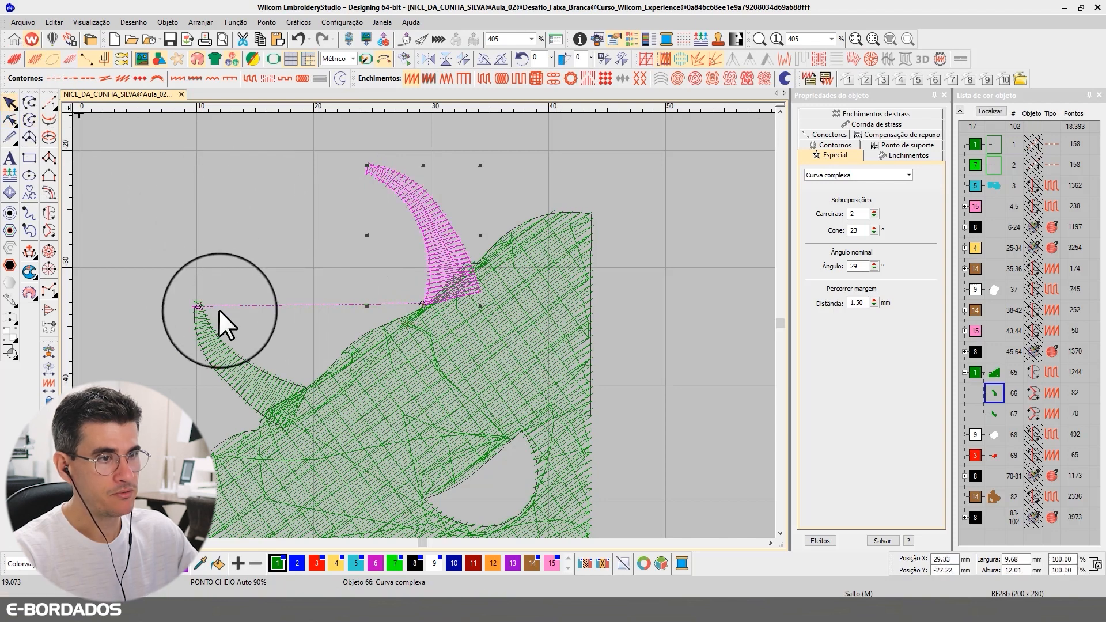
- Digitize a 2.50 mm Ponto corrido line along the body fill's upper edge, connecting the two satin pieces' wide ends, and assign it green color 1
{"action": "left_click", "coordinate": [207, 211]}
{"action": "left_click", "coordinate": [53, 108]}
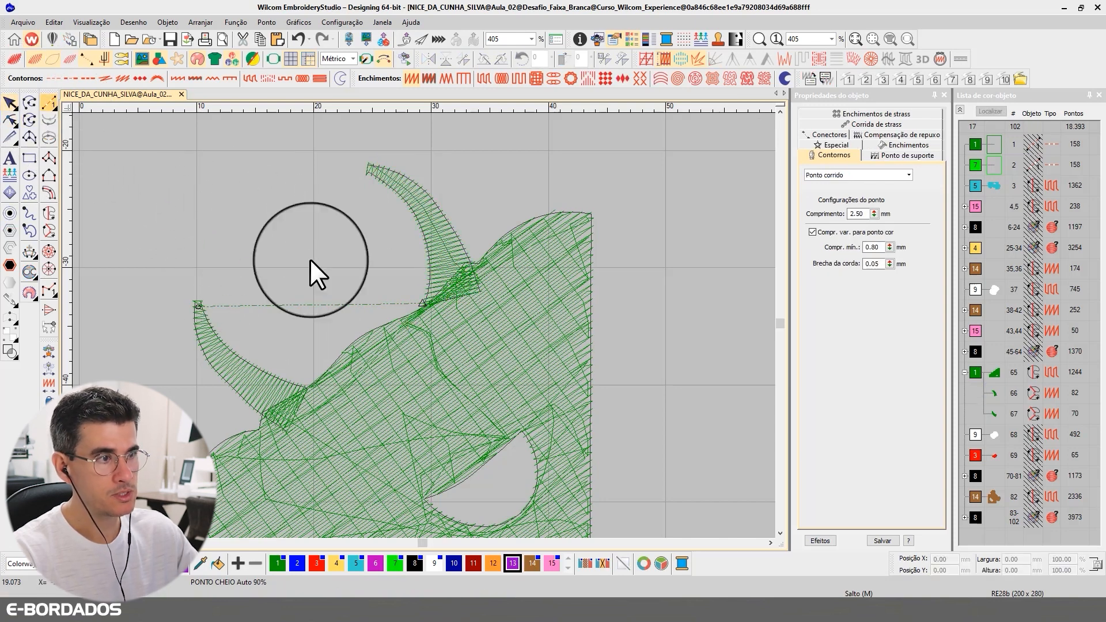
{"action": "left_click", "coordinate": [384, 324]}
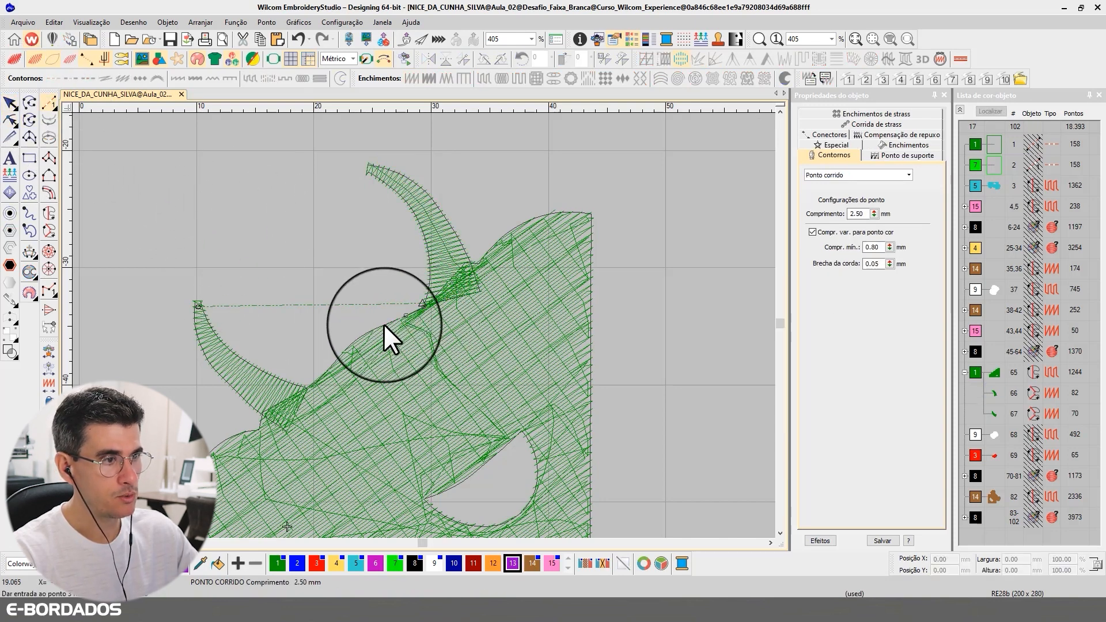
{"action": "left_click", "coordinate": [364, 336]}
{"action": "left_click", "coordinate": [344, 351]}
{"action": "left_click", "coordinate": [321, 374]}
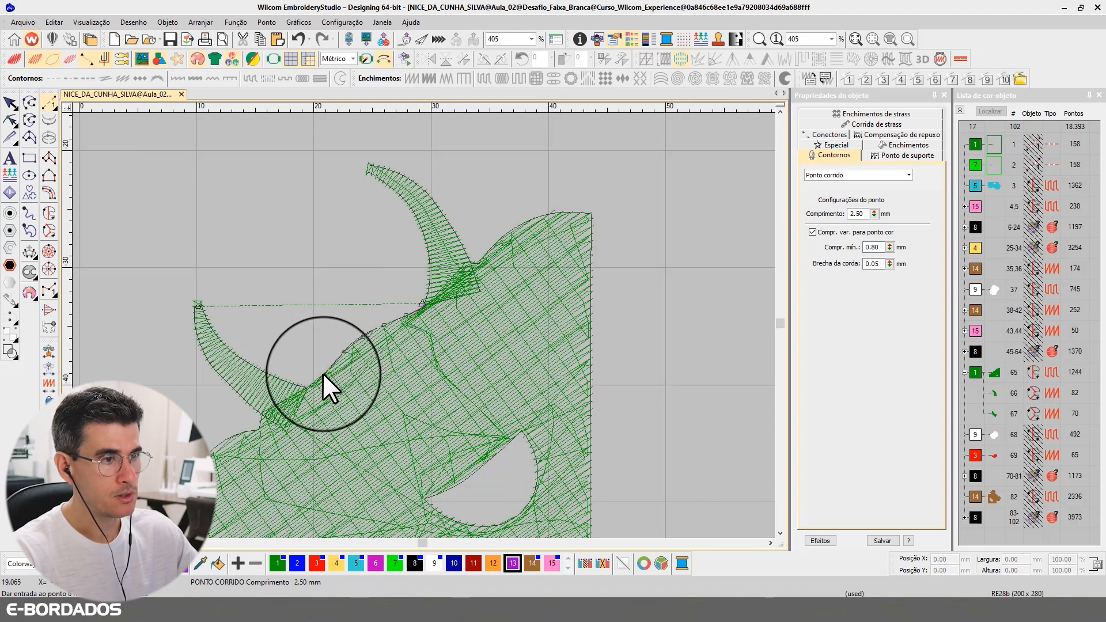
{"action": "key", "text": "Return"}
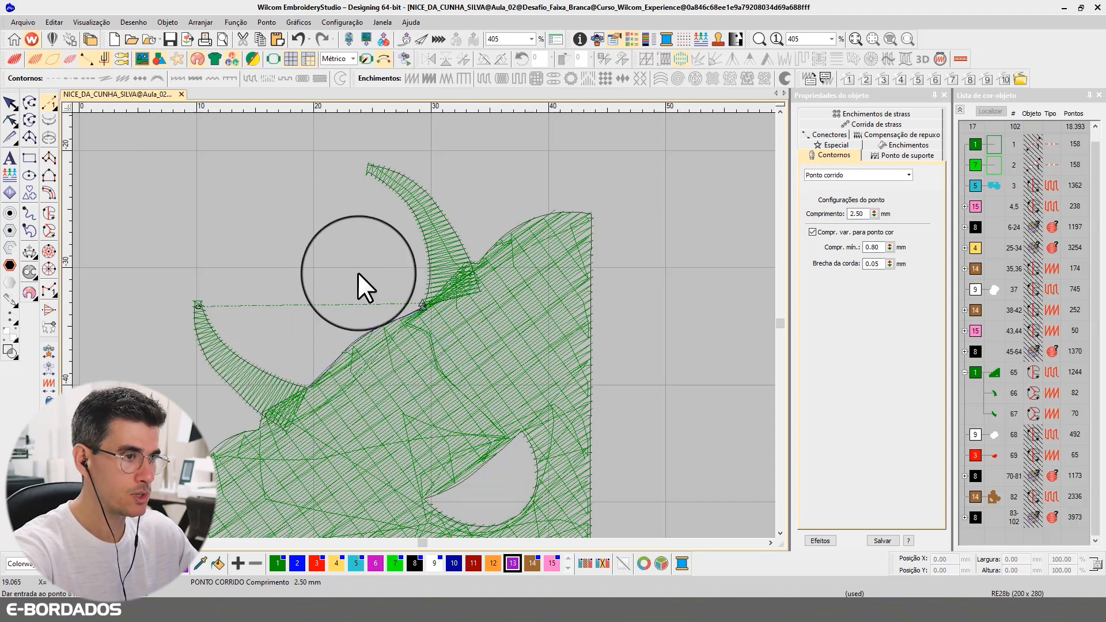
{"action": "left_click", "coordinate": [10, 103]}
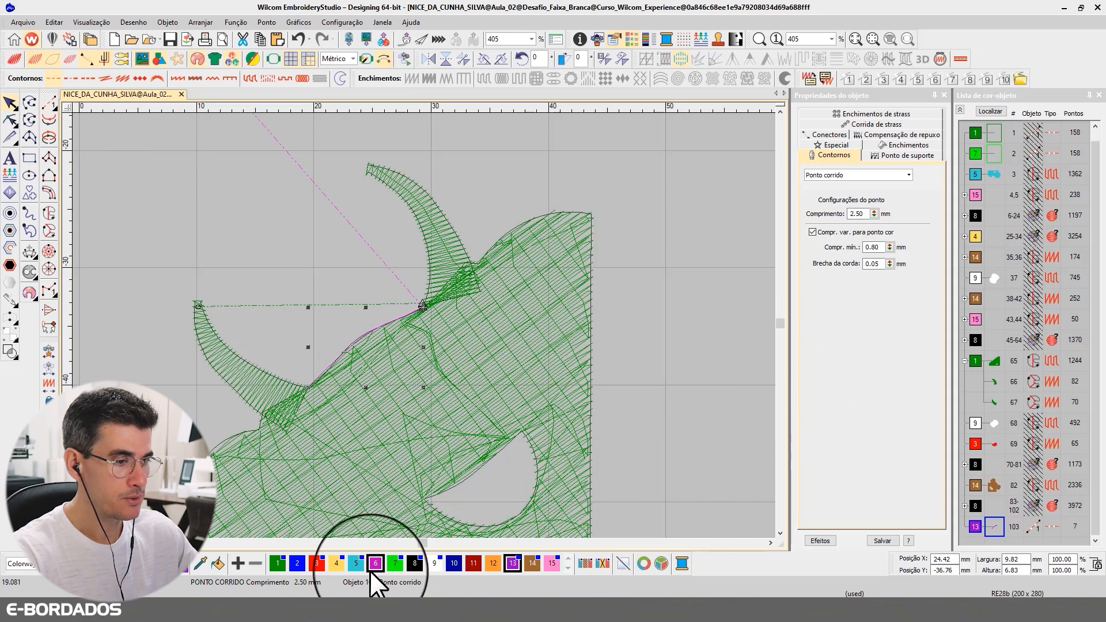
{"action": "left_click", "coordinate": [277, 562]}
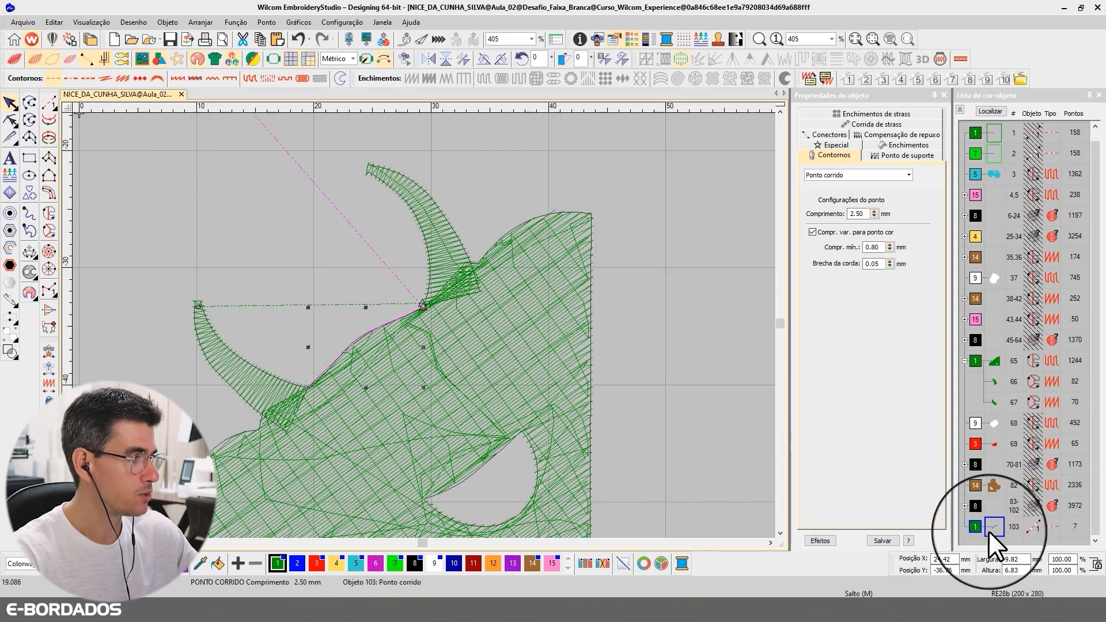
- Sequence the connecting line between the upper and lower satin pieces and reverse its direction so it ends at the lower piece's wide end
{"action": "left_click_drag", "start_coordinate": [991, 528], "coordinate": [994, 392]}
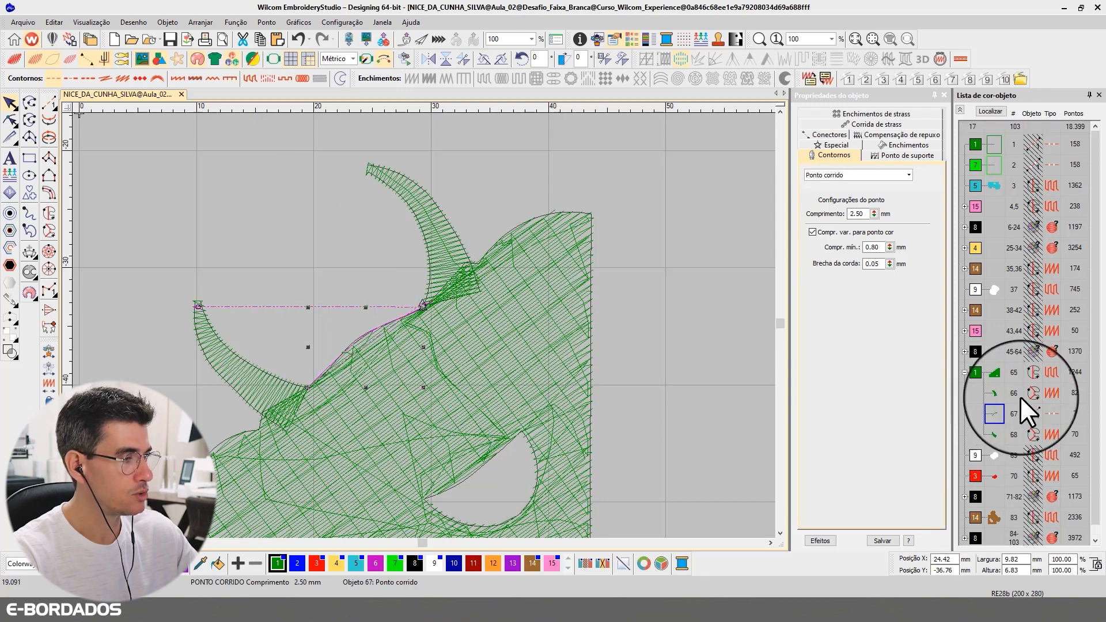
{"action": "left_click", "coordinate": [12, 120]}
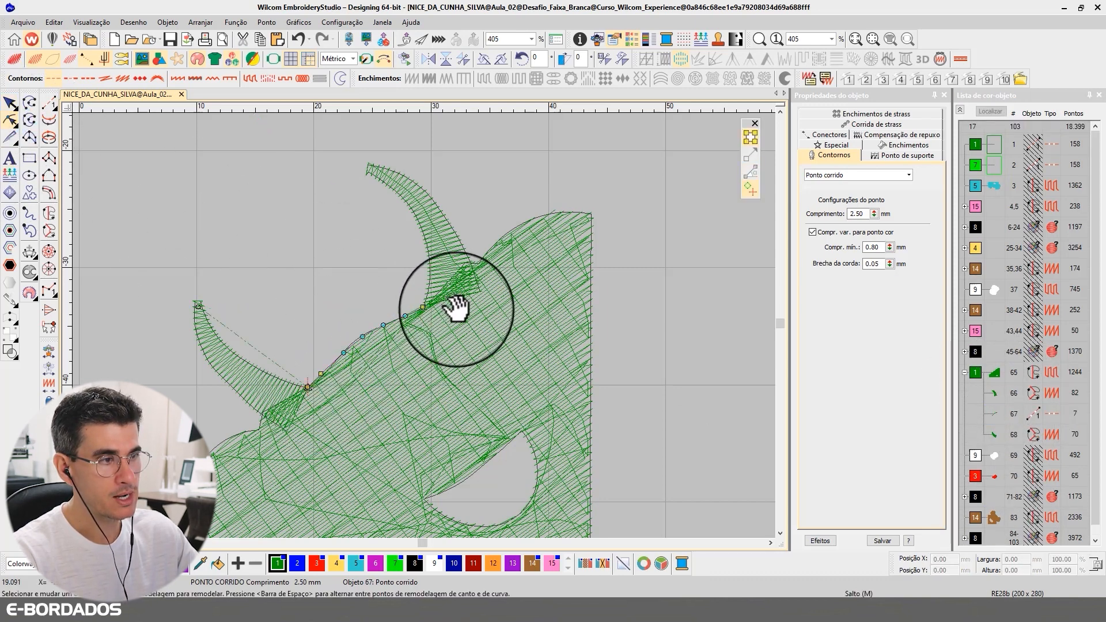
{"action": "left_click", "coordinate": [10, 103]}
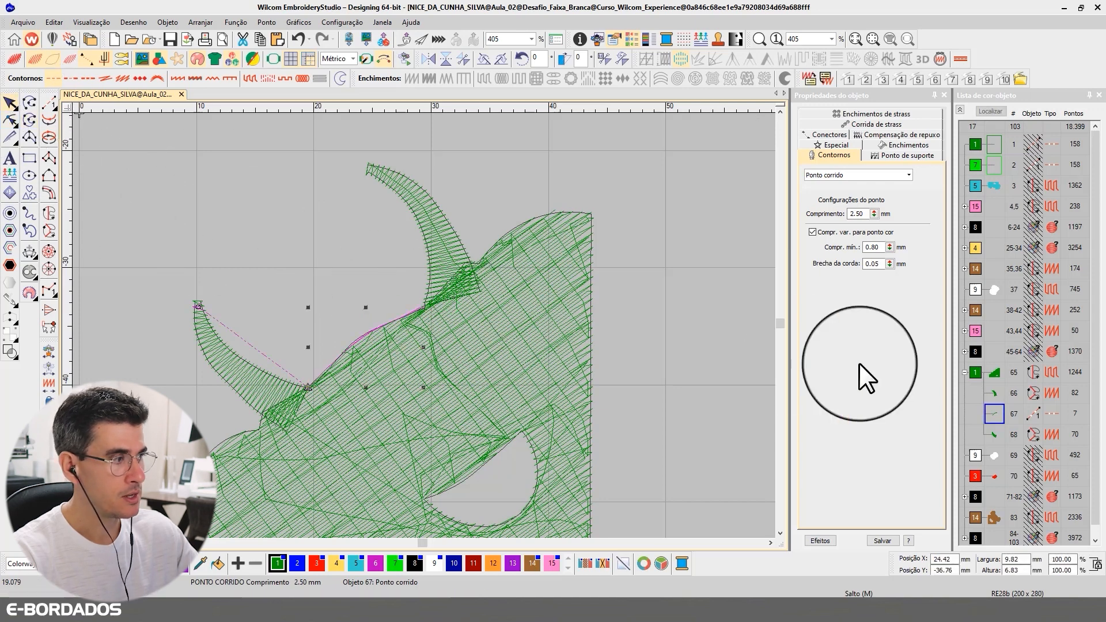
- Move the lower green satin piece's stitch entry from its narrow tip to its wide end, where the connecting line finishes
{"action": "left_click", "coordinate": [994, 434]}
{"action": "left_click", "coordinate": [11, 121]}
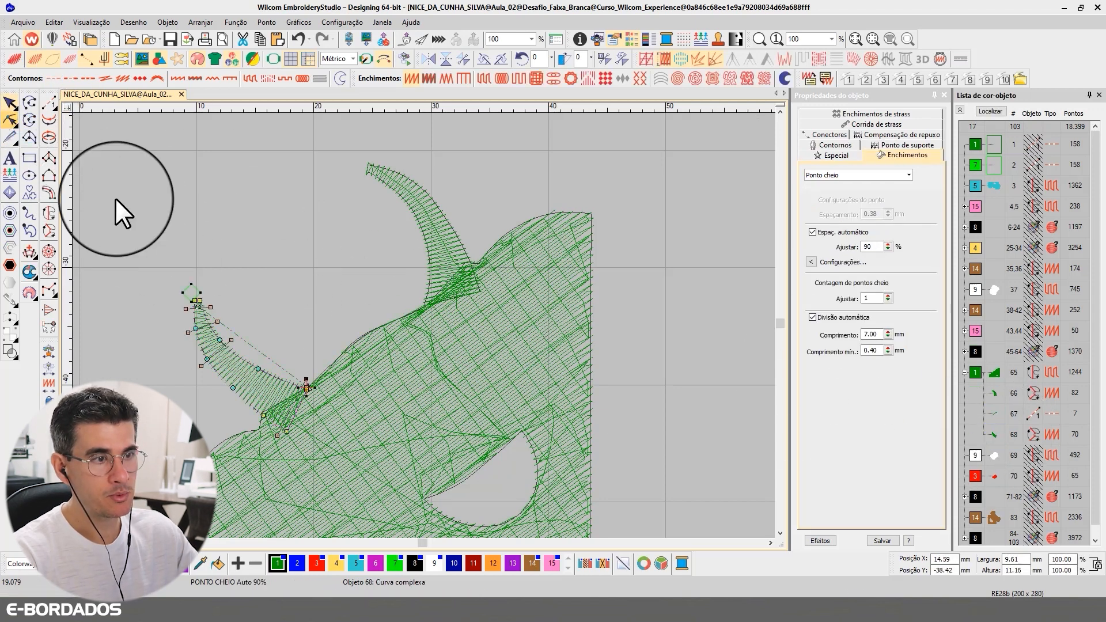
{"action": "left_click_drag", "start_coordinate": [322, 382], "coordinate": [330, 392]}
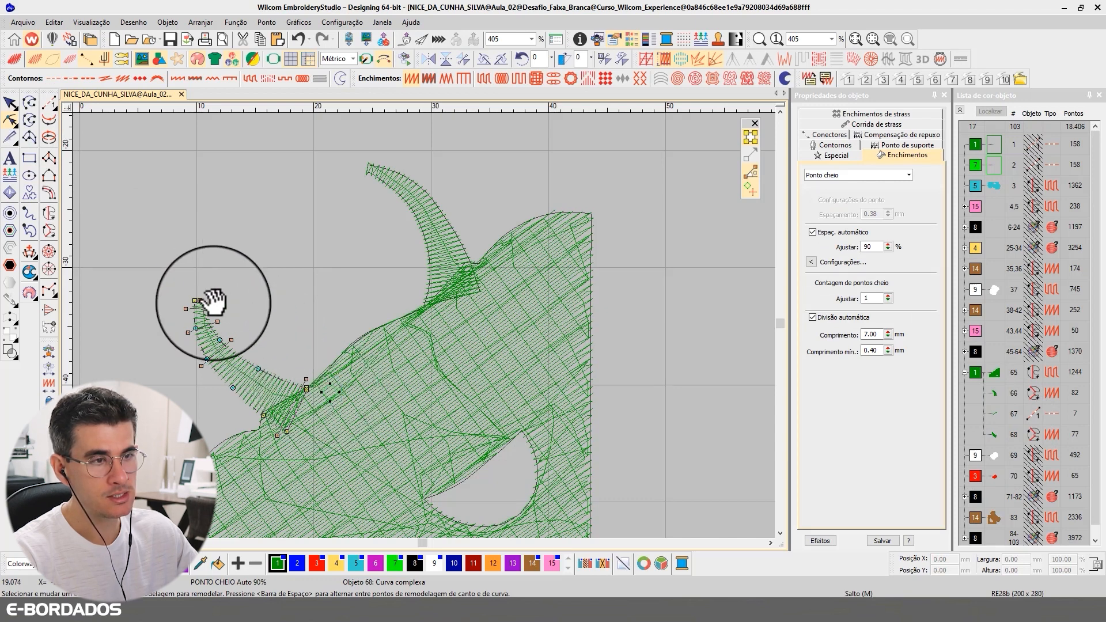
{"action": "left_click", "coordinate": [10, 103]}
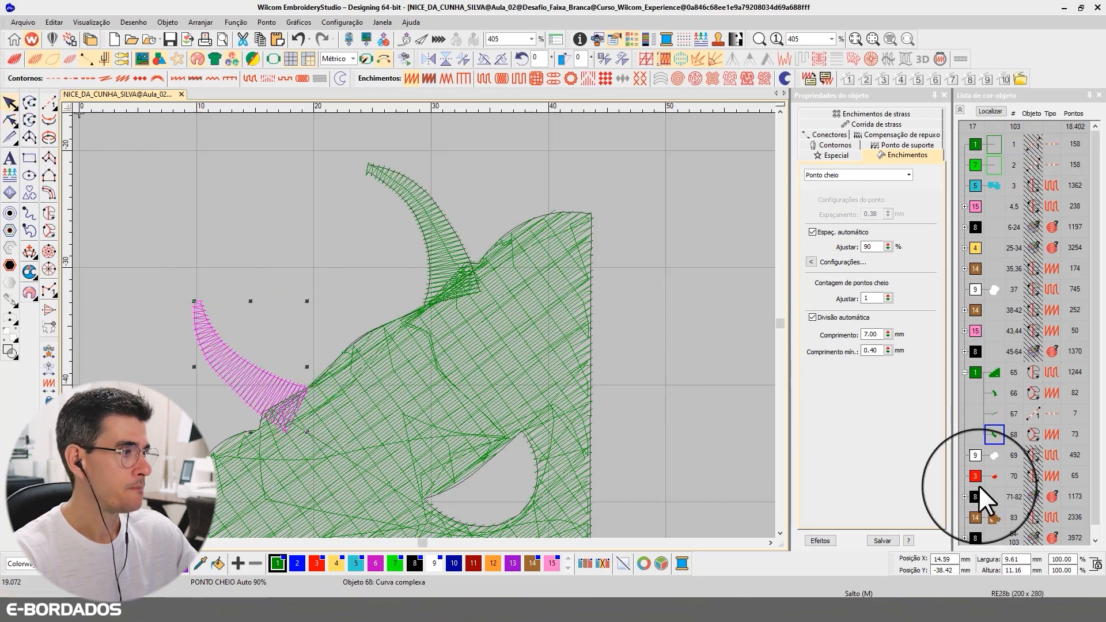
- Examine the linked stitch path of the four green objects in isolation and its coverage within the finished frog
{"action": "left_click", "coordinate": [974, 372]}
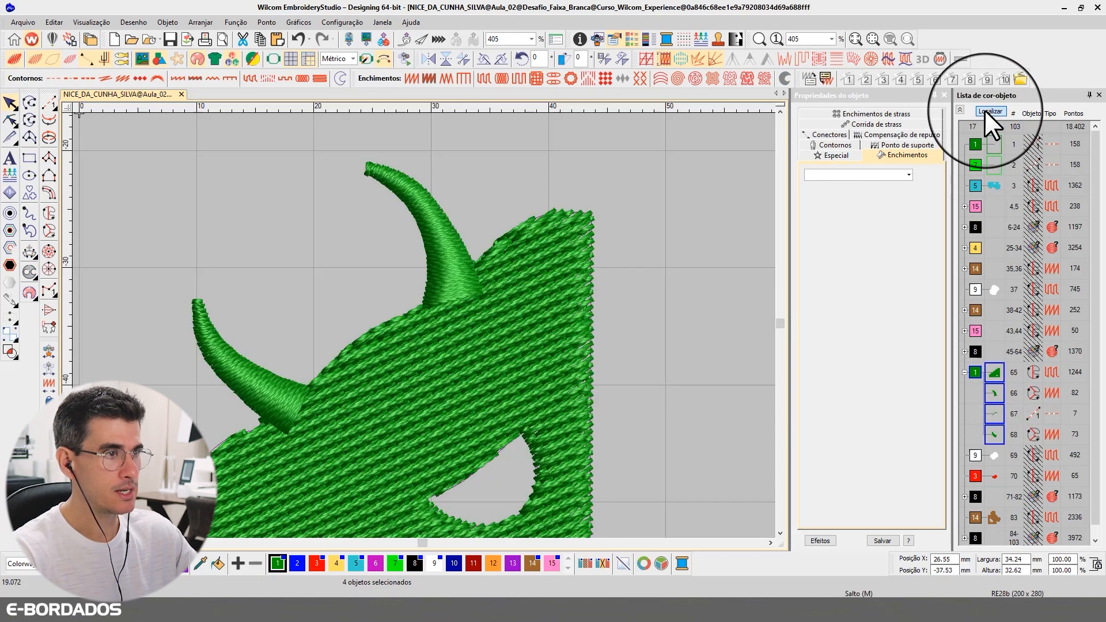
{"action": "left_click", "coordinate": [986, 111]}
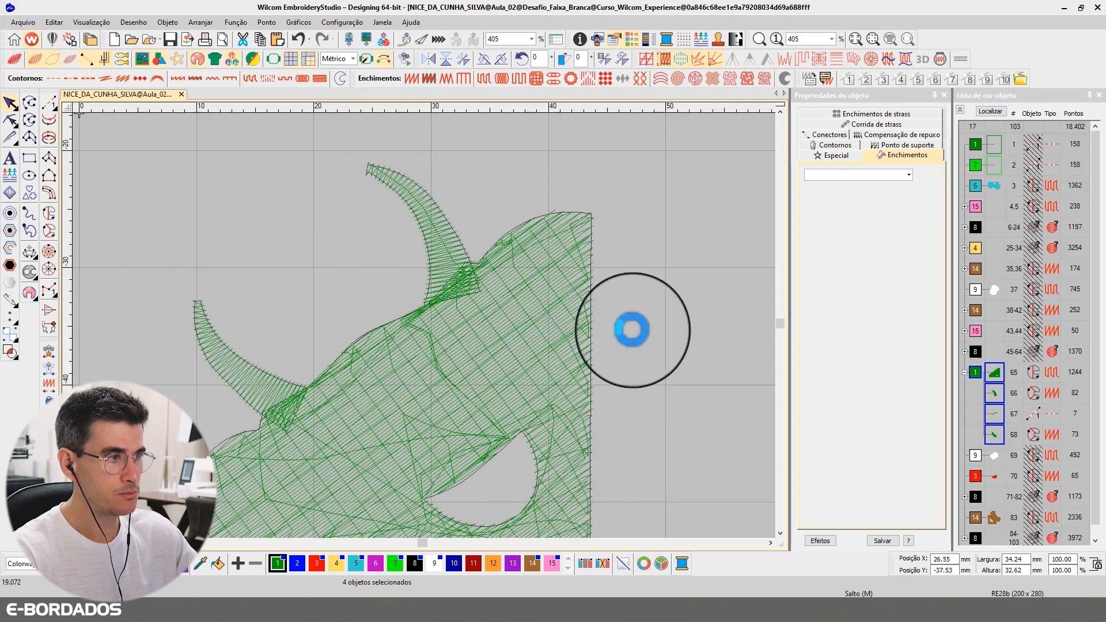
{"action": "scroll", "coordinate": [623, 322], "scroll_direction": "down", "scroll_amount": 4}
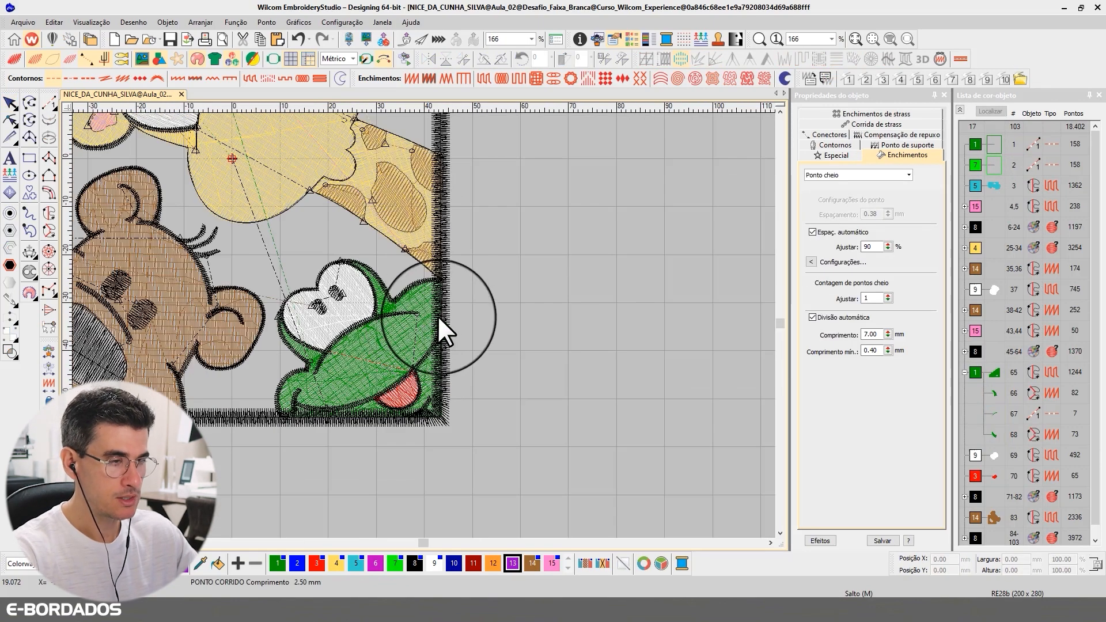
{"action": "scroll", "coordinate": [423, 331], "scroll_direction": "up", "scroll_amount": 3}
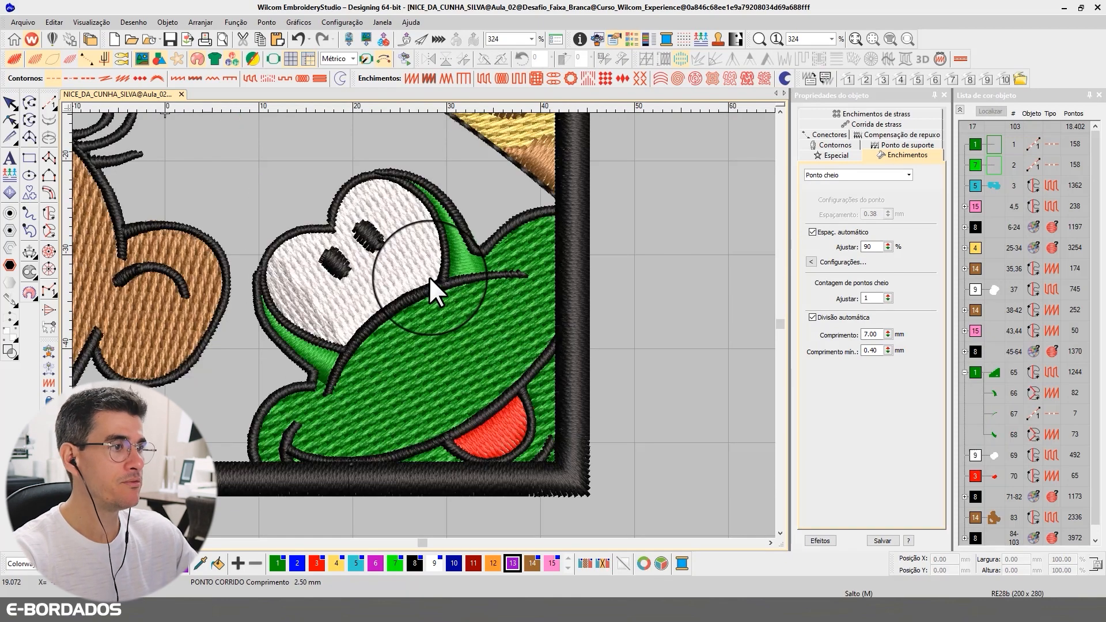
{"action": "key", "text": "t"}
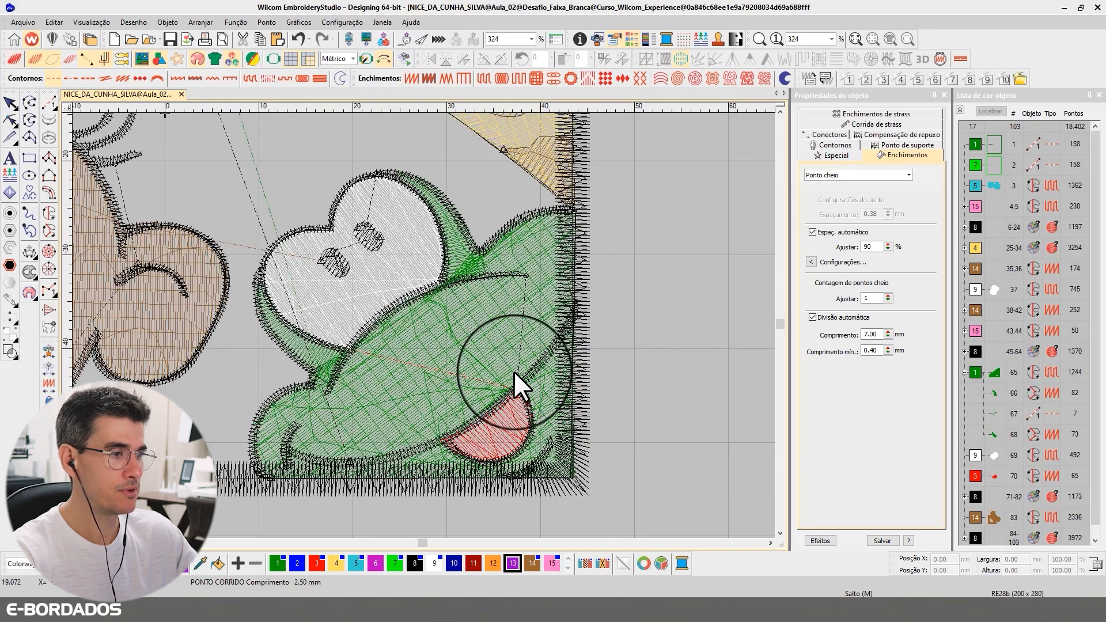
{"action": "left_click", "coordinate": [469, 366]}
{"action": "key", "text": "t"}
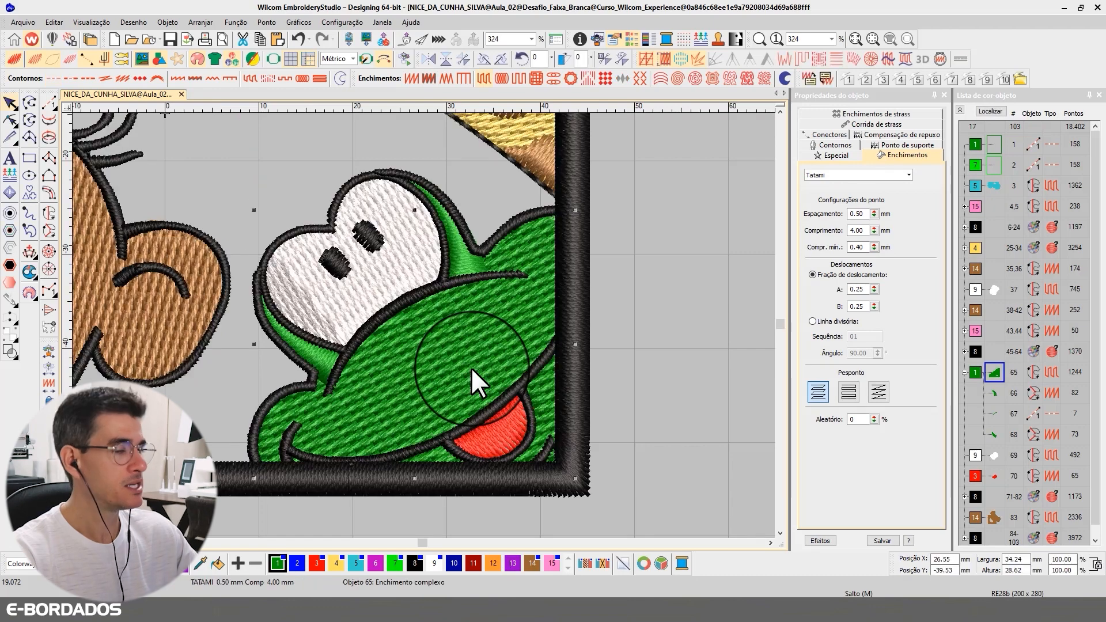
{"action": "key", "text": "t"}
- Examine the frog's white eye fill and the stitching of the neighbouring animals in stitch-line and realistic views
{"action": "left_click", "coordinate": [392, 272]}
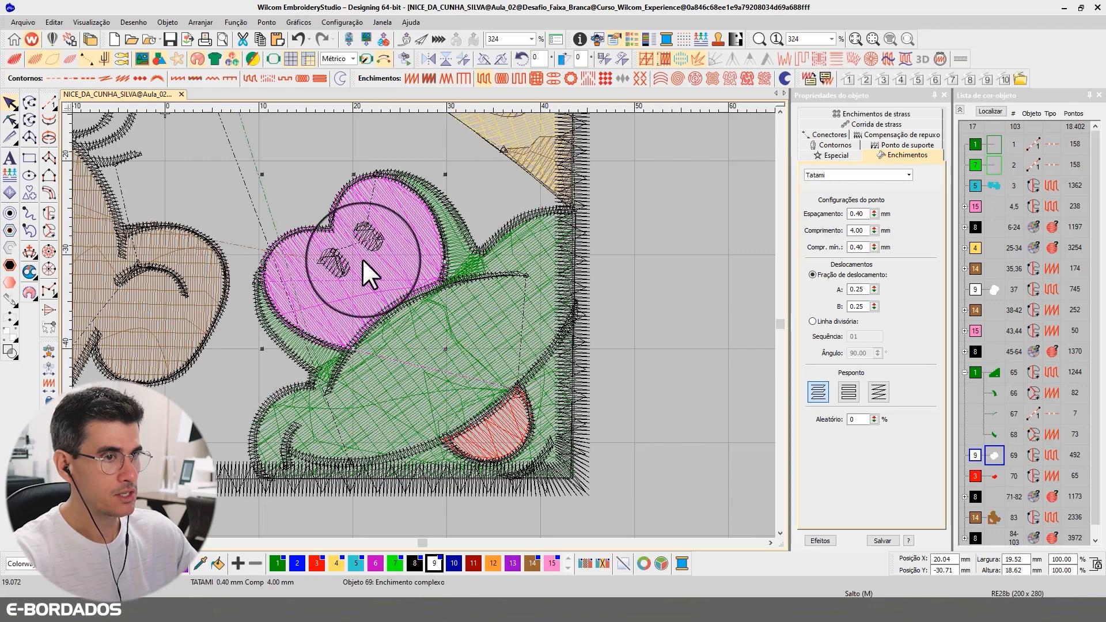
{"action": "scroll", "coordinate": [361, 257], "scroll_direction": "down", "scroll_amount": 2}
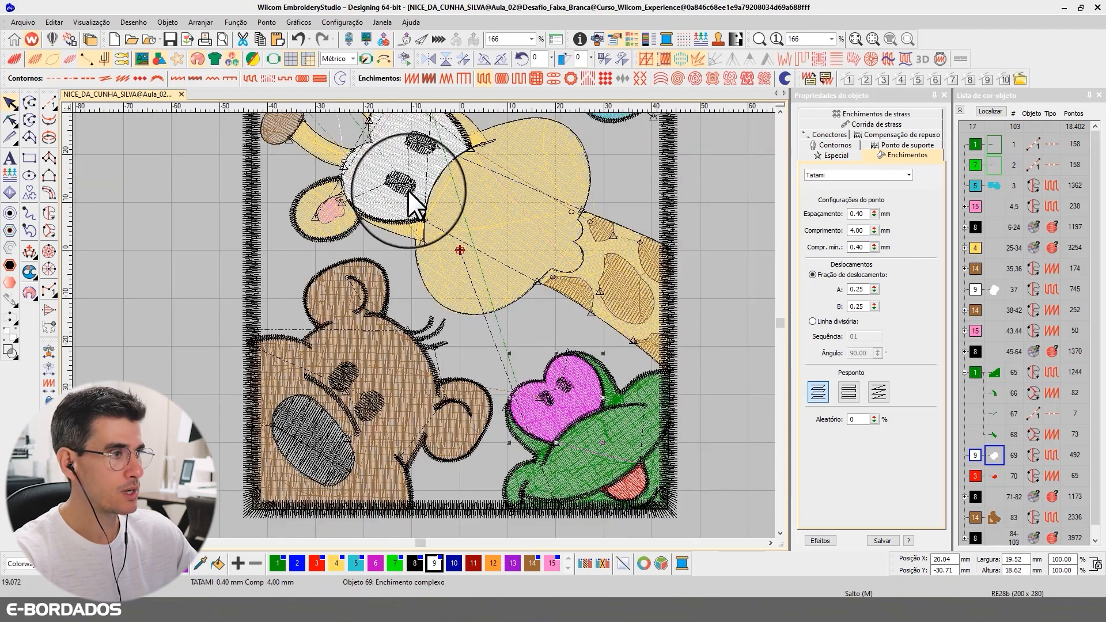
{"action": "key", "text": "t"}
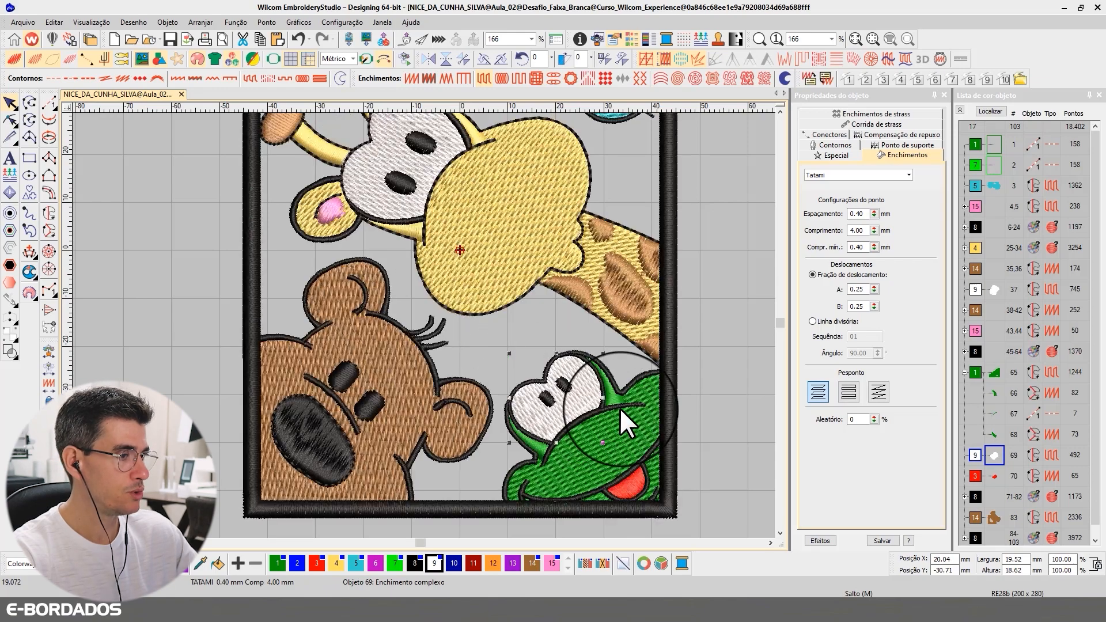
{"action": "key", "text": "t"}
{"action": "left_click", "coordinate": [780, 111]}
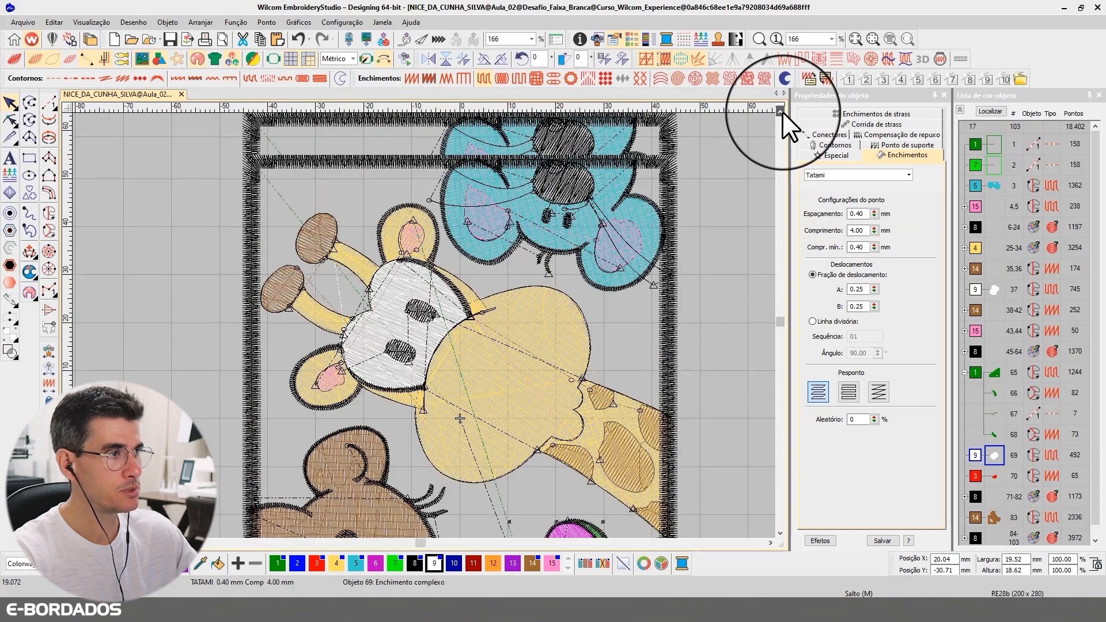
{"action": "left_click", "coordinate": [781, 112]}
{"action": "left_click", "coordinate": [780, 533]}
{"action": "left_click", "coordinate": [780, 533]}
{"action": "left_click", "coordinate": [780, 532]}
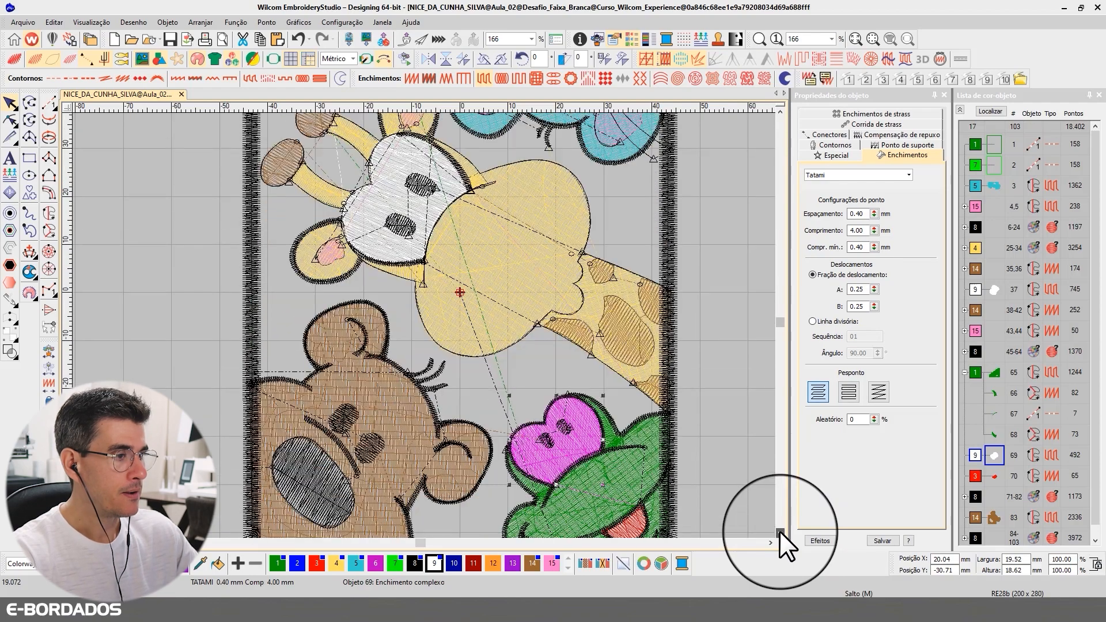
{"action": "left_click", "coordinate": [780, 533]}
{"action": "scroll", "coordinate": [582, 406], "scroll_direction": "up", "scroll_amount": 3}
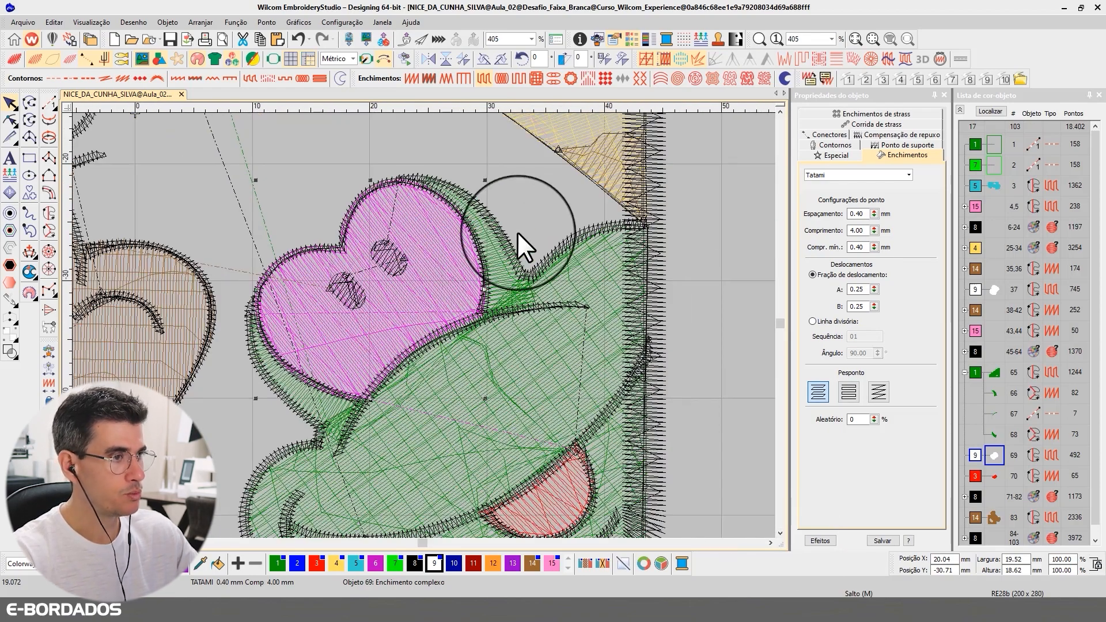
{"action": "key", "text": "t"}
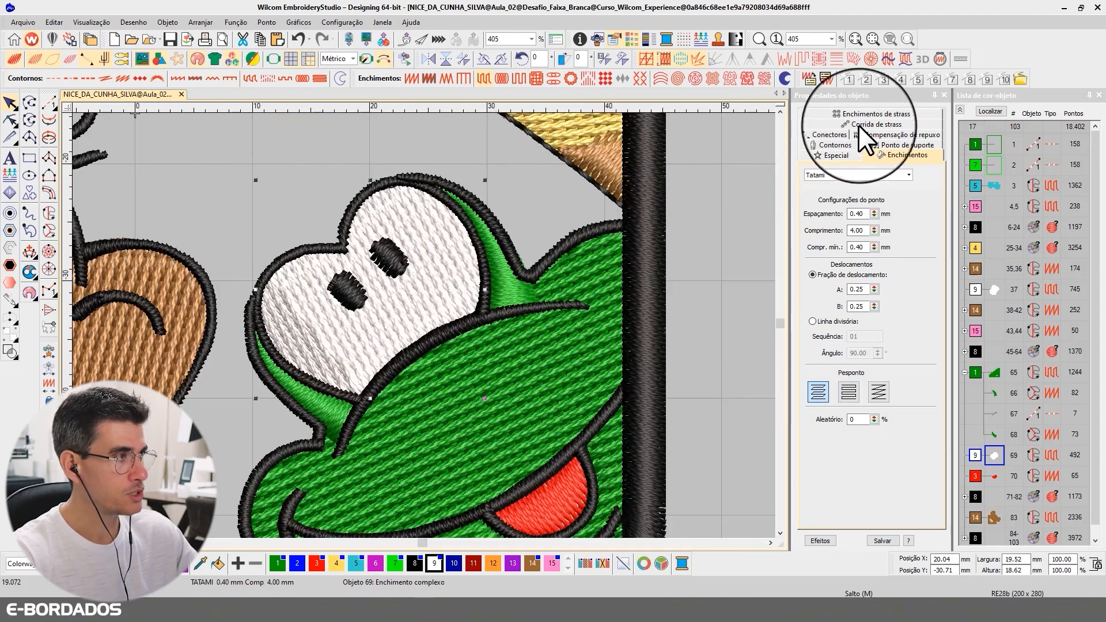
- Change the first underlay of the frog's white eye fill to Tatami and disable its second underlay
{"action": "left_click", "coordinate": [987, 110]}
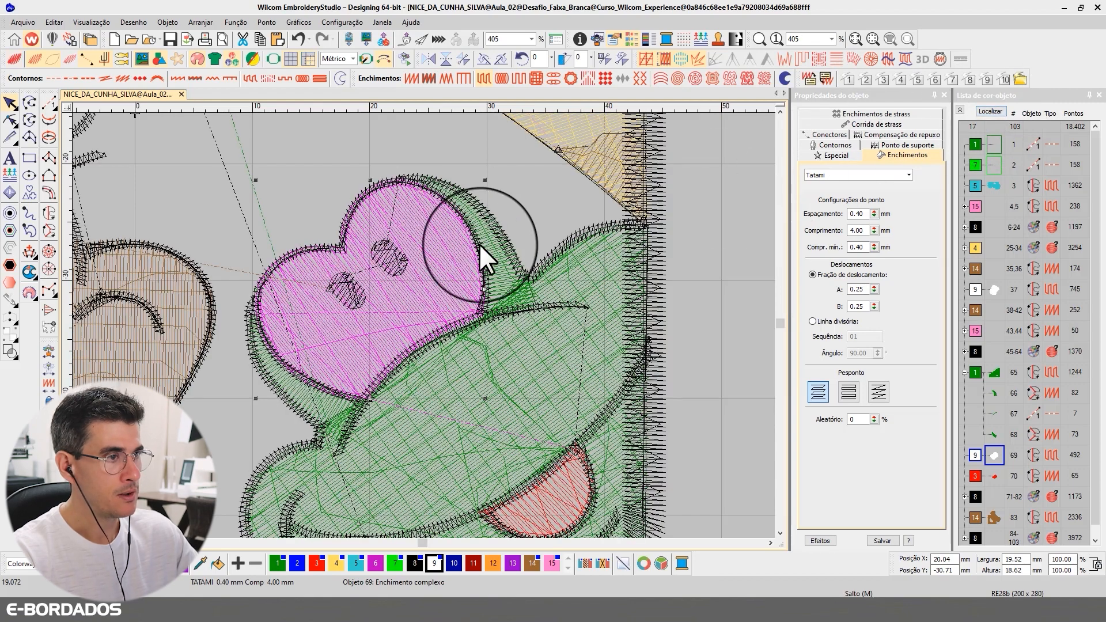
{"action": "left_click", "coordinate": [883, 143]}
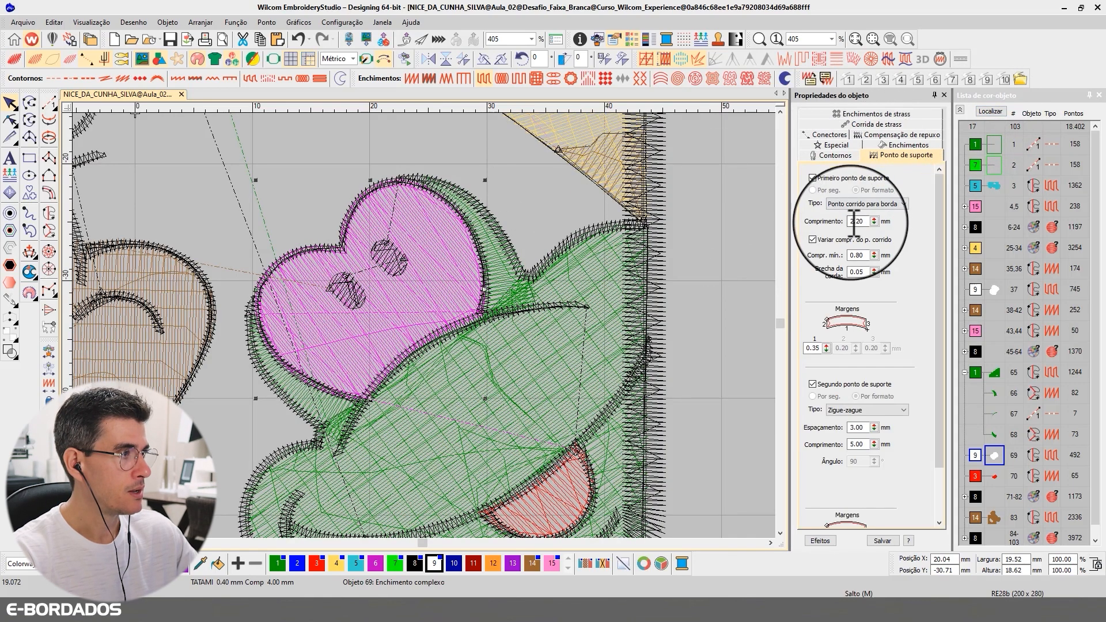
{"action": "left_click", "coordinate": [848, 202]}
{"action": "left_click", "coordinate": [848, 227]}
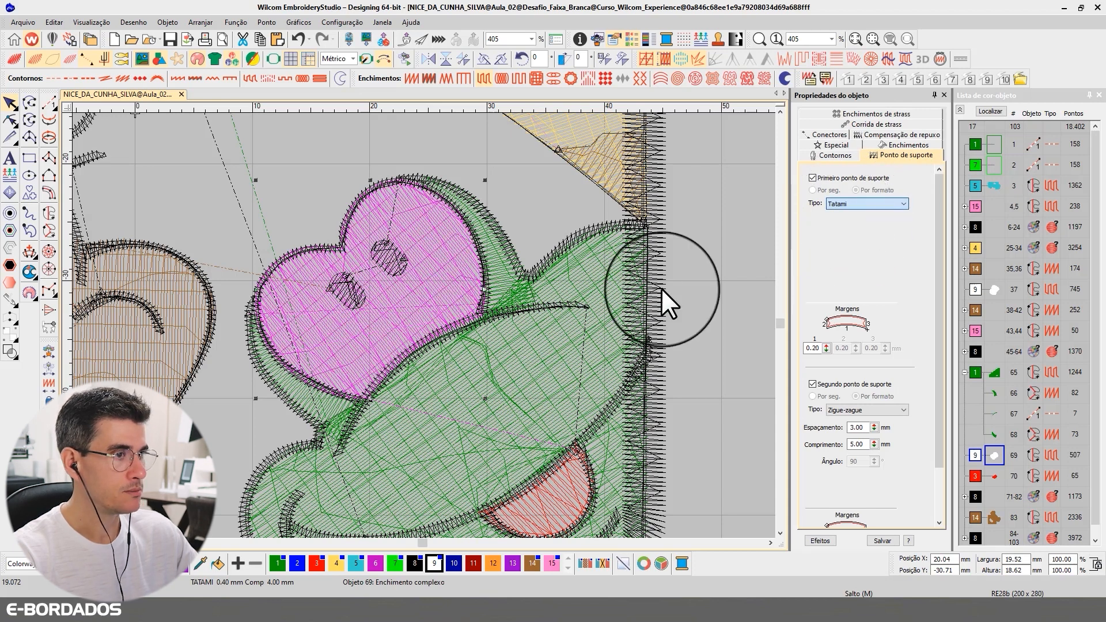
{"action": "left_click", "coordinate": [816, 384]}
{"action": "left_click", "coordinate": [995, 111]}
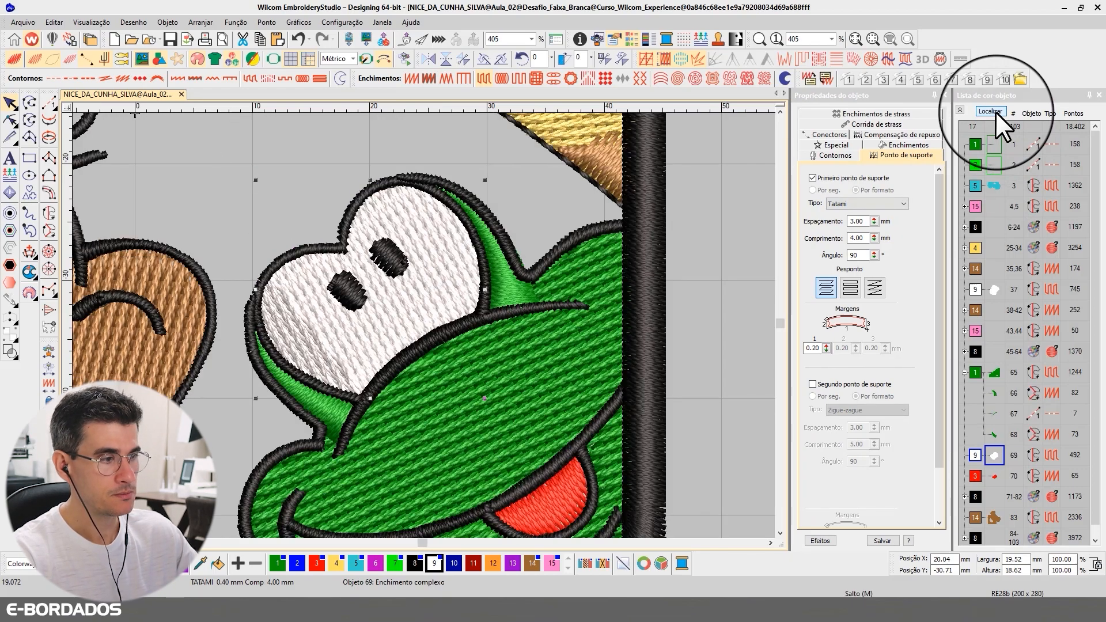
{"action": "key", "text": "t"}
- Disable the second underlay of the giraffe's white face fill and change its first underlay to Tatami
{"action": "scroll", "coordinate": [662, 199], "scroll_direction": "down", "scroll_amount": 1}
{"action": "scroll", "coordinate": [288, 268], "scroll_direction": "down", "scroll_amount": 1}
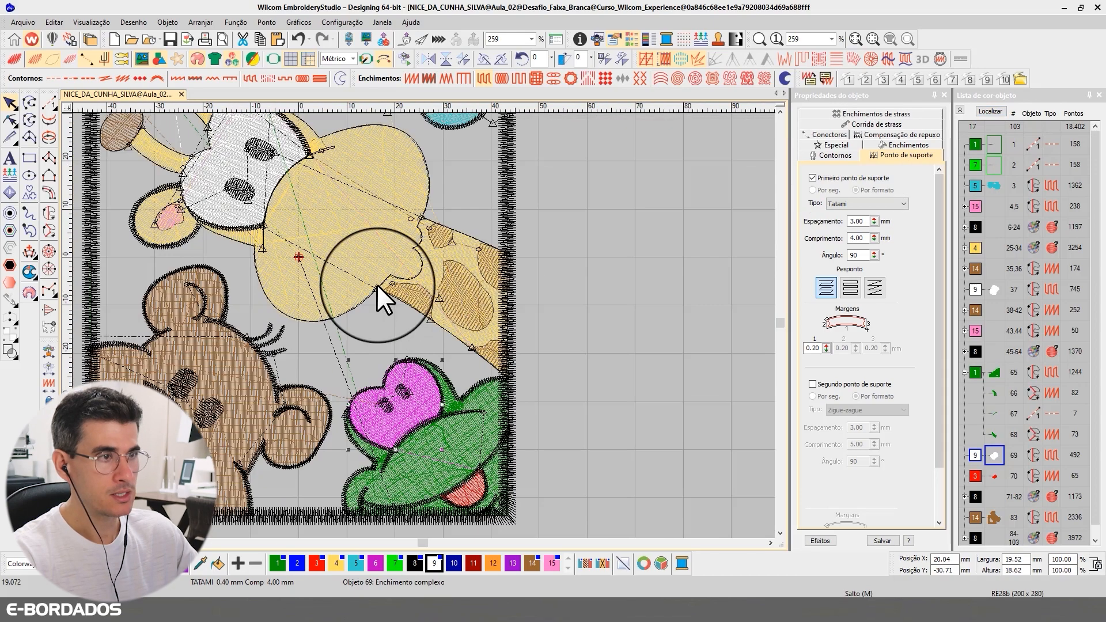
{"action": "scroll", "coordinate": [422, 323], "scroll_direction": "up", "scroll_amount": 3}
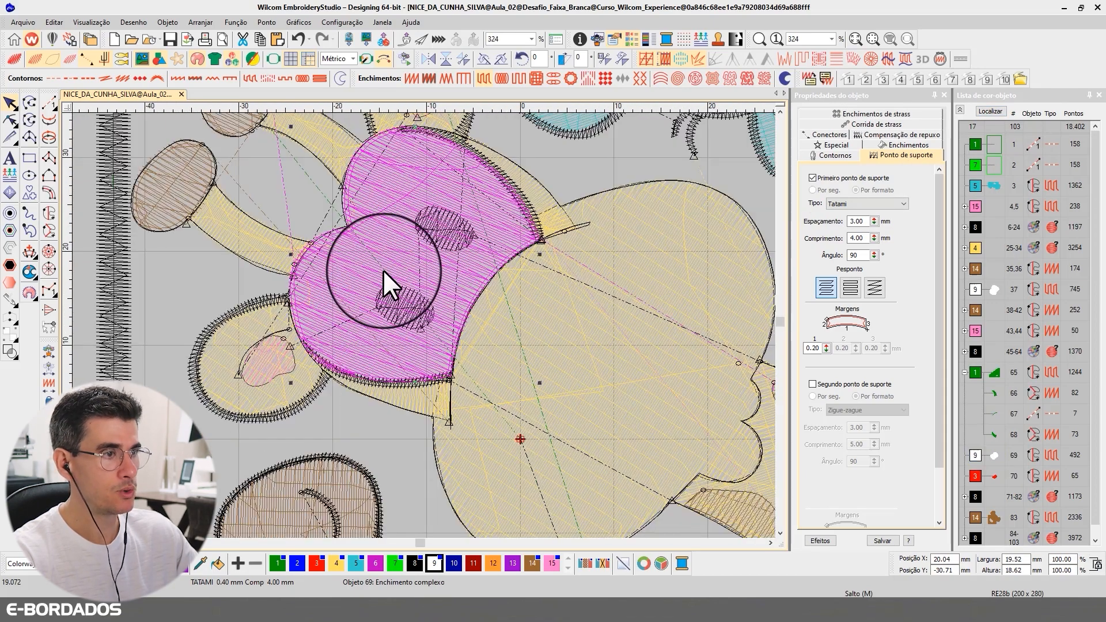
{"action": "left_click", "coordinate": [822, 382]}
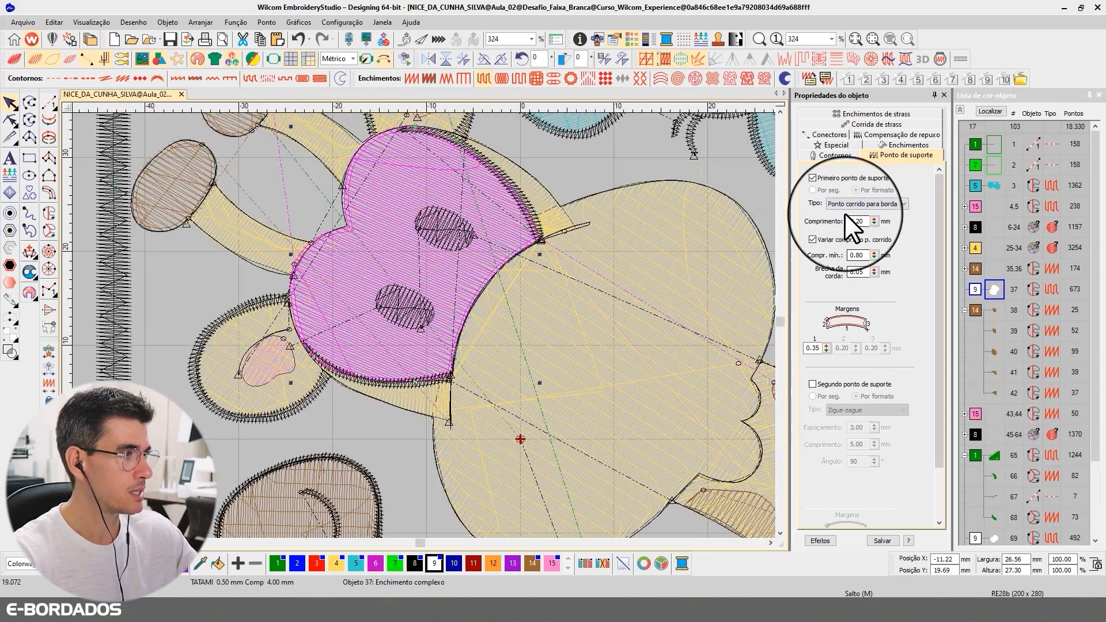
{"action": "left_click", "coordinate": [842, 206]}
{"action": "left_click", "coordinate": [837, 228]}
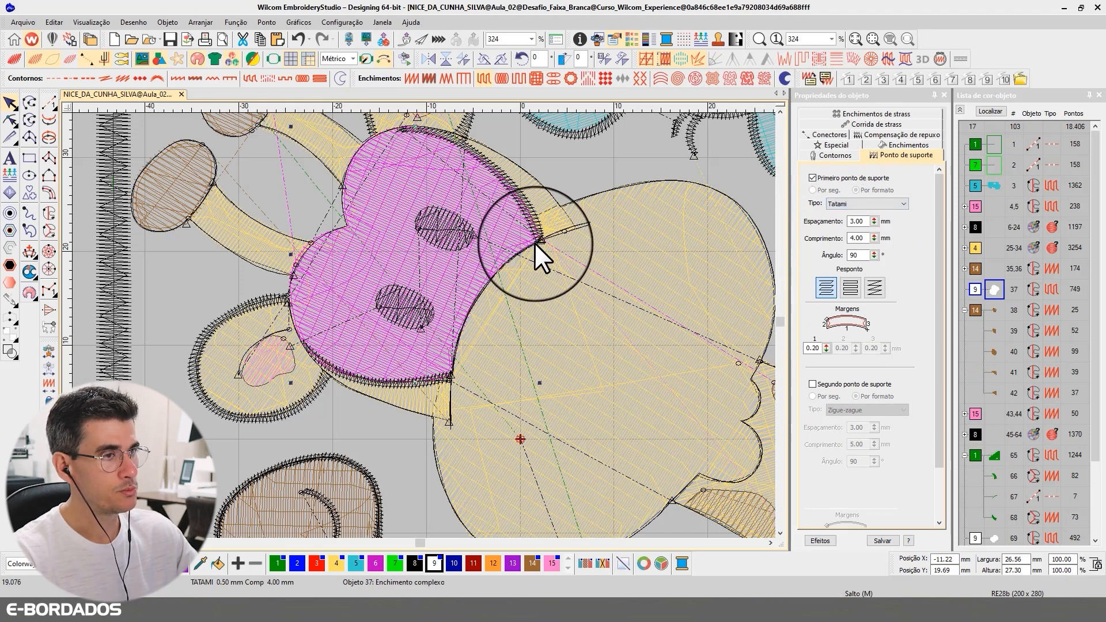
- Set the first underlay of the giraffe's two yellow horn pieces to Por seg. with the Zigue-zague type
{"action": "left_click", "coordinate": [780, 110]}
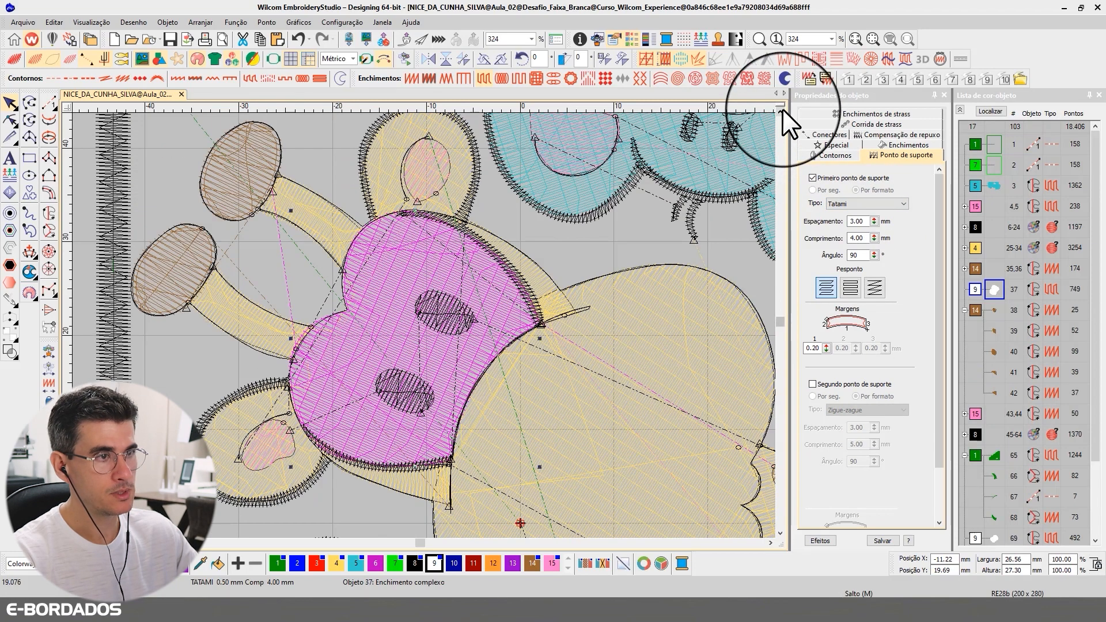
{"action": "left_click", "coordinate": [303, 230]}
{"action": "left_click", "coordinate": [251, 323], "text": "ctrl"}
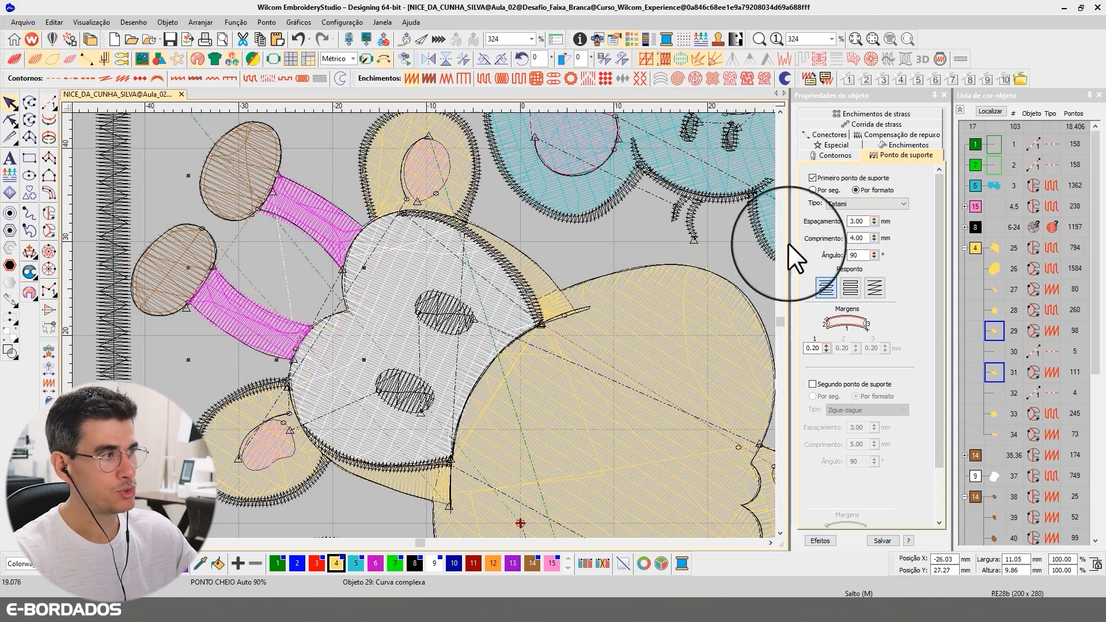
{"action": "left_click", "coordinate": [836, 191]}
{"action": "left_click", "coordinate": [847, 205]}
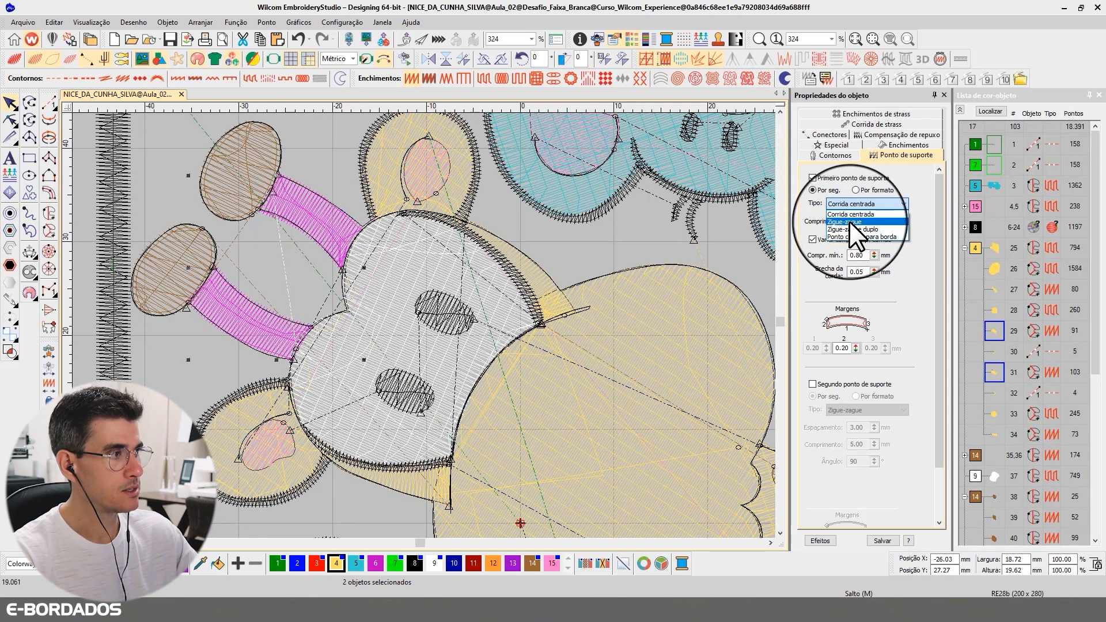
{"action": "left_click", "coordinate": [849, 221]}
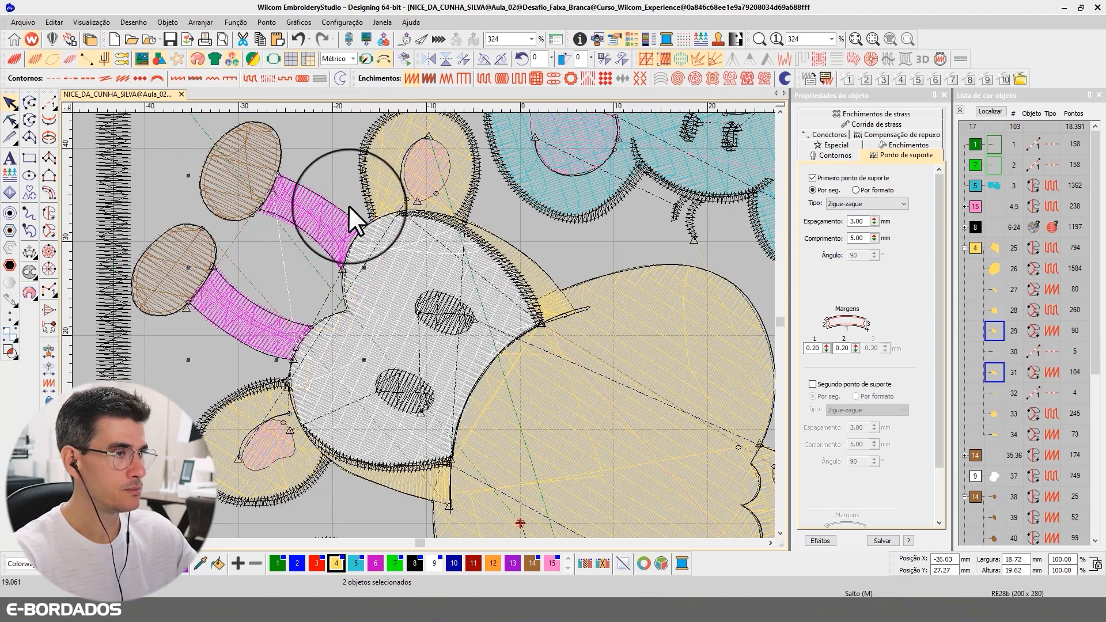
- Set the pull compensation to 0.45 mm for the frog, bear, giraffe head and neck, blue animal and white giraffe face fills
{"action": "scroll", "coordinate": [525, 231], "scroll_direction": "down", "scroll_amount": 3}
{"action": "scroll", "coordinate": [430, 323], "scroll_direction": "up", "scroll_amount": 3}
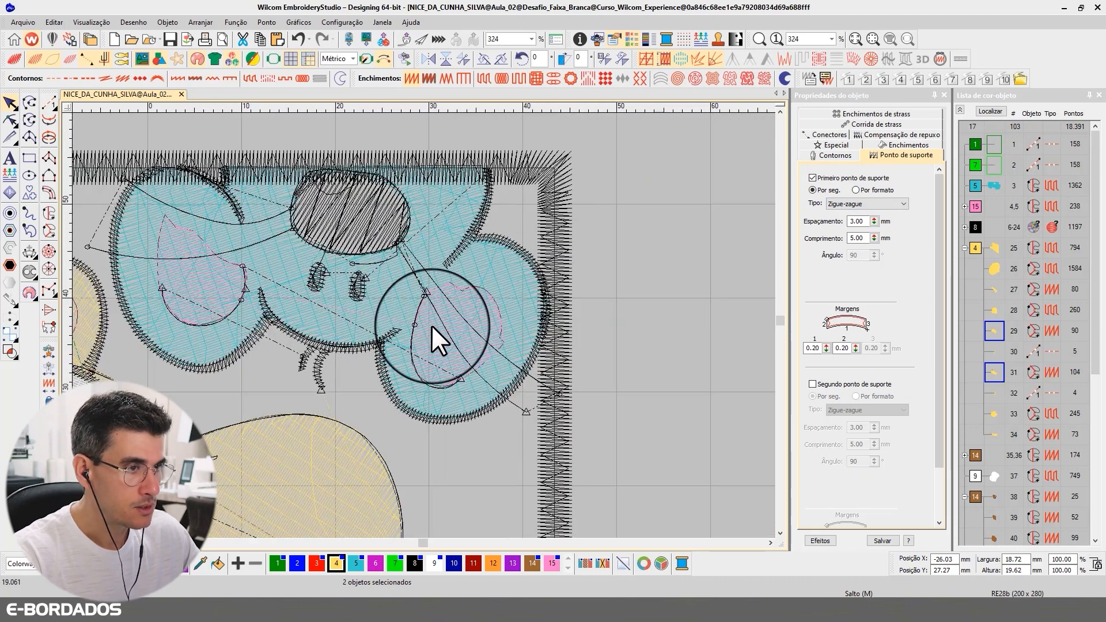
{"action": "scroll", "coordinate": [369, 354], "scroll_direction": "down", "scroll_amount": 3}
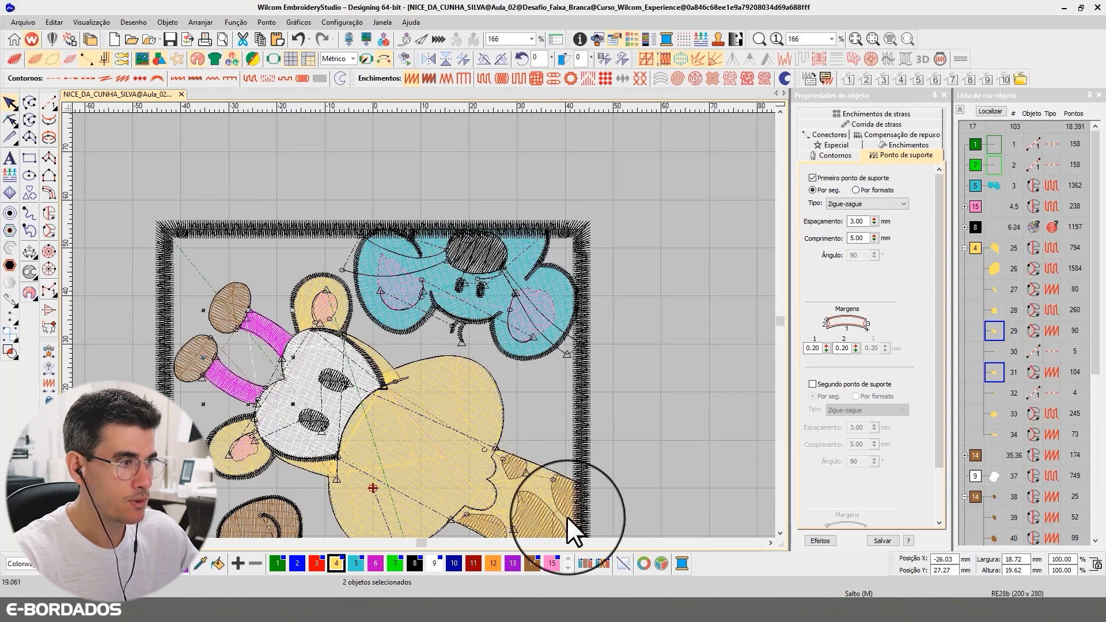
{"action": "left_click", "coordinate": [780, 532]}
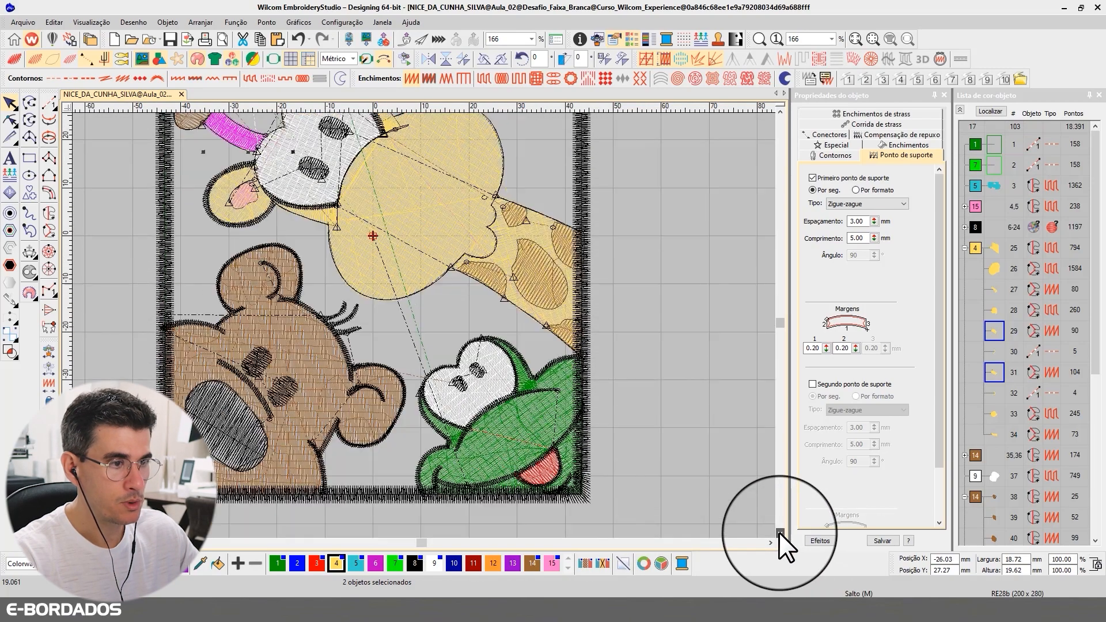
{"action": "left_click", "coordinate": [217, 427]}
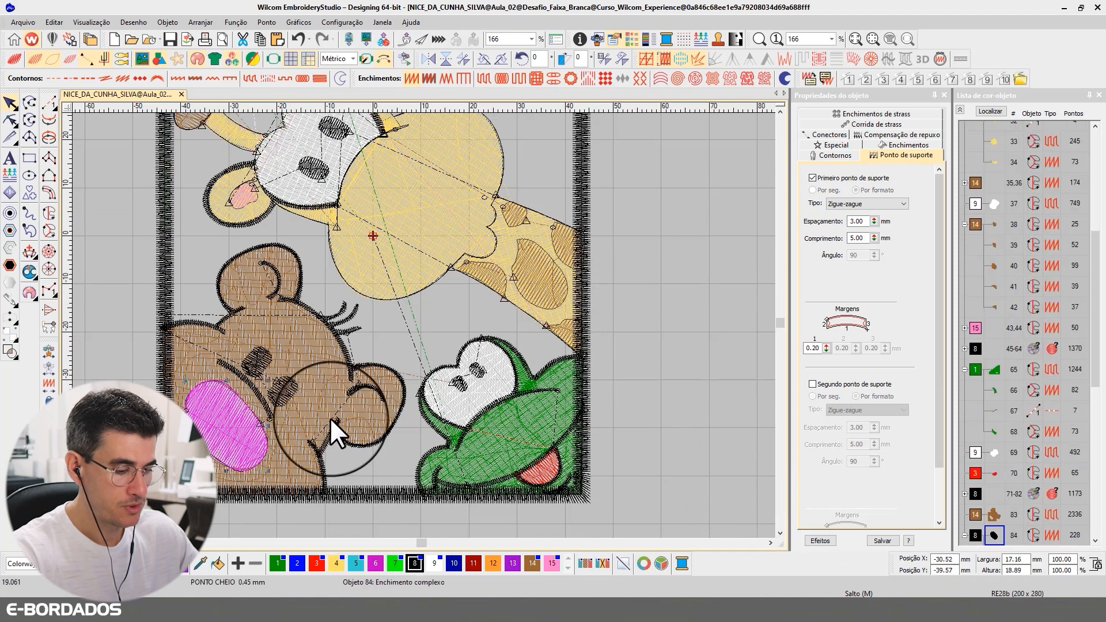
{"action": "left_click", "coordinate": [504, 418]}
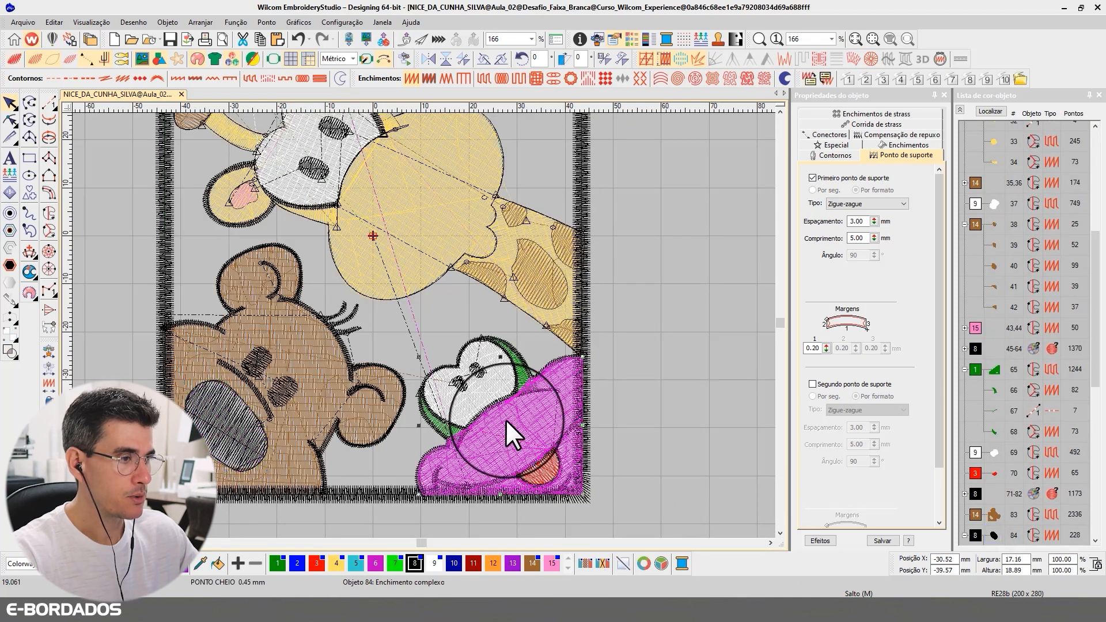
{"action": "left_click", "coordinate": [306, 343], "text": "ctrl"}
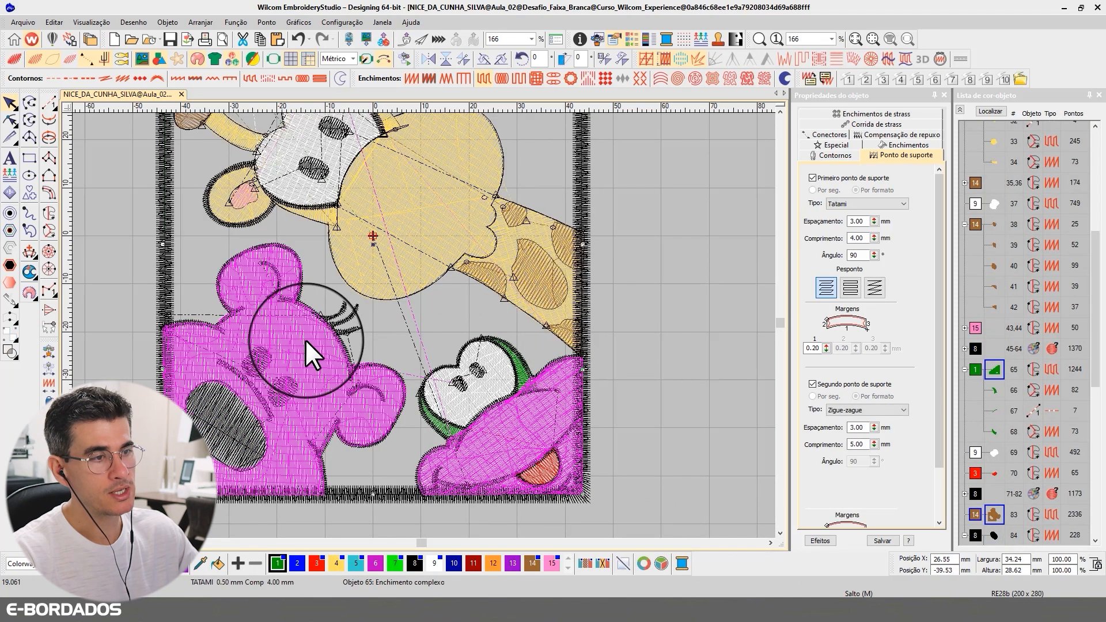
{"action": "left_click", "coordinate": [780, 111]}
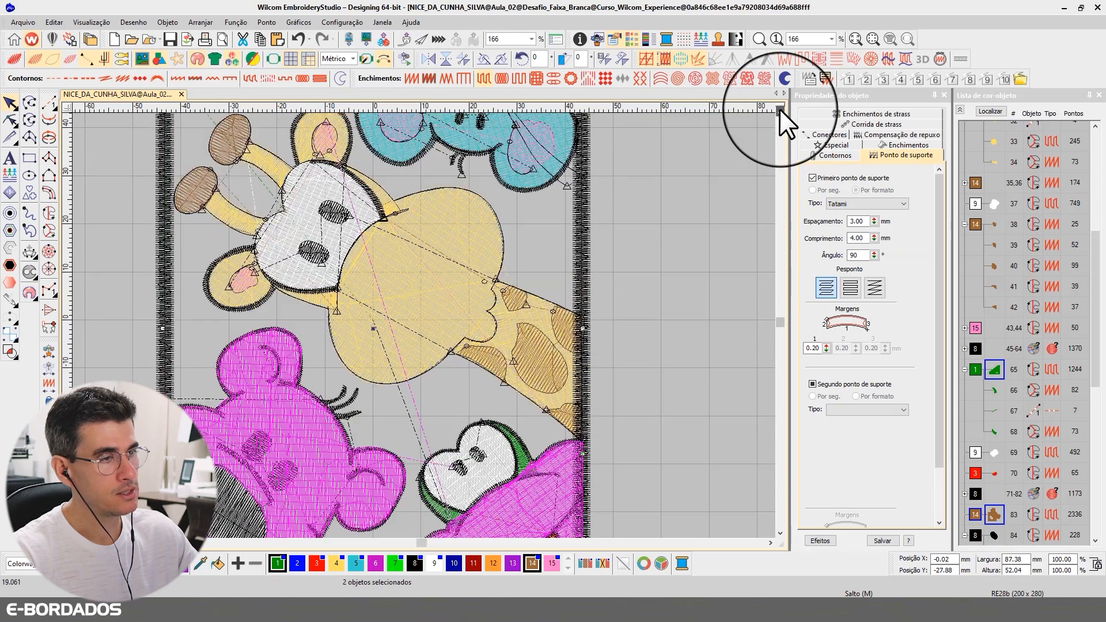
{"action": "left_click", "coordinate": [447, 281], "text": "ctrl"}
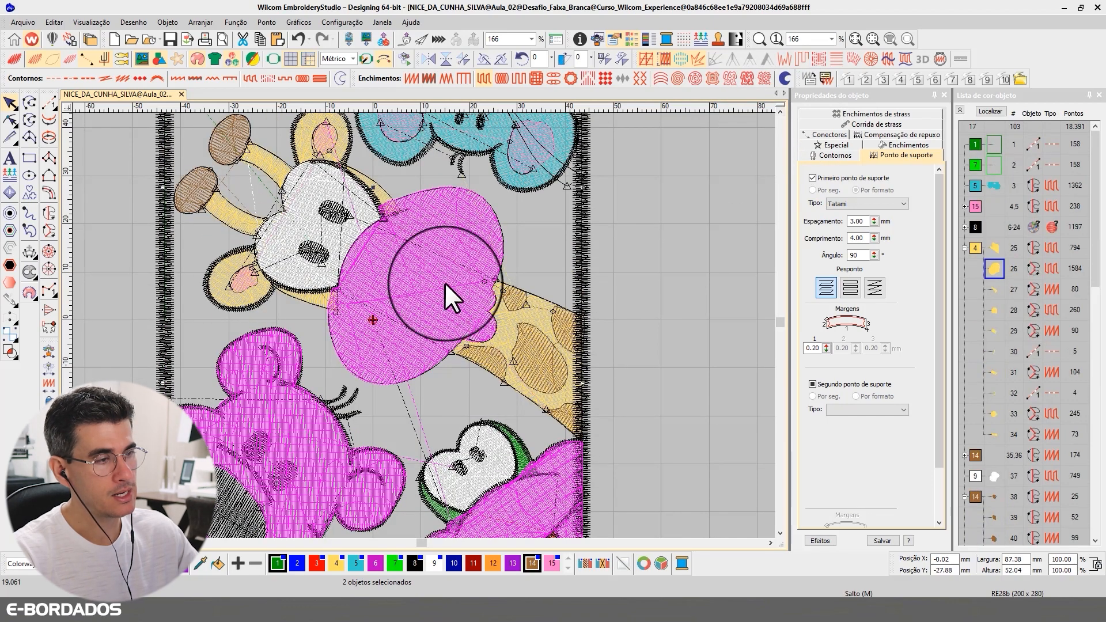
{"action": "left_click", "coordinate": [506, 324], "text": "ctrl"}
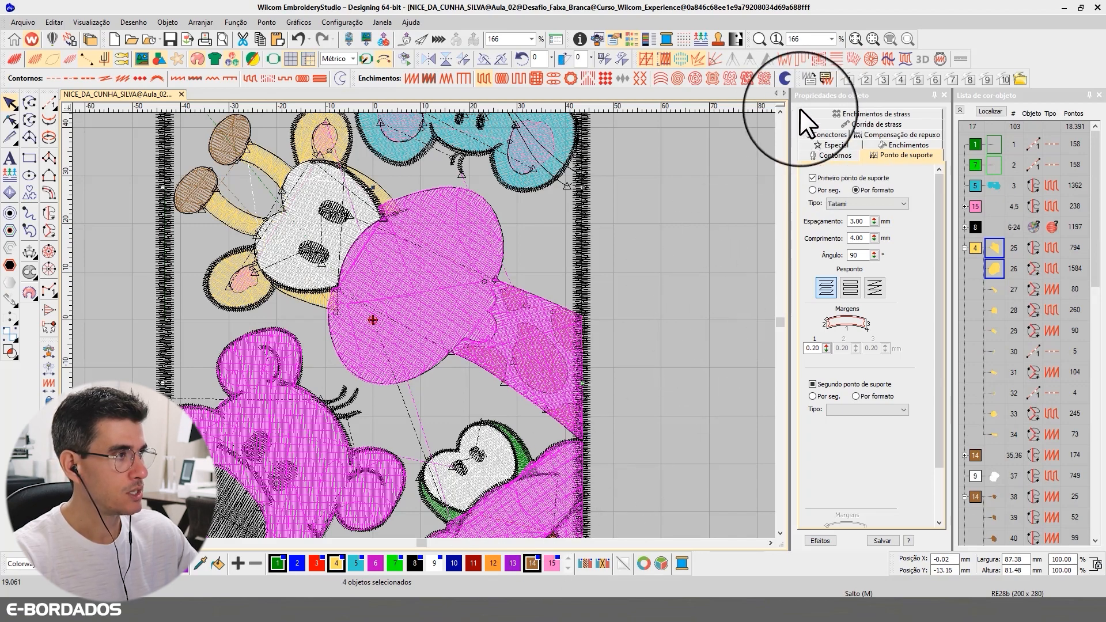
{"action": "left_click", "coordinate": [780, 110]}
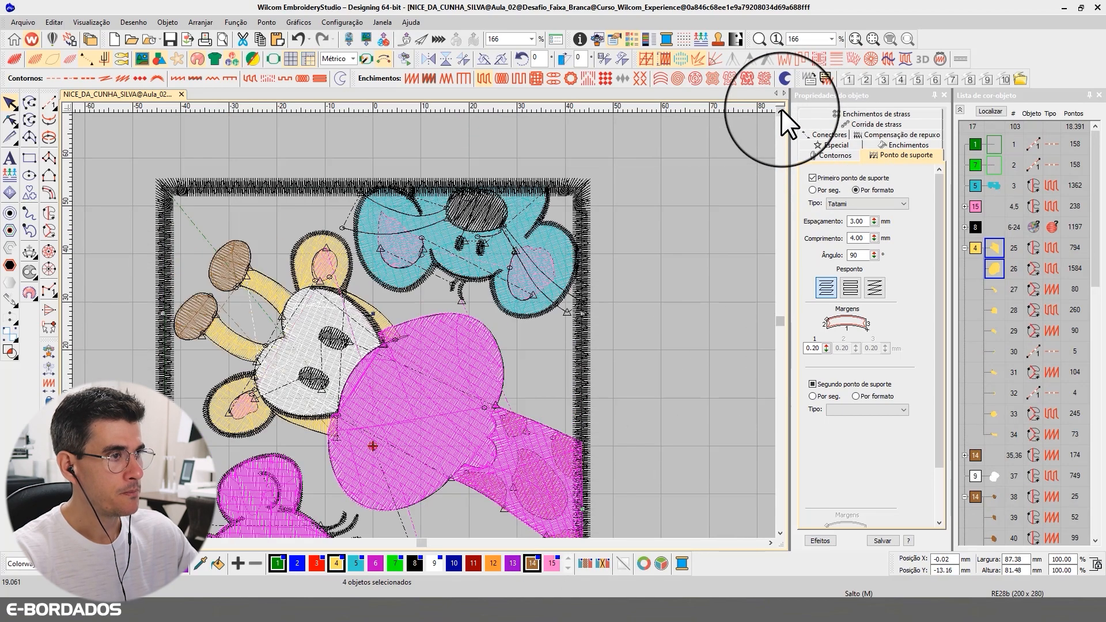
{"action": "left_click", "coordinate": [497, 257], "text": "ctrl"}
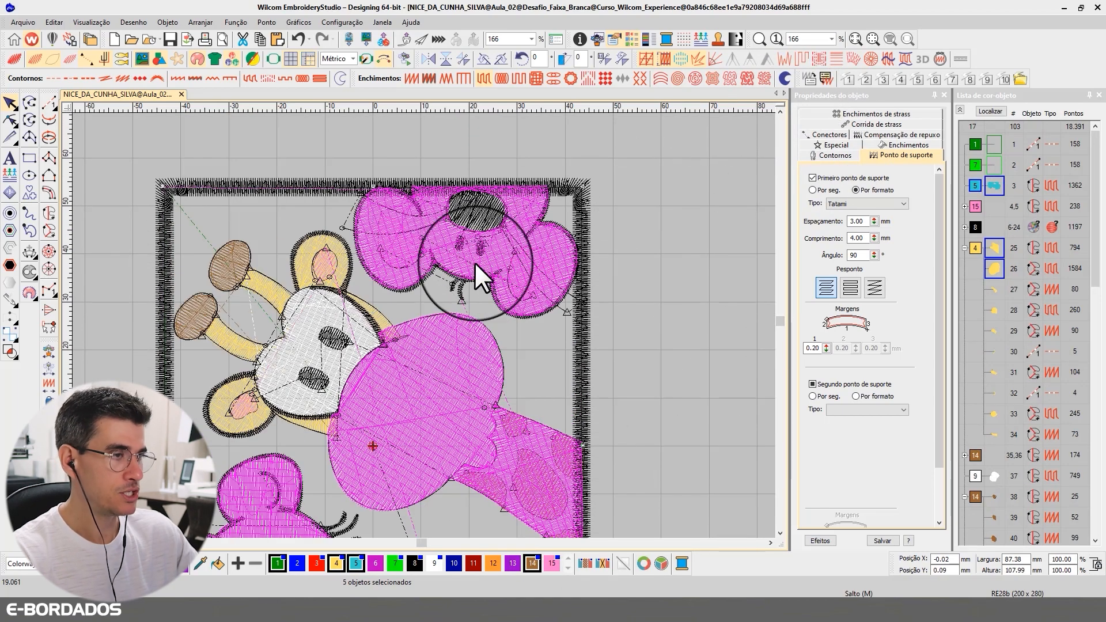
{"action": "left_click", "coordinate": [313, 312], "text": "ctrl"}
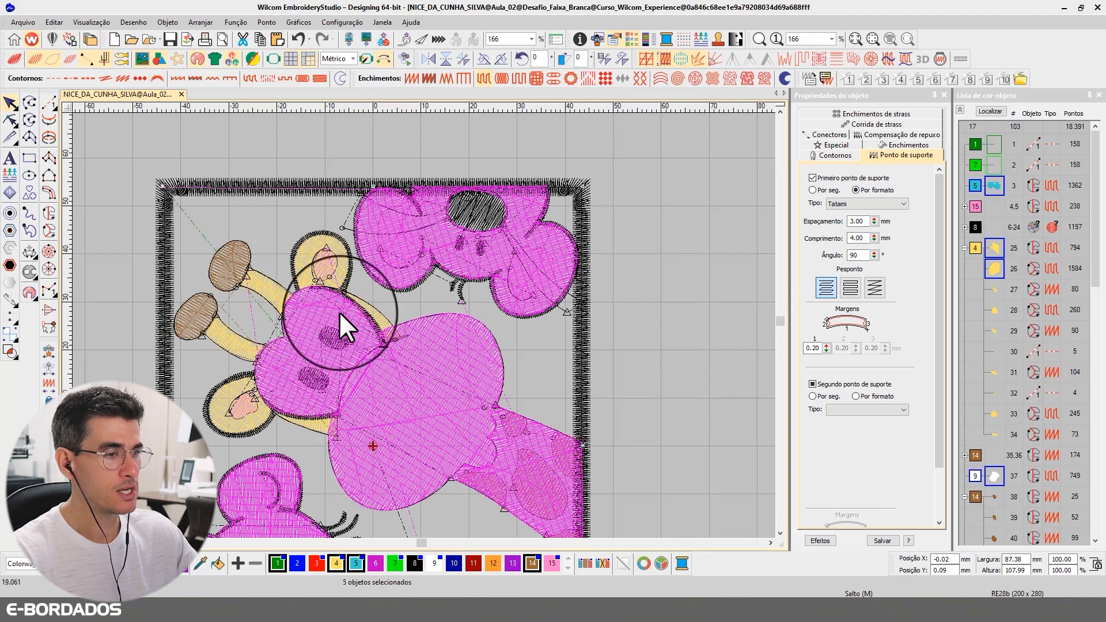
{"action": "left_click", "coordinate": [875, 136]}
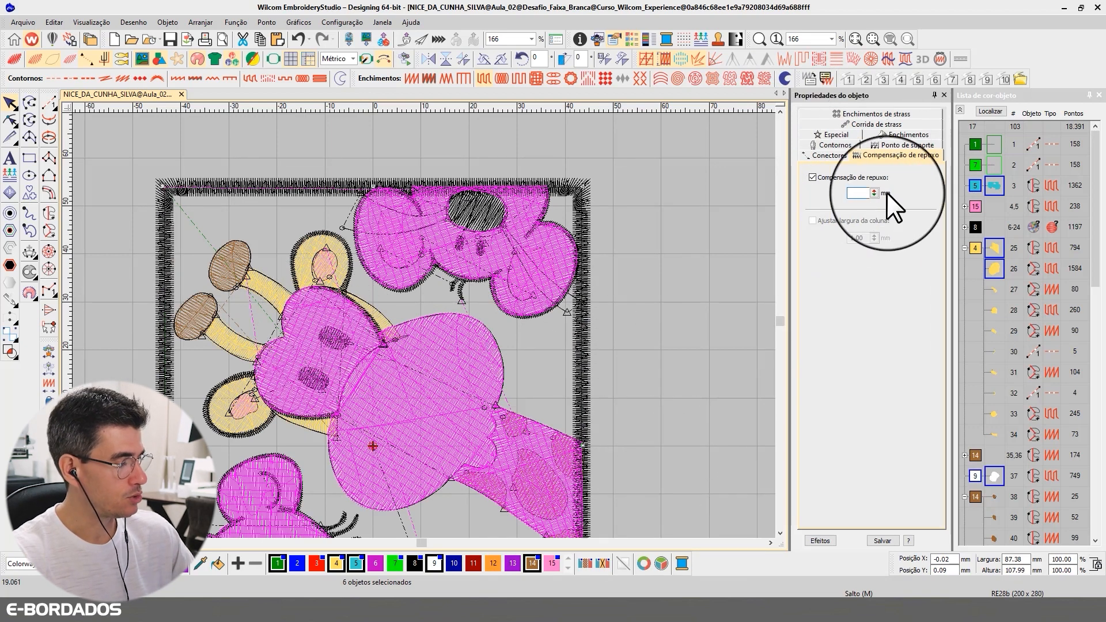
{"action": "type", "text": "0.45"}
{"action": "key", "text": "Return"}
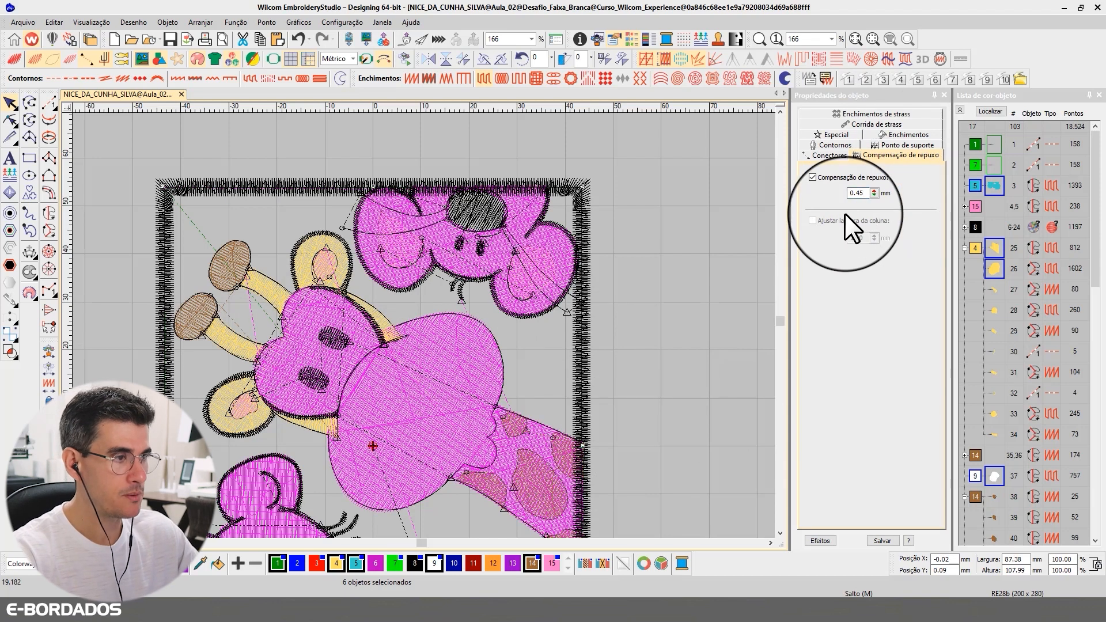
- Examine the compensated fills on their own and with the full design, checking their edges against the black outlines
{"action": "left_click", "coordinate": [985, 111]}
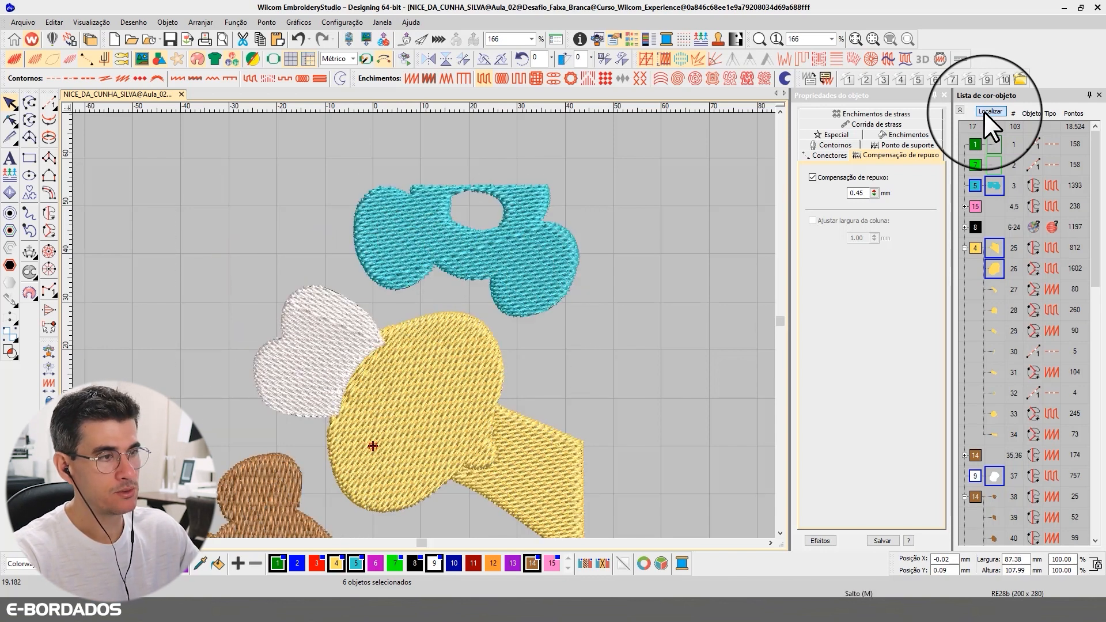
{"action": "left_click", "coordinate": [780, 533]}
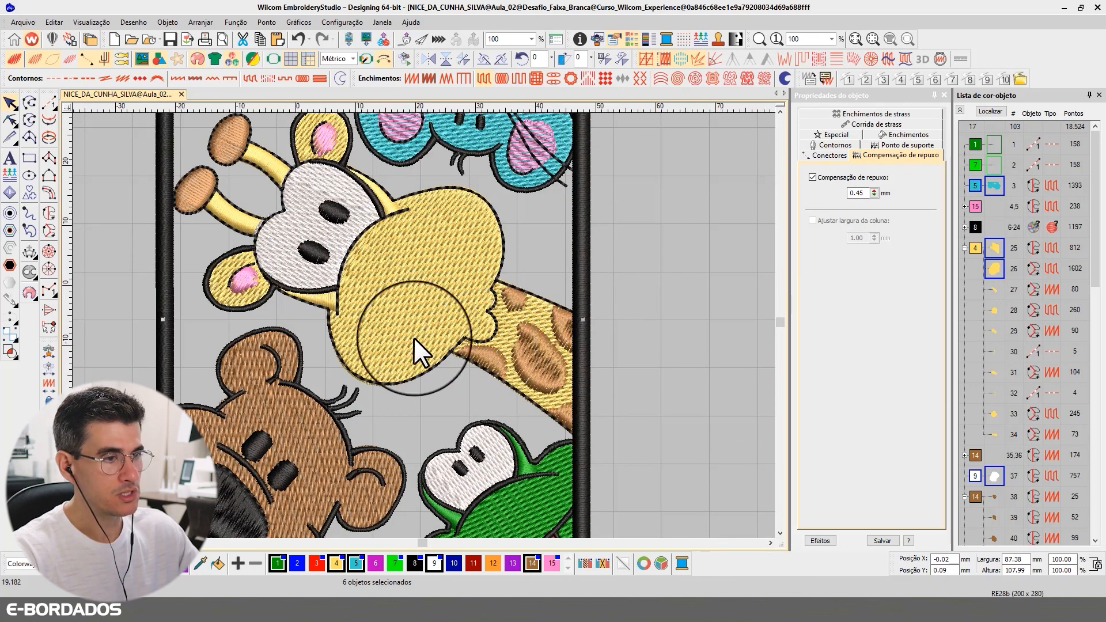
{"action": "scroll", "coordinate": [414, 337], "scroll_direction": "up", "scroll_amount": 2}
{"action": "scroll", "coordinate": [422, 188], "scroll_direction": "down", "scroll_amount": 2}
{"action": "scroll", "coordinate": [240, 205], "scroll_direction": "up", "scroll_amount": 3}
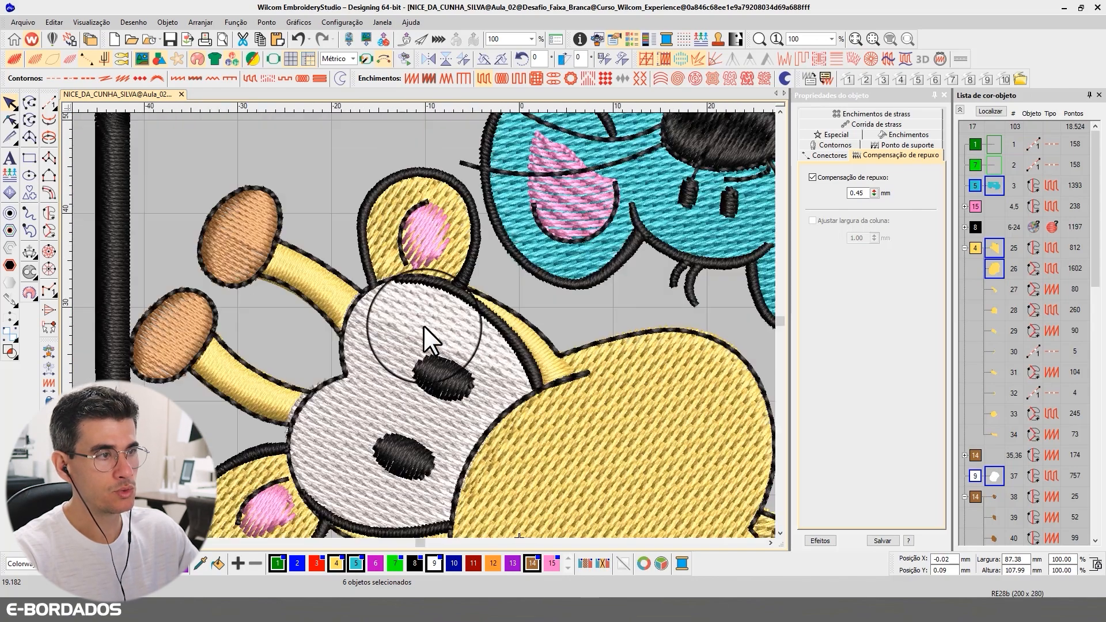
{"action": "scroll", "coordinate": [423, 326], "scroll_direction": "up", "scroll_amount": 1}
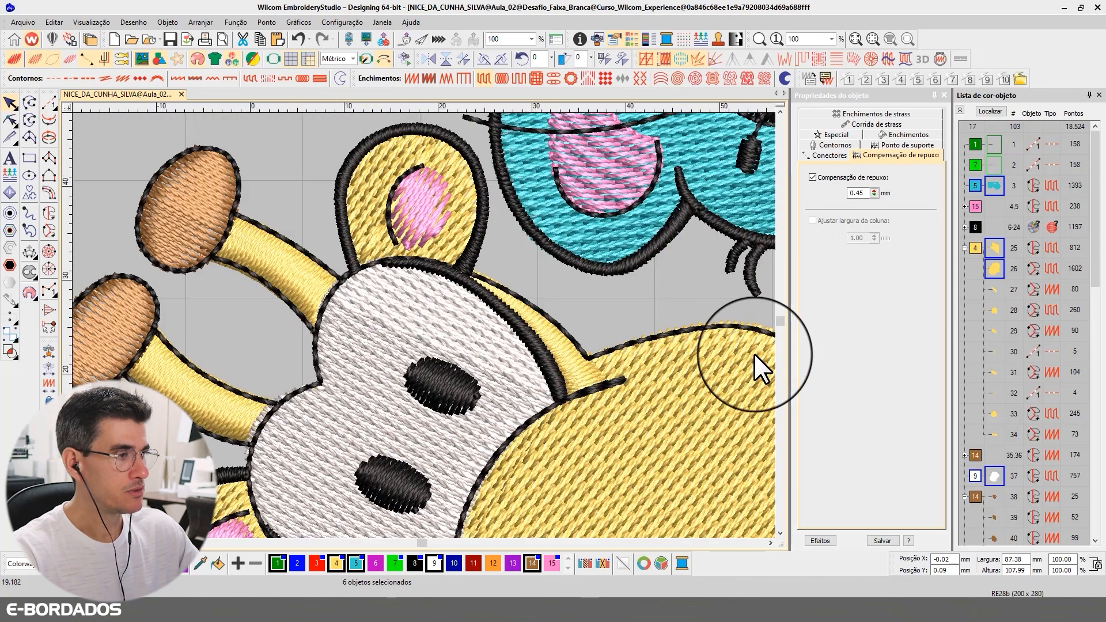
{"action": "scroll", "coordinate": [754, 354], "scroll_direction": "down", "scroll_amount": 2}
{"action": "scroll", "coordinate": [419, 326], "scroll_direction": "up", "scroll_amount": 3}
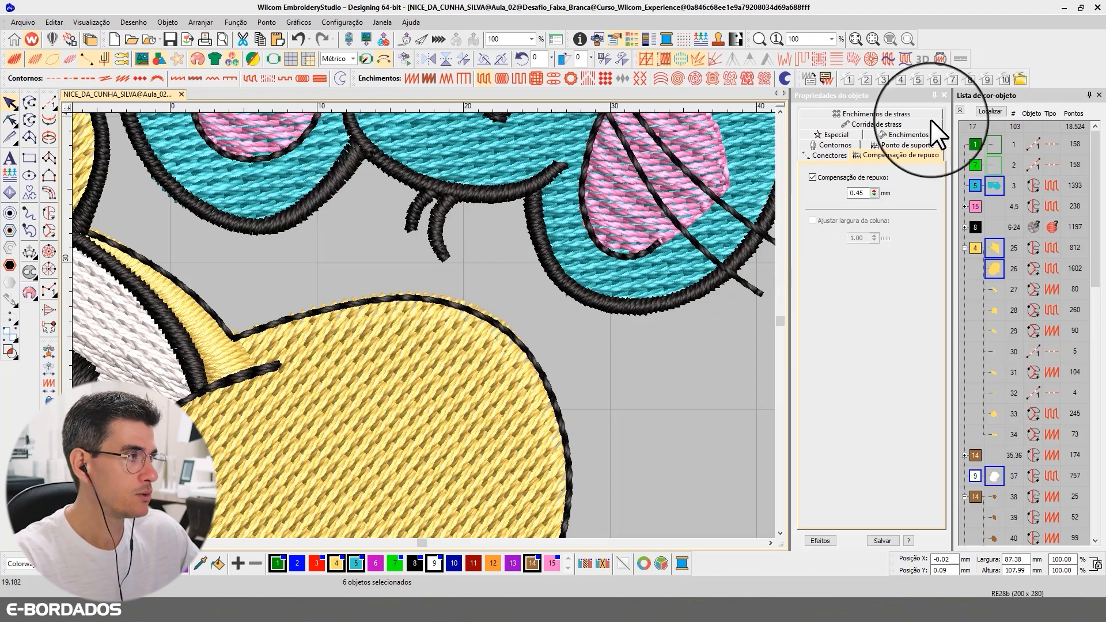
{"action": "left_click", "coordinate": [990, 112]}
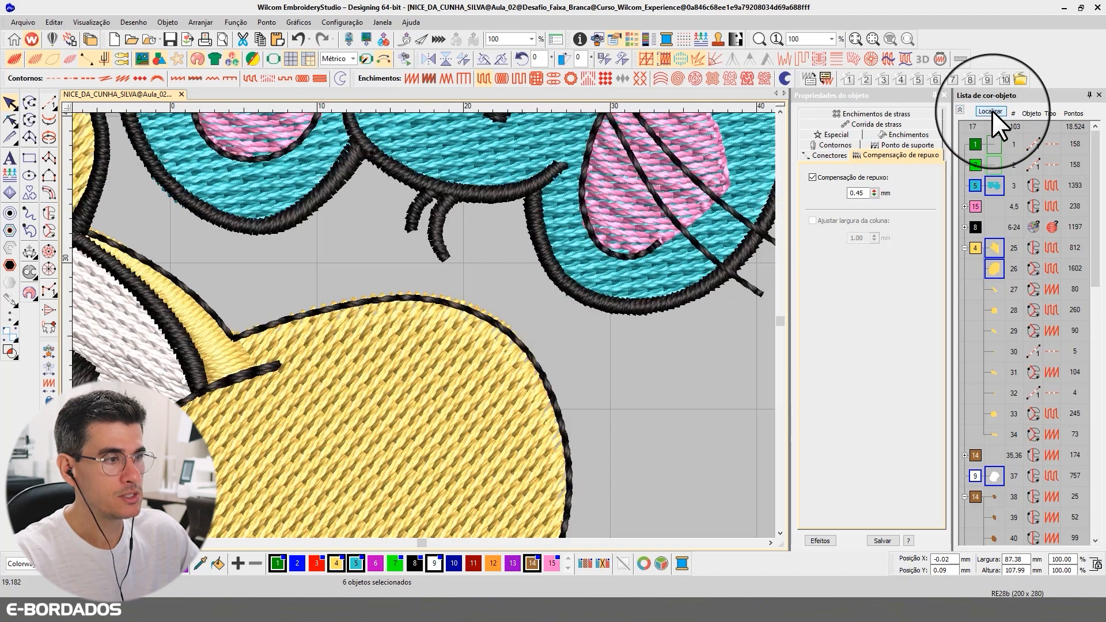
{"action": "scroll", "coordinate": [368, 358], "scroll_direction": "down", "scroll_amount": 3}
{"action": "scroll", "coordinate": [408, 321], "scroll_direction": "down", "scroll_amount": 1}
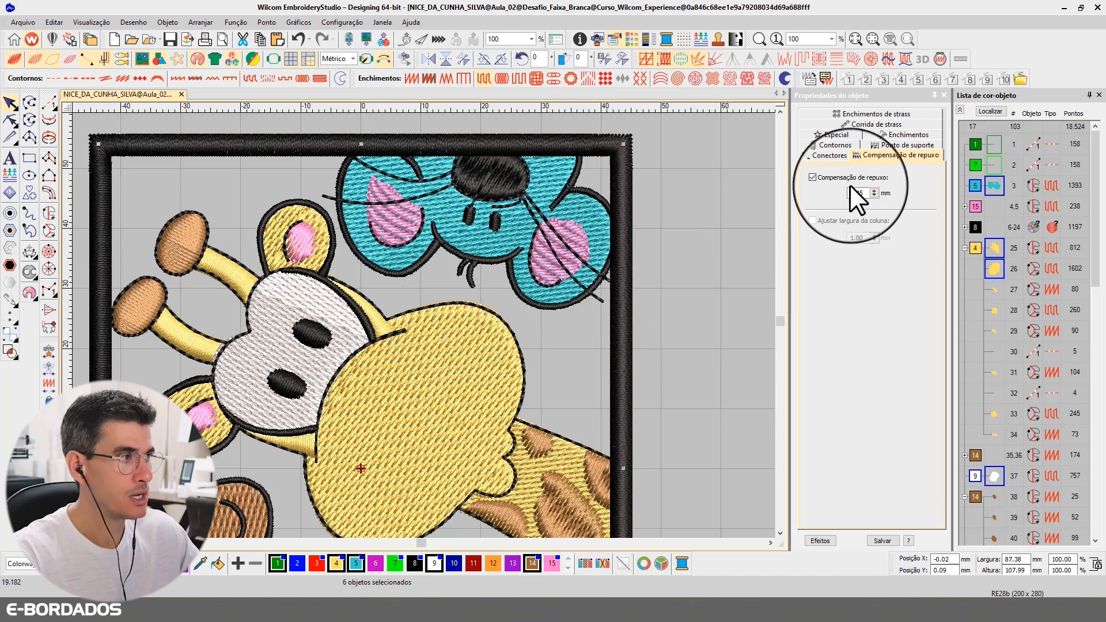
{"action": "left_click", "coordinate": [832, 181]}
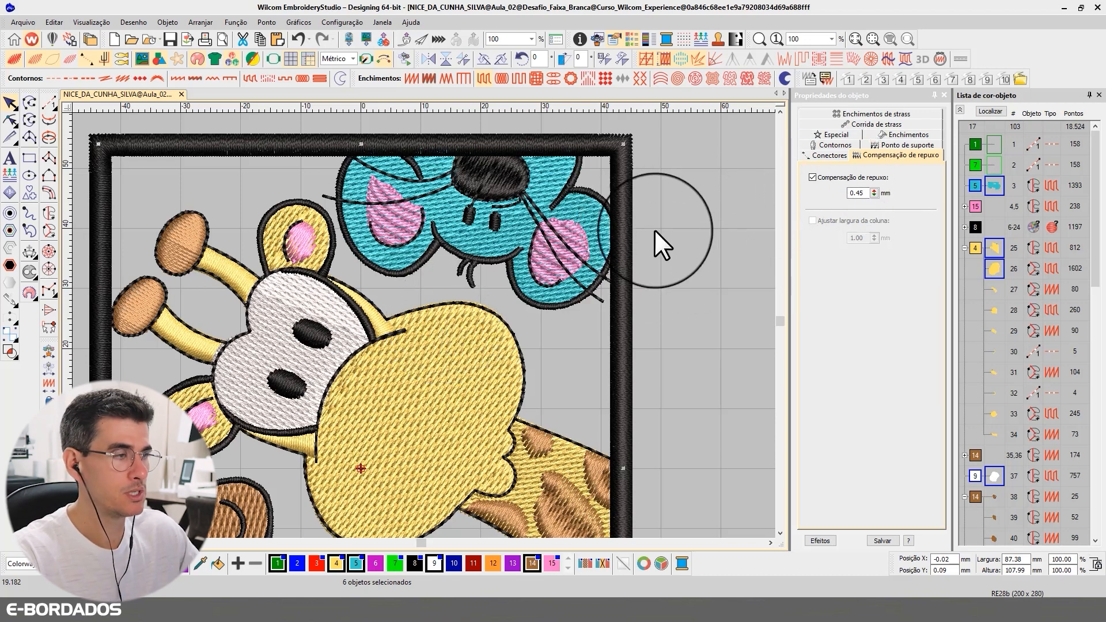
{"action": "left_click", "coordinate": [718, 211]}
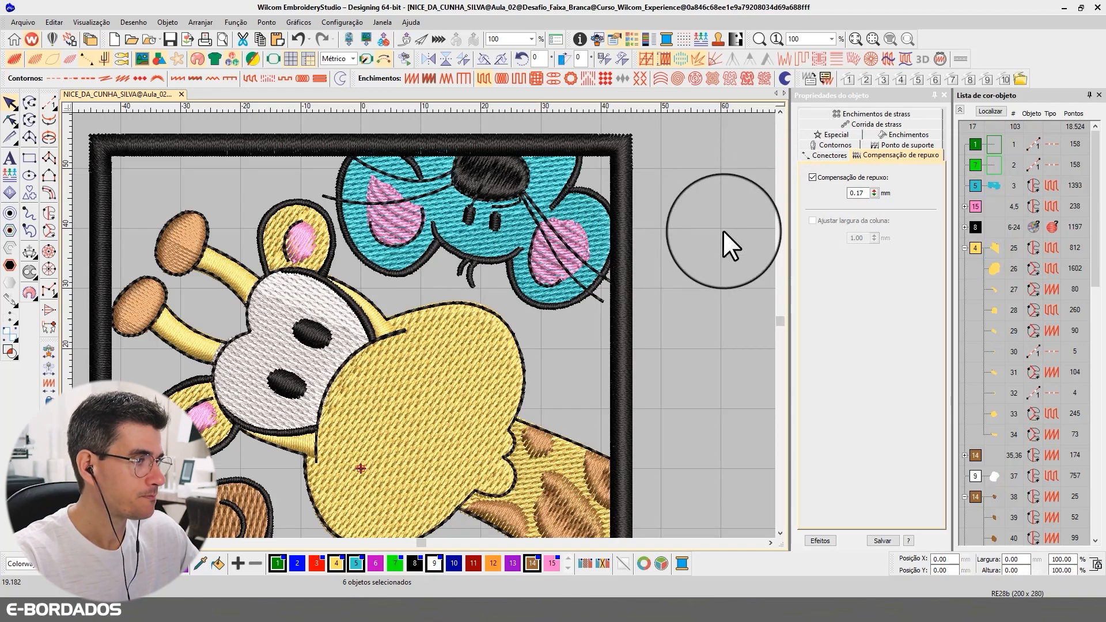
- Measure the width of the bear's black head outline near the hair strands
{"action": "left_click", "coordinate": [777, 530]}
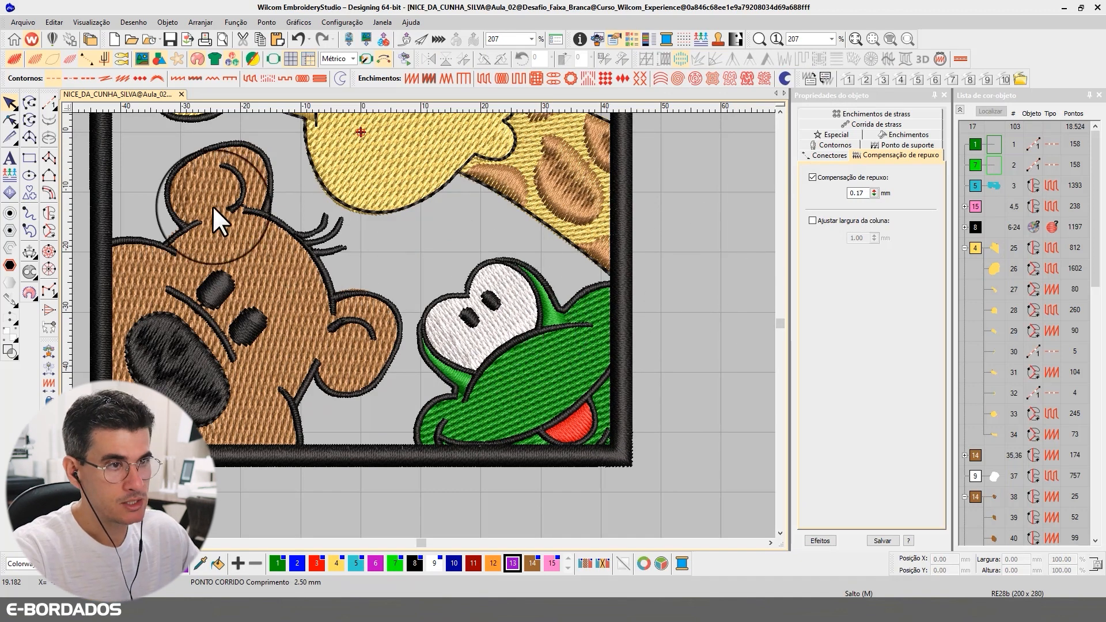
{"action": "key", "text": "b"}
{"action": "left_click_drag", "start_coordinate": [311, 258], "coordinate": [416, 352]}
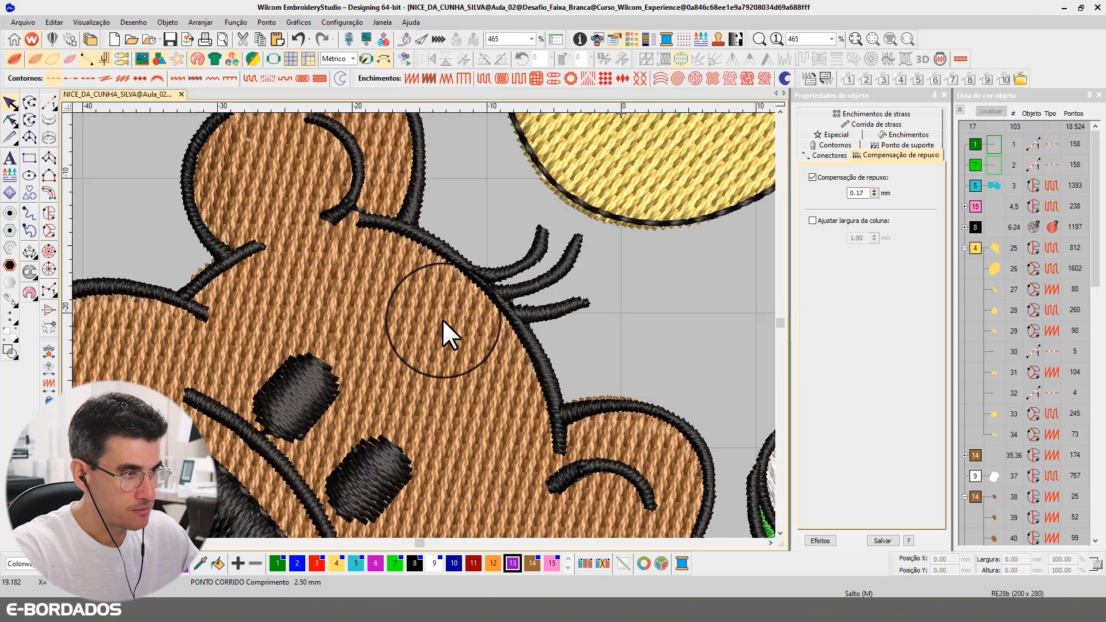
{"action": "key", "text": "m"}
{"action": "left_click", "coordinate": [525, 348]}
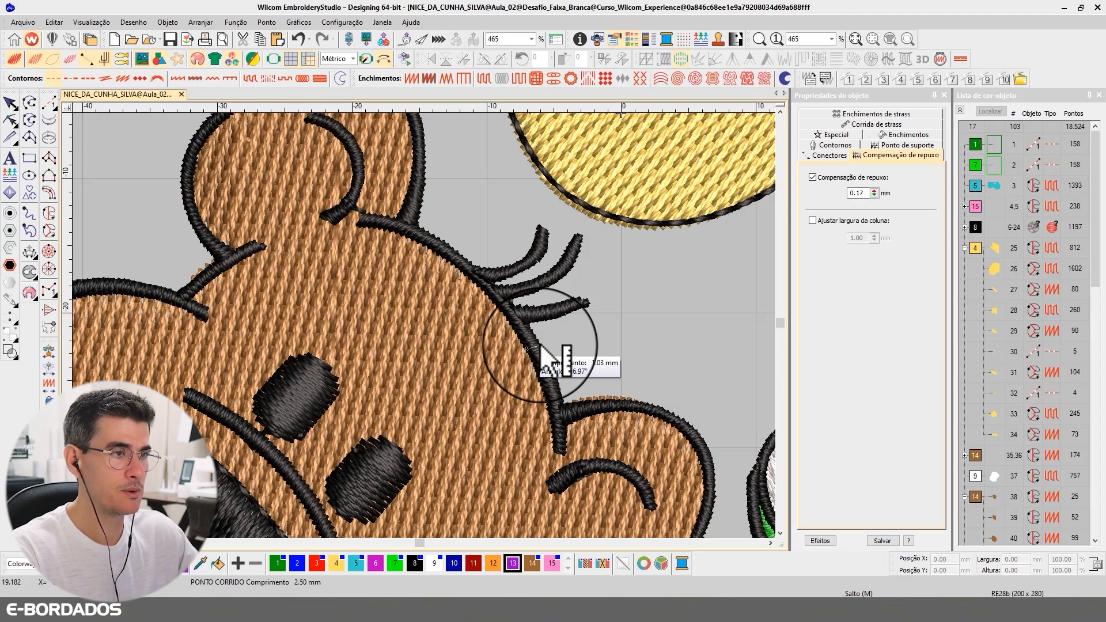
{"action": "left_click", "coordinate": [10, 103]}
{"action": "key", "text": "1"}
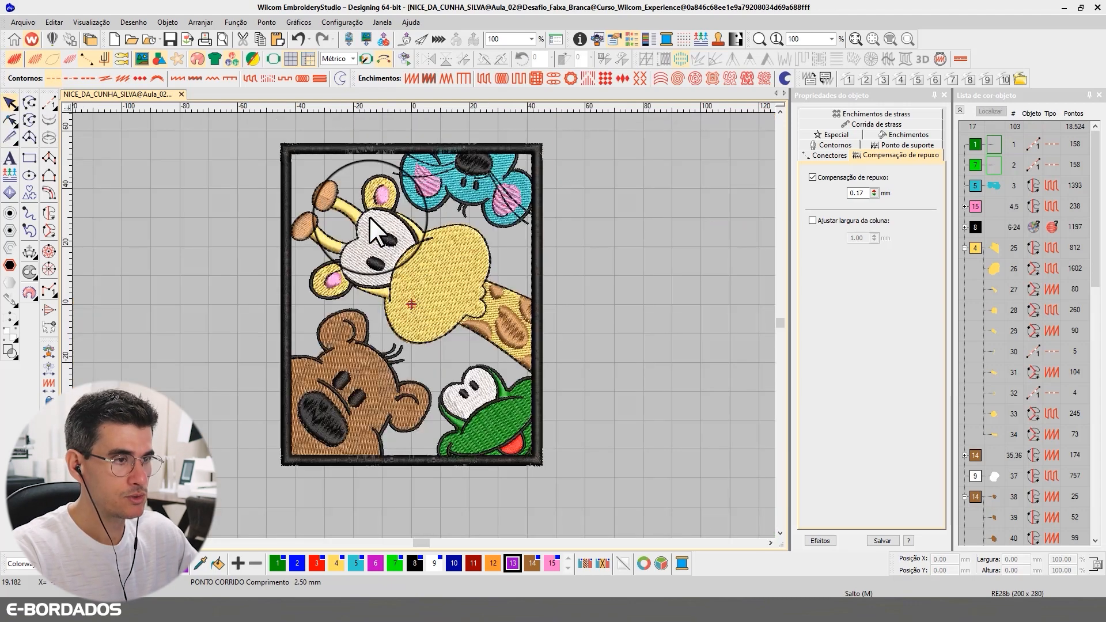
{"action": "key", "text": "0"}
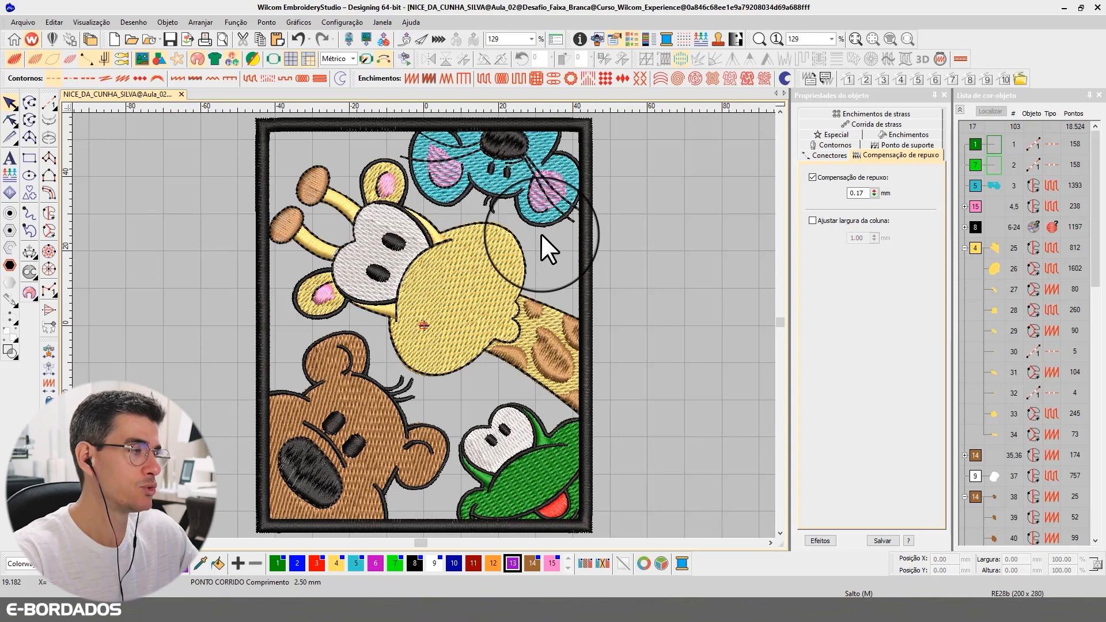
{"action": "left_click", "coordinate": [959, 110]}
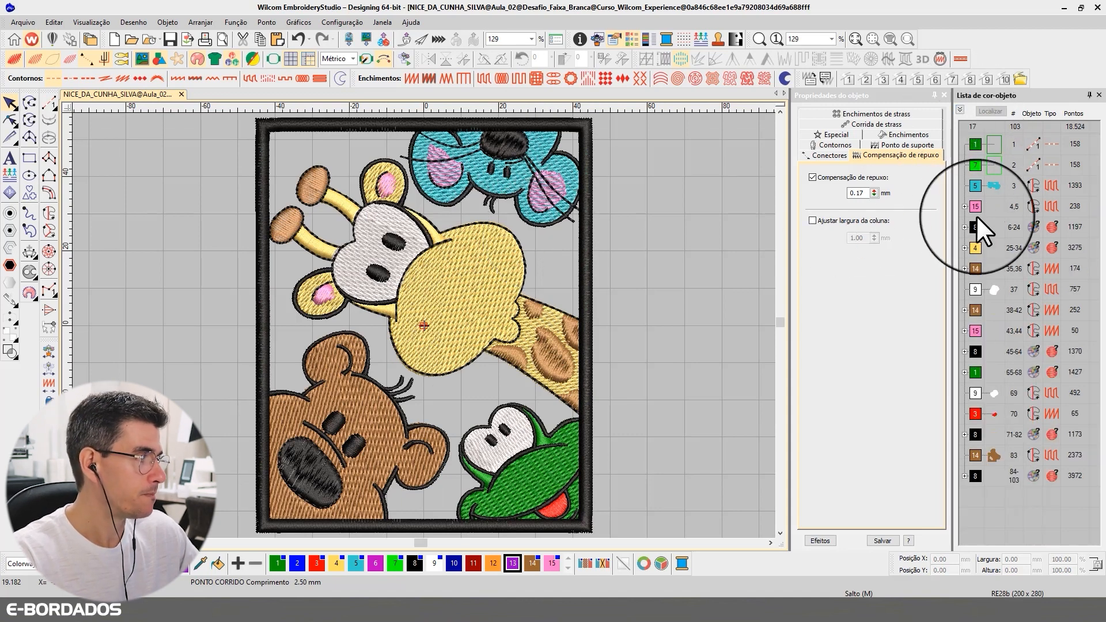
{"action": "left_click", "coordinate": [974, 224]}
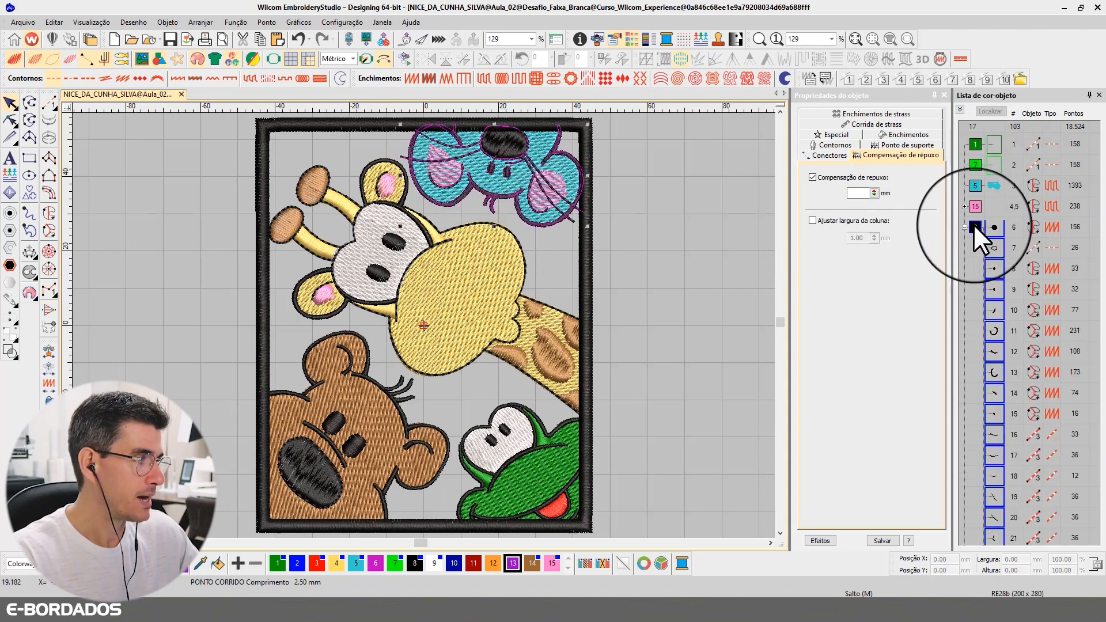
{"action": "left_click", "coordinate": [958, 110]}
{"action": "left_click", "coordinate": [976, 351]}
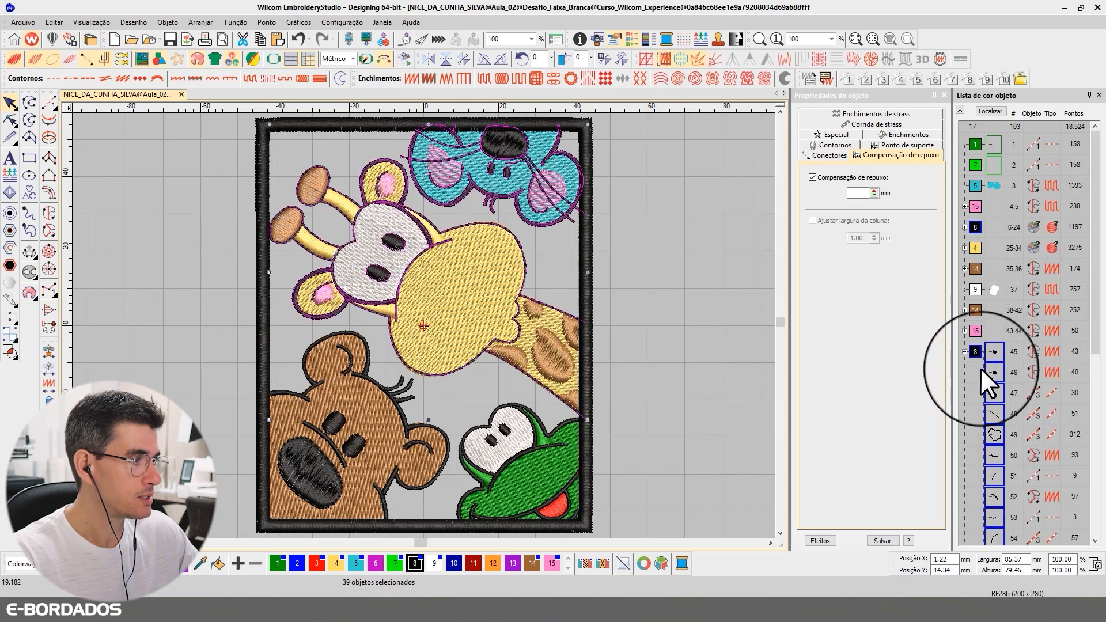
{"action": "left_click", "coordinate": [656, 202]}
- Select every Ponto cheio object in the design by stitch type and display only those satins
{"action": "left_click", "coordinate": [57, 22]}
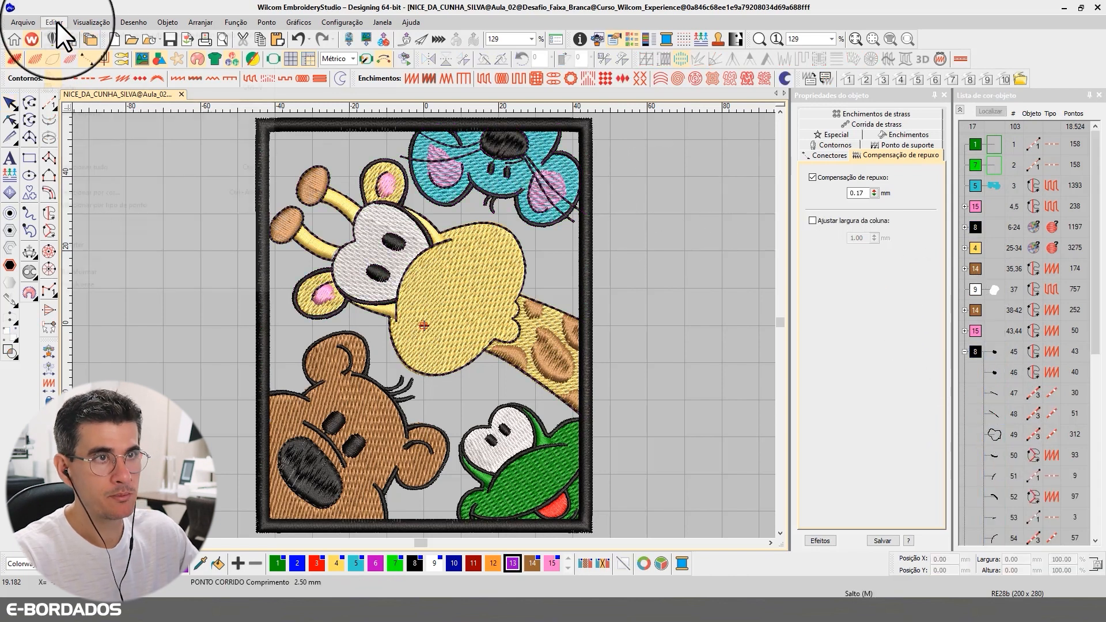
{"action": "left_click", "coordinate": [115, 204]}
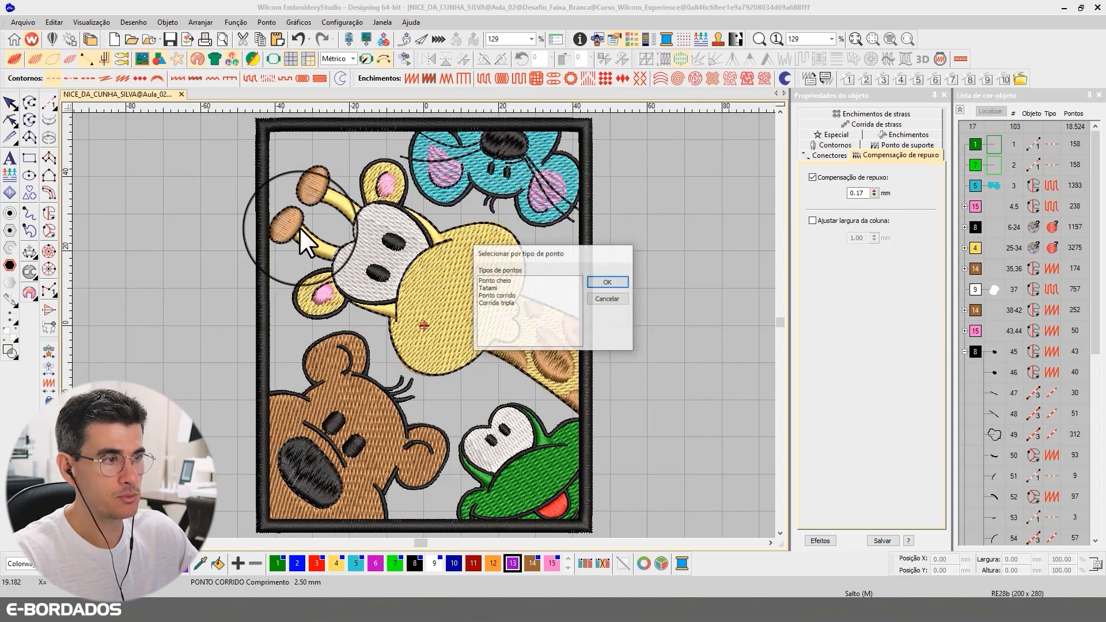
{"action": "left_click", "coordinate": [499, 280]}
{"action": "left_click", "coordinate": [607, 281]}
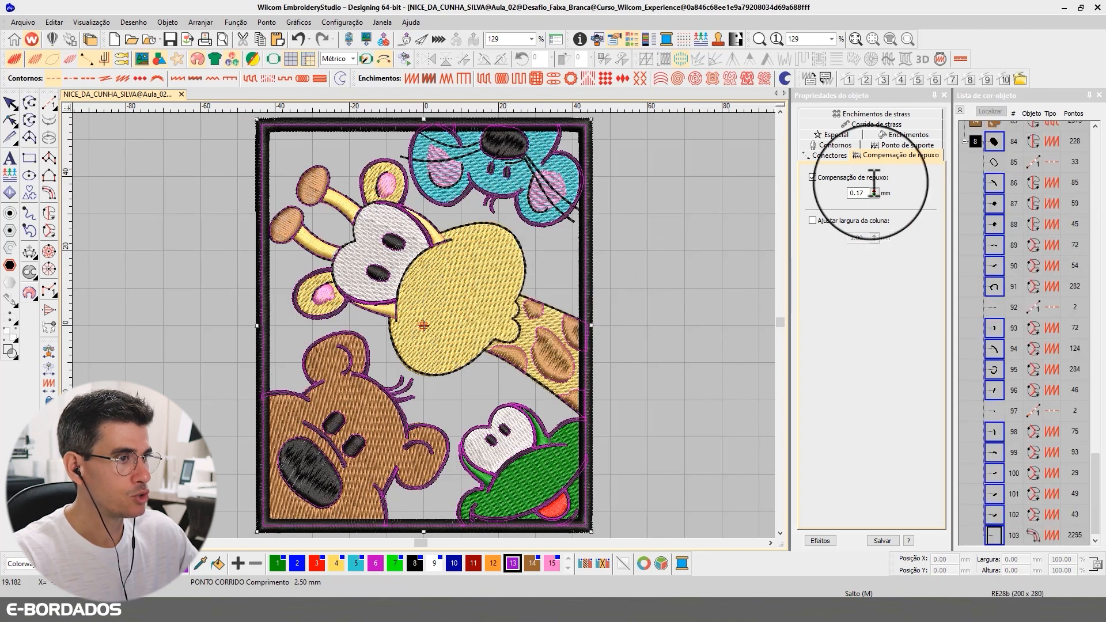
{"action": "key", "text": "shift+s"}
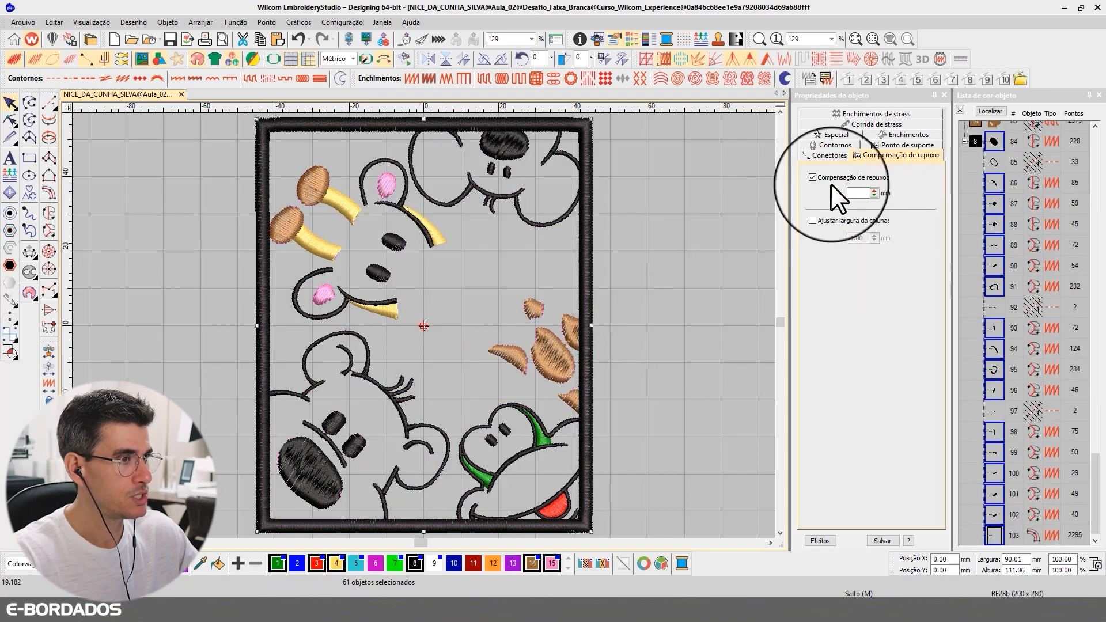
- Select all the black colour groups, display only their satin objects, and collapse the object list
{"action": "left_click", "coordinate": [959, 109]}
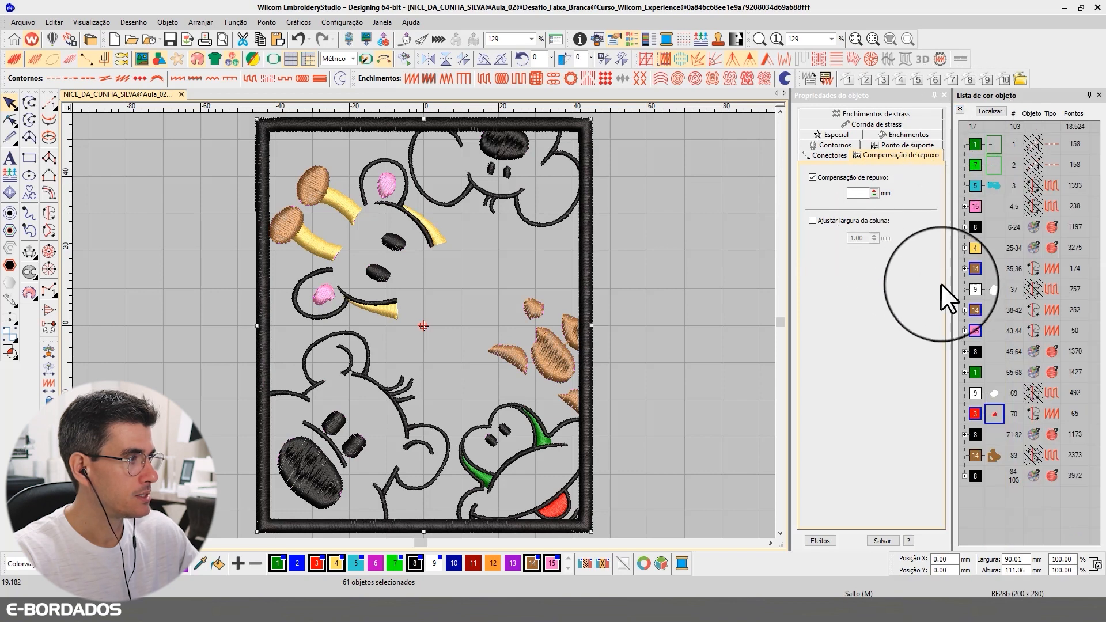
{"action": "left_click", "coordinate": [976, 474]}
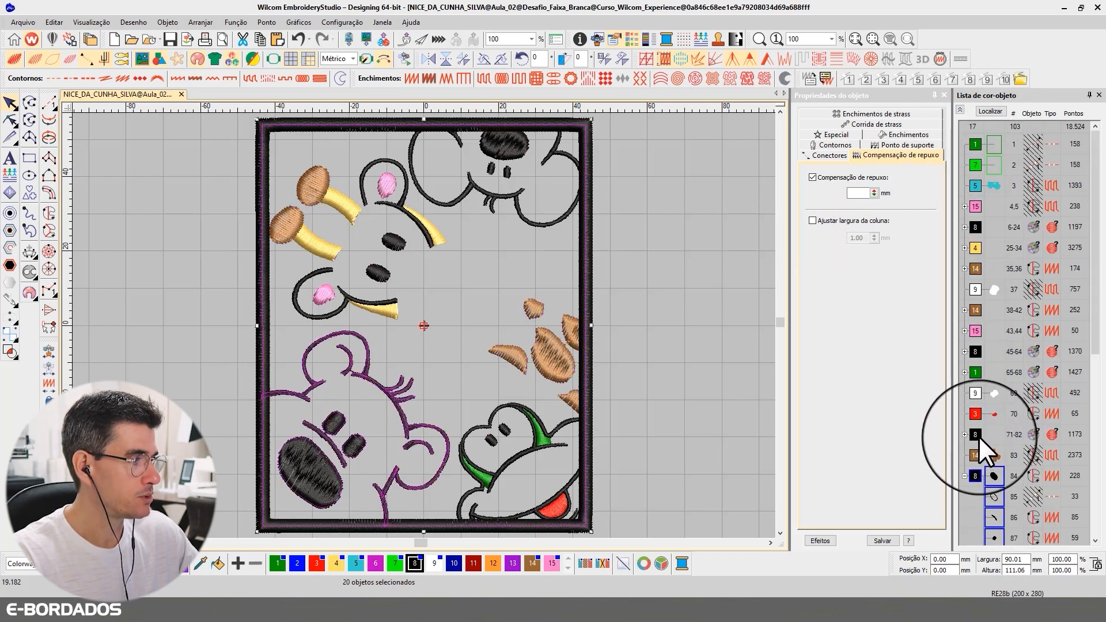
{"action": "left_click", "coordinate": [976, 433], "text": "ctrl"}
{"action": "left_click", "coordinate": [974, 351], "text": "ctrl"}
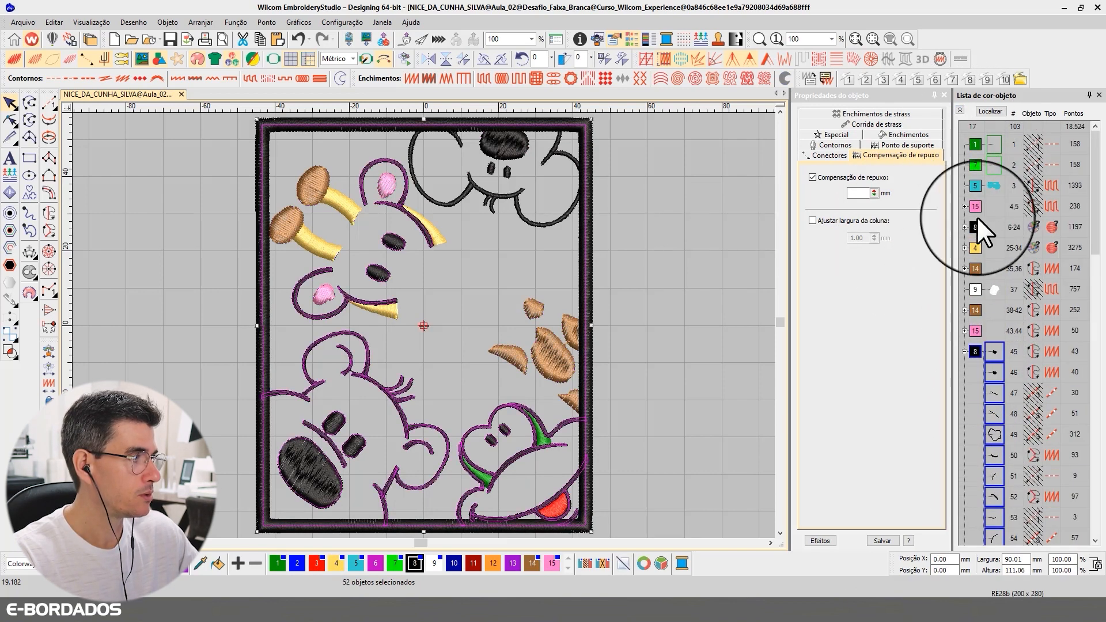
{"action": "left_click", "coordinate": [976, 225]}
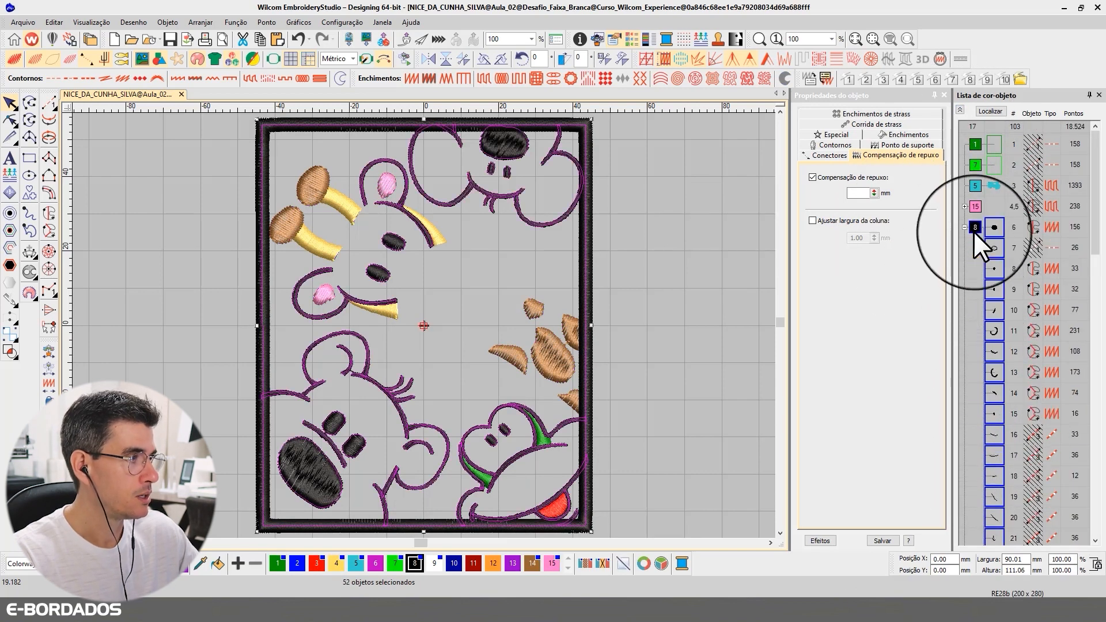
{"action": "left_click", "coordinate": [697, 361]}
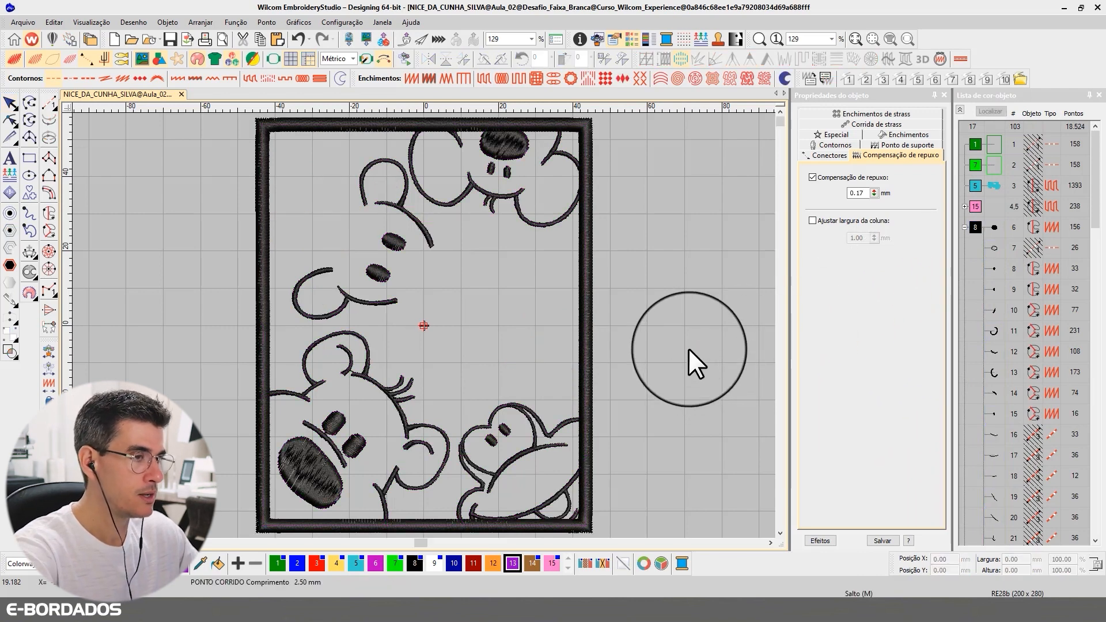
{"action": "left_click", "coordinate": [959, 109]}
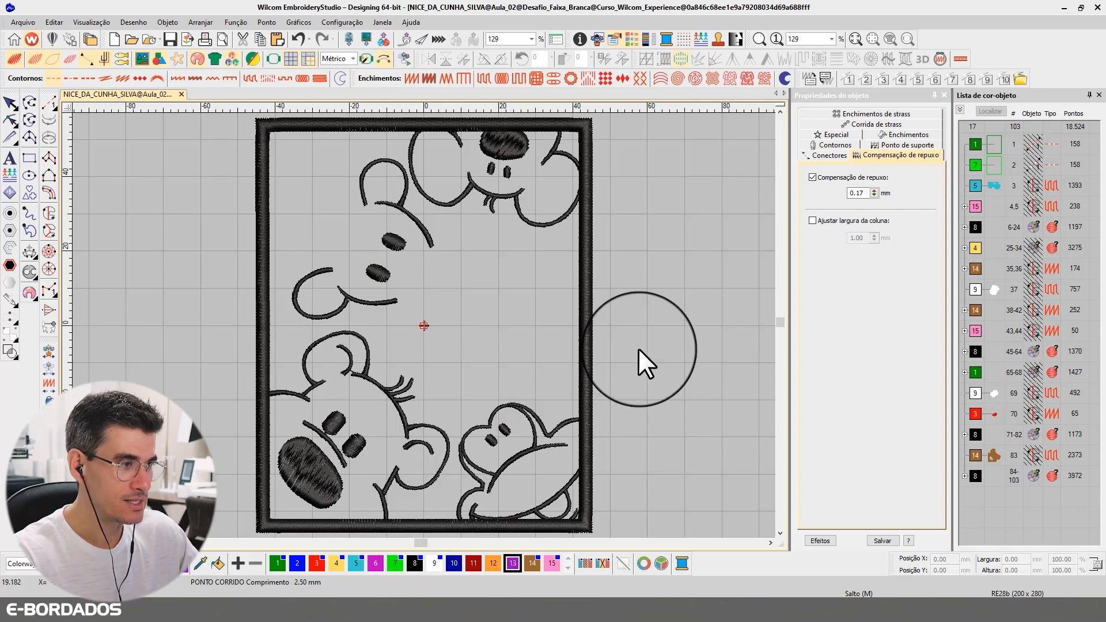
- Select all the displayed black satins except the bear's nose, the blue animal's nose and the outer frame
{"action": "key", "text": "ctrl+a"}
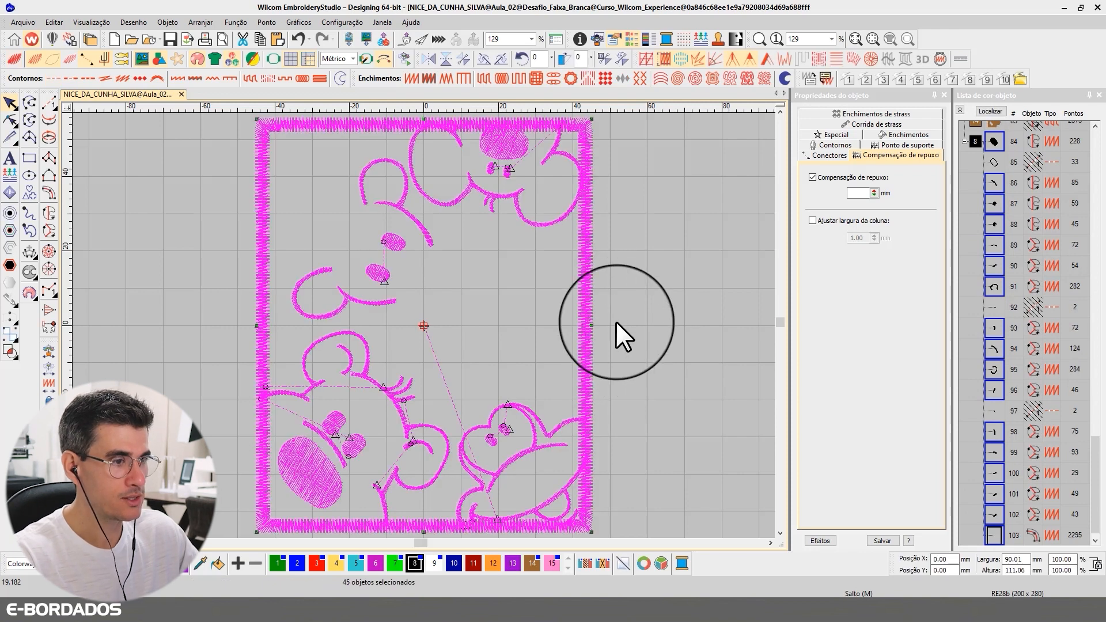
{"action": "left_click", "coordinate": [310, 467], "text": "ctrl"}
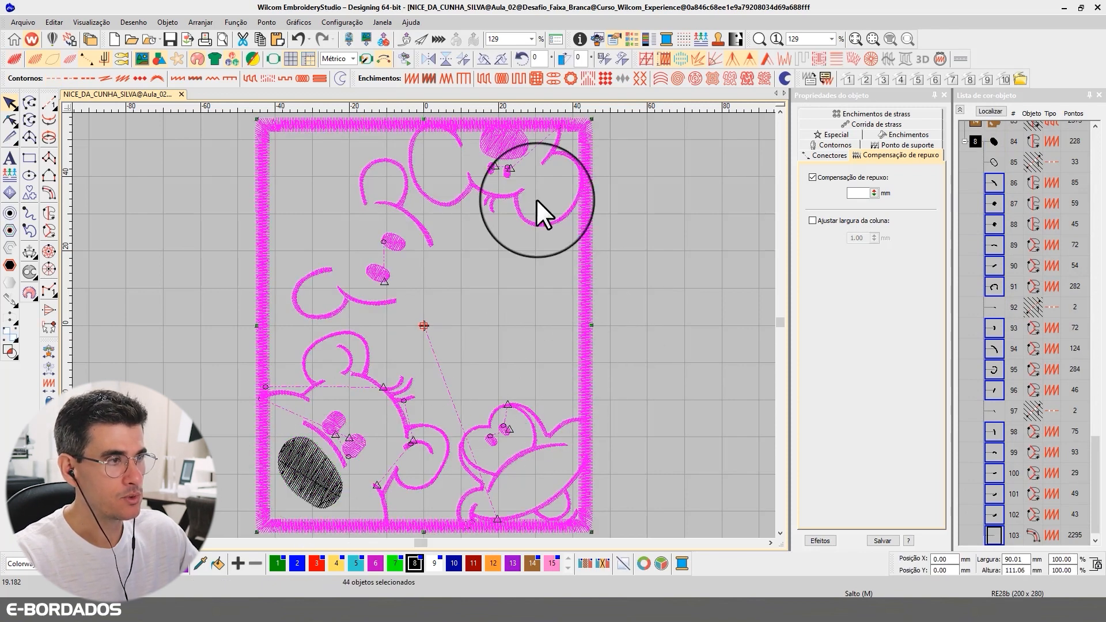
{"action": "left_click", "coordinate": [507, 141], "text": "ctrl"}
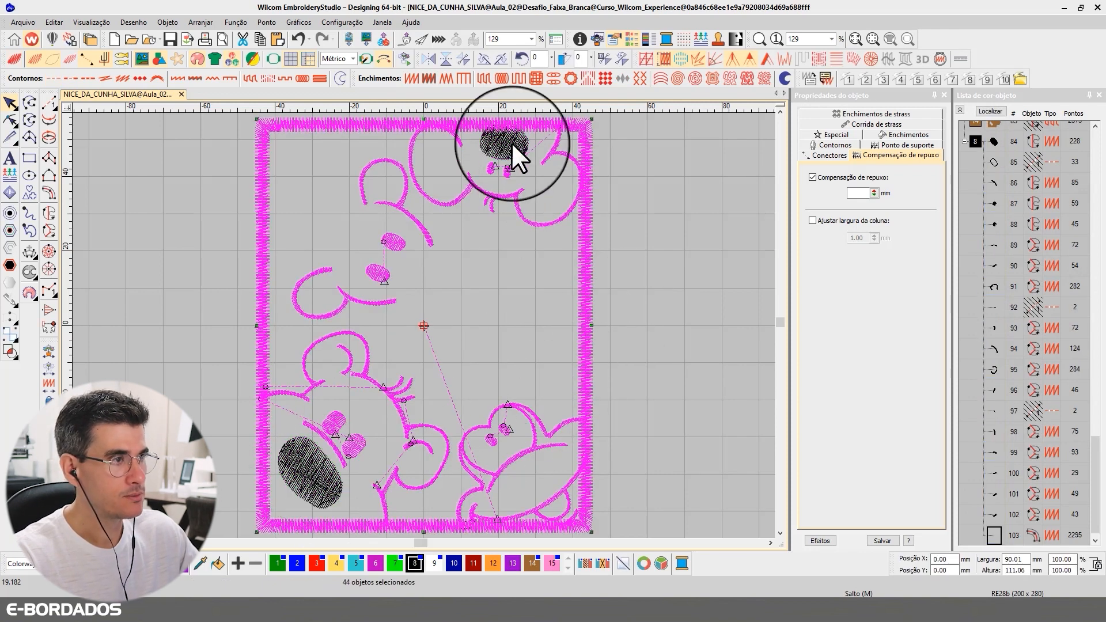
{"action": "left_click", "coordinate": [586, 269], "text": "ctrl"}
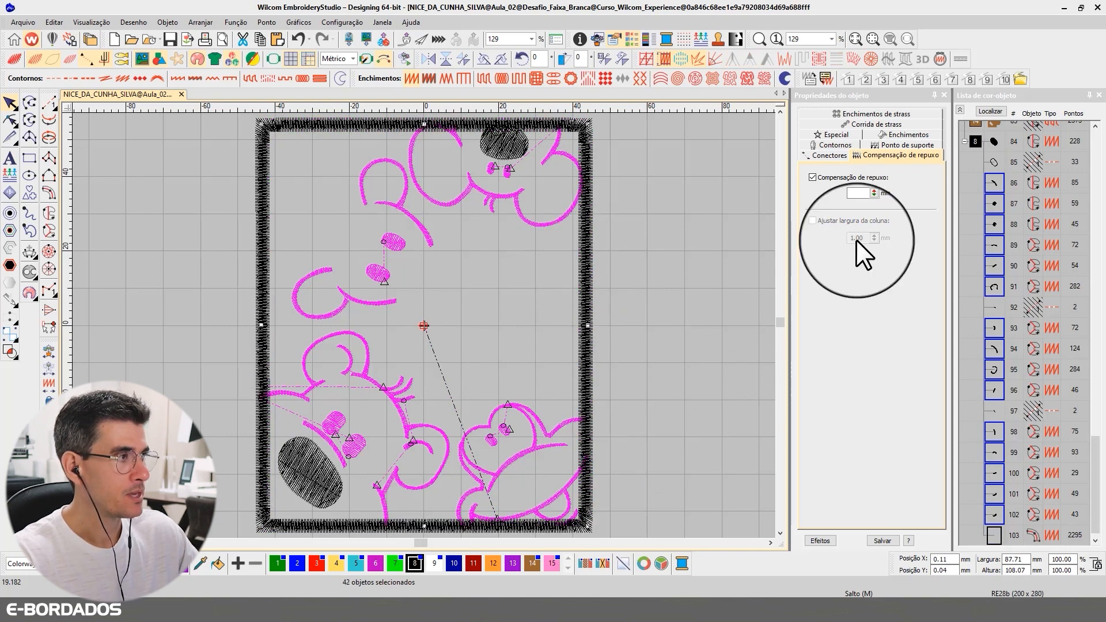
- Set the pull compensation of the selected black outline and eye satins to 0.30 mm
{"action": "left_click", "coordinate": [859, 193]}
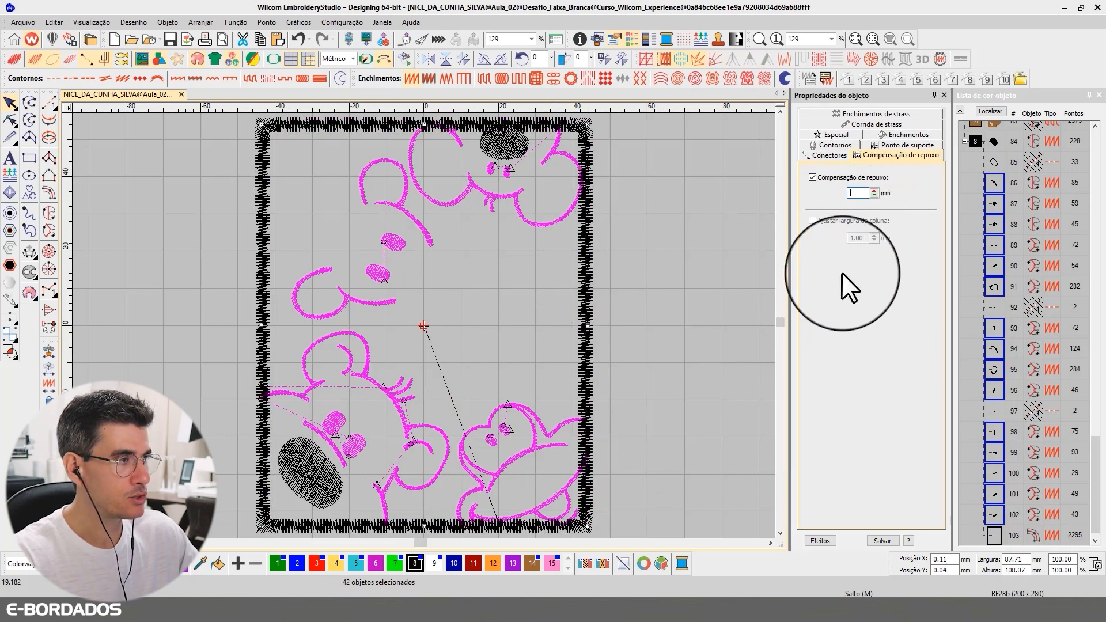
{"action": "left_click", "coordinate": [983, 111]}
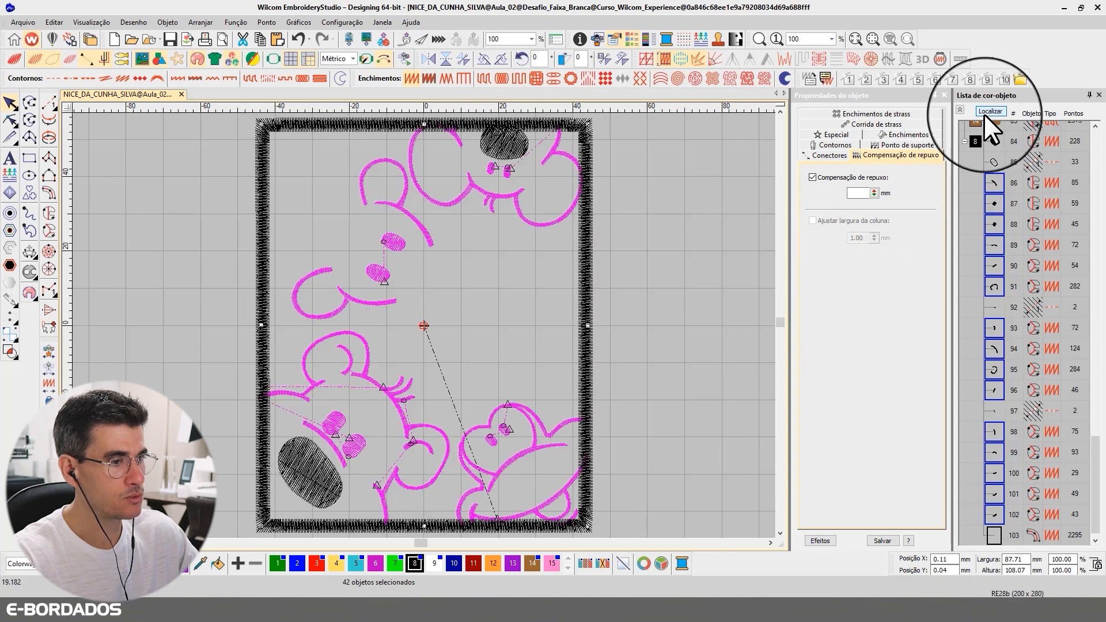
{"action": "left_click", "coordinate": [856, 194]}
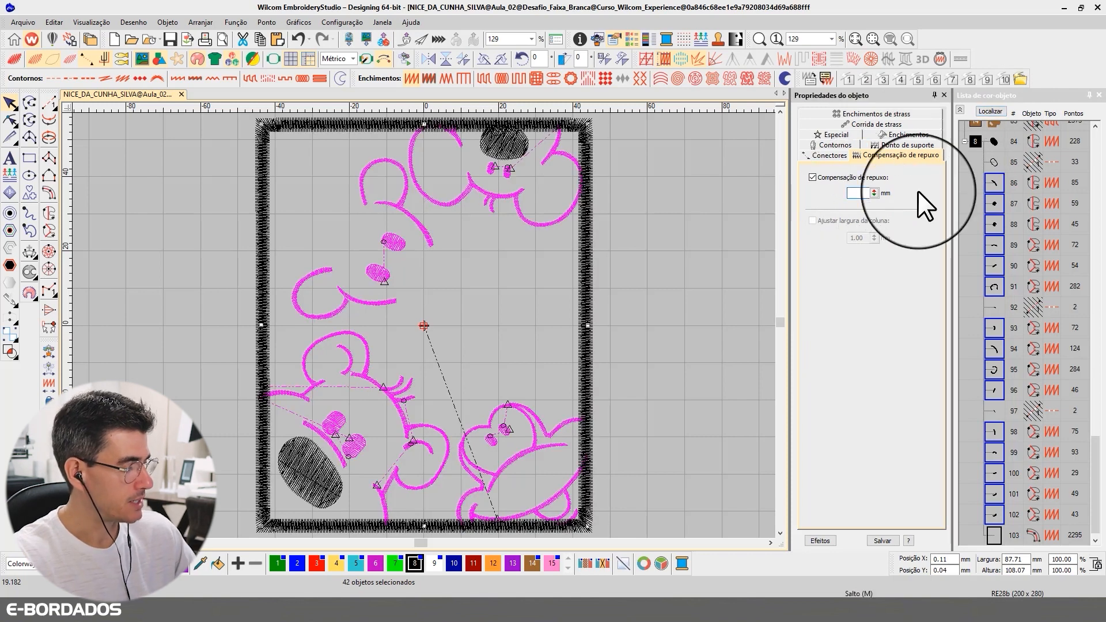
{"action": "type", "text": "0.3"}
{"action": "key", "text": "Return"}
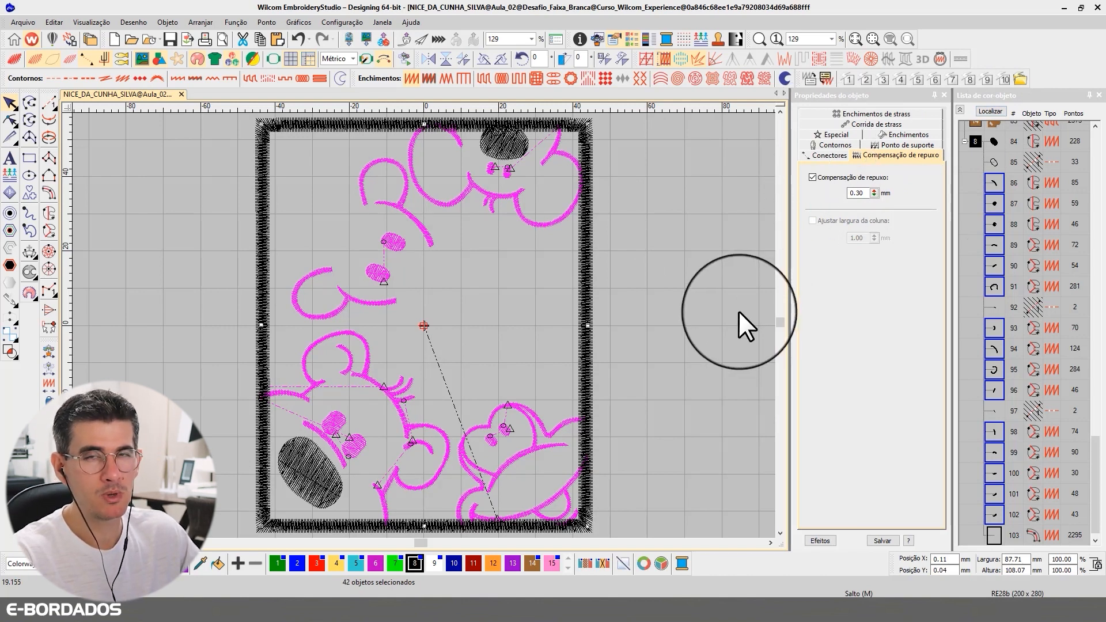
- Set the pull compensation of the selected black outline and eye satins to 0.40 mm
{"action": "double_click", "coordinate": [858, 193]}
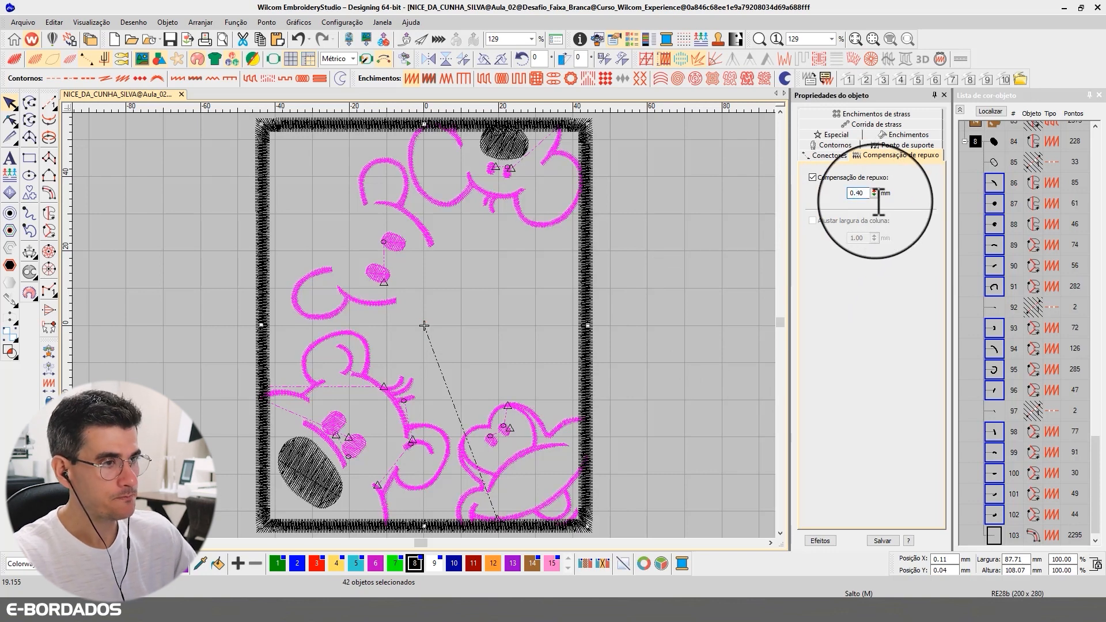
{"action": "key", "text": "Return"}
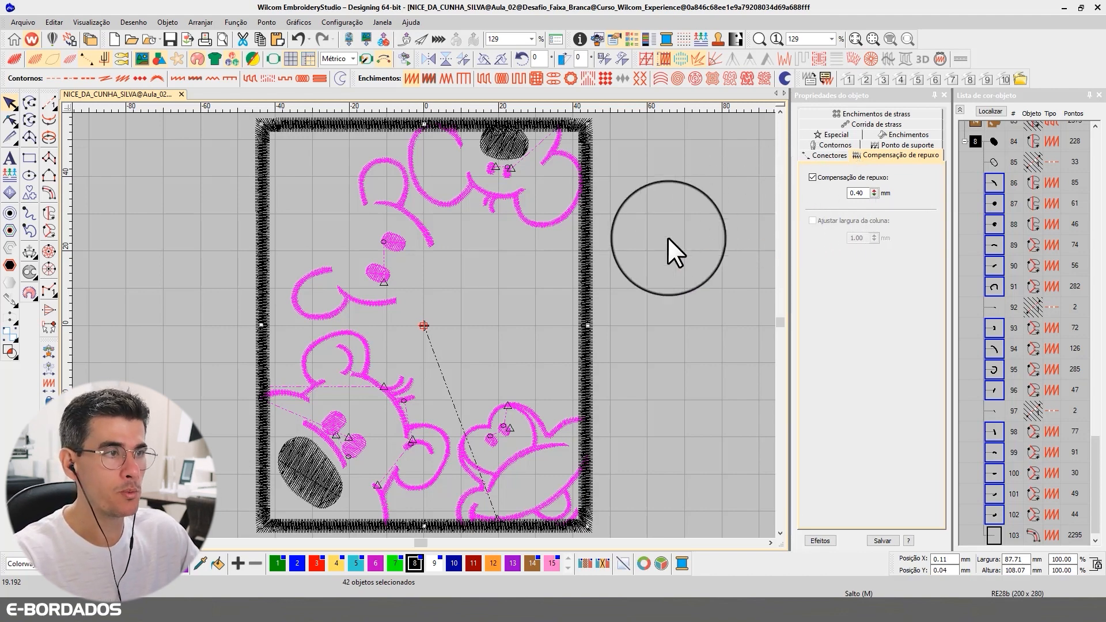
{"action": "left_click", "coordinate": [998, 112]}
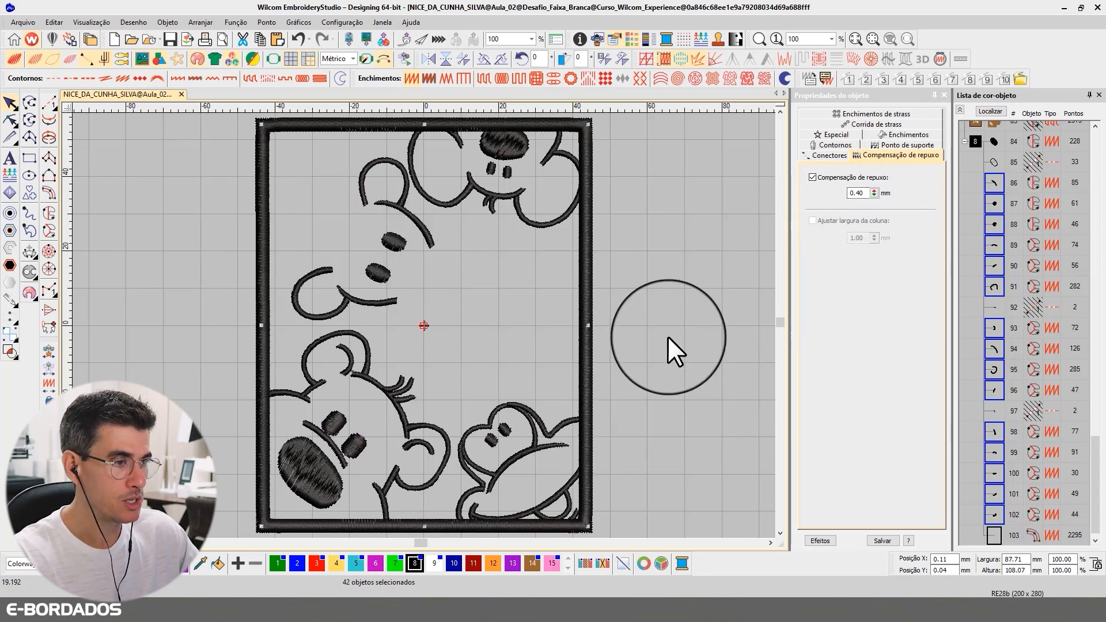
- Measure the width of the bear's compensated head outline below the hair strands
{"action": "key", "text": "b"}
{"action": "left_click_drag", "start_coordinate": [348, 355], "coordinate": [449, 457]}
{"action": "key", "text": "Escape"}
{"action": "key", "text": "m"}
{"action": "left_click_drag", "start_coordinate": [435, 377], "coordinate": [466, 377]}
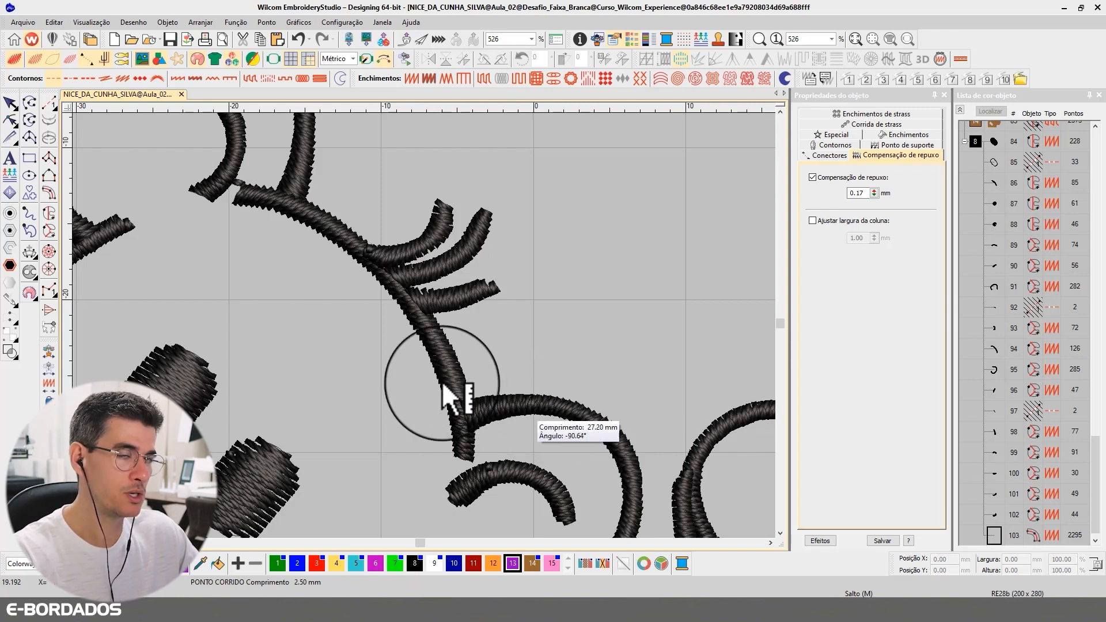
- Check the outer black frame's pull compensation and bring the full coloured design back into view
{"action": "scroll", "coordinate": [427, 327], "scroll_direction": "down", "scroll_amount": 6}
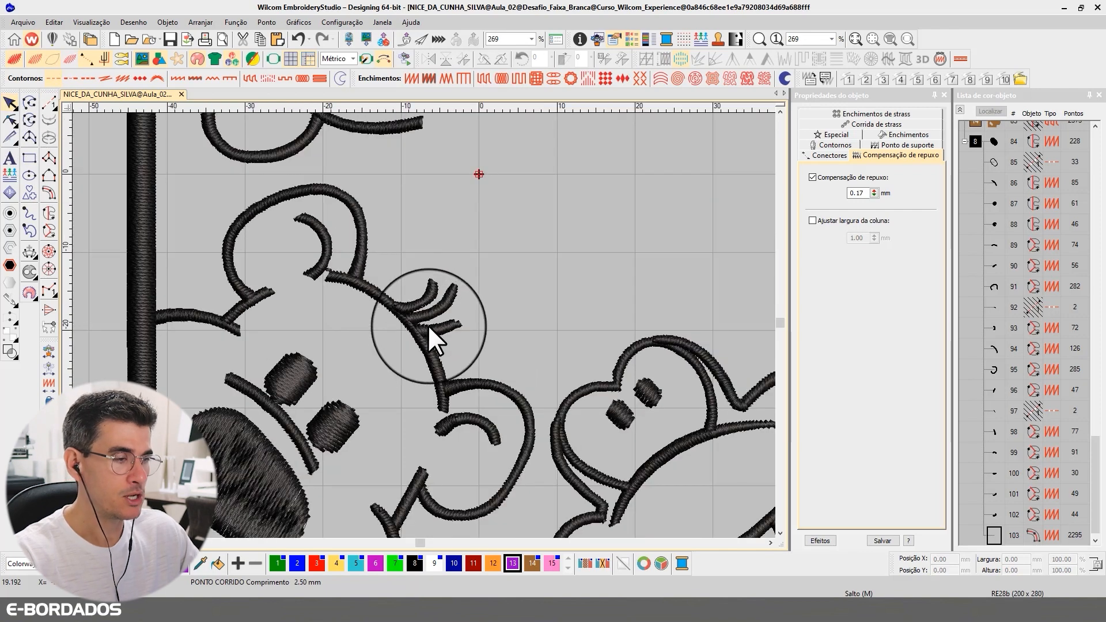
{"action": "scroll", "coordinate": [467, 328], "scroll_direction": "down", "scroll_amount": 1}
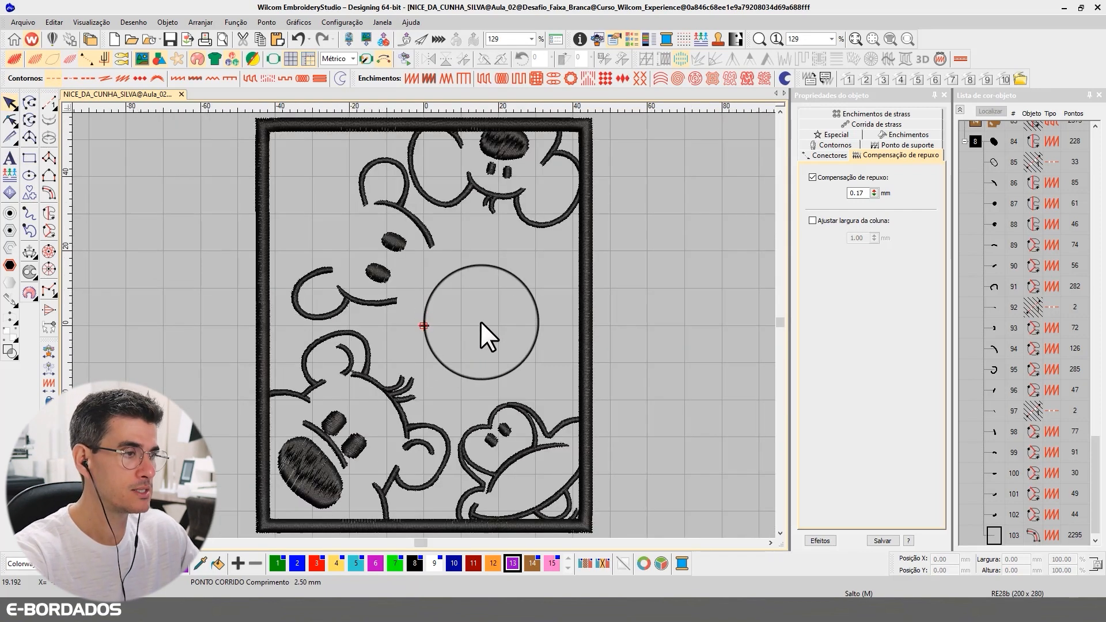
{"action": "left_click", "coordinate": [584, 144]}
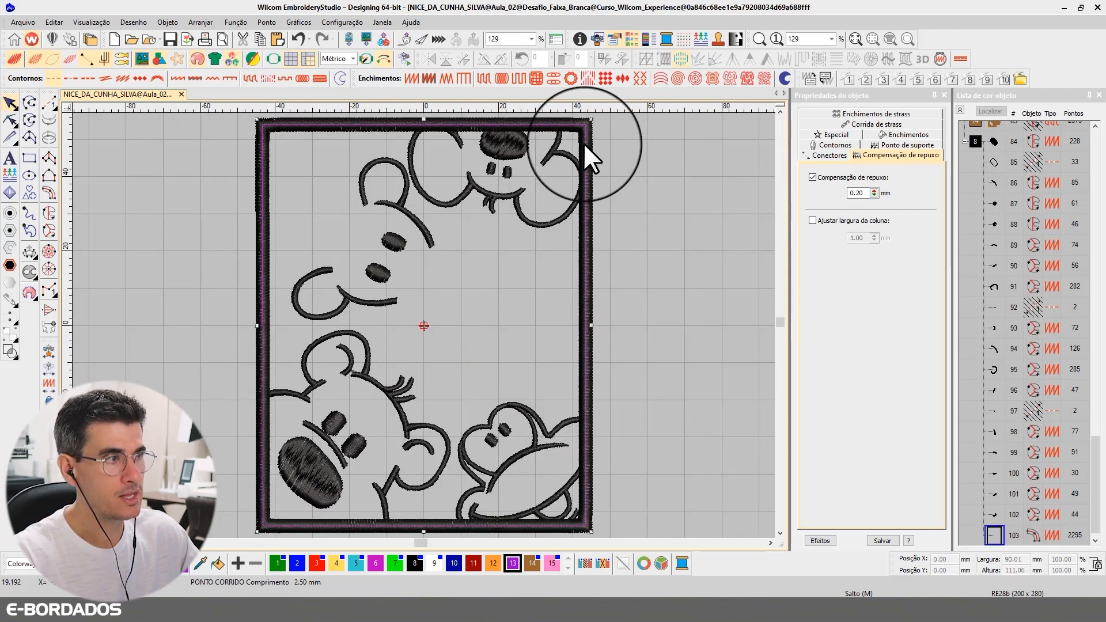
{"action": "left_click", "coordinate": [655, 267]}
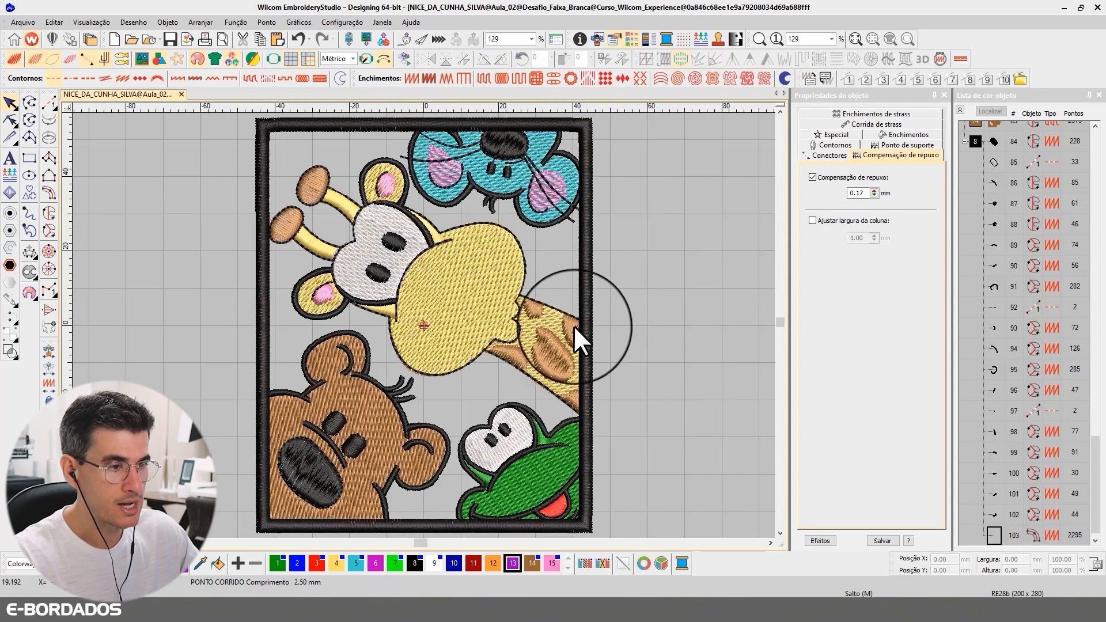
- Set the pull compensation of the bear's and the blue animal's black noses to 0.45 mm
{"action": "left_click", "coordinate": [333, 456]}
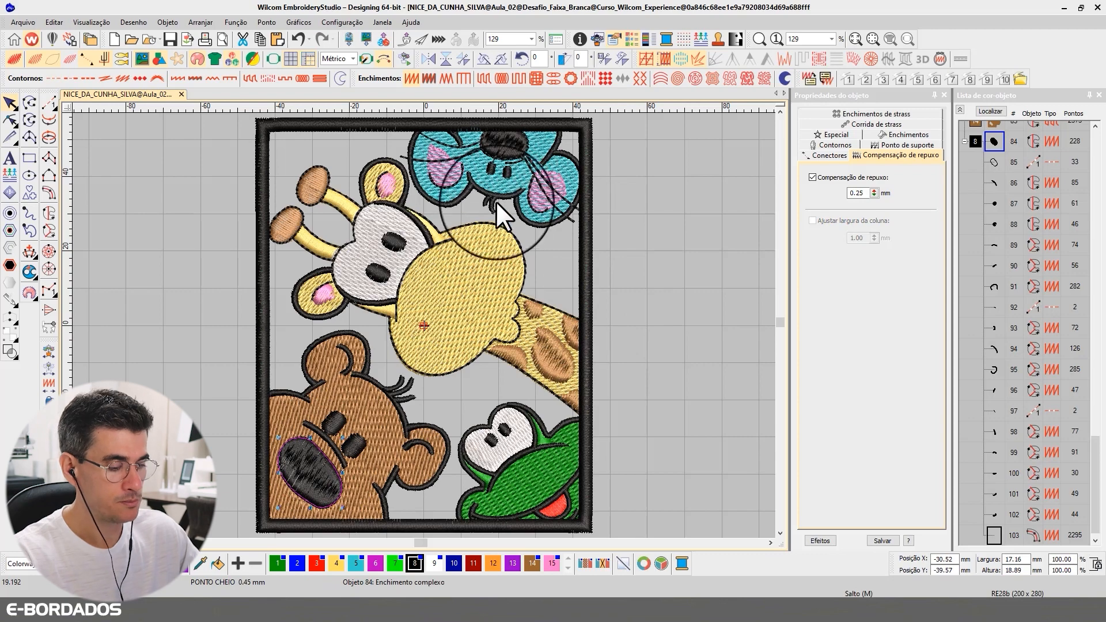
{"action": "key", "text": "t"}
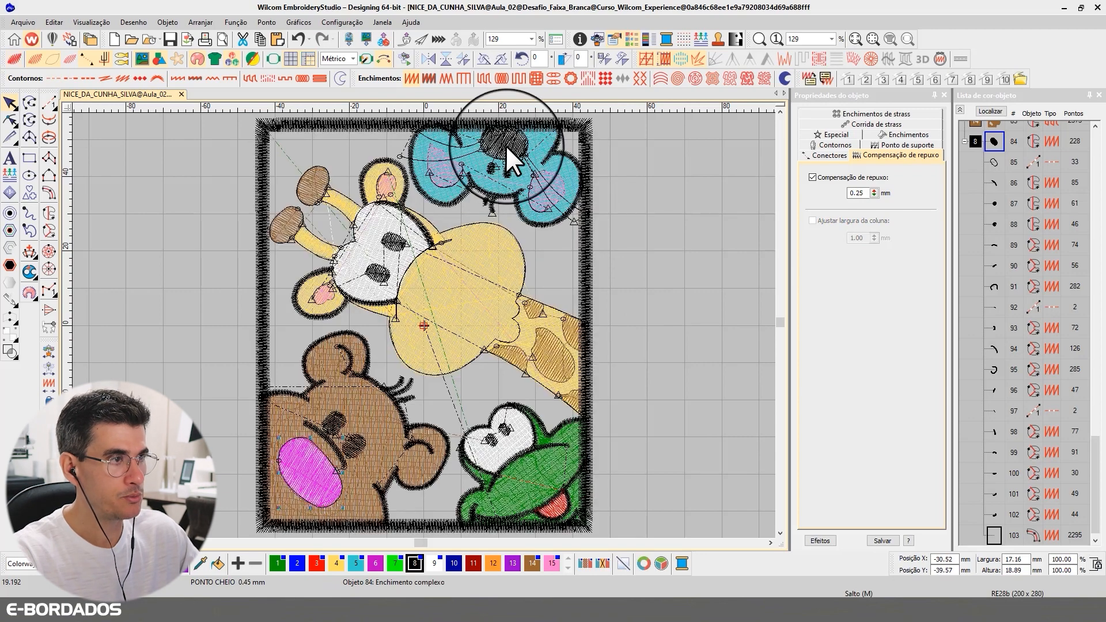
{"action": "left_click", "coordinate": [505, 144], "text": "ctrl"}
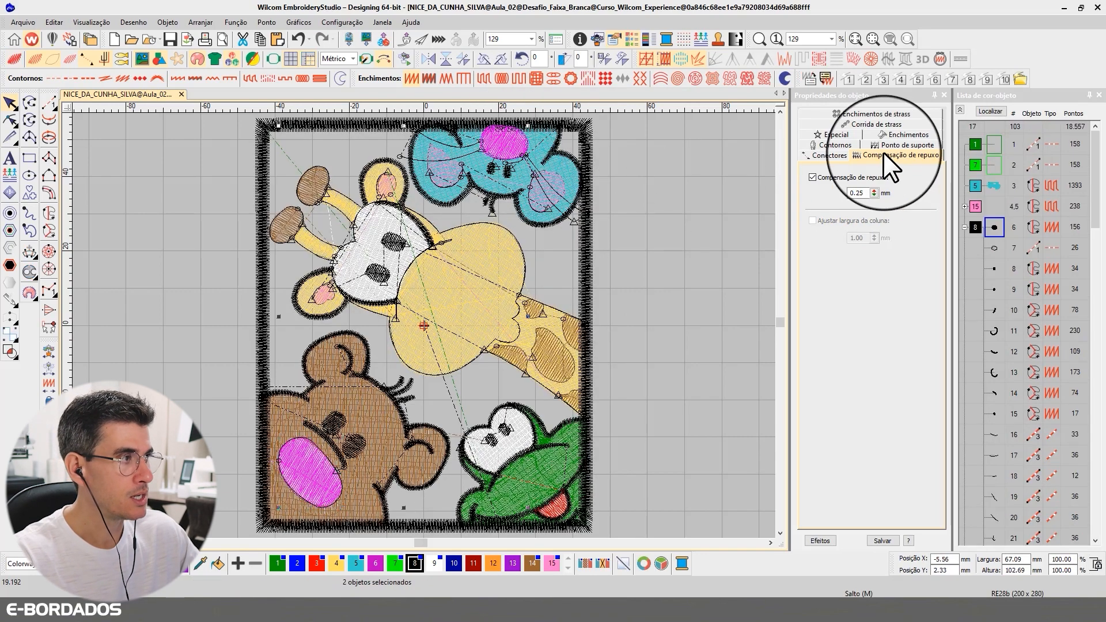
{"action": "key", "text": "t"}
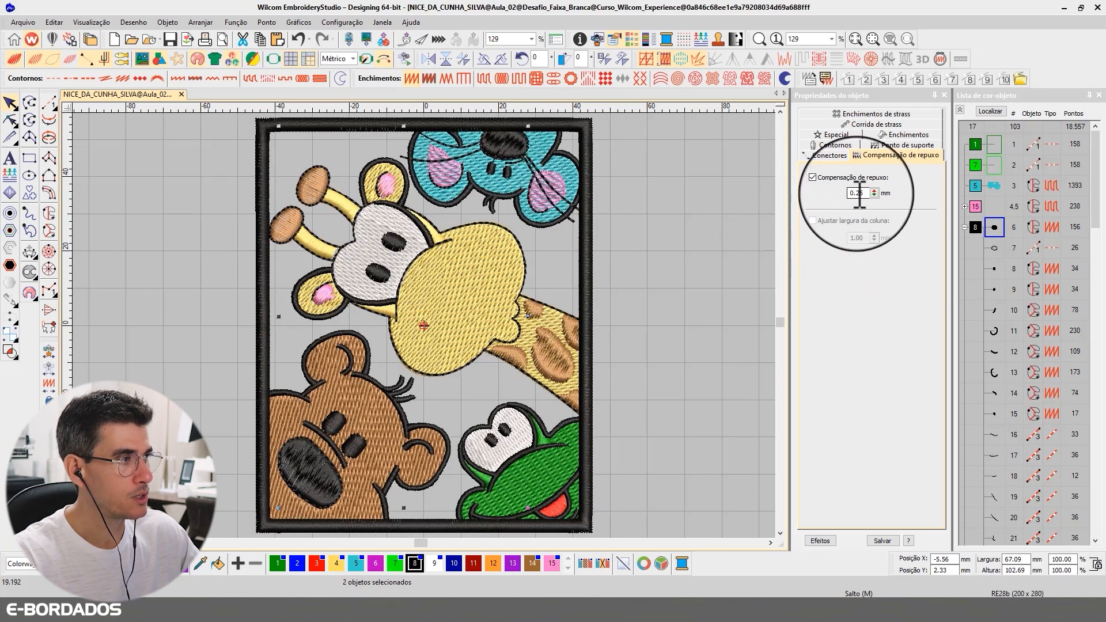
{"action": "left_click_drag", "start_coordinate": [854, 193], "coordinate": [875, 193]}
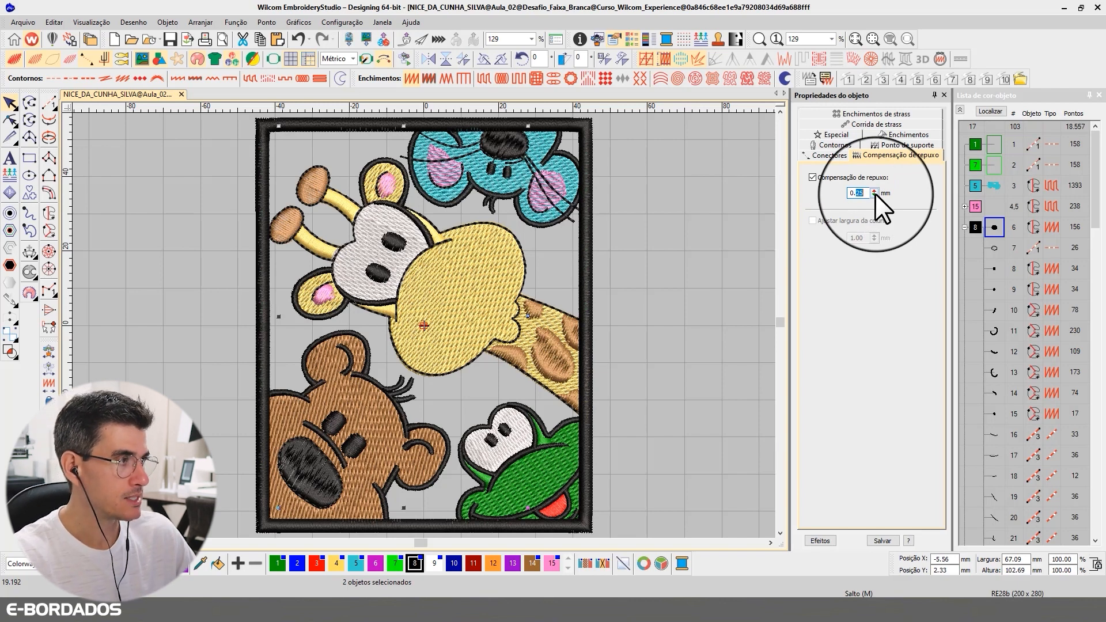
{"action": "key", "text": "Return"}
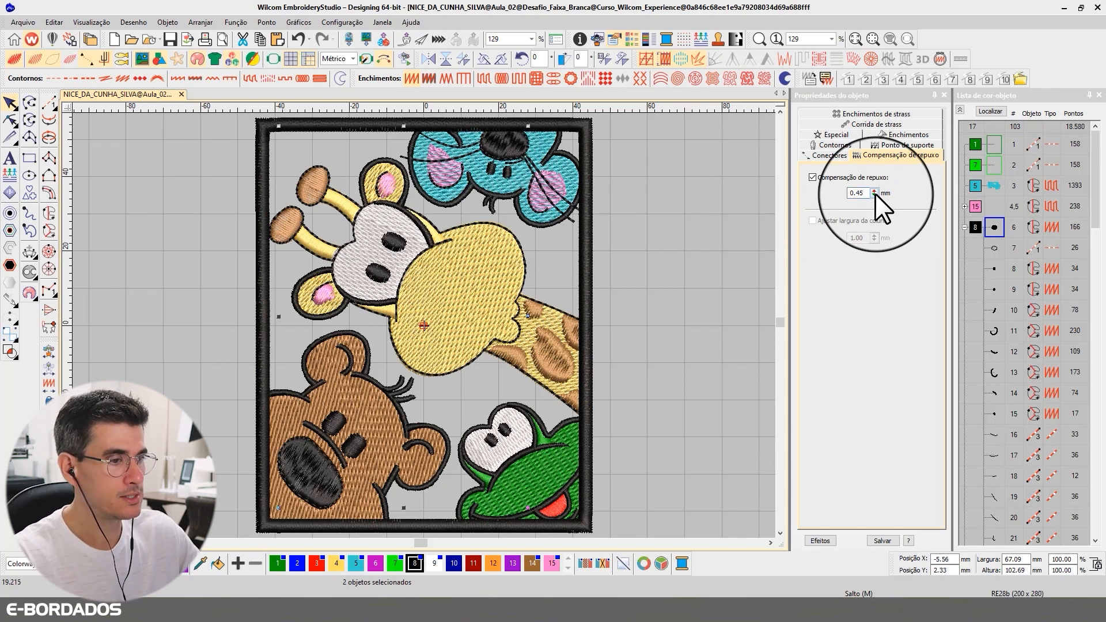
{"action": "left_click", "coordinate": [987, 112]}
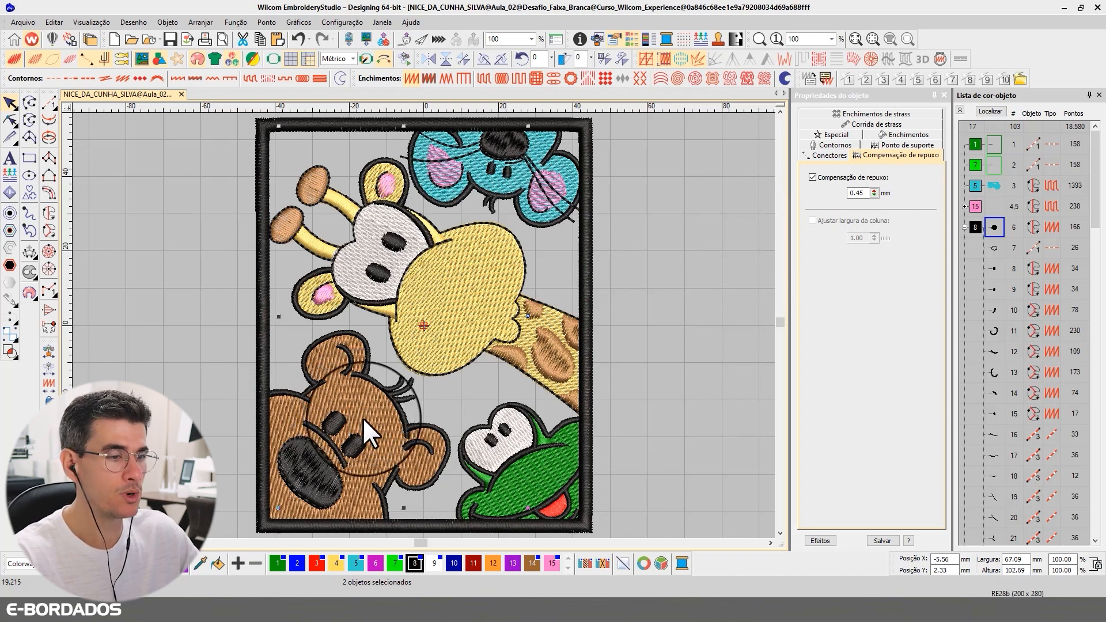
- Shift the bear's black nose off its place and return it to its original position
{"action": "left_click", "coordinate": [315, 464]}
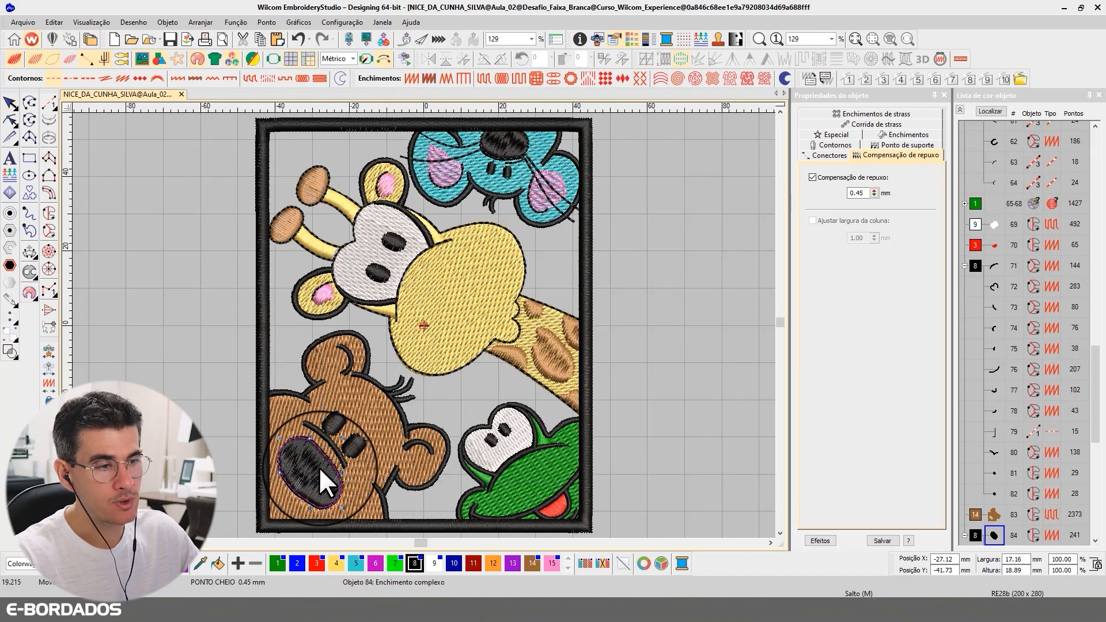
{"action": "left_click_drag", "start_coordinate": [319, 467], "coordinate": [307, 455]}
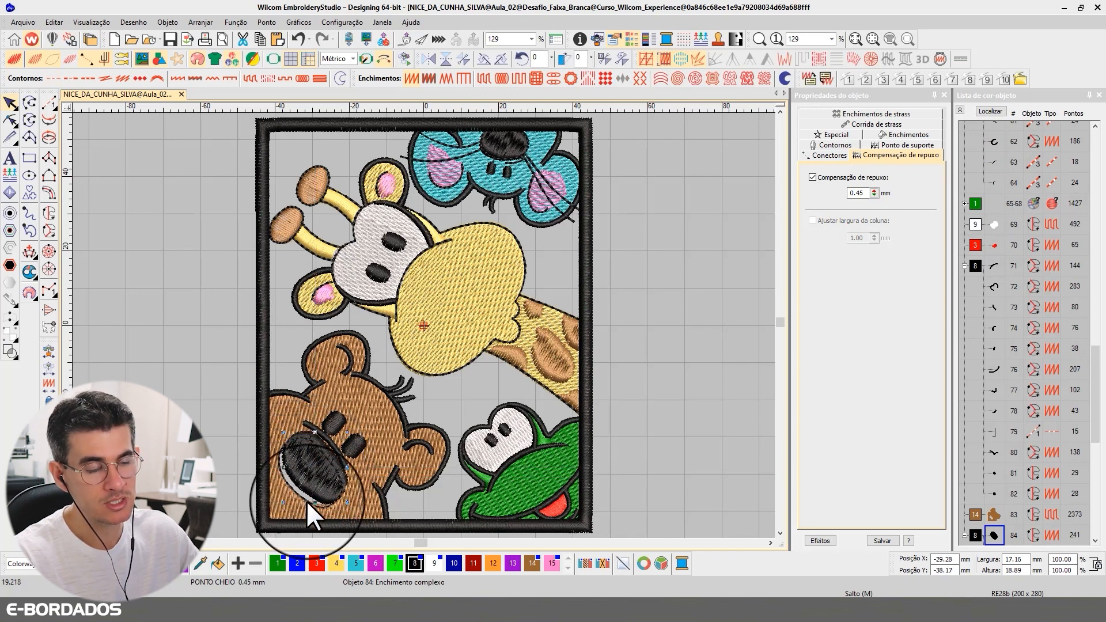
{"action": "left_click_drag", "start_coordinate": [323, 498], "coordinate": [319, 458]}
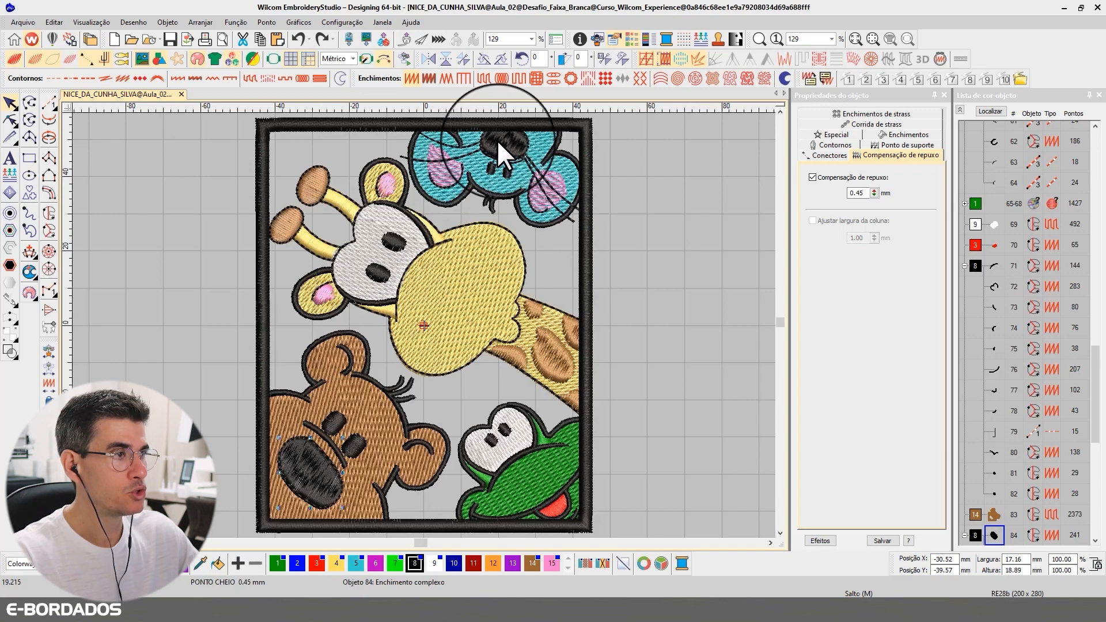
- Check the fill stitch settings of the bear's nose, the giraffe's face and neck, and the blue animal's black outlines
{"action": "left_click", "coordinate": [904, 135]}
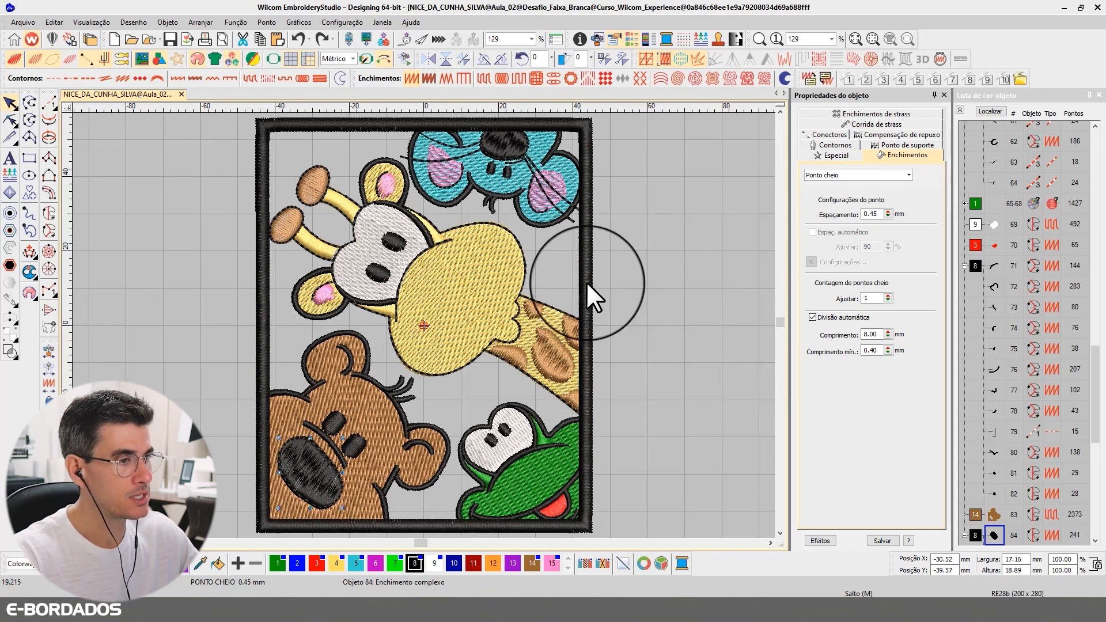
{"action": "left_click", "coordinate": [482, 278]}
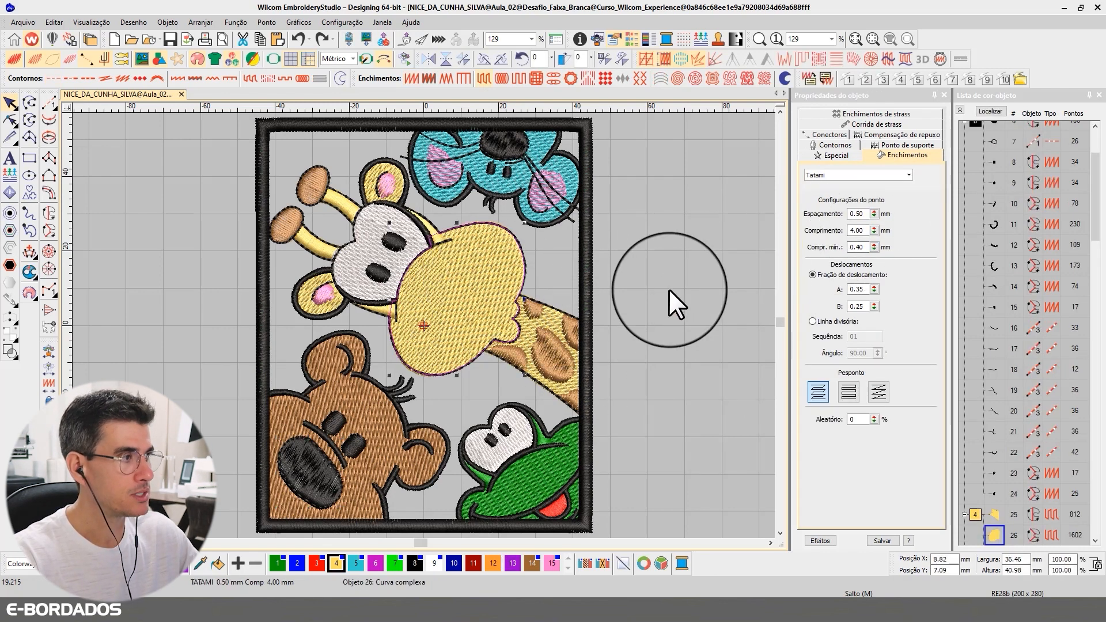
{"action": "left_click", "coordinate": [526, 331]}
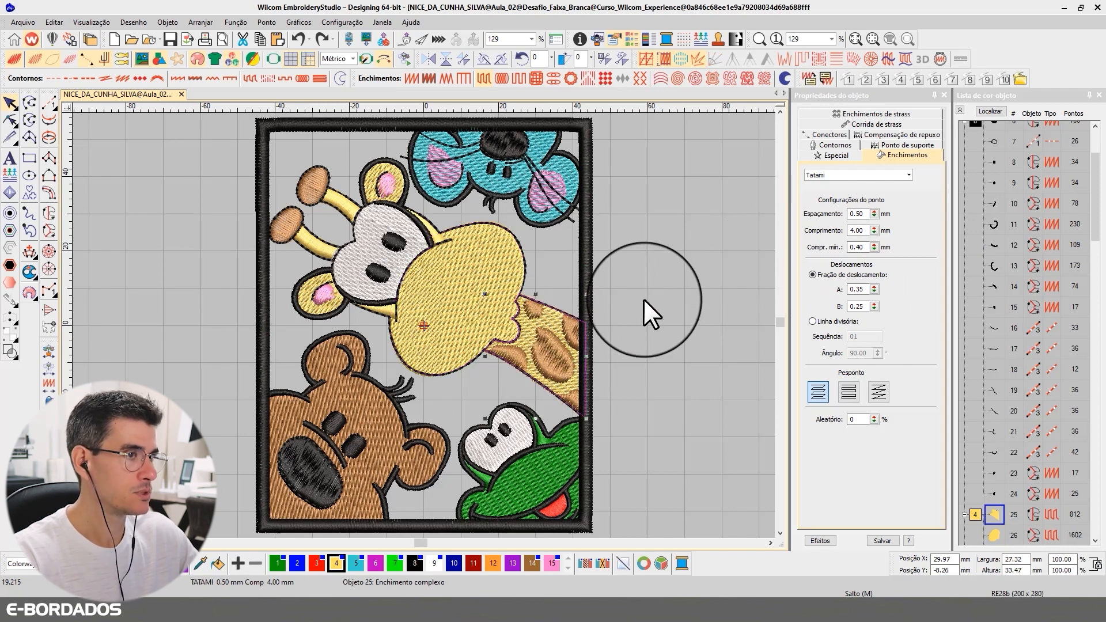
{"action": "left_click", "coordinate": [631, 272]}
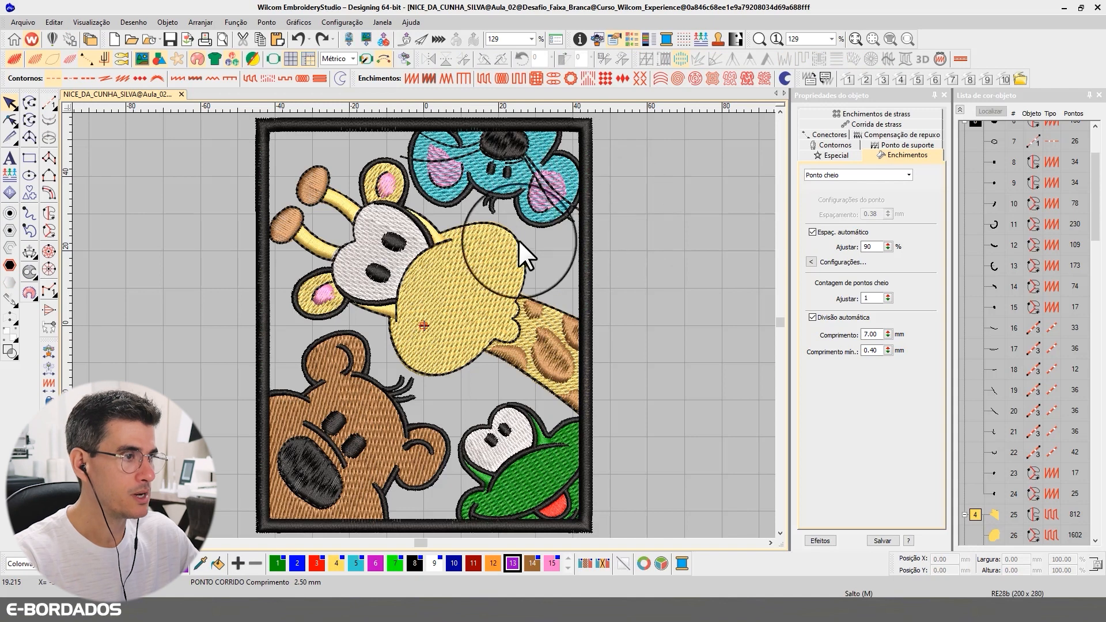
{"action": "left_click", "coordinate": [513, 212]}
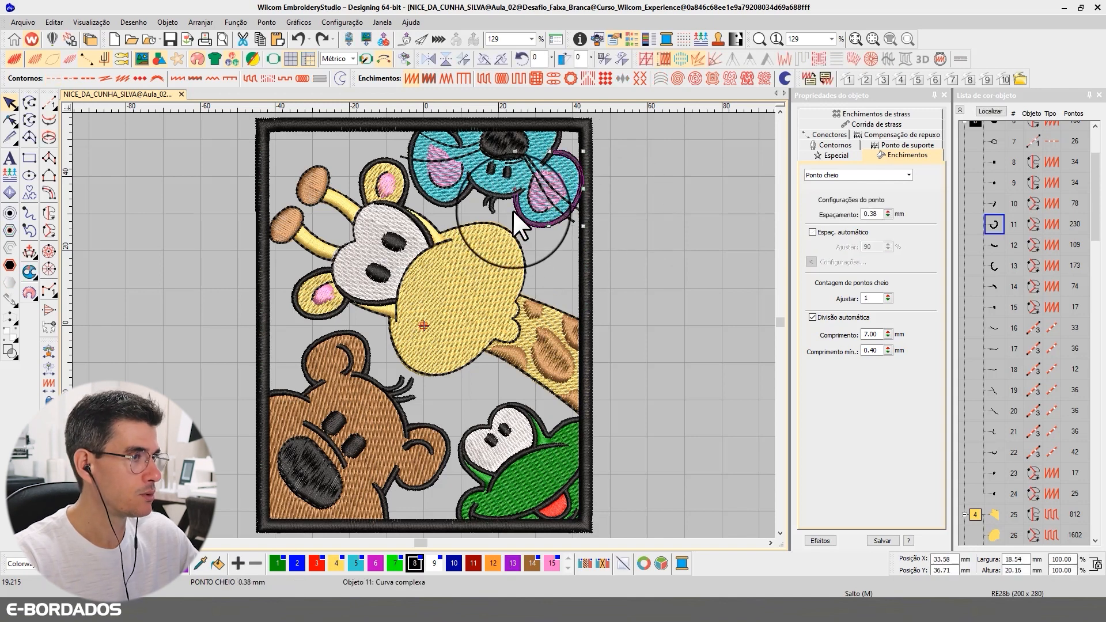
{"action": "left_click", "coordinate": [492, 196]}
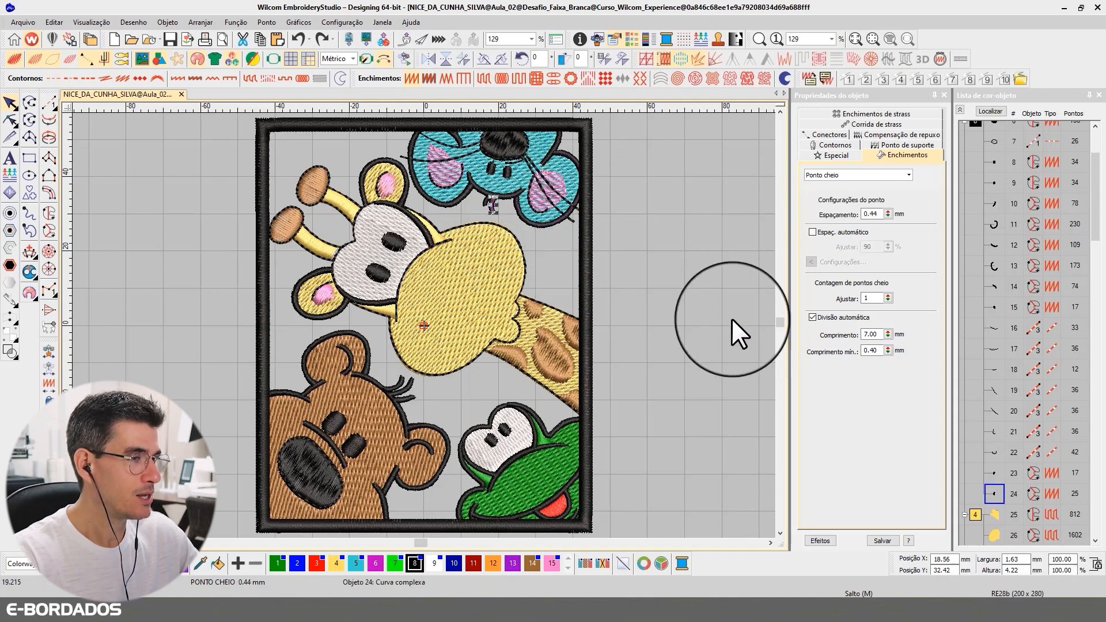
{"action": "left_click", "coordinate": [661, 251]}
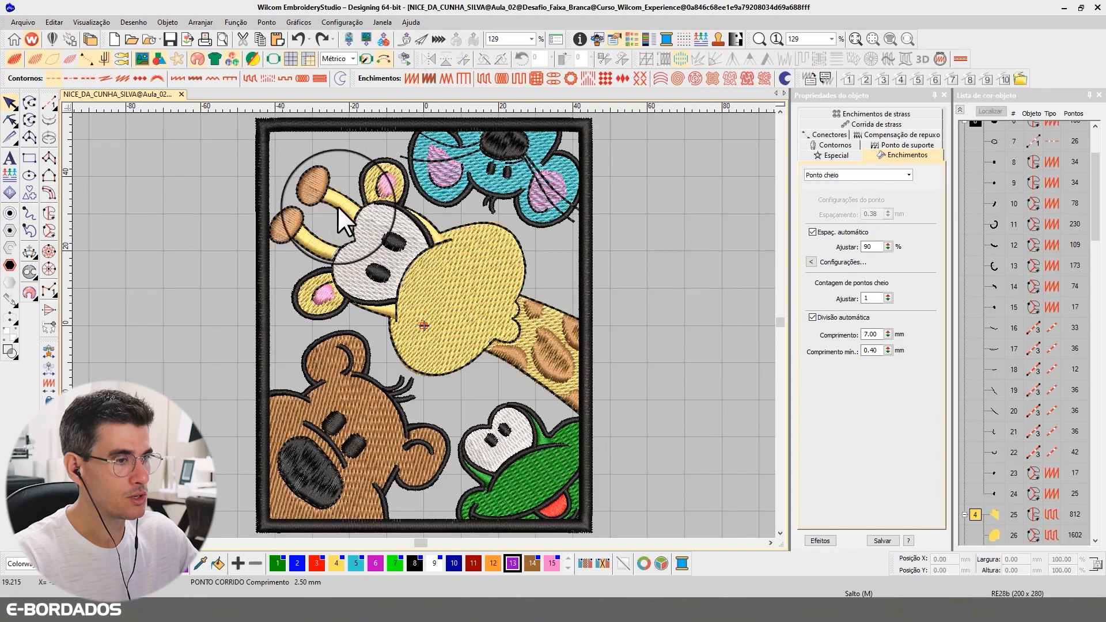
- Select all satin (Ponto cheio) objects by stitch type and display only those objects
{"action": "left_click", "coordinate": [51, 22]}
{"action": "left_click", "coordinate": [96, 204]}
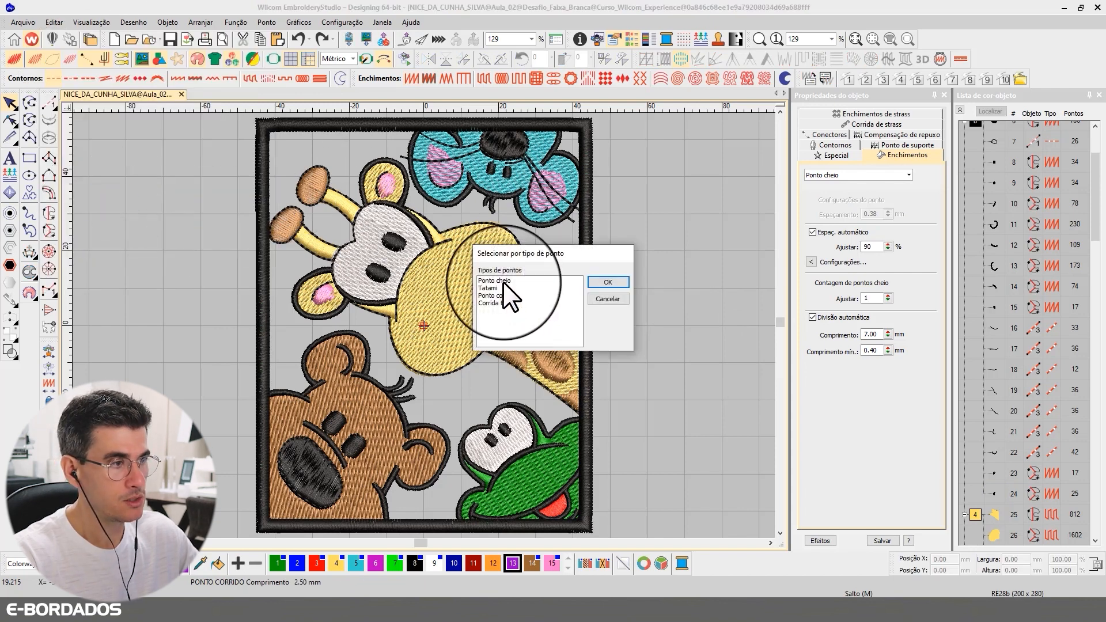
{"action": "left_click", "coordinate": [495, 281]}
{"action": "left_click", "coordinate": [608, 282]}
{"action": "key", "text": "shift+s"}
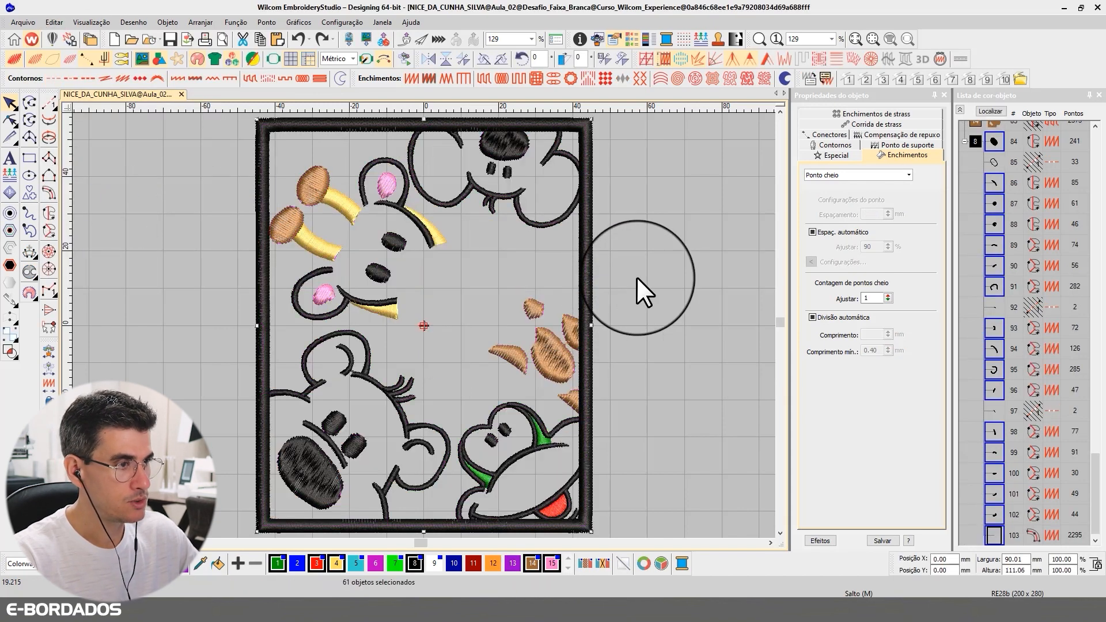
- Select the black colour groups in the object list and display only the black satin pieces
{"action": "left_click", "coordinate": [959, 111]}
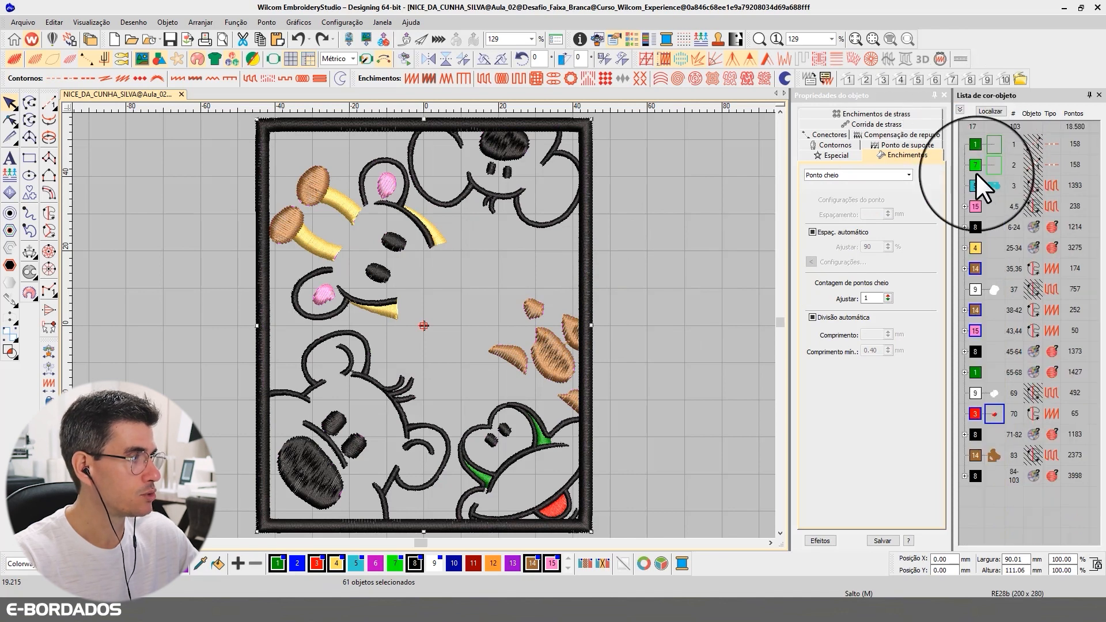
{"action": "left_click", "coordinate": [975, 226]}
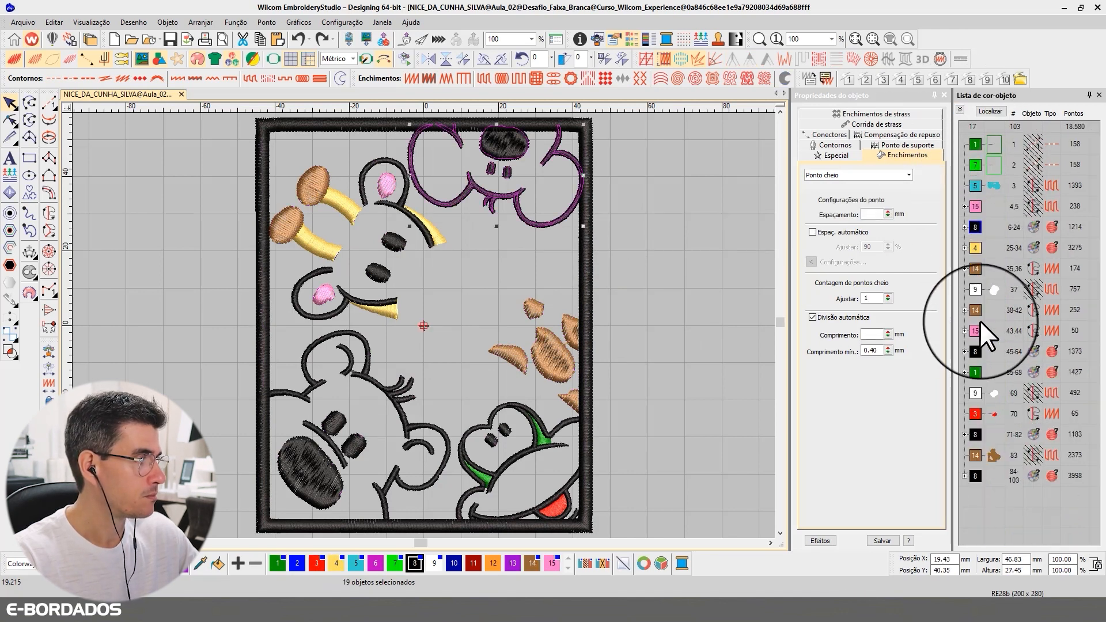
{"action": "left_click", "coordinate": [973, 346], "text": "ctrl"}
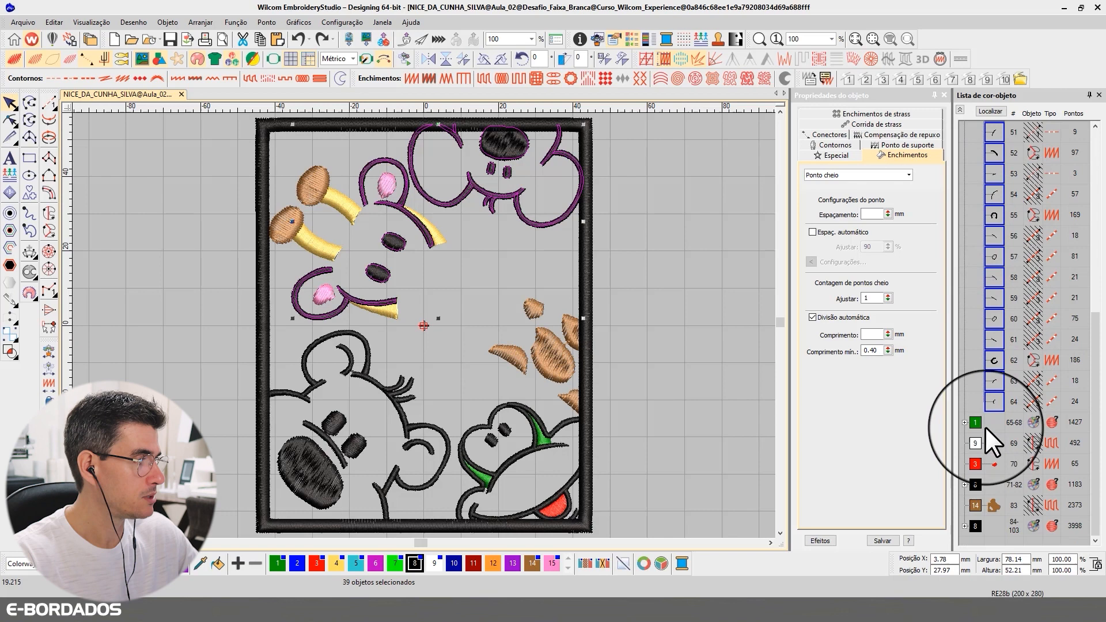
{"action": "left_click", "coordinate": [973, 482], "text": "ctrl"}
{"action": "left_click", "coordinate": [991, 525], "text": "ctrl"}
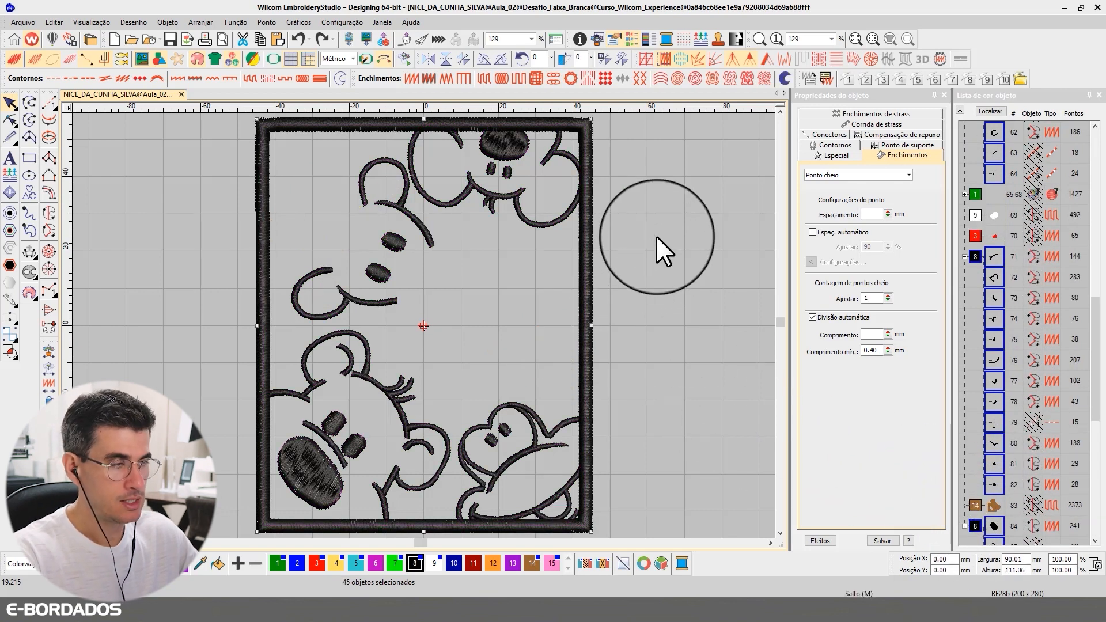
- Remove the blue animal's nose, the outer frame, the bear's nose and eyes, and the giraffe's eyes from the selection
{"action": "left_click", "coordinate": [502, 138], "text": "ctrl"}
{"action": "left_click", "coordinate": [577, 201], "text": "ctrl"}
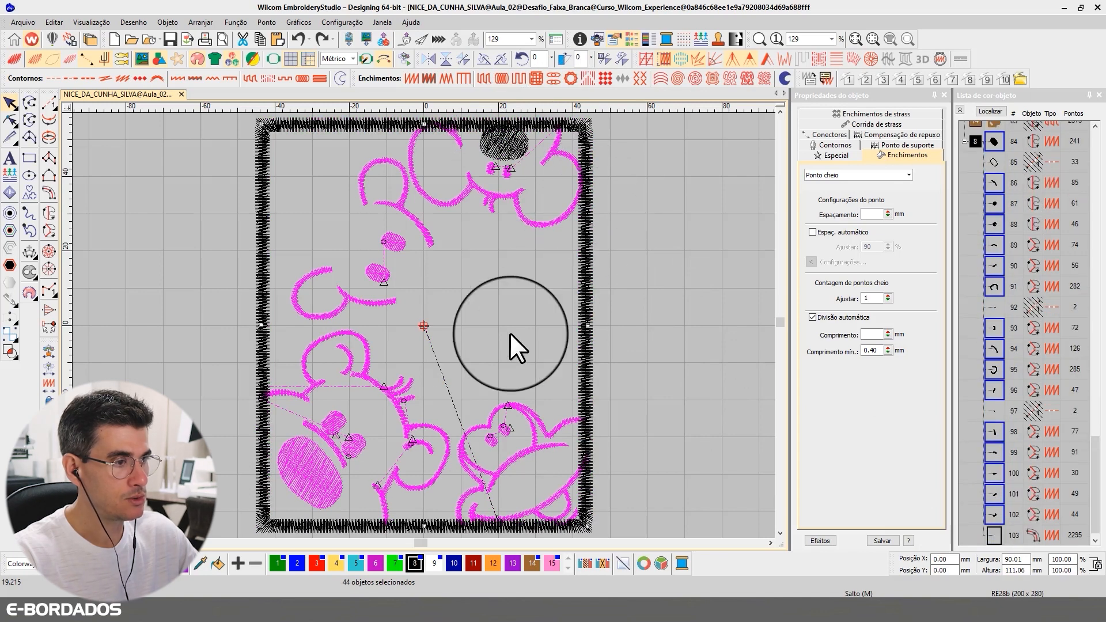
{"action": "left_click", "coordinate": [310, 475], "text": "ctrl"}
{"action": "left_click", "coordinate": [355, 442], "text": "ctrl"}
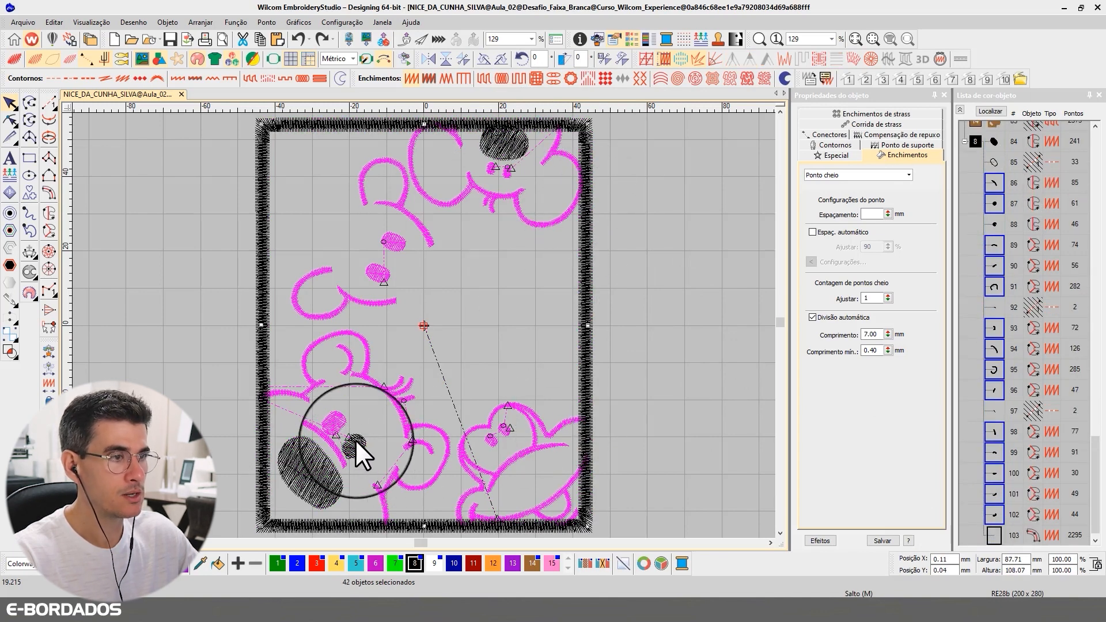
{"action": "left_click", "coordinate": [334, 422], "text": "ctrl"}
{"action": "left_click", "coordinate": [378, 271], "text": "ctrl"}
{"action": "left_click", "coordinate": [385, 243], "text": "ctrl"}
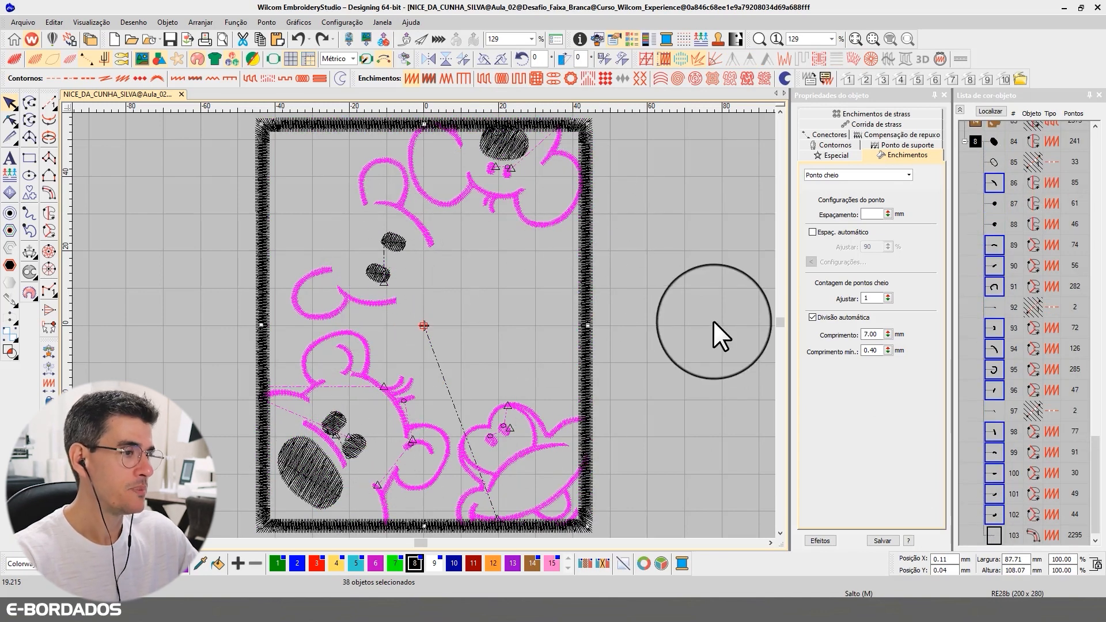
- Set the satin stitch spacing of the selected black outlines to 0.55 mm
{"action": "left_click", "coordinate": [986, 110]}
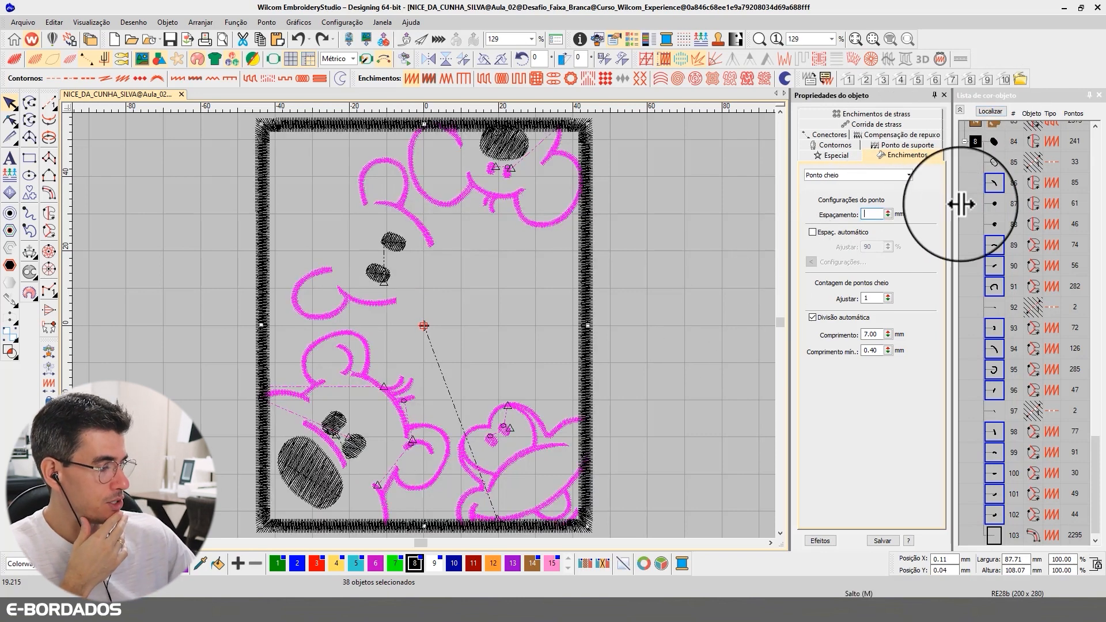
{"action": "type", "text": "5"}
{"action": "key", "text": "Return"}
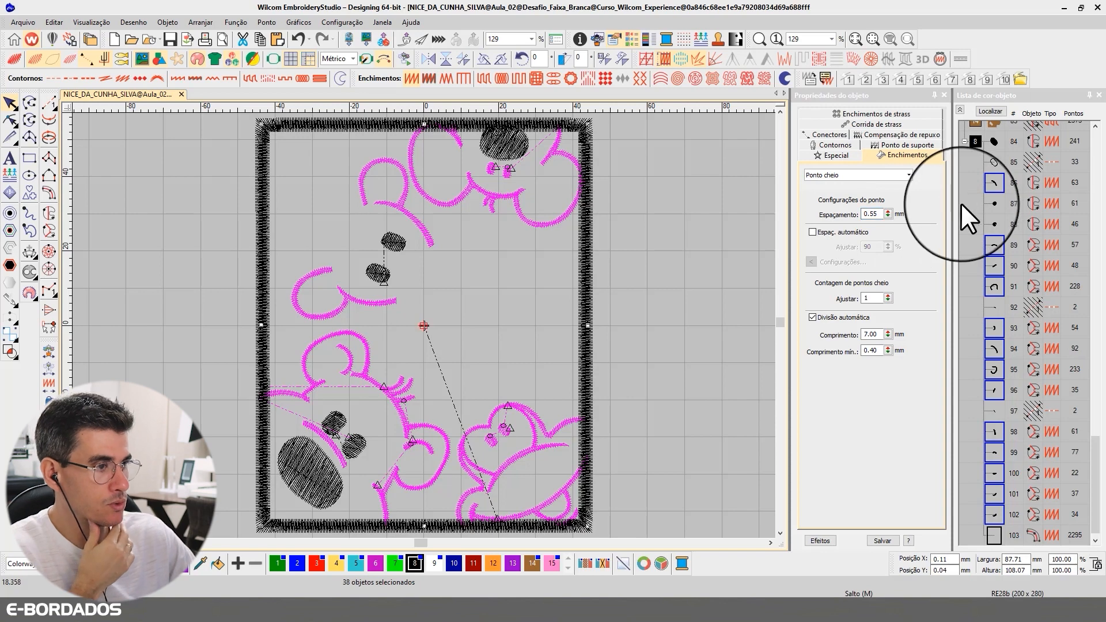
- Turn off the first underlay for the selected black outlines
{"action": "left_click", "coordinate": [893, 144]}
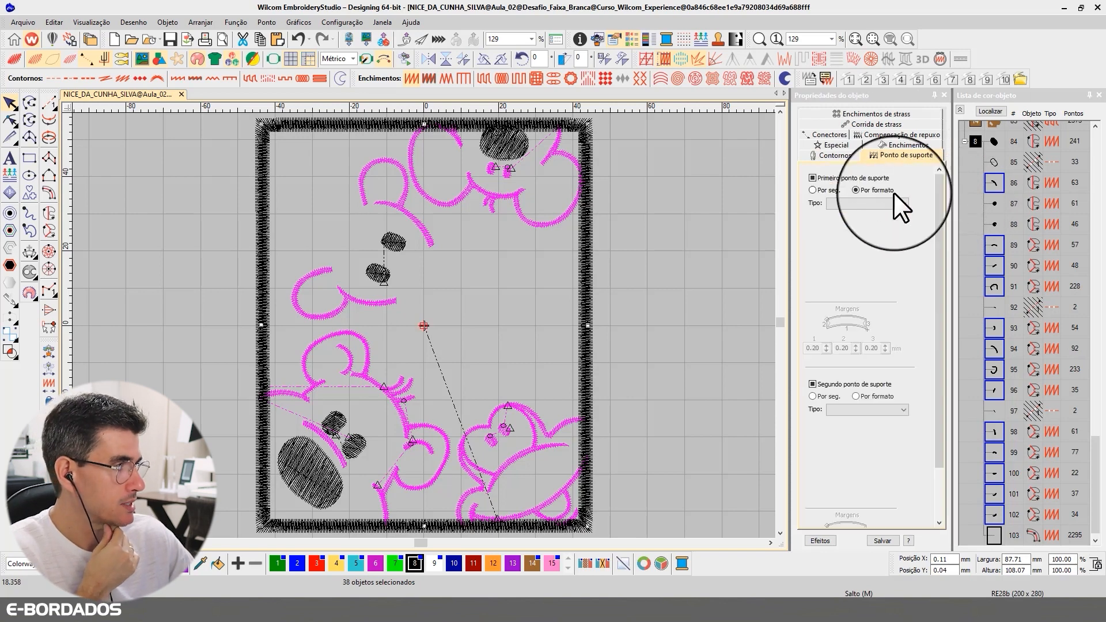
{"action": "left_click", "coordinate": [824, 177]}
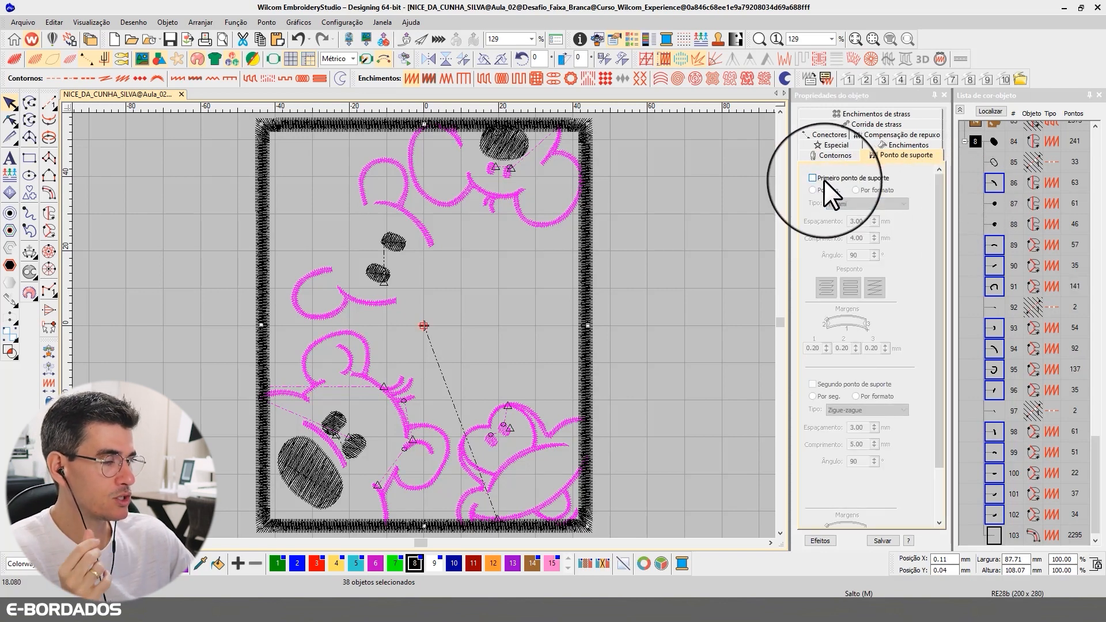
{"action": "left_click", "coordinate": [990, 112]}
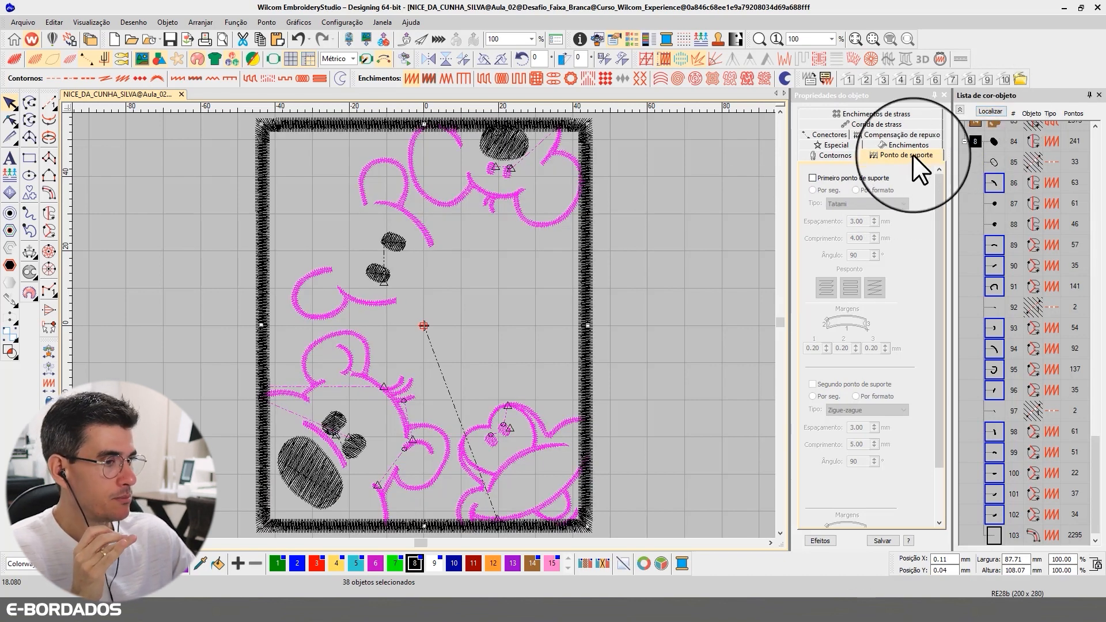
- Clear the selection and examine the bear's lowest eyelash, its inner-ear outline and the connection between them
{"action": "left_click", "coordinate": [641, 327]}
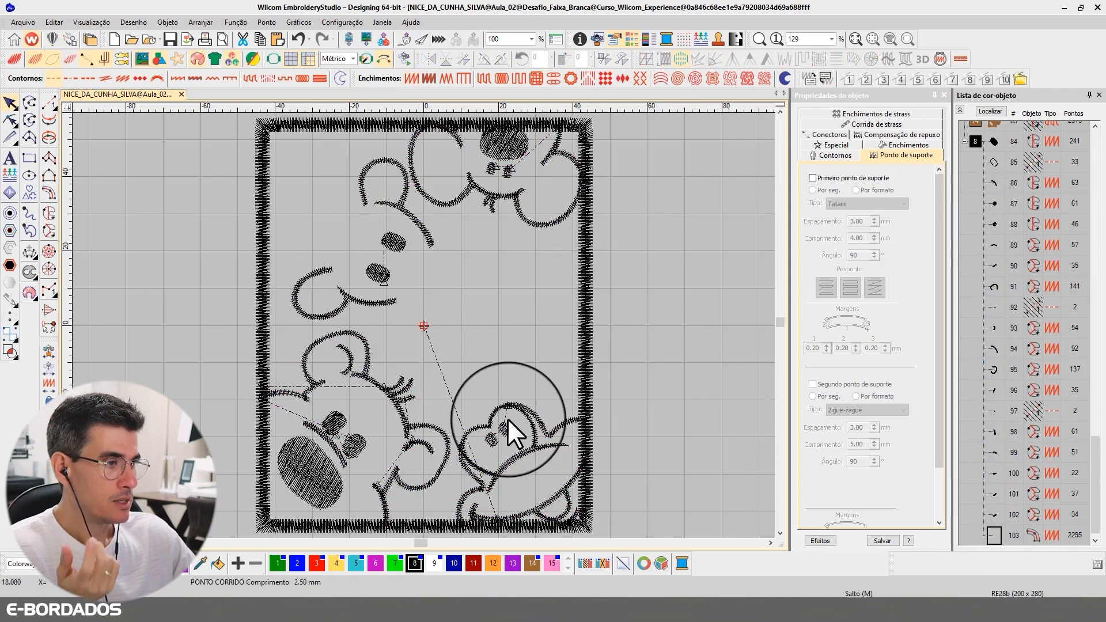
{"action": "scroll", "coordinate": [413, 420], "scroll_direction": "up", "scroll_amount": 2}
{"action": "scroll", "coordinate": [423, 326], "scroll_direction": "up", "scroll_amount": 3}
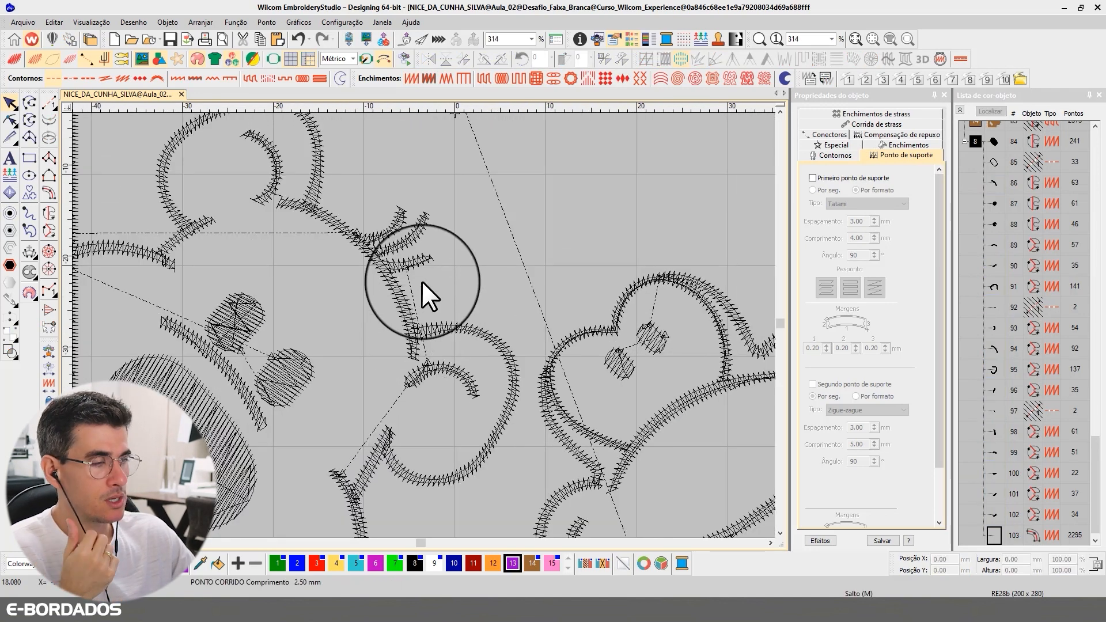
{"action": "left_click", "coordinate": [413, 262]}
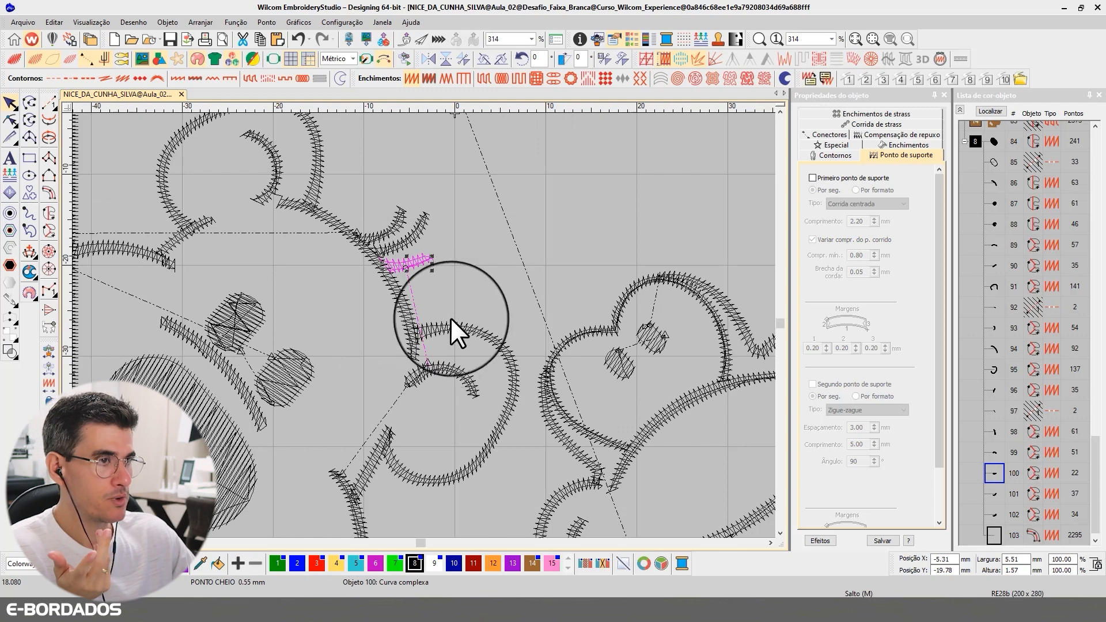
{"action": "scroll", "coordinate": [450, 320], "scroll_direction": "down", "scroll_amount": 2}
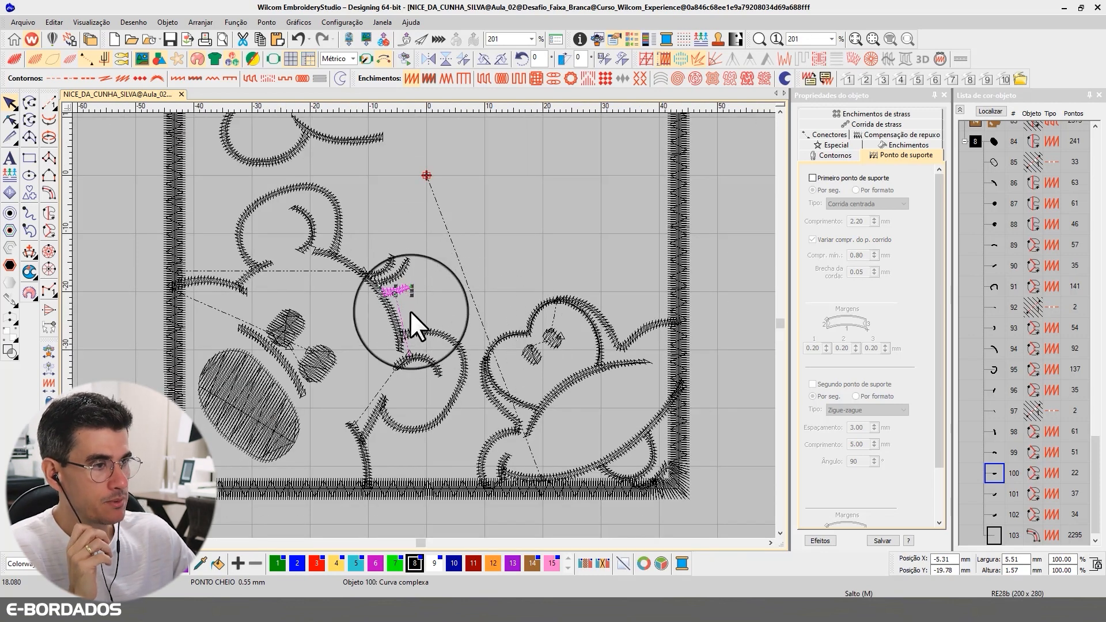
{"action": "scroll", "coordinate": [423, 290], "scroll_direction": "down", "scroll_amount": 1}
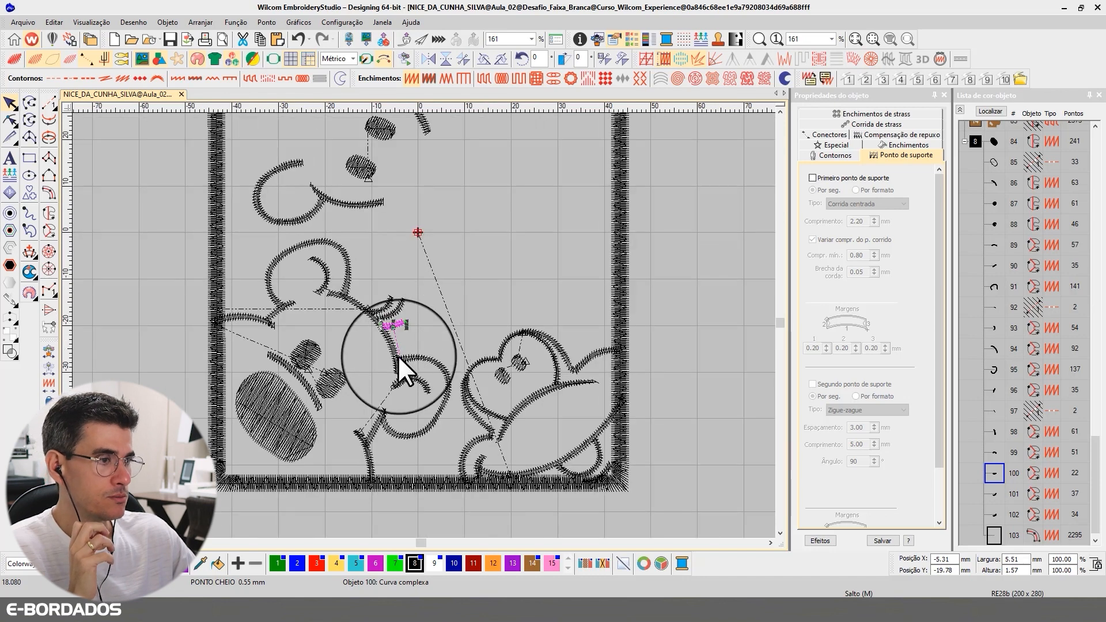
{"action": "left_click", "coordinate": [412, 382]}
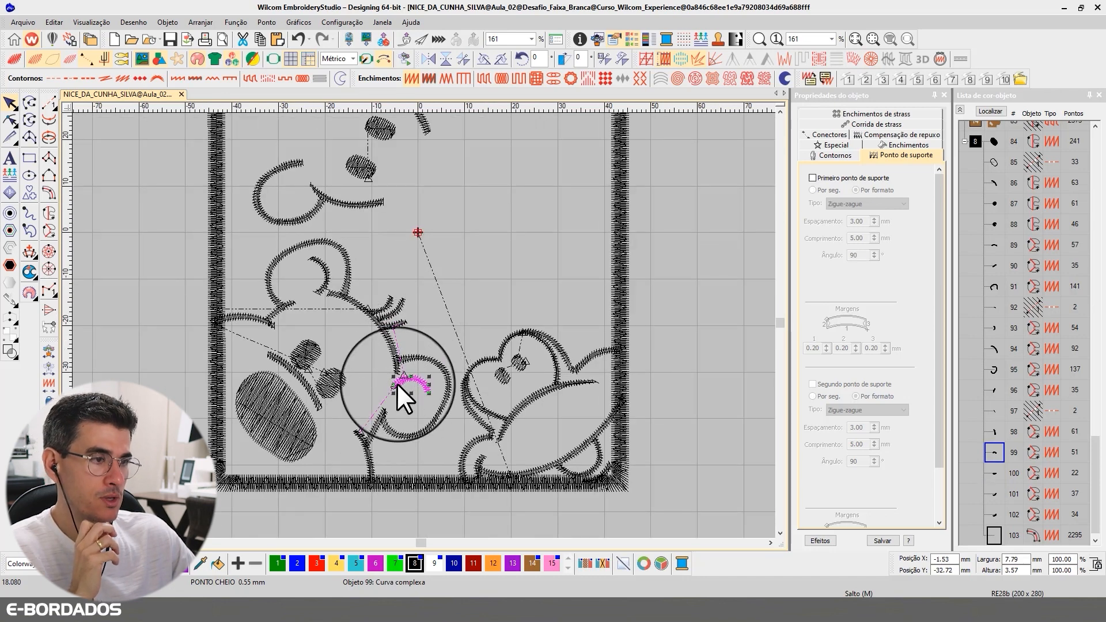
{"action": "left_click", "coordinate": [395, 320]}
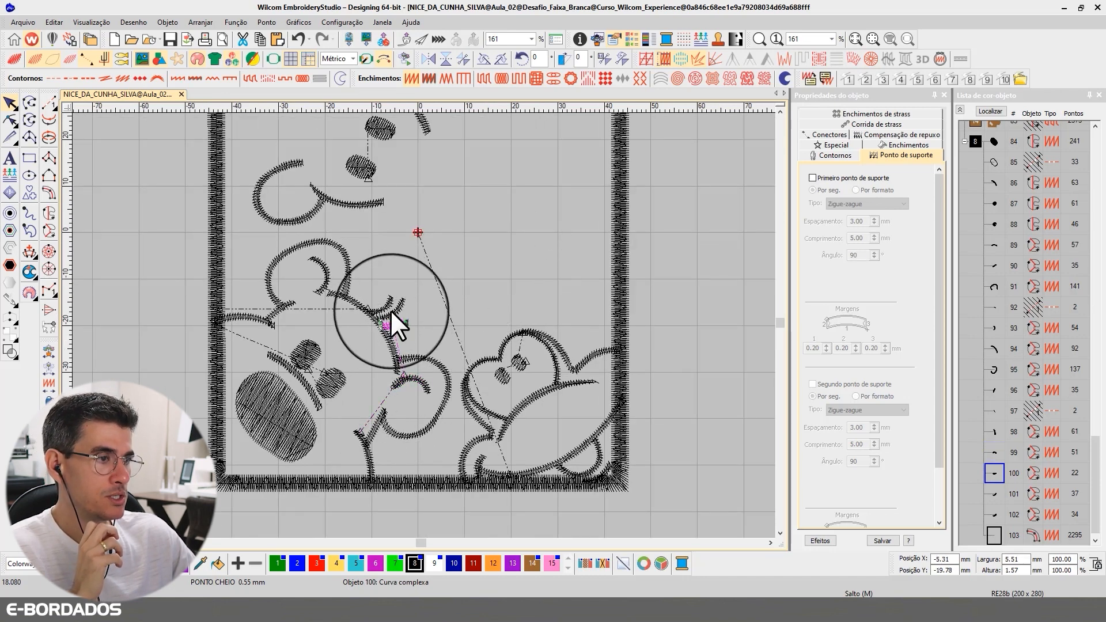
{"action": "left_click", "coordinate": [471, 317]}
{"action": "left_click", "coordinate": [406, 376]}
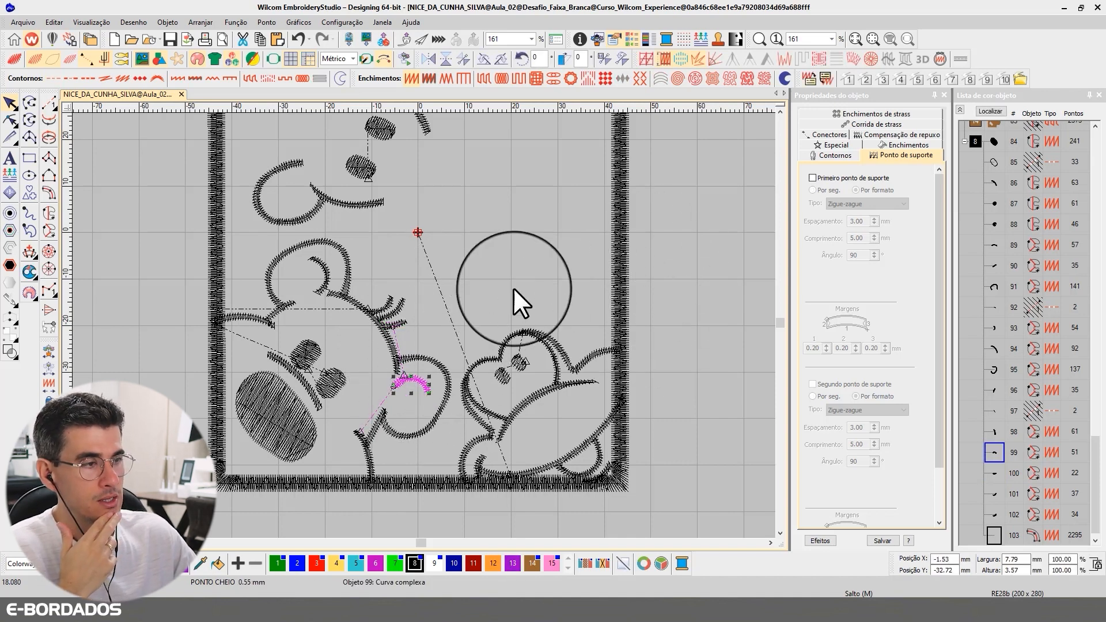
{"action": "left_click", "coordinate": [614, 229]}
{"action": "left_click", "coordinate": [695, 239]}
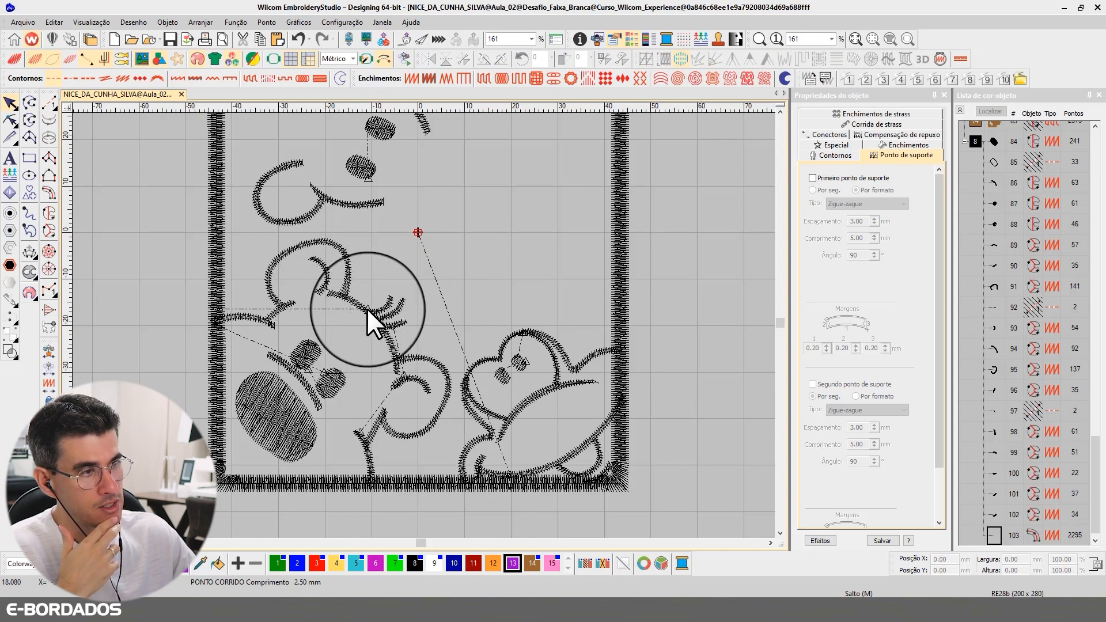
- Trace the stitching path from the bear's lowest eyelash along the head contour to the inner-ear line
{"action": "scroll", "coordinate": [402, 326], "scroll_direction": "up", "scroll_amount": 2}
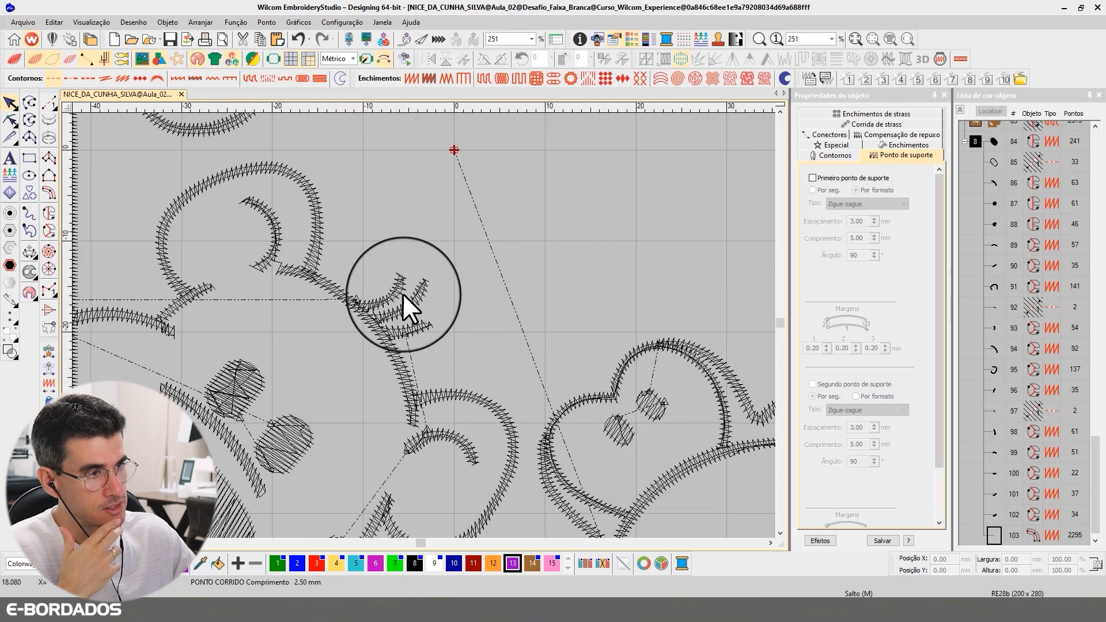
{"action": "left_click", "coordinate": [413, 330]}
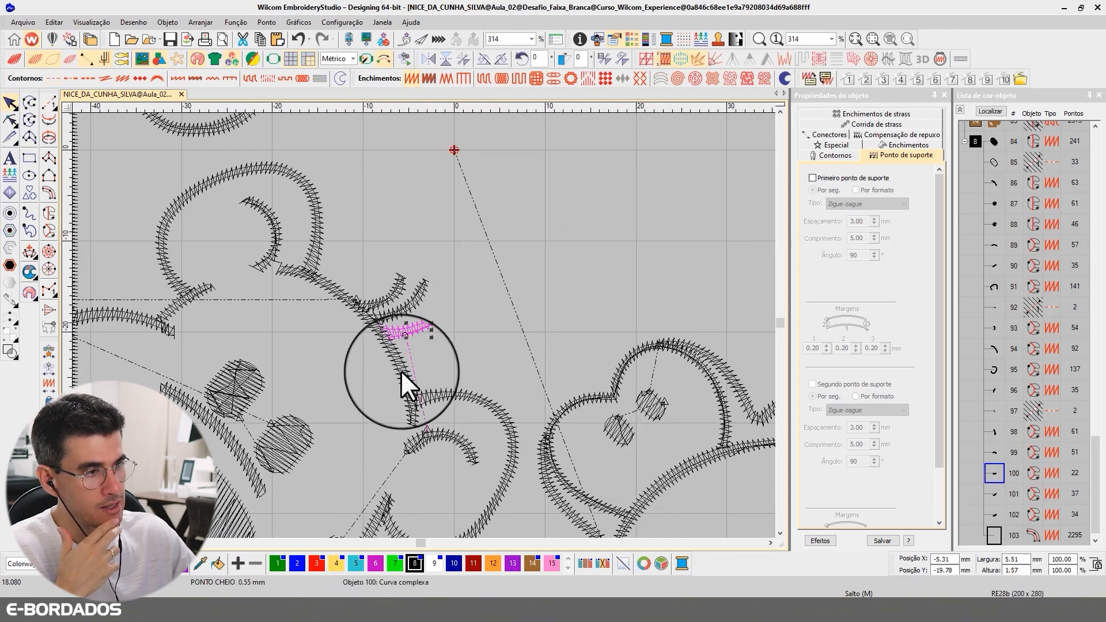
{"action": "left_click", "coordinate": [336, 292]}
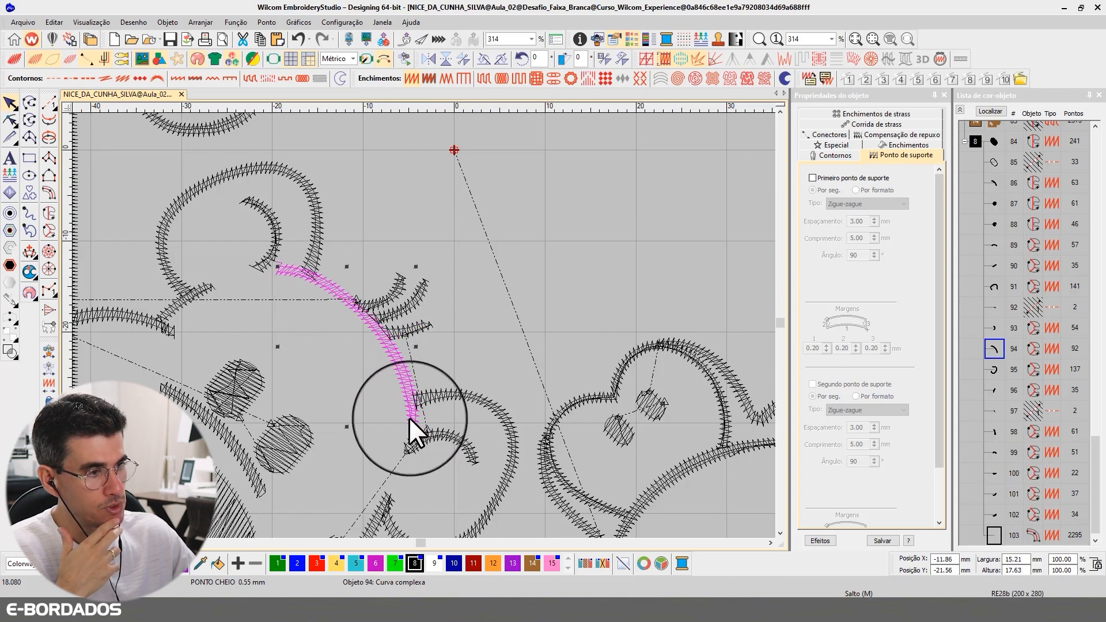
{"action": "left_click", "coordinate": [428, 431]}
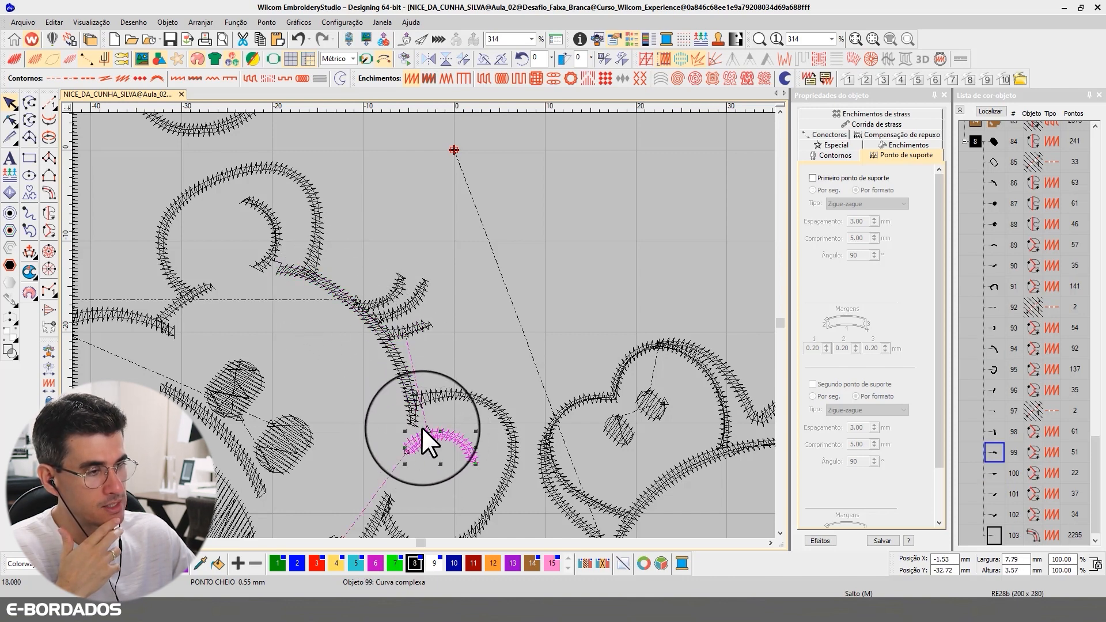
{"action": "left_click", "coordinate": [482, 326]}
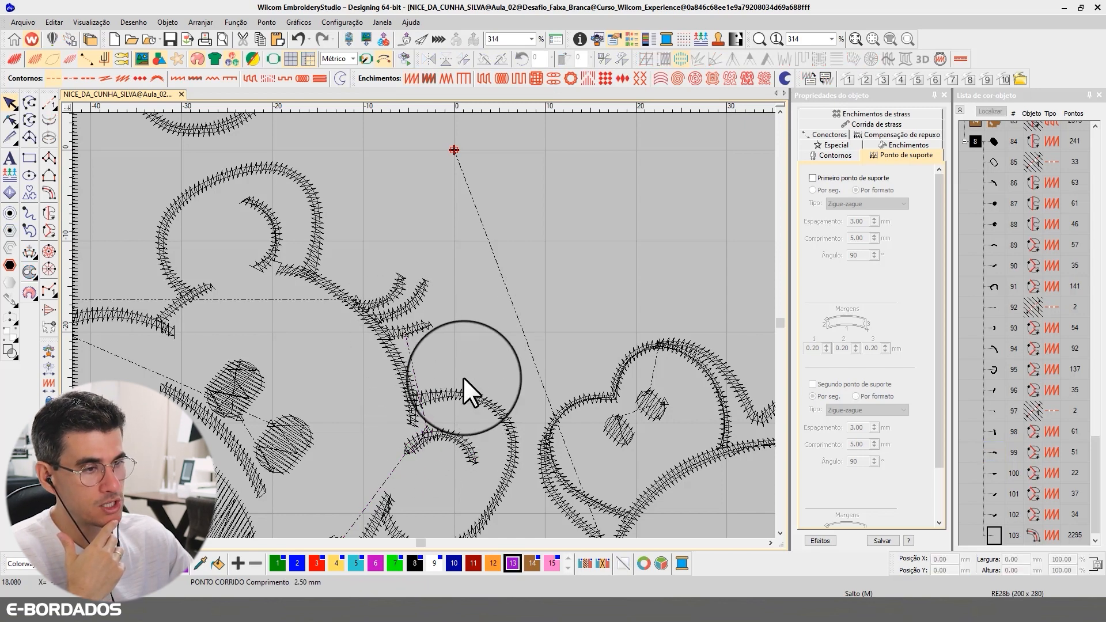
{"action": "scroll", "coordinate": [463, 378], "scroll_direction": "down", "scroll_amount": 2}
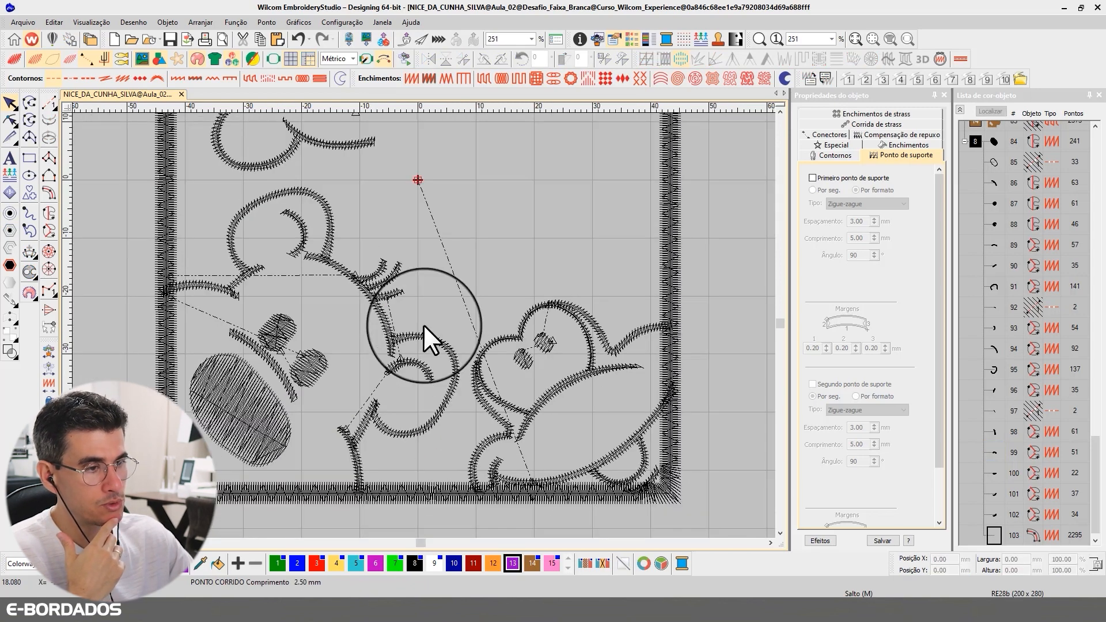
- Check the giraffe's lower eye, and restore the full-colour realistic view of the whole design
{"action": "left_click", "coordinate": [780, 112]}
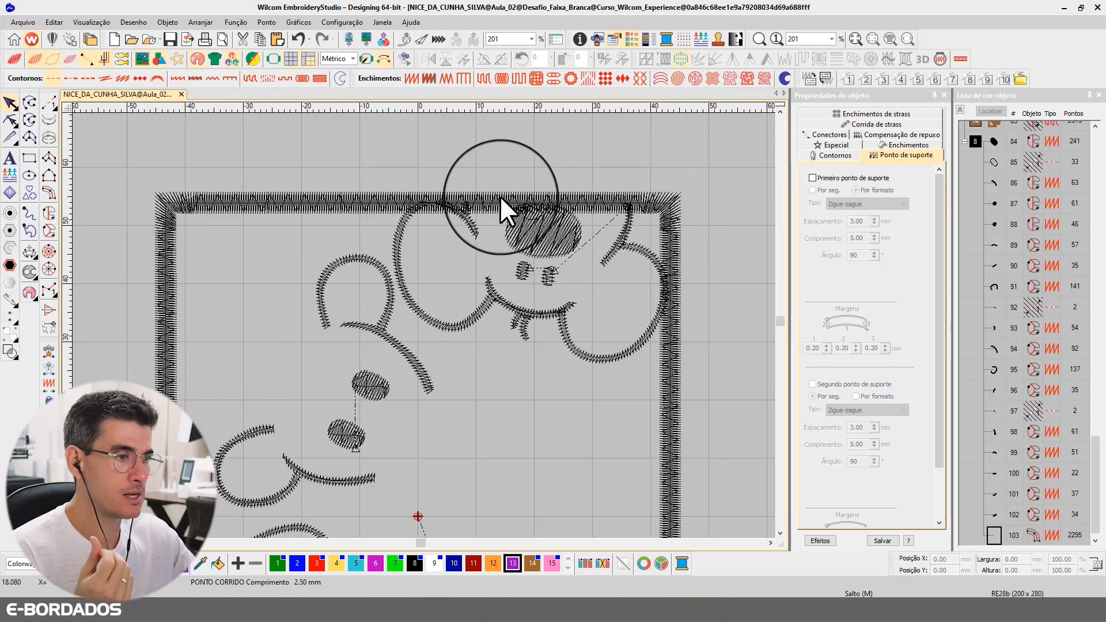
{"action": "left_click", "coordinate": [366, 392]}
{"action": "left_click", "coordinate": [282, 160]}
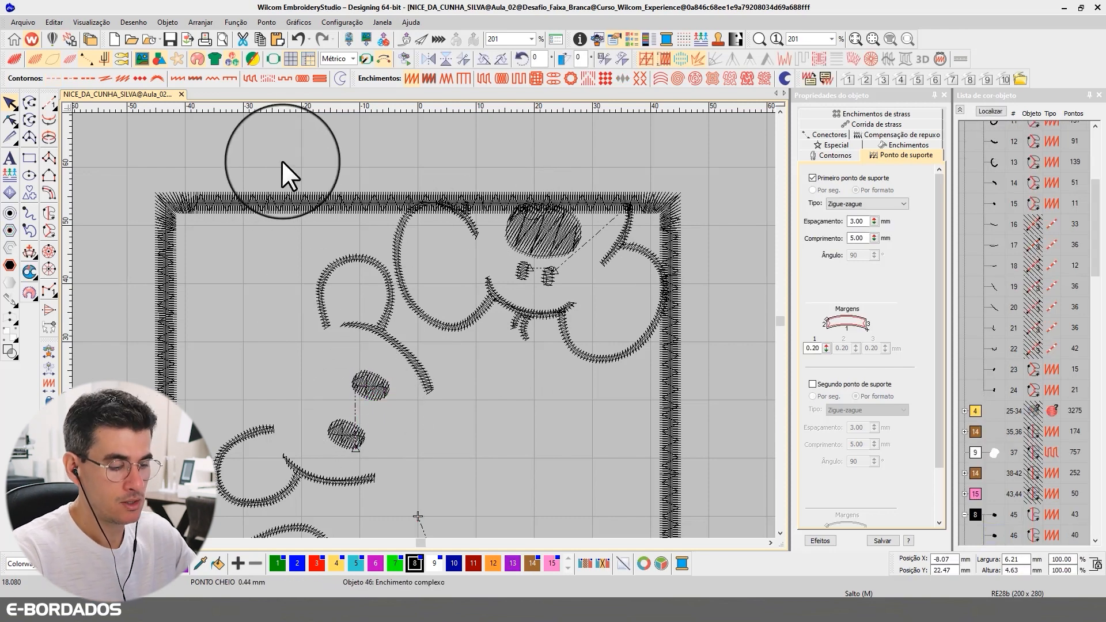
{"action": "key", "text": "t"}
{"action": "scroll", "coordinate": [694, 229], "scroll_direction": "down", "scroll_amount": 4}
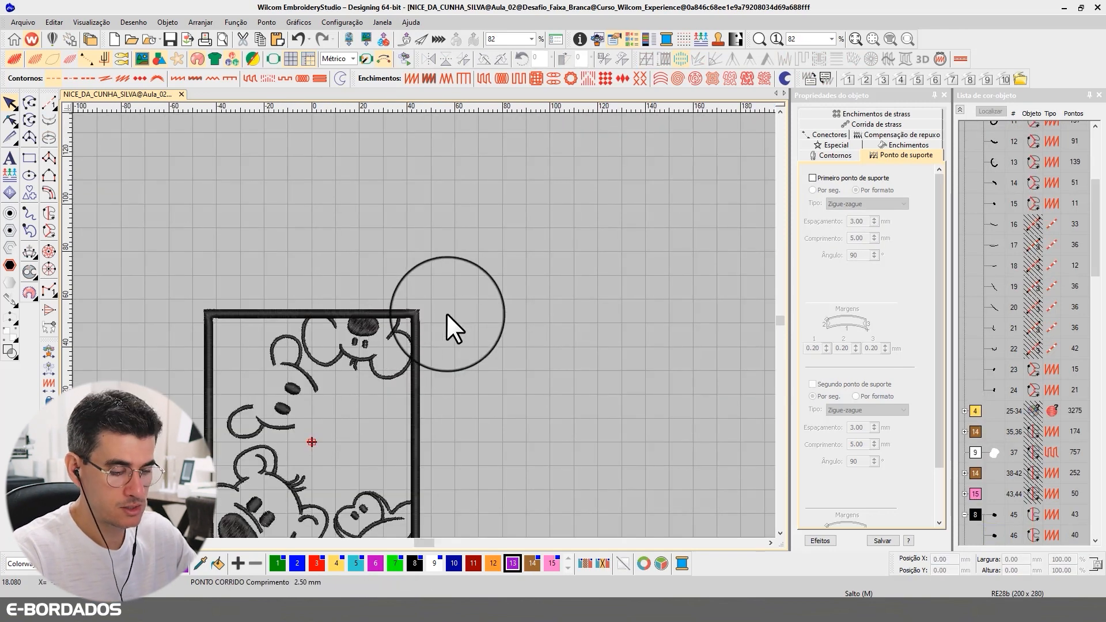
{"action": "key", "text": "0"}
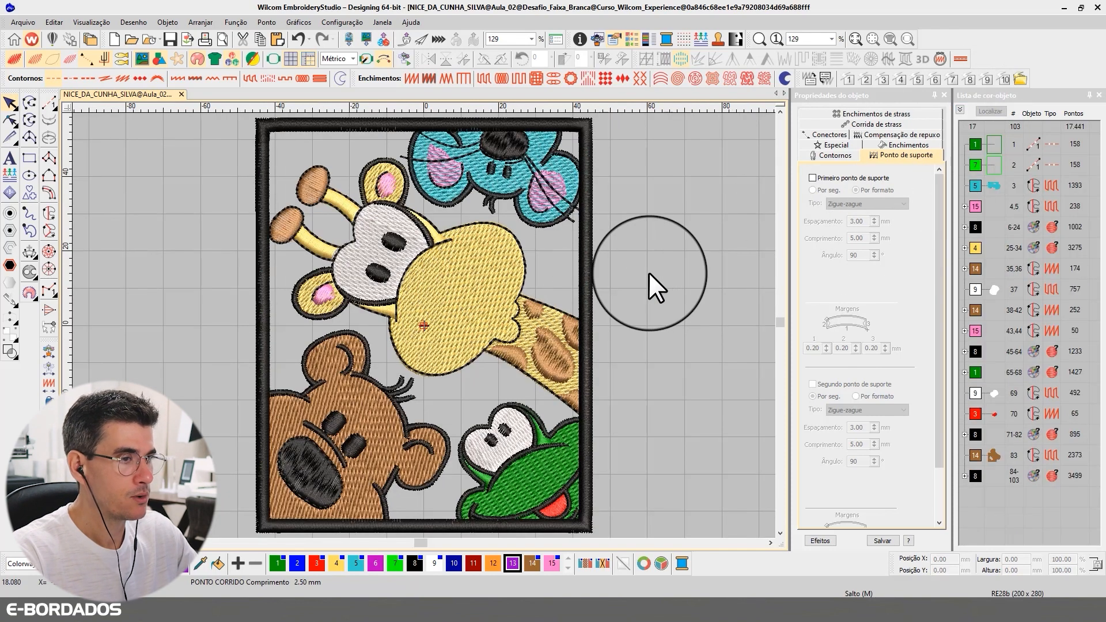
- Rotate the stitch angle of the pink fill in the giraffe's lower ear
{"action": "scroll", "coordinate": [340, 261], "scroll_direction": "up", "scroll_amount": 3}
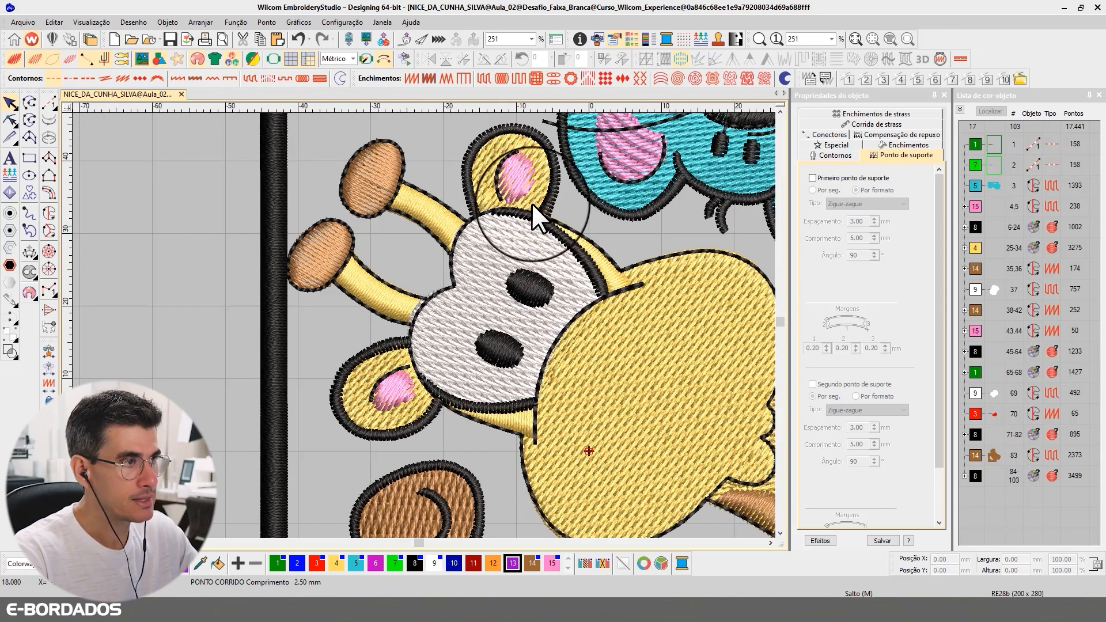
{"action": "scroll", "coordinate": [517, 224], "scroll_direction": "up", "scroll_amount": 1}
{"action": "left_click", "coordinate": [366, 381]}
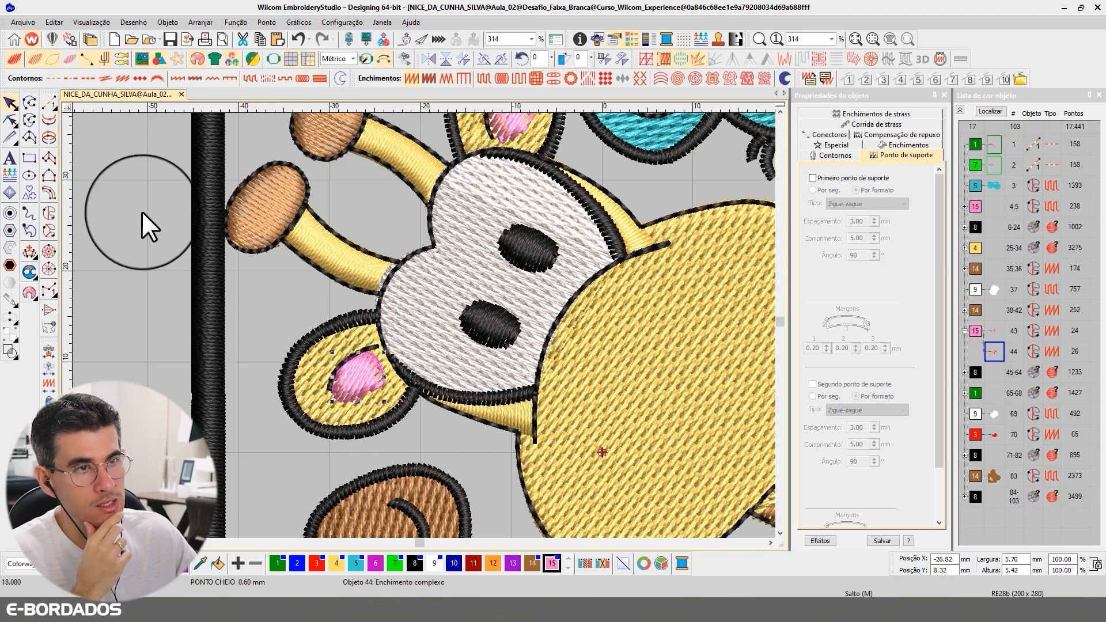
{"action": "left_click", "coordinate": [30, 120]}
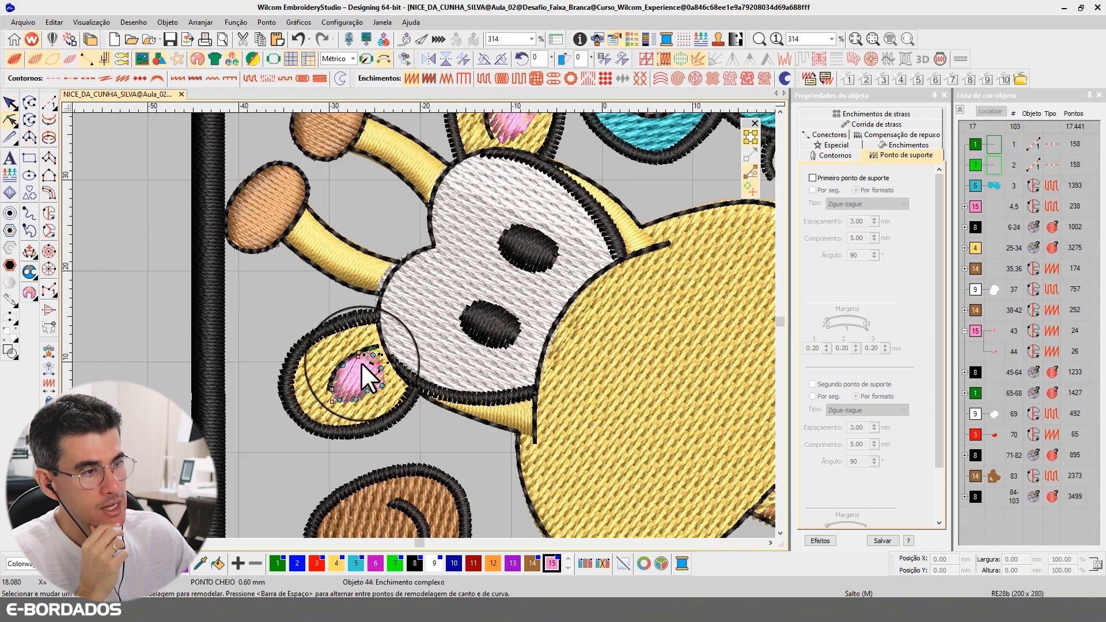
{"action": "left_click_drag", "start_coordinate": [357, 357], "coordinate": [288, 358]}
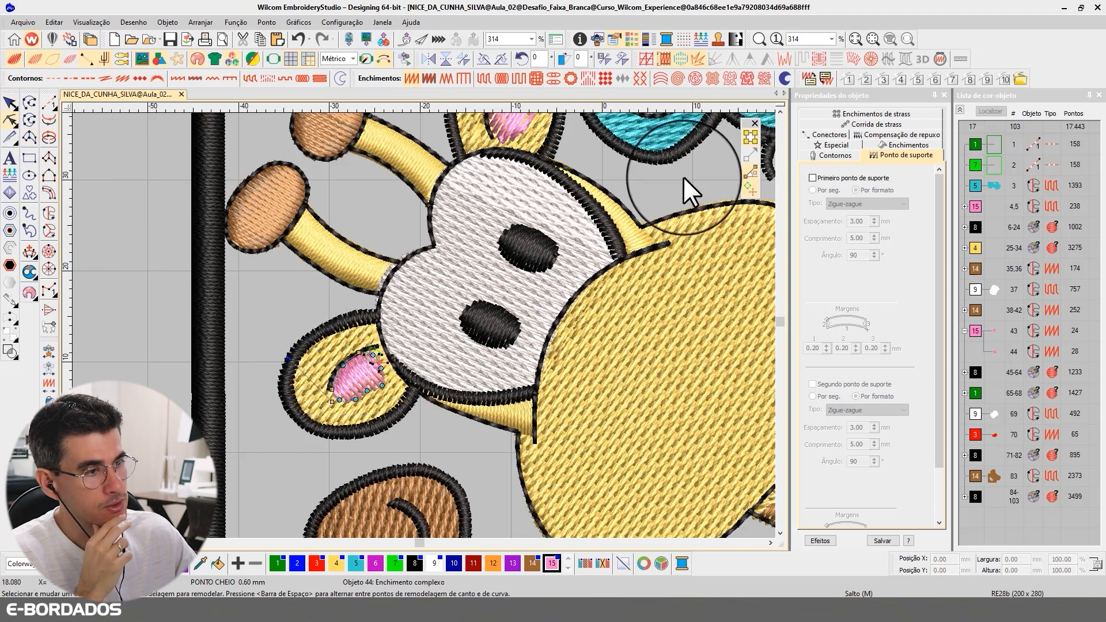
{"action": "left_click", "coordinate": [10, 102]}
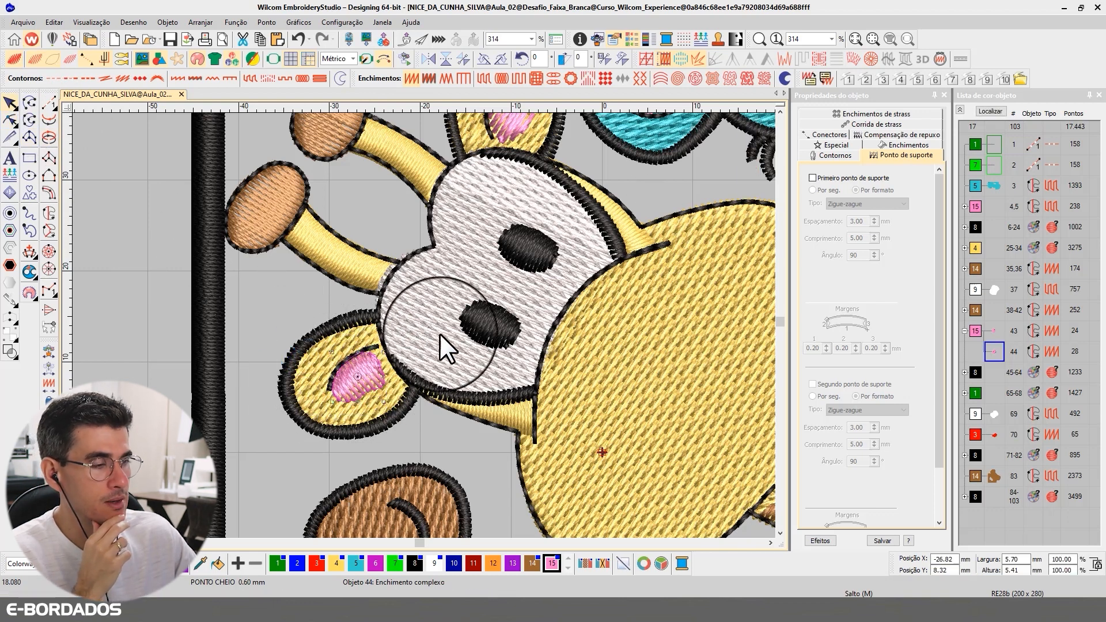
- Rotate the stitch angle of the pink fill in the giraffe's upper ear
{"action": "scroll", "coordinate": [772, 127], "scroll_direction": "up", "scroll_amount": 3}
{"action": "left_click", "coordinate": [511, 195]}
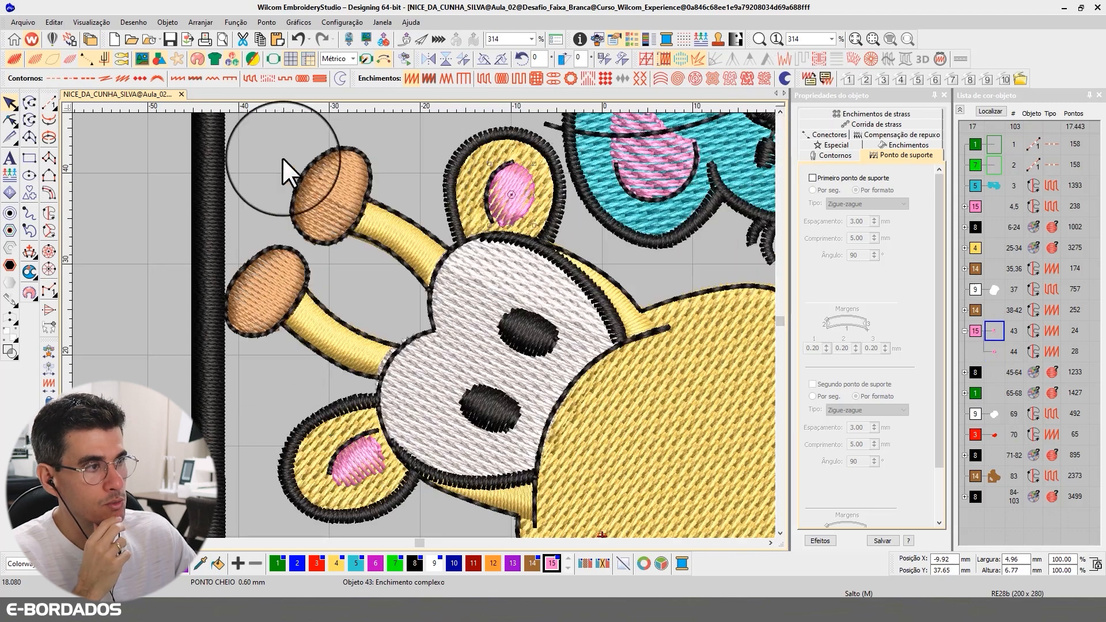
{"action": "left_click", "coordinate": [17, 118]}
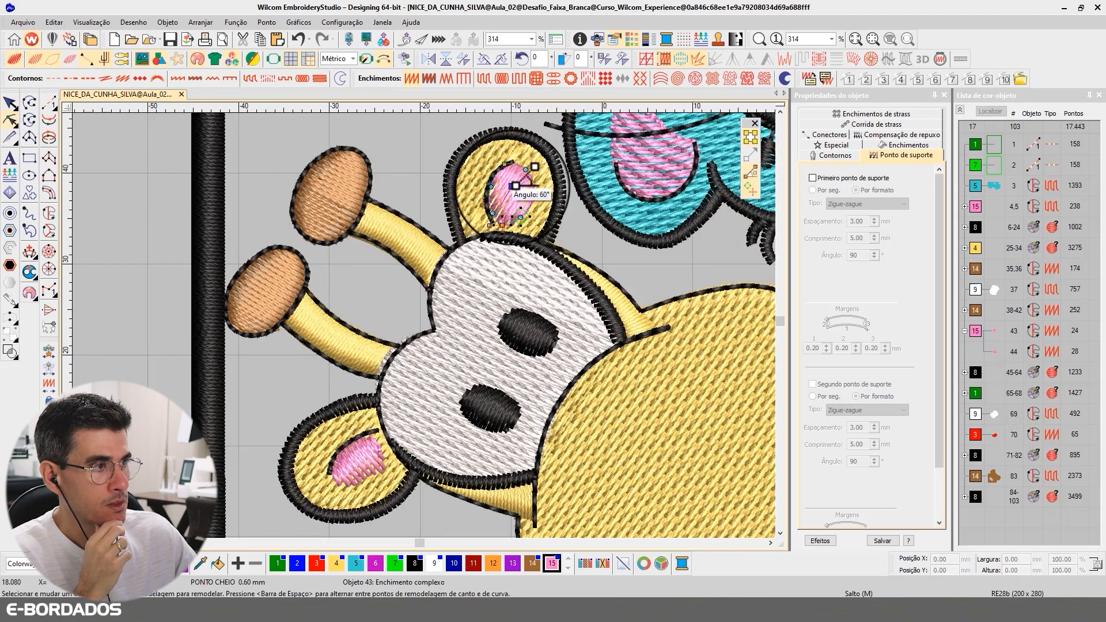
{"action": "left_click_drag", "start_coordinate": [513, 185], "coordinate": [556, 227]}
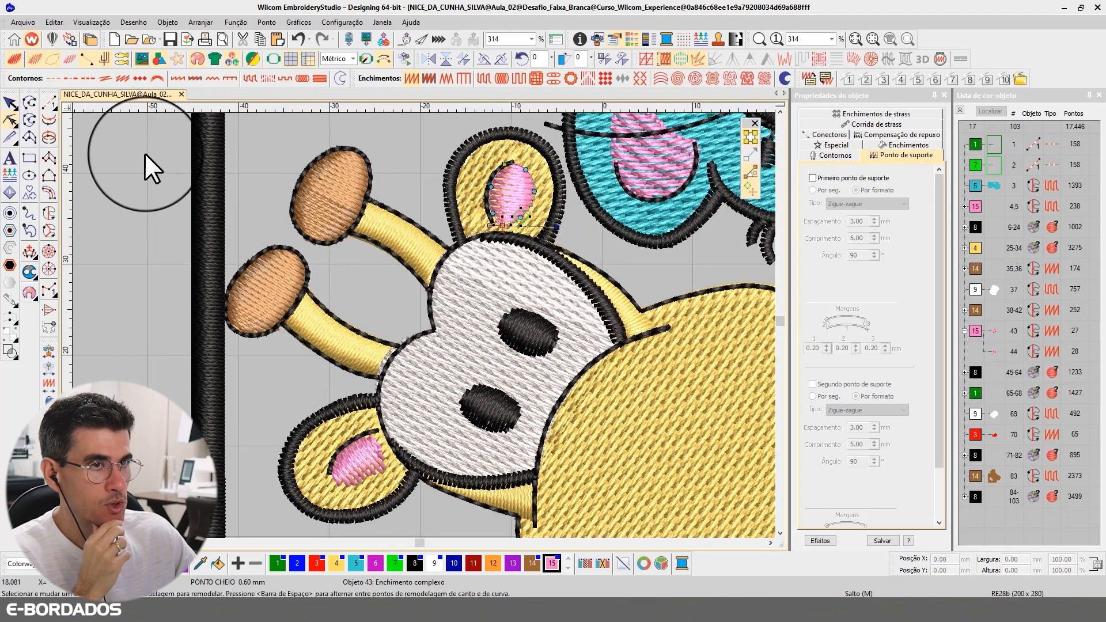
{"action": "left_click", "coordinate": [11, 103]}
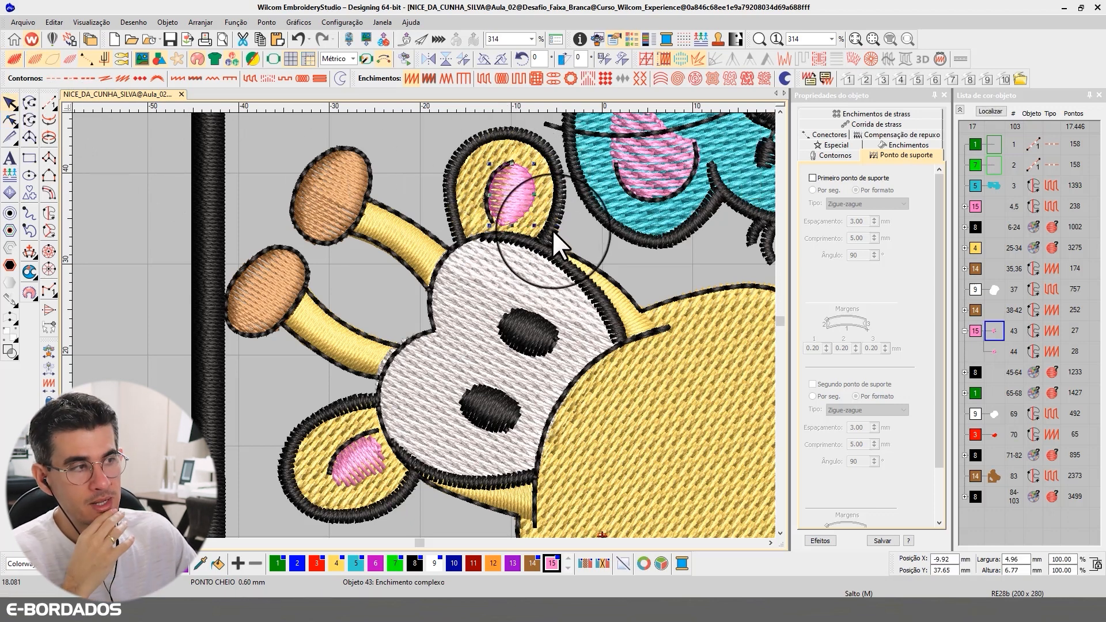
{"action": "left_click", "coordinate": [529, 197]}
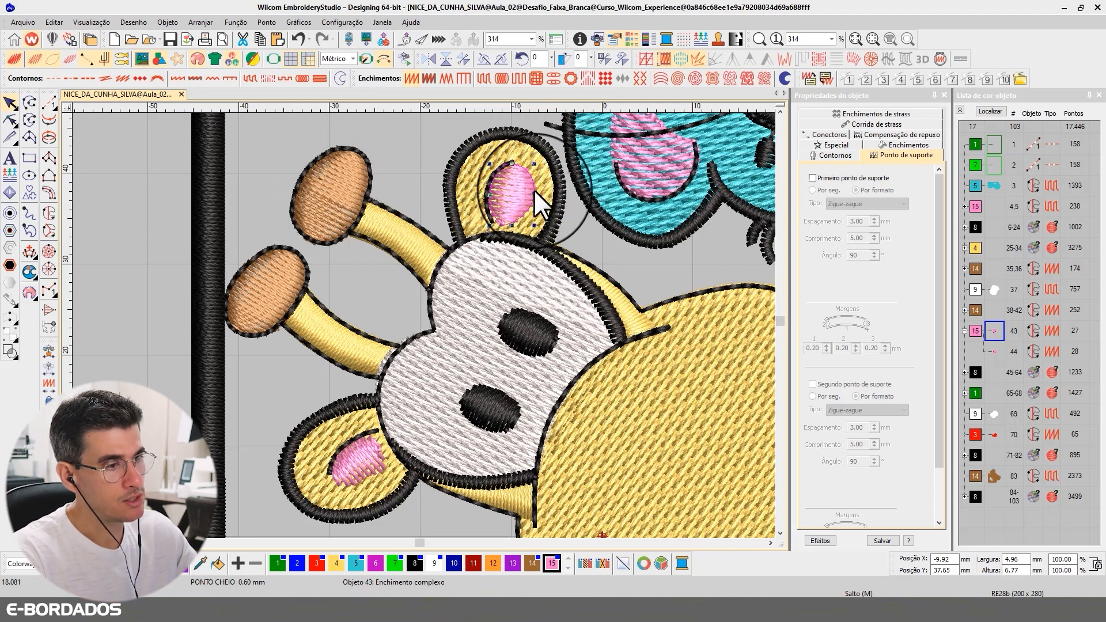
{"action": "left_click", "coordinate": [649, 292]}
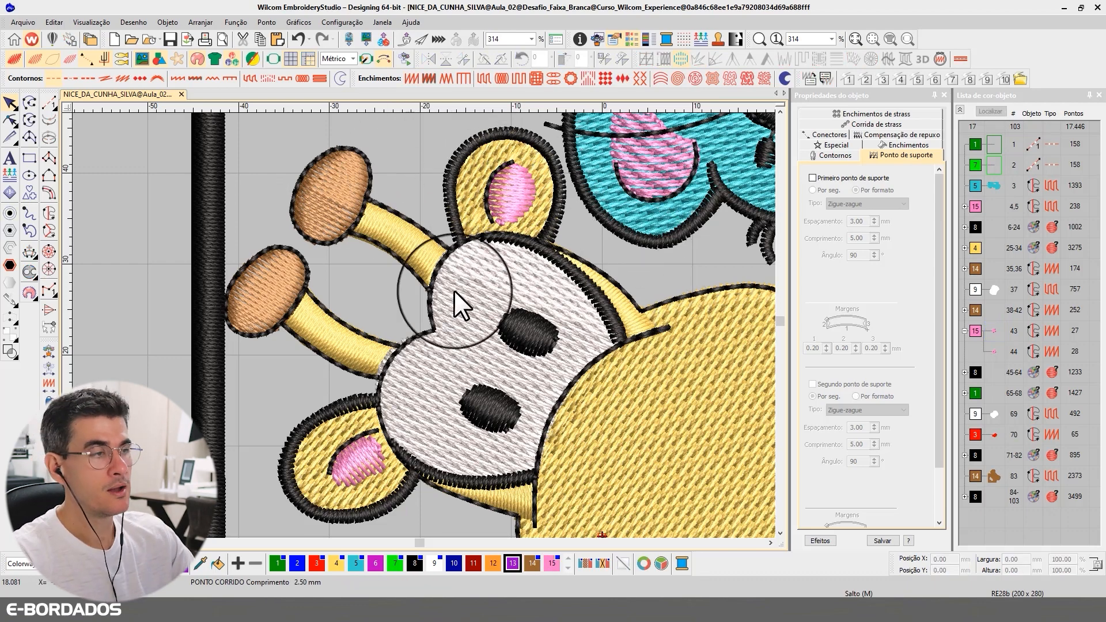
- Check the stitch angle of the giraffe's upper brown horn tip and return to the whole design
{"action": "left_click", "coordinate": [333, 195]}
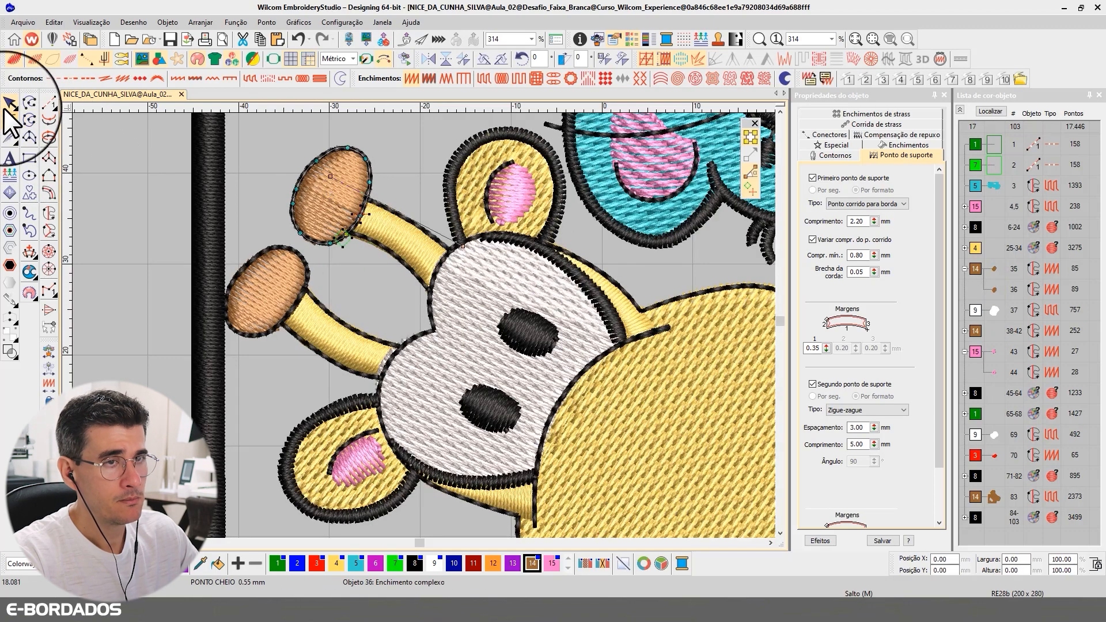
{"action": "scroll", "coordinate": [427, 327], "scroll_direction": "down", "scroll_amount": 2}
{"action": "scroll", "coordinate": [424, 323], "scroll_direction": "down", "scroll_amount": 2}
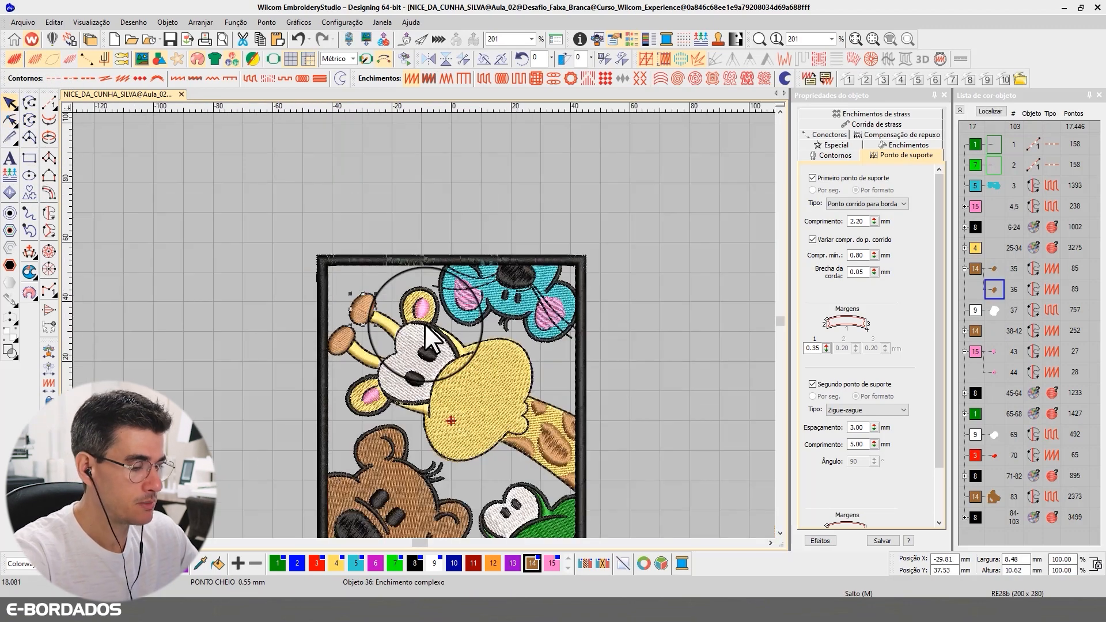
{"action": "left_click", "coordinate": [638, 310]}
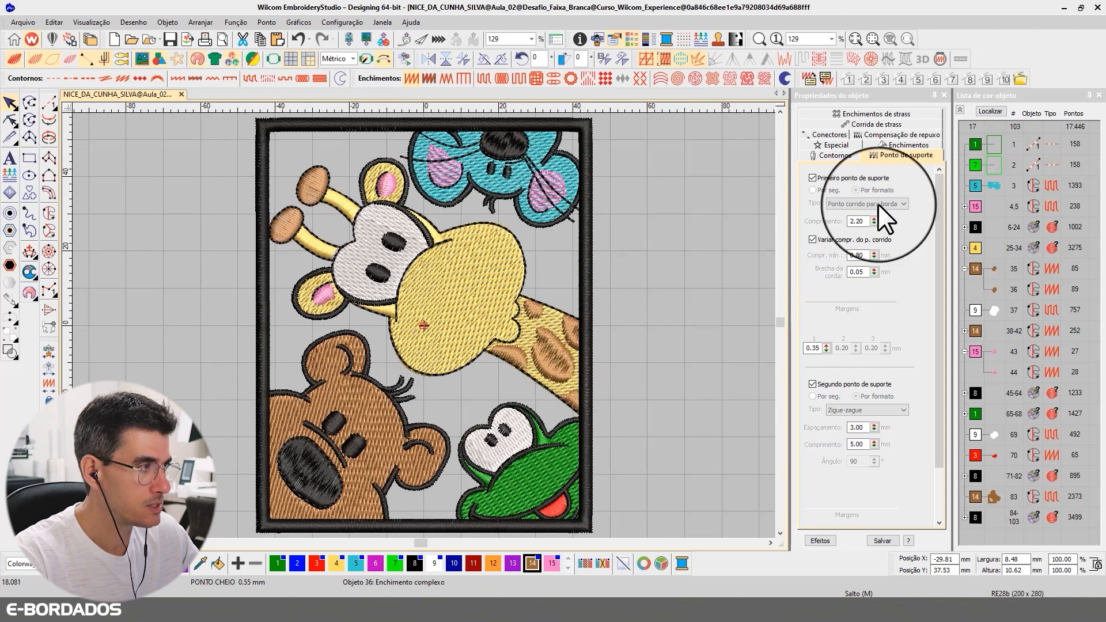
- Examine which outlines belong to the last two black blocks of the sewing sequence, objects 71-82 and 84-103
{"action": "left_click", "coordinate": [959, 109]}
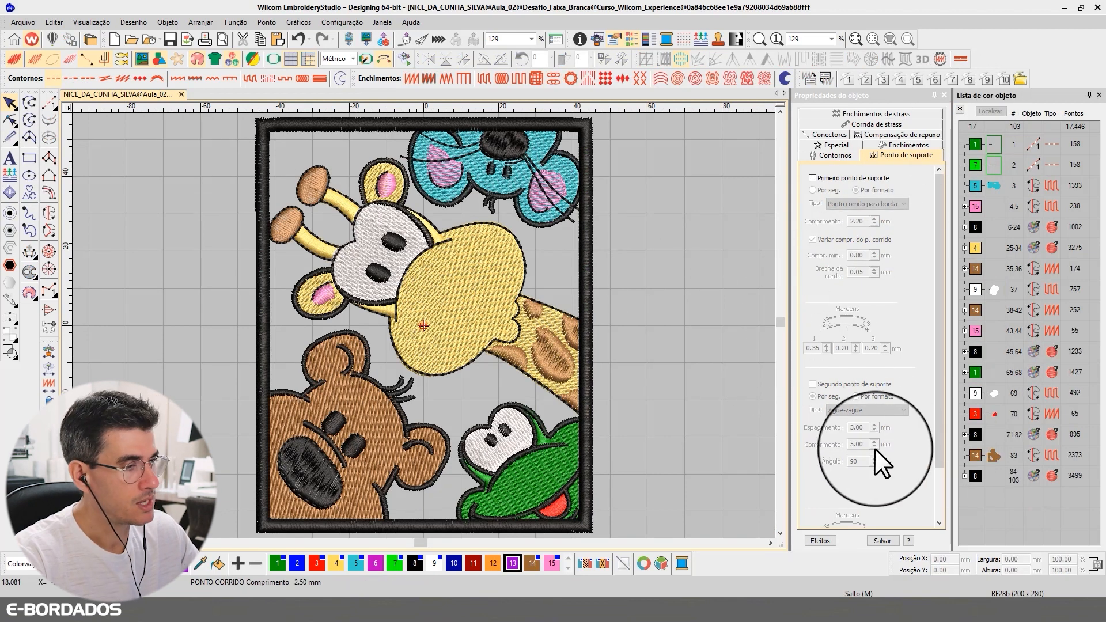
{"action": "double_click", "coordinate": [977, 474]}
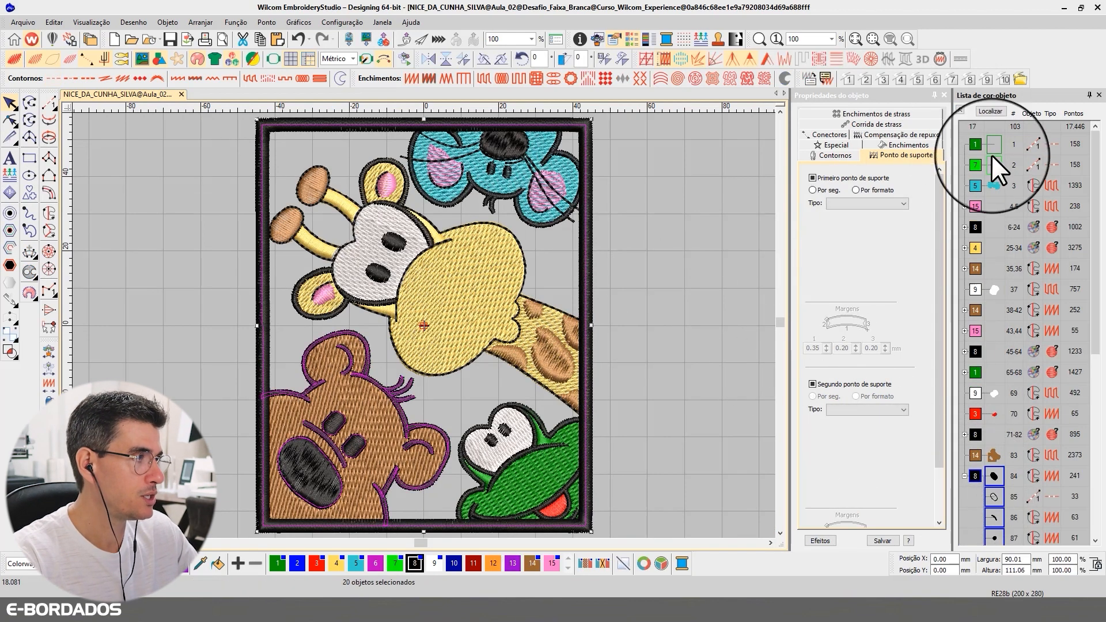
{"action": "left_click", "coordinate": [993, 111]}
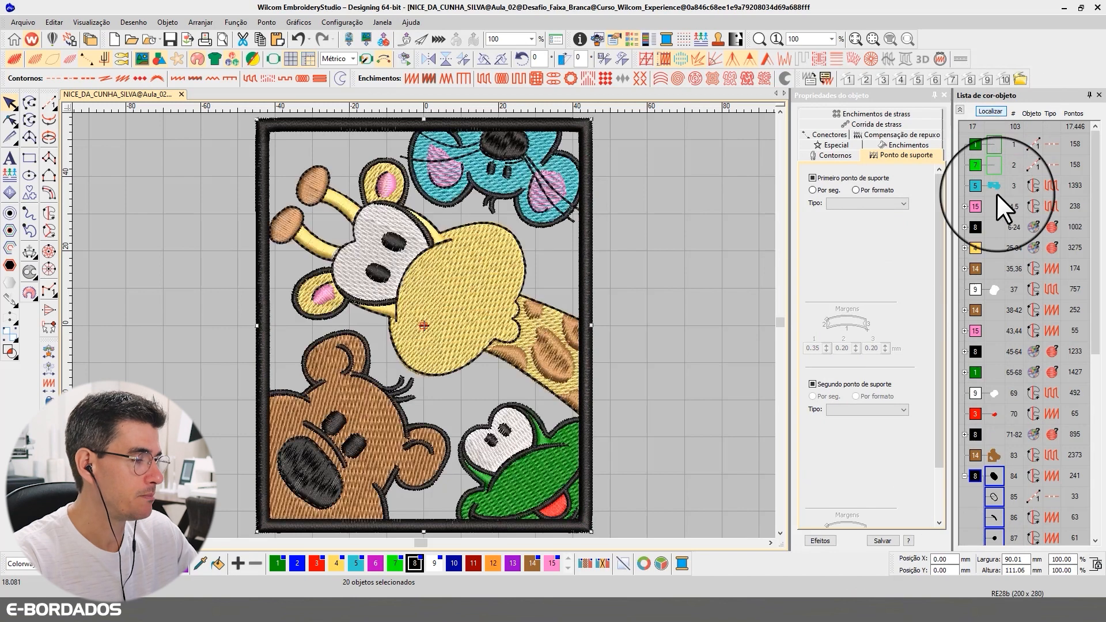
{"action": "left_click", "coordinate": [959, 109]}
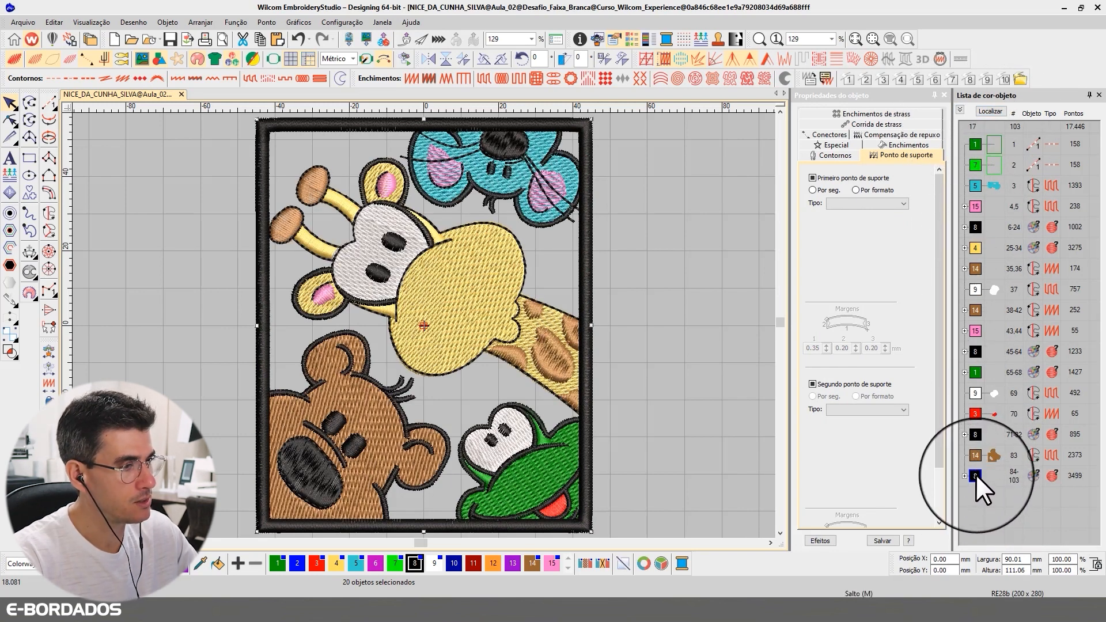
{"action": "double_click", "coordinate": [978, 434]}
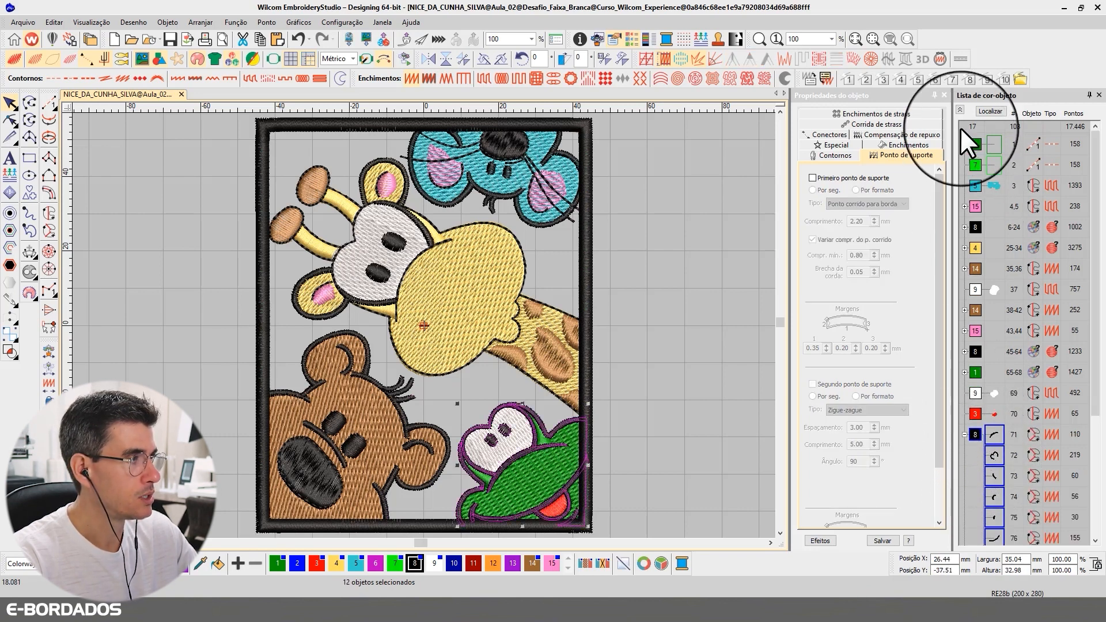
{"action": "left_click", "coordinate": [960, 109]}
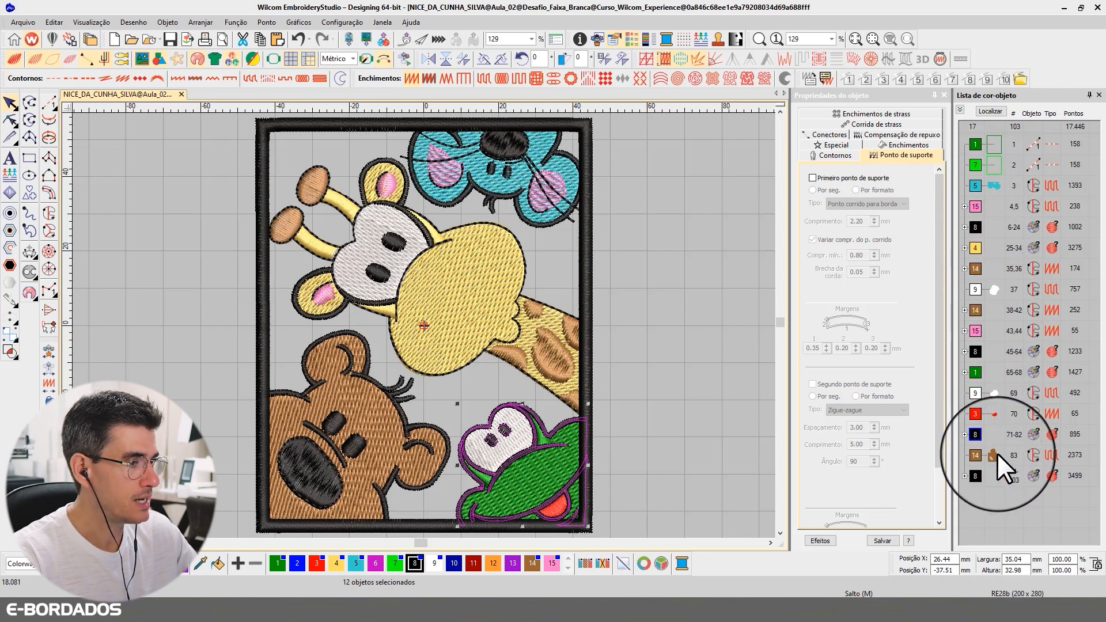
{"action": "left_click", "coordinate": [979, 470]}
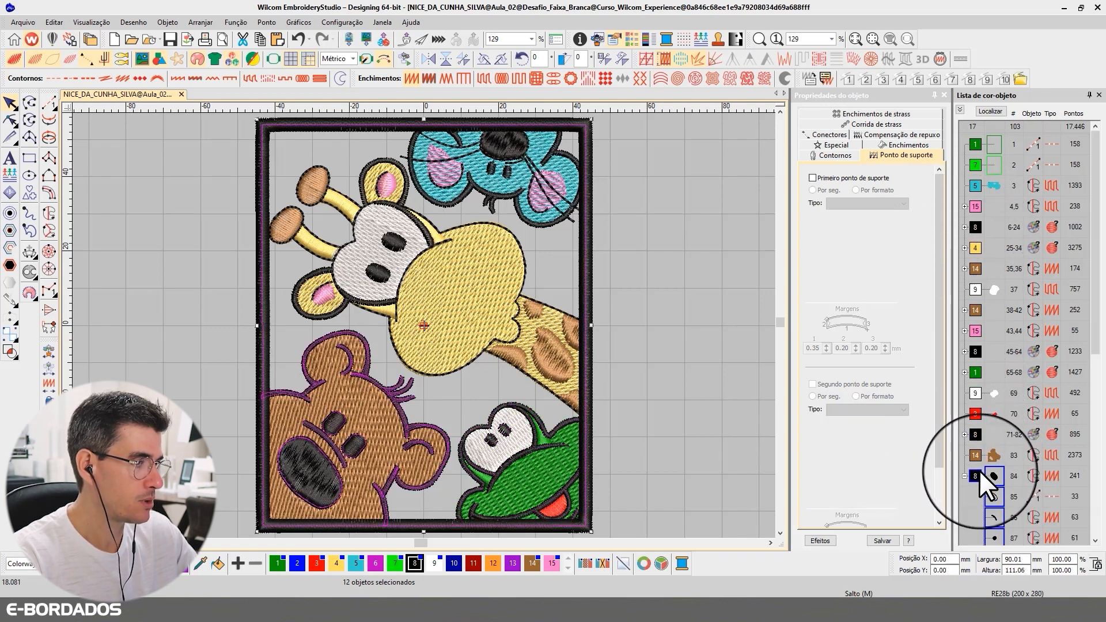
{"action": "key", "text": "Escape"}
{"action": "left_click", "coordinate": [965, 476]}
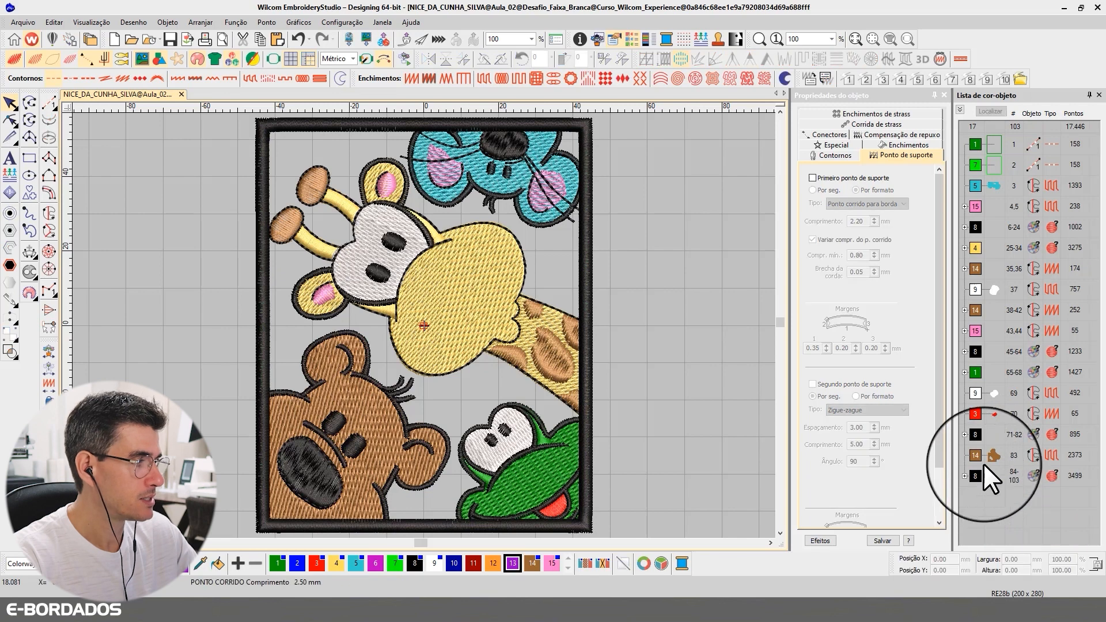
- Try moving the frog's black block, objects 71-82, after the brown bear fill to join the final black block
{"action": "left_click", "coordinate": [975, 434]}
{"action": "scroll", "coordinate": [973, 430], "scroll_direction": "down", "scroll_amount": 3}
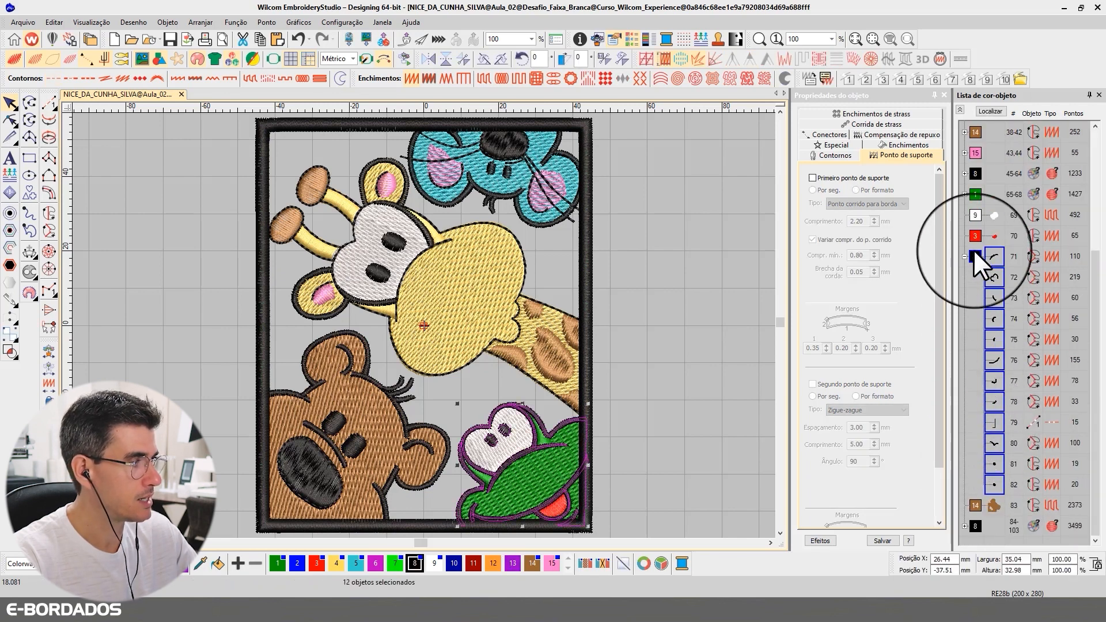
{"action": "left_click_drag", "start_coordinate": [977, 514], "coordinate": [977, 513]}
{"action": "key", "text": "Escape"}
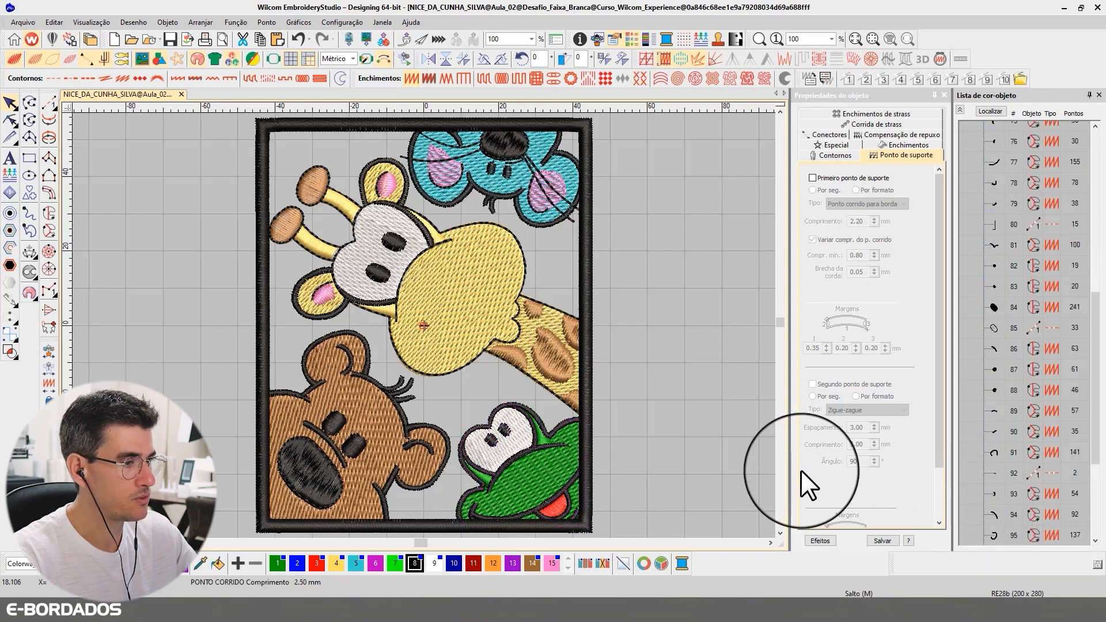
{"action": "left_click", "coordinate": [957, 110]}
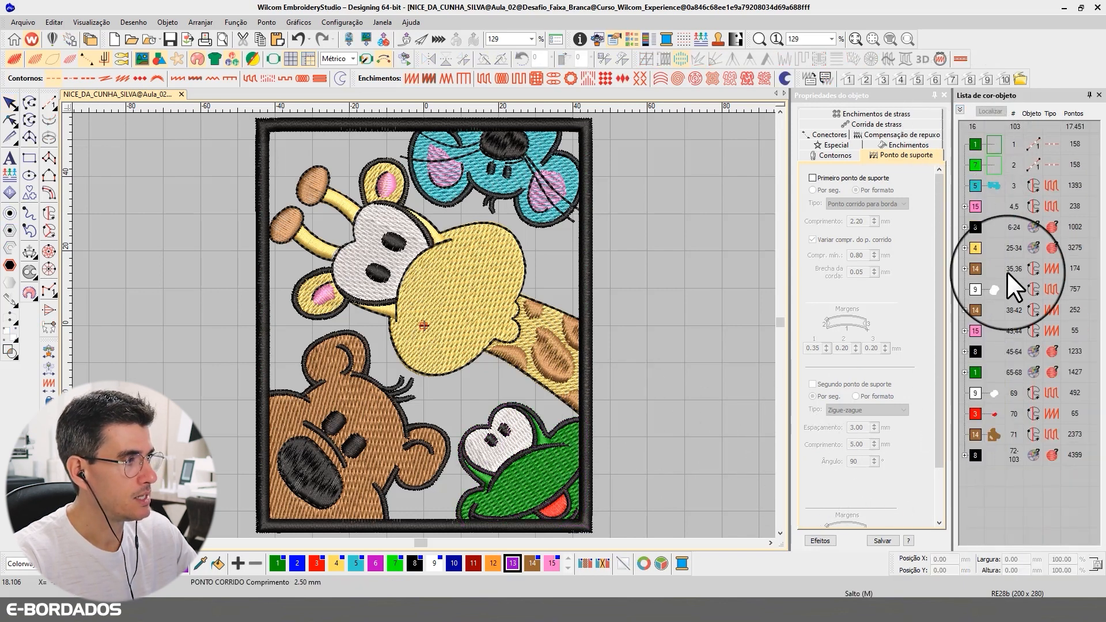
- Try moving the giraffe's black block, objects 45-64, to the end of the sewing sequence with the other black objects
{"action": "left_click", "coordinate": [974, 348]}
{"action": "left_click", "coordinate": [987, 111]}
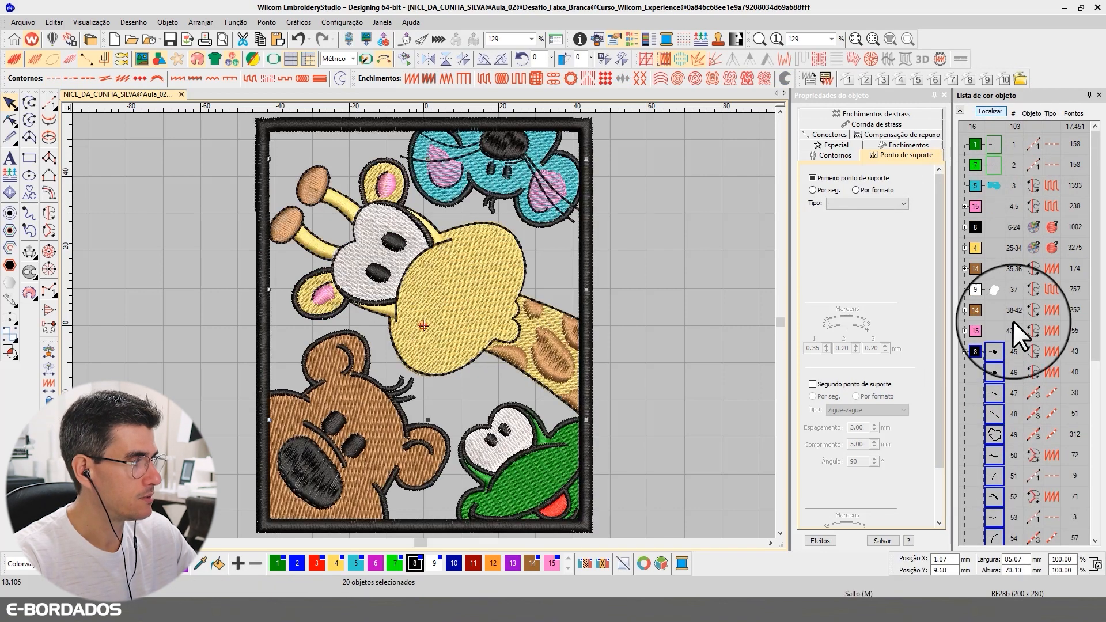
{"action": "scroll", "coordinate": [1012, 320], "scroll_direction": "down", "scroll_amount": 5}
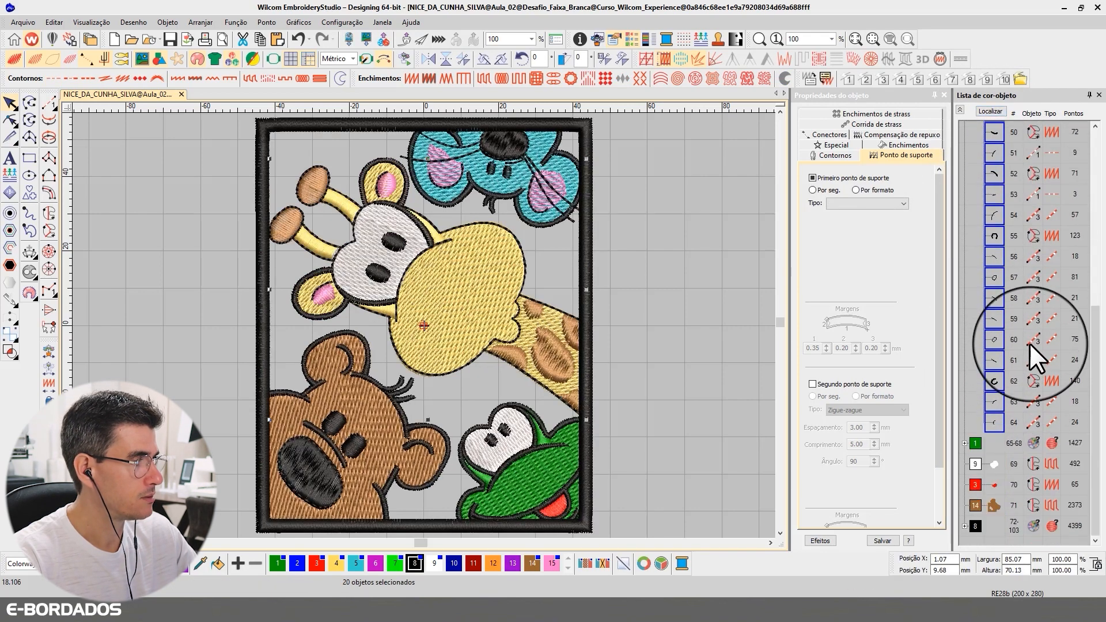
{"action": "left_click", "coordinate": [976, 524]}
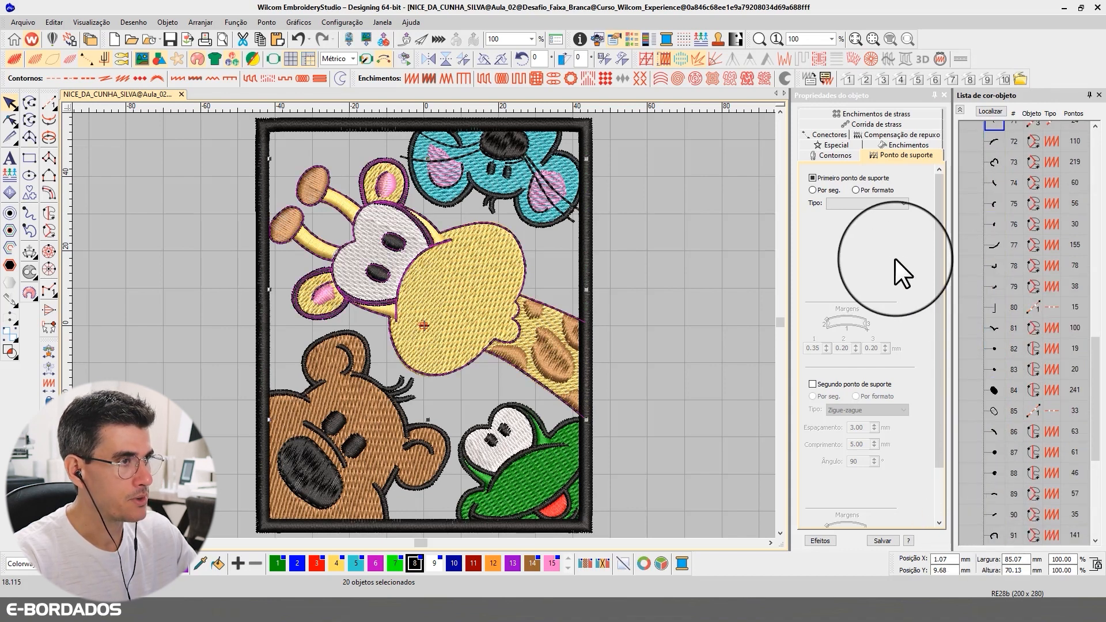
{"action": "left_click", "coordinate": [673, 220]}
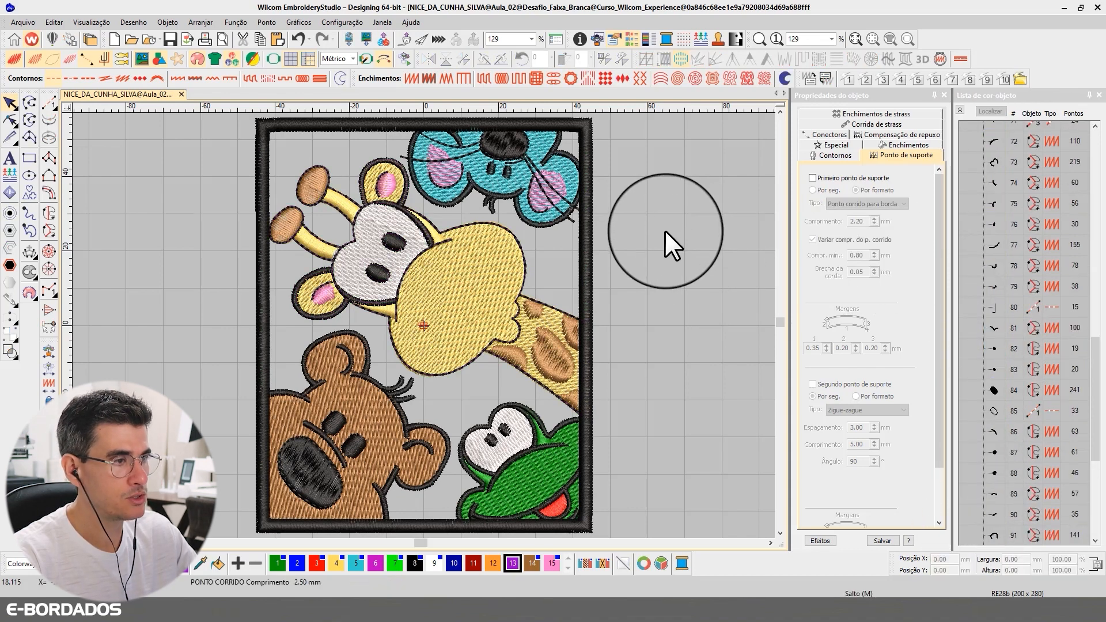
{"action": "key", "text": "ctrl+z"}
{"action": "left_click", "coordinate": [324, 44]}
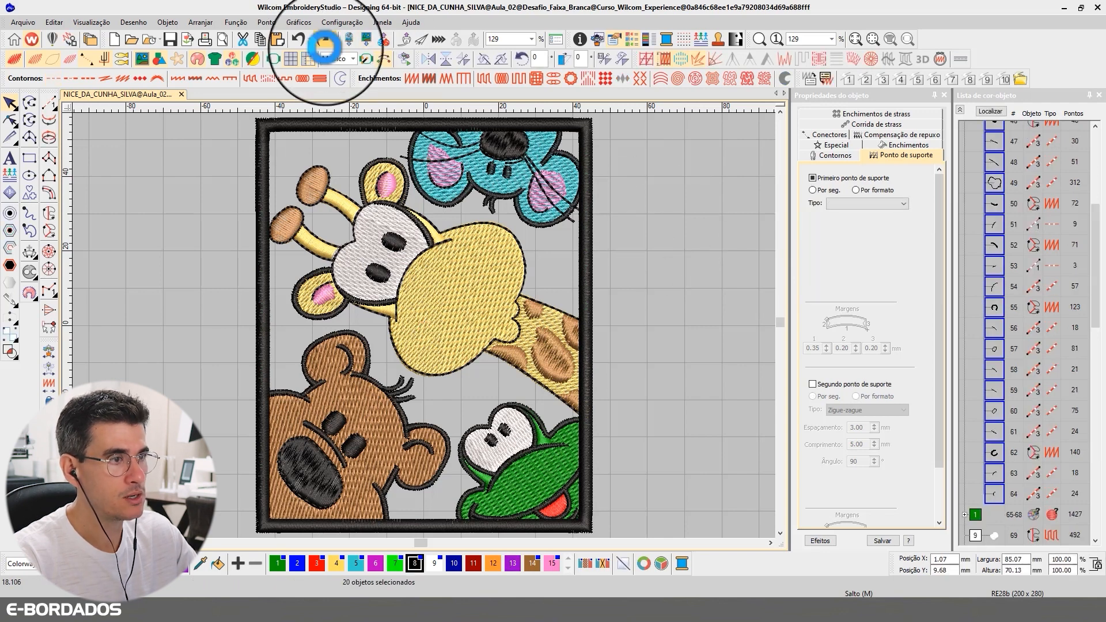
{"action": "left_click", "coordinate": [958, 110]}
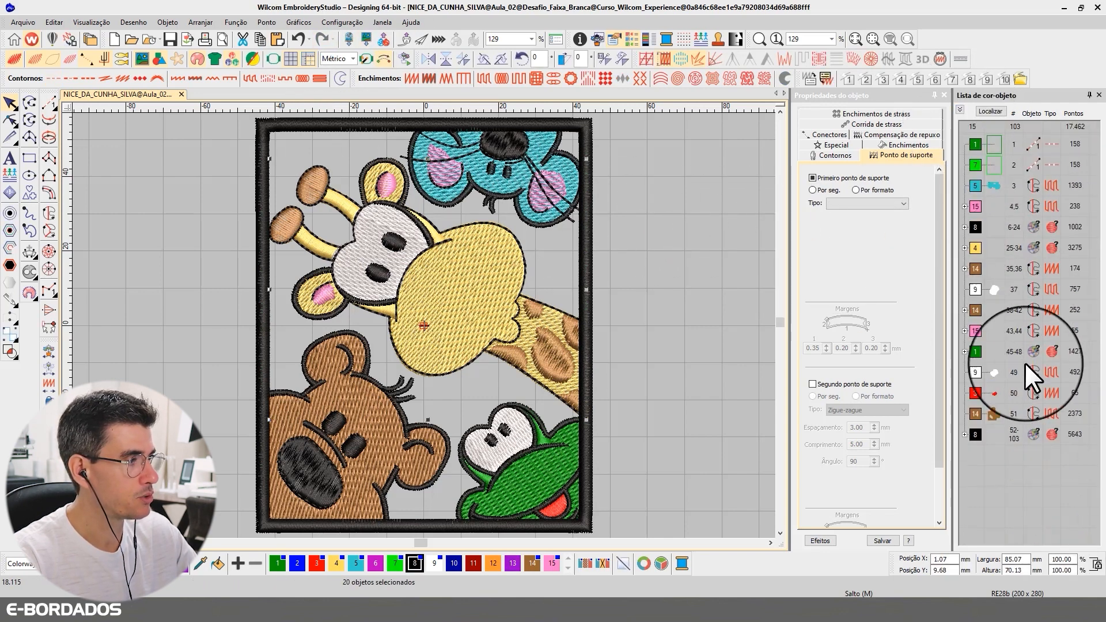
- Try moving the mouse's black block, objects 6-24, after the brown bear fill to join the final black block
{"action": "left_click", "coordinate": [973, 227]}
{"action": "scroll", "coordinate": [1002, 299], "scroll_direction": "down", "scroll_amount": 5}
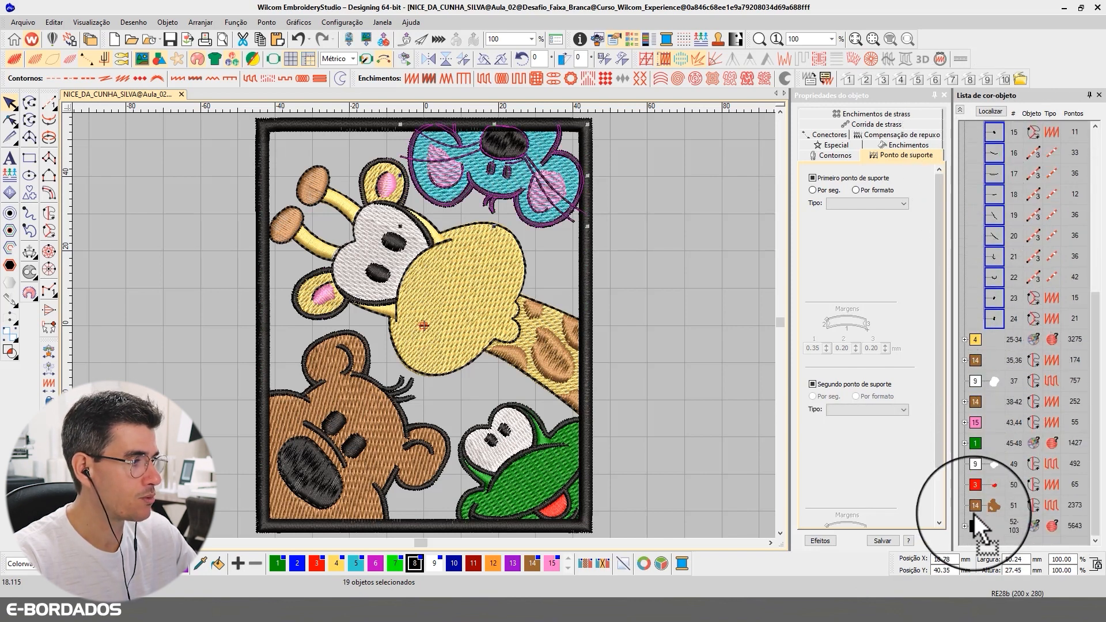
{"action": "left_click_drag", "start_coordinate": [973, 514], "coordinate": [974, 516]}
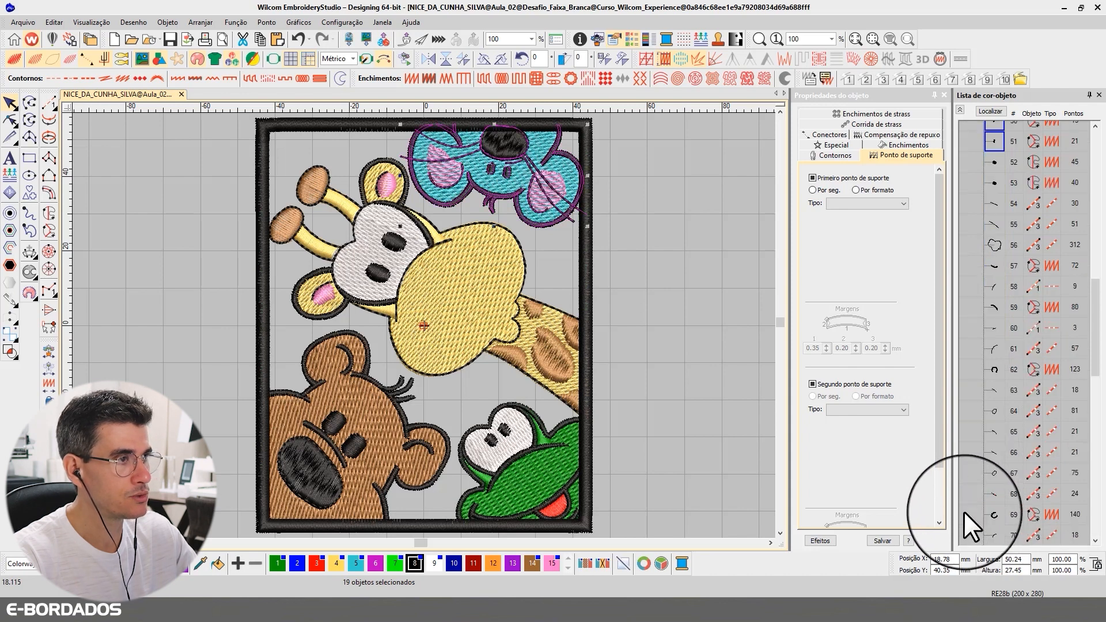
{"action": "left_click", "coordinate": [667, 240]}
{"action": "left_click", "coordinate": [959, 109]}
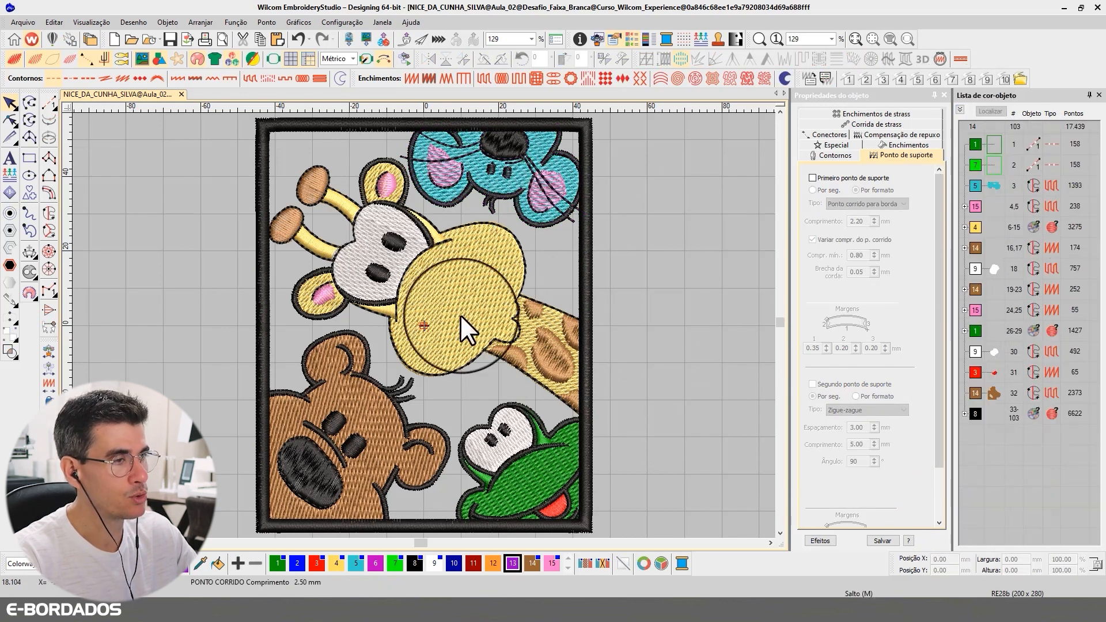
- Inspect which outlines are included in the combined black block at the end of the sewing sequence
{"action": "left_click", "coordinate": [974, 412]}
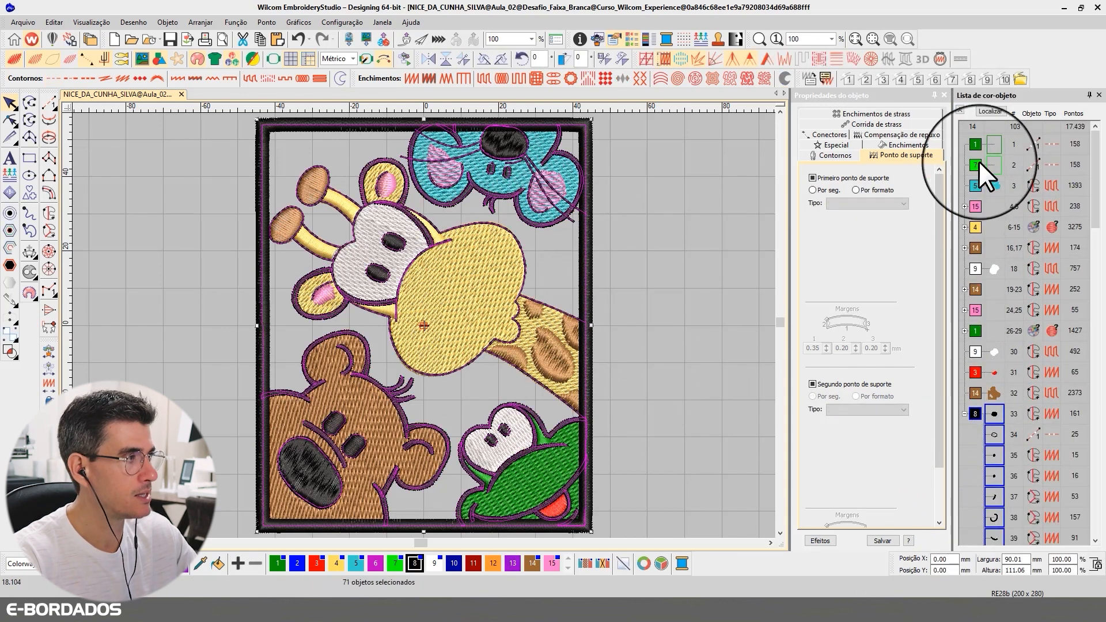
{"action": "left_click", "coordinate": [985, 113]}
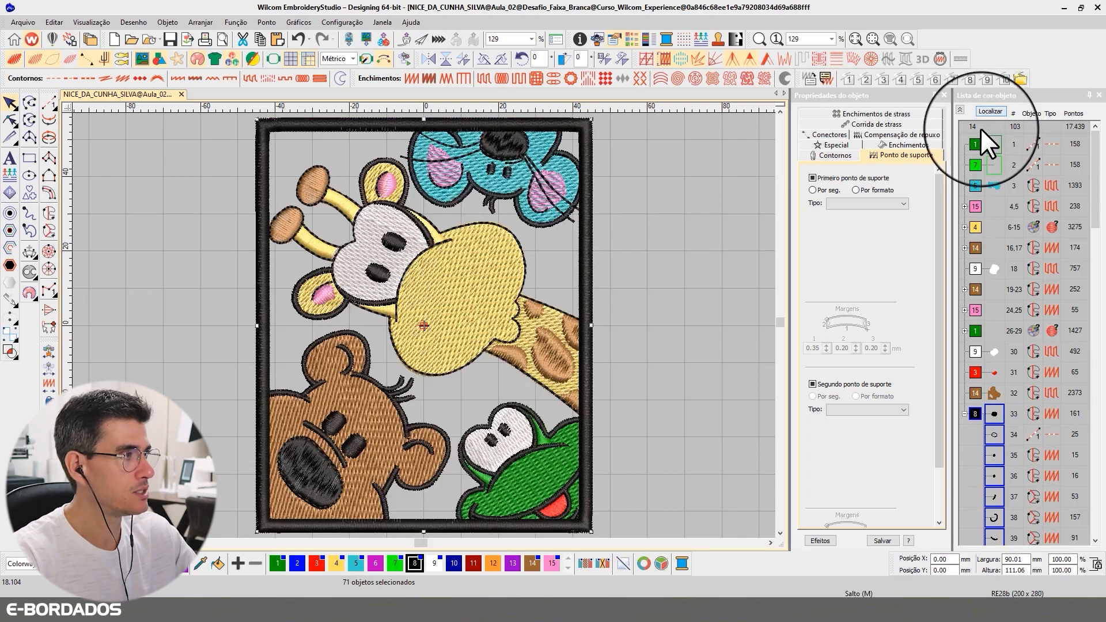
{"action": "left_click", "coordinate": [960, 110]}
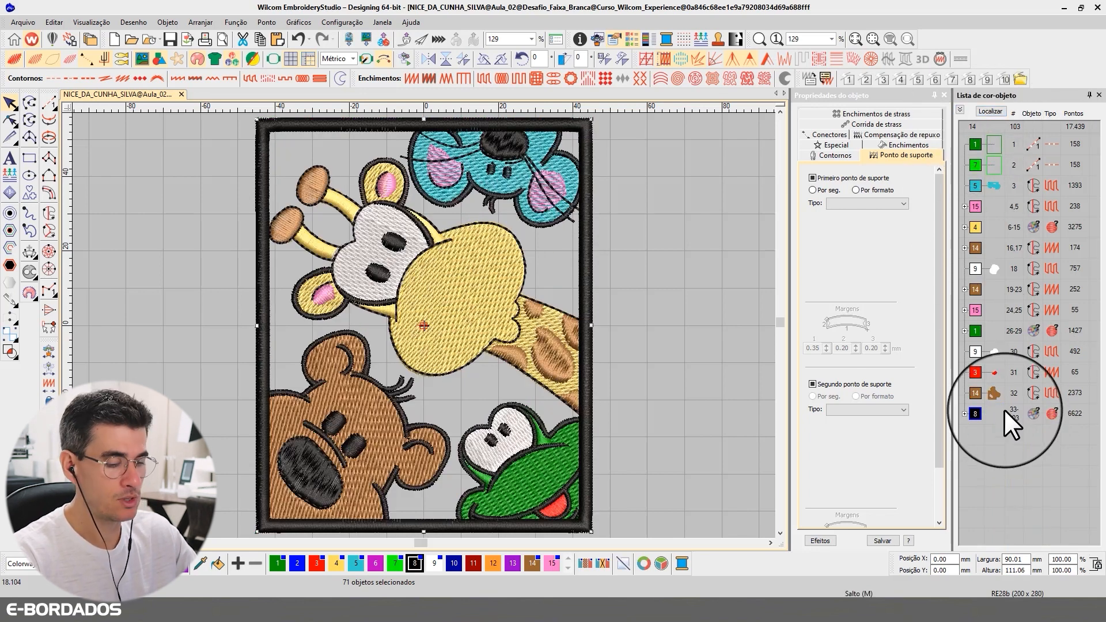
- Undo the moves of the mouse, giraffe and frog black blocks in the sewing sequence
{"action": "left_click", "coordinate": [665, 296]}
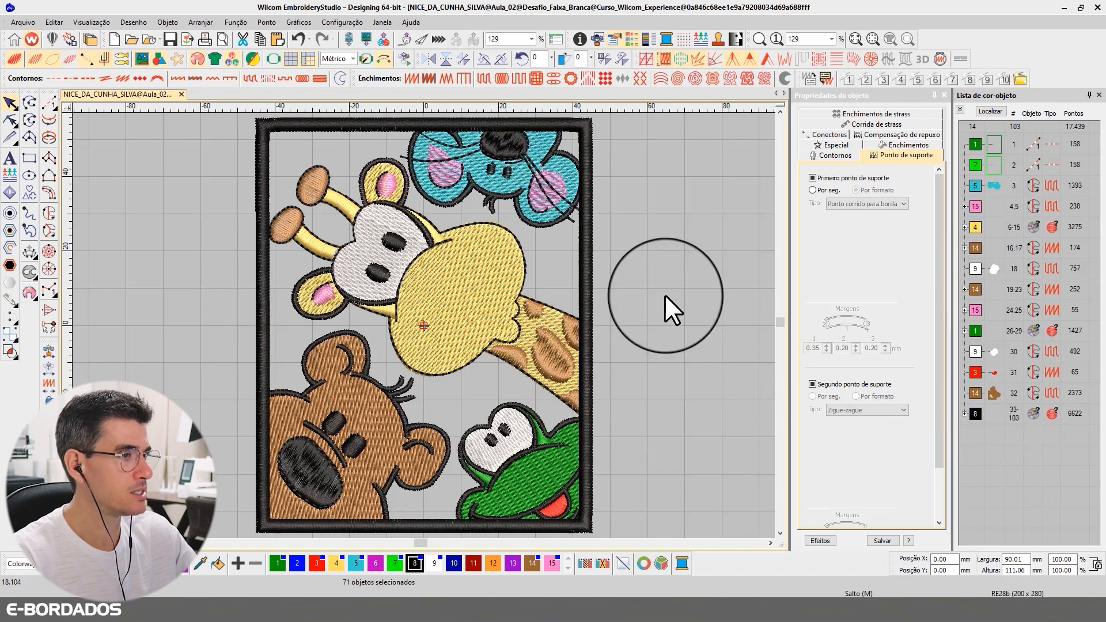
{"action": "key", "text": "ctrl+z"}
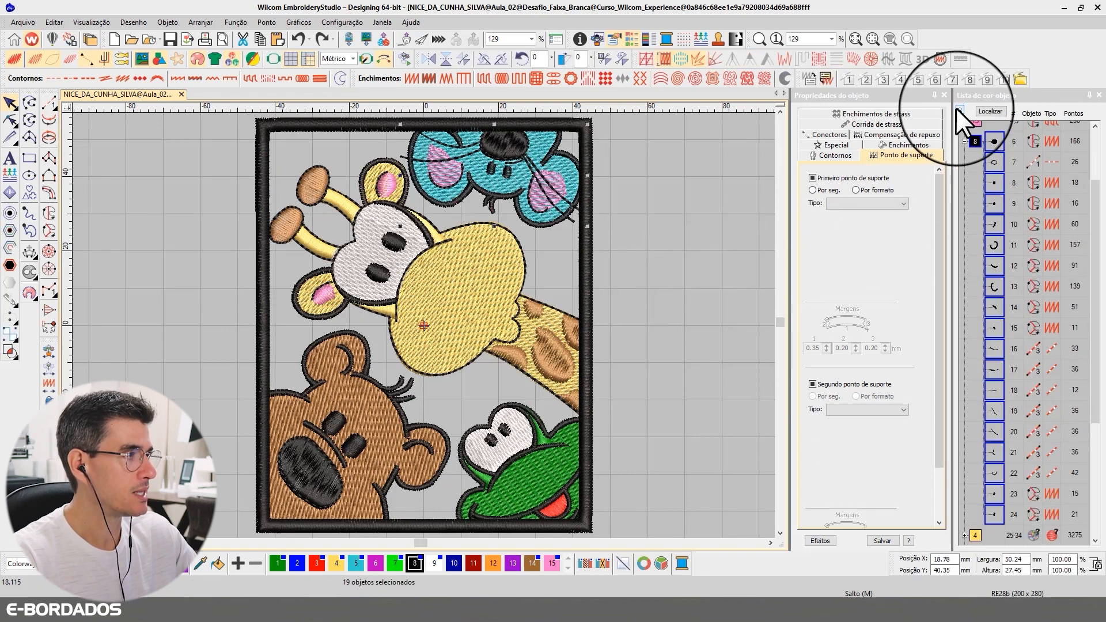
{"action": "left_click", "coordinate": [959, 109]}
{"action": "key", "text": "ctrl+z"}
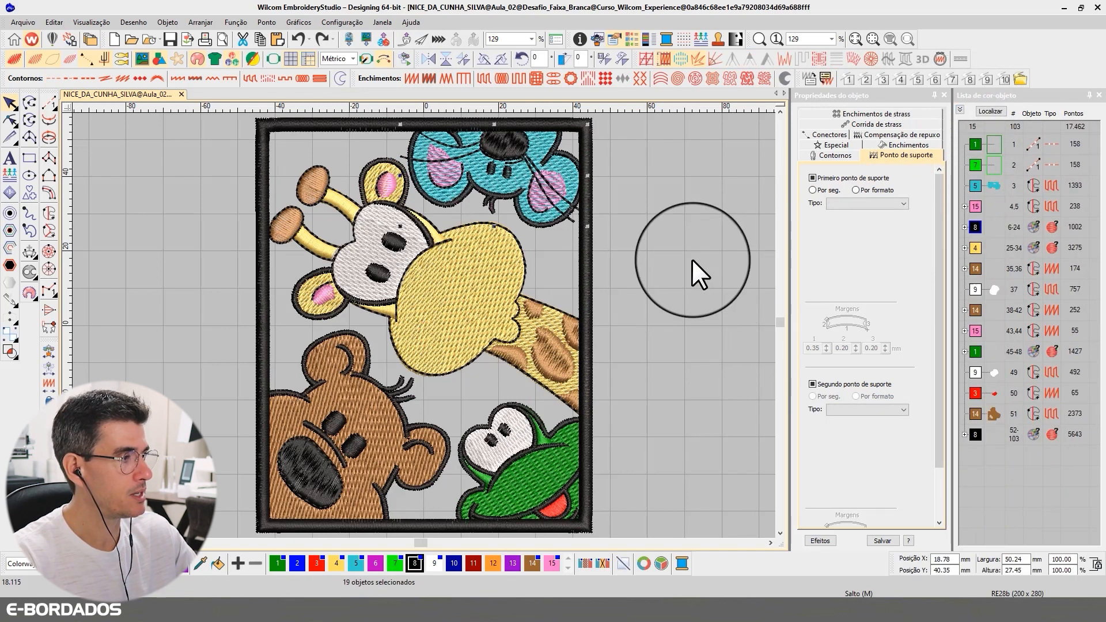
{"action": "left_click", "coordinate": [959, 109]}
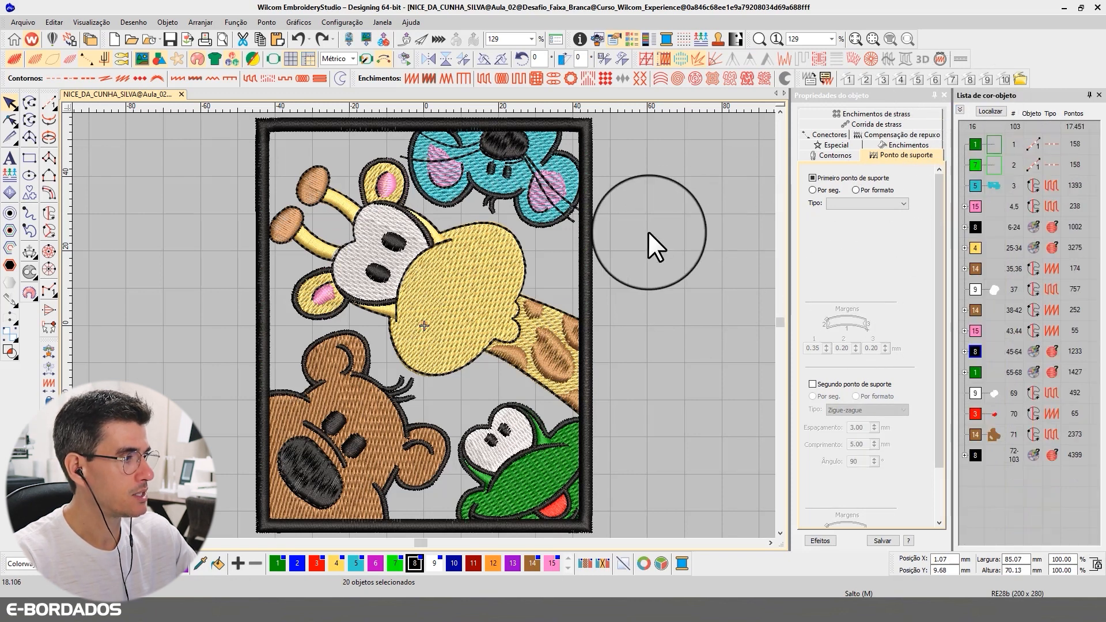
{"action": "left_click", "coordinate": [665, 241]}
{"action": "key", "text": "ctrl+z"}
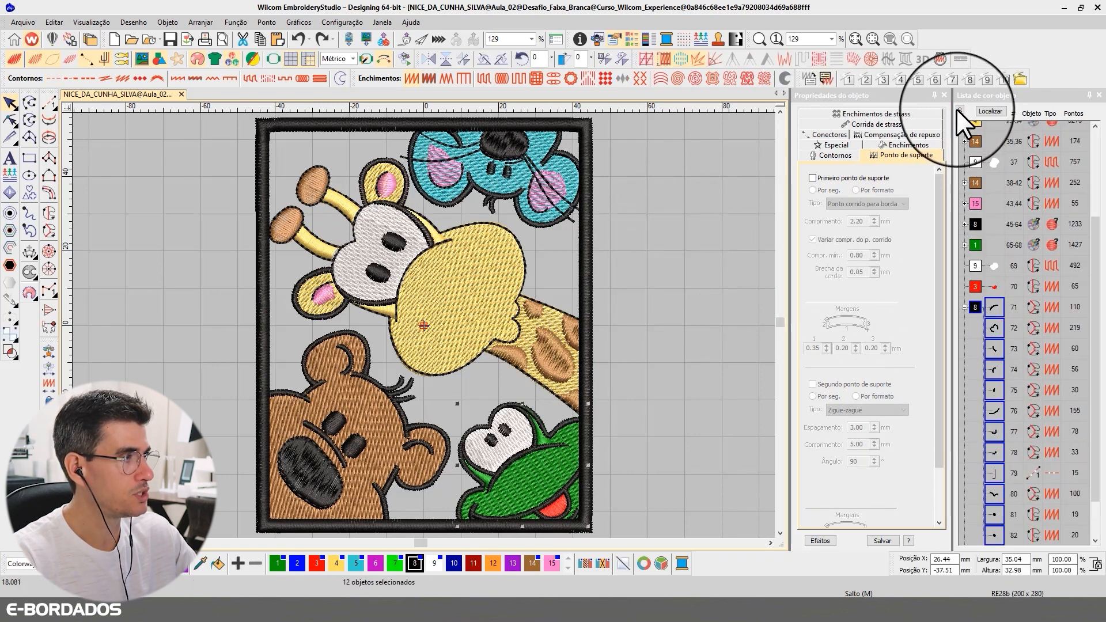
{"action": "left_click", "coordinate": [960, 109]}
{"action": "left_click", "coordinate": [679, 295]}
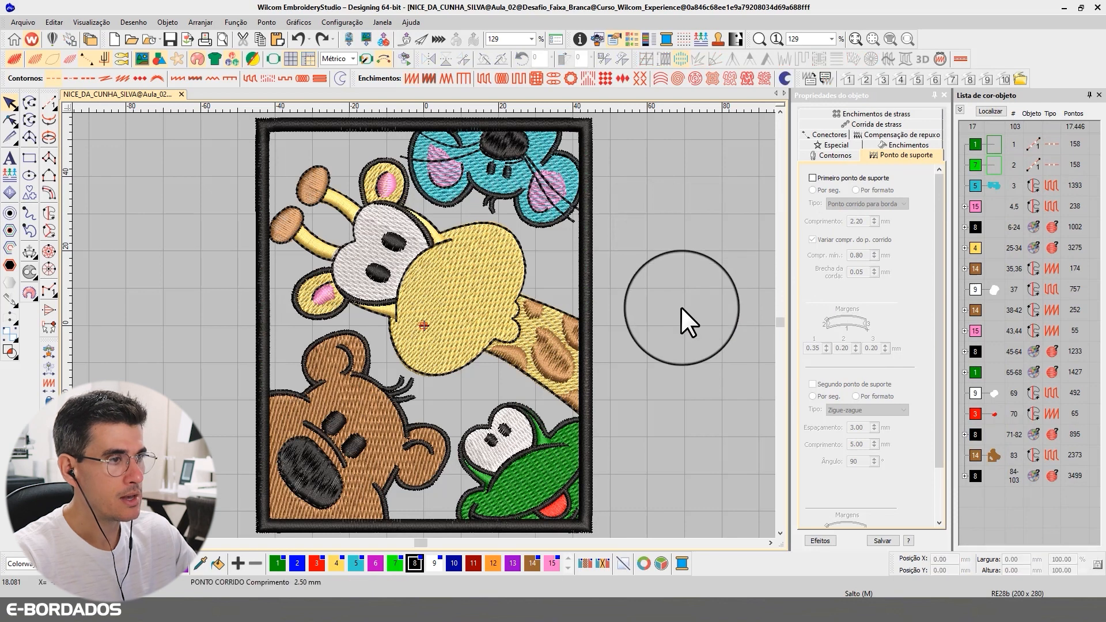